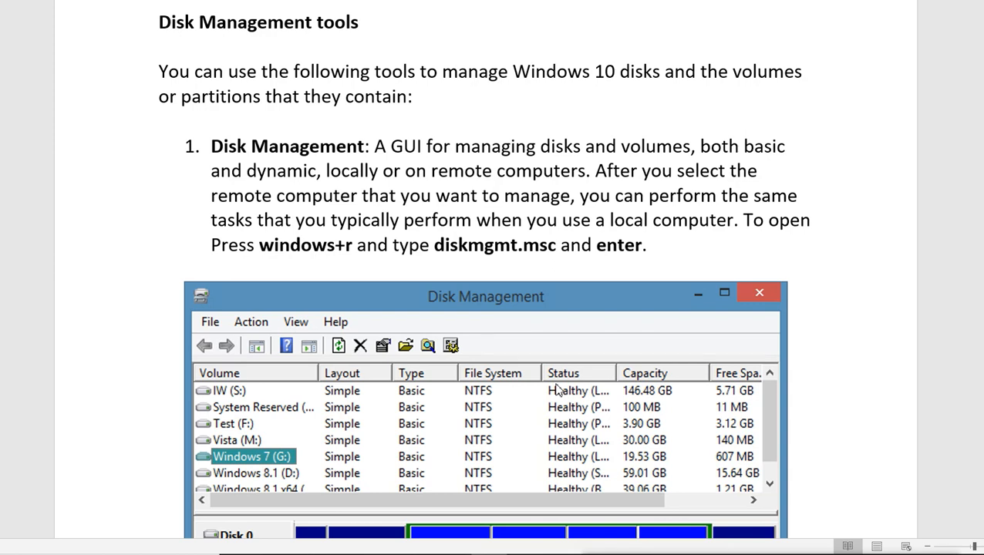
Open Disk Management by running diskmgmt.msc and maximize its window
scroll(557, 391, down, 3)
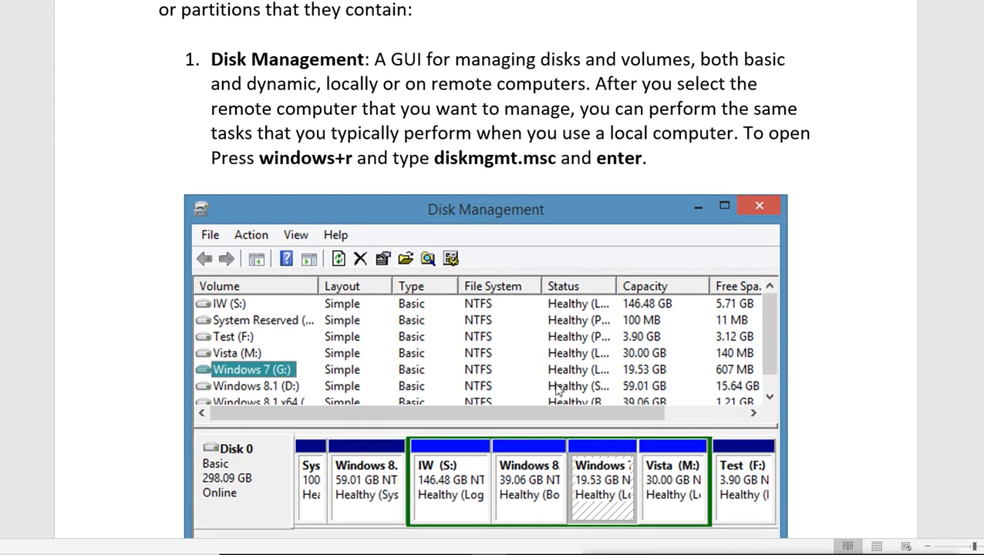
scroll(556, 391, down, 3)
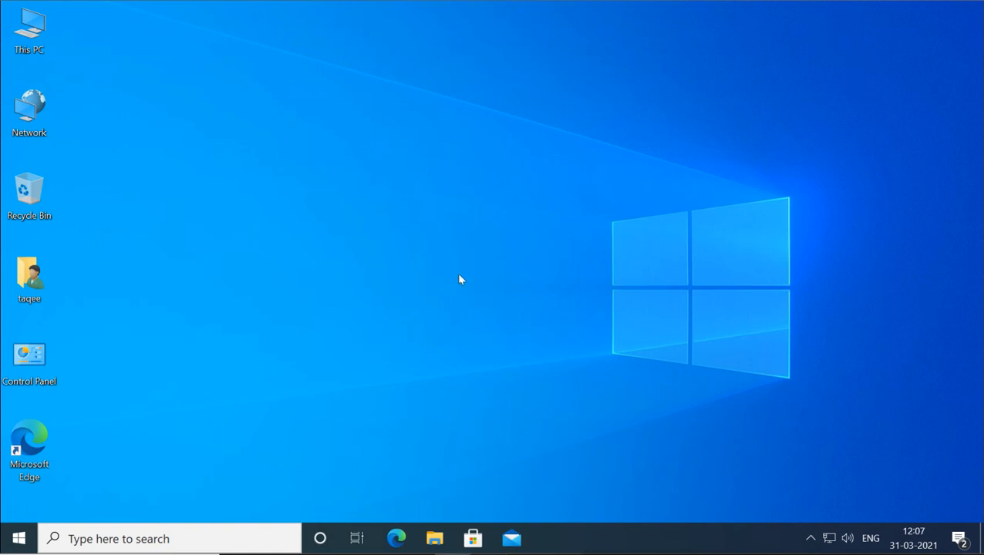
key(super+r)
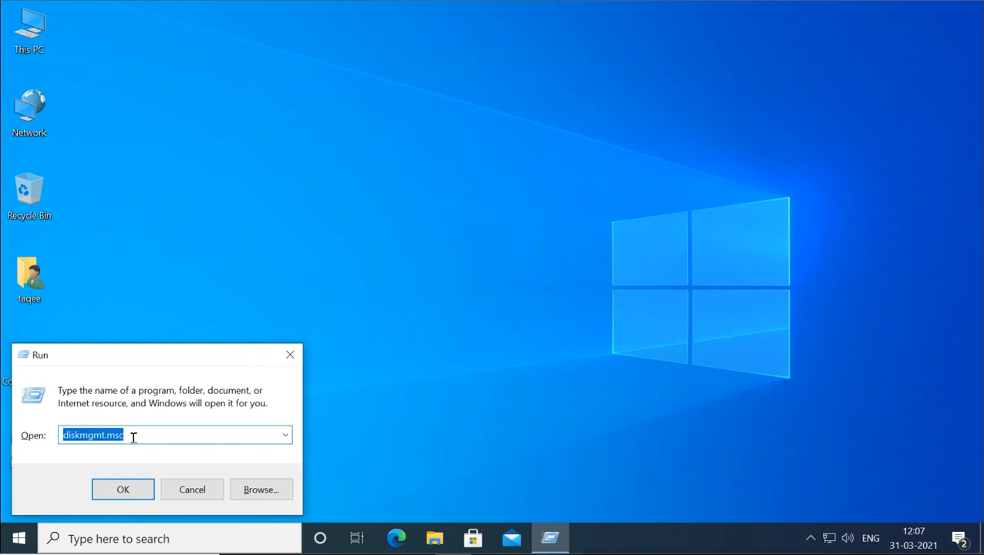
click(129, 486)
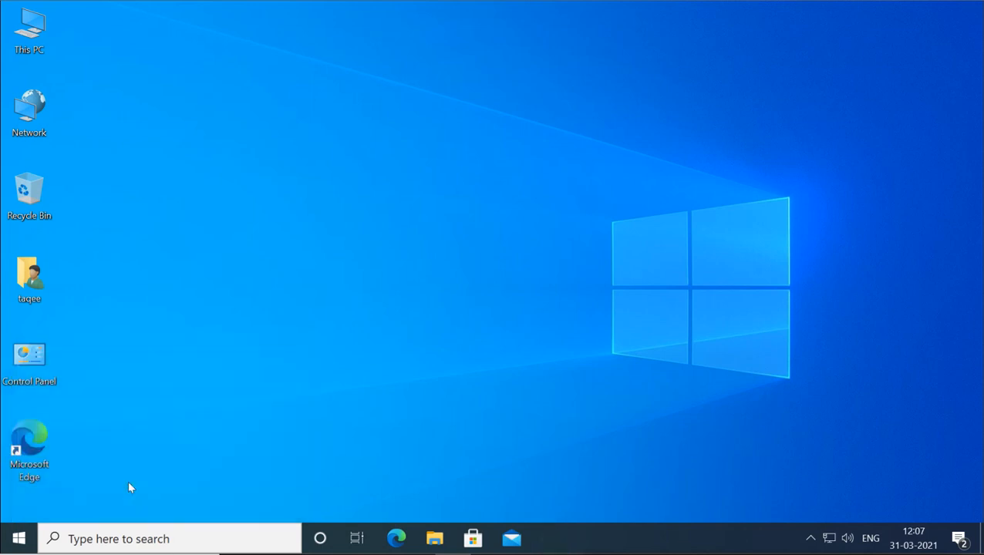
right_click(19, 538)
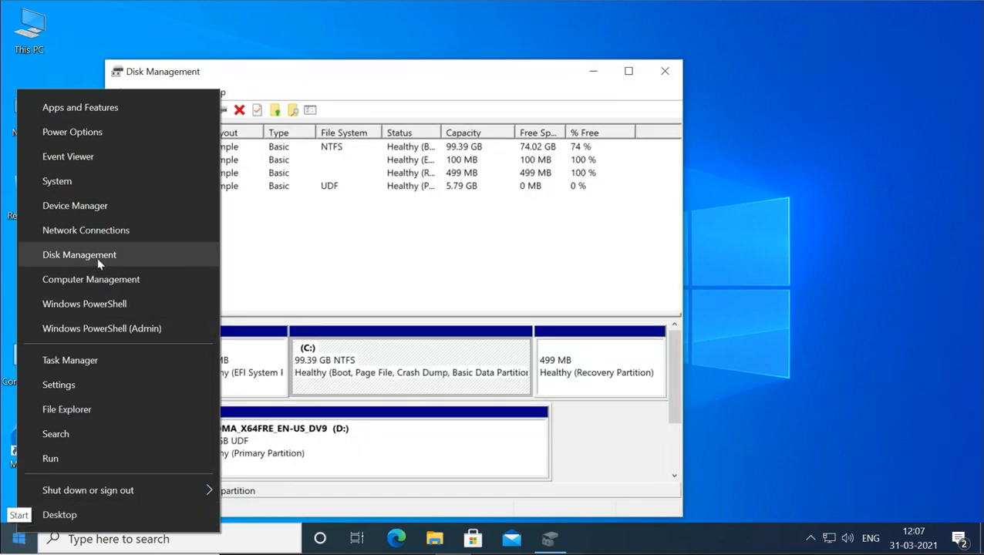
click(629, 72)
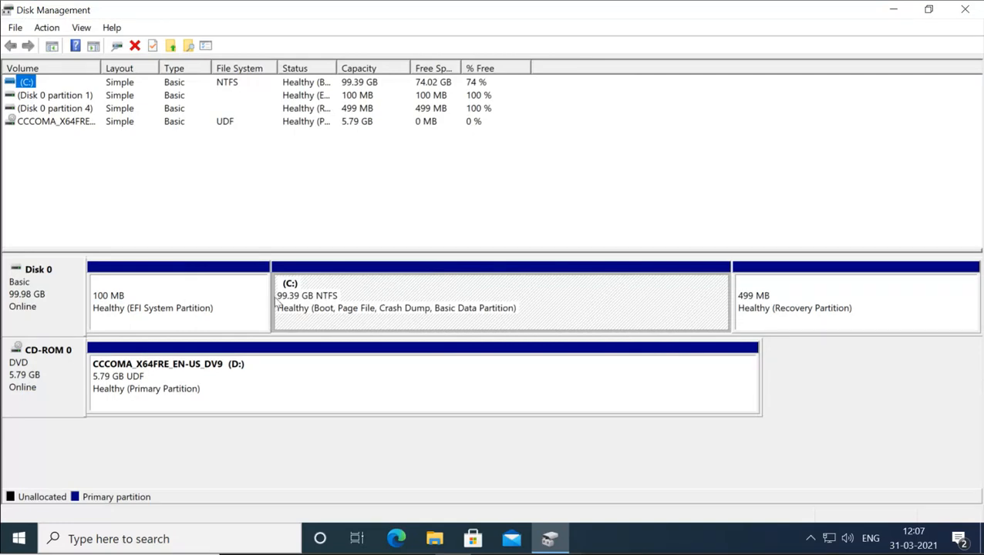
Examine the EFI system, recovery and C: partitions on Disk 0
click(214, 303)
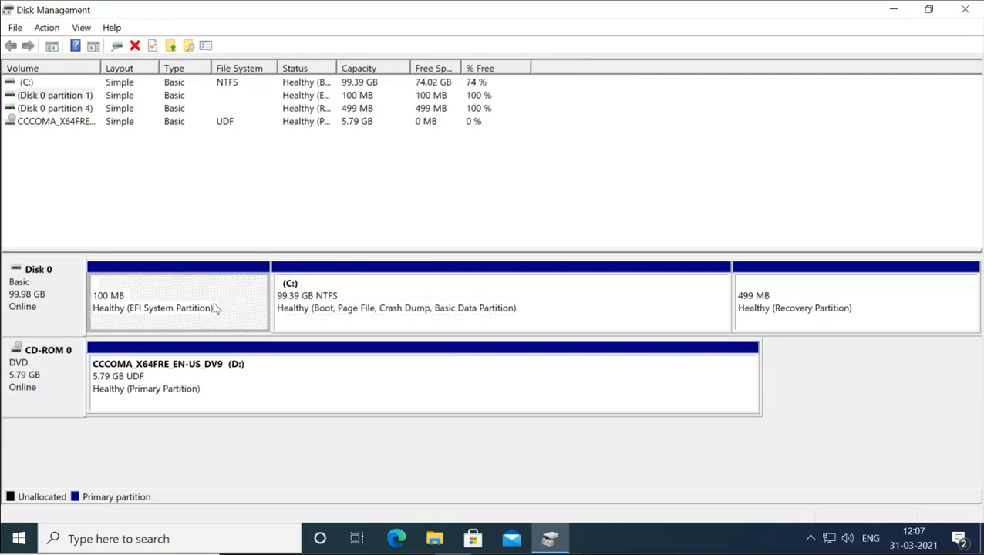
click(752, 285)
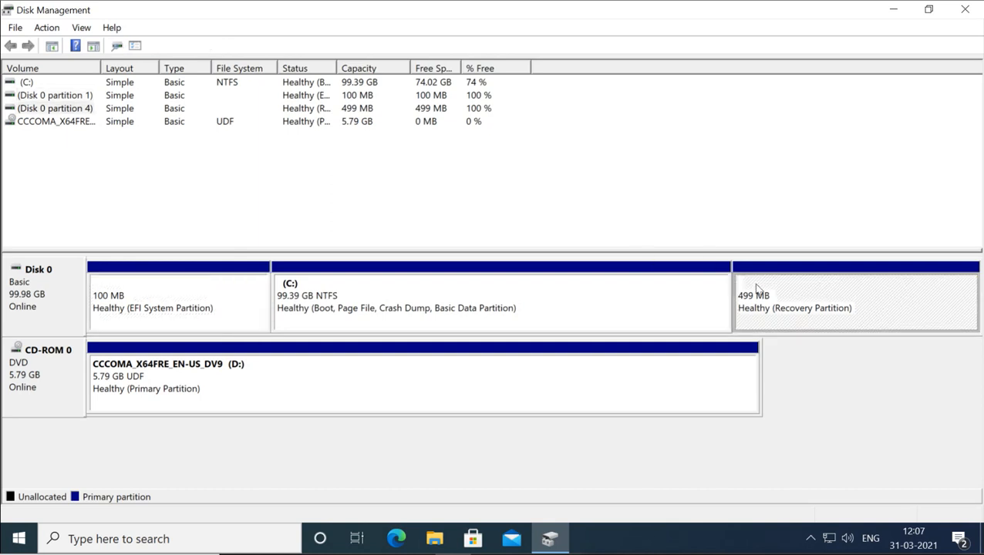
click(164, 296)
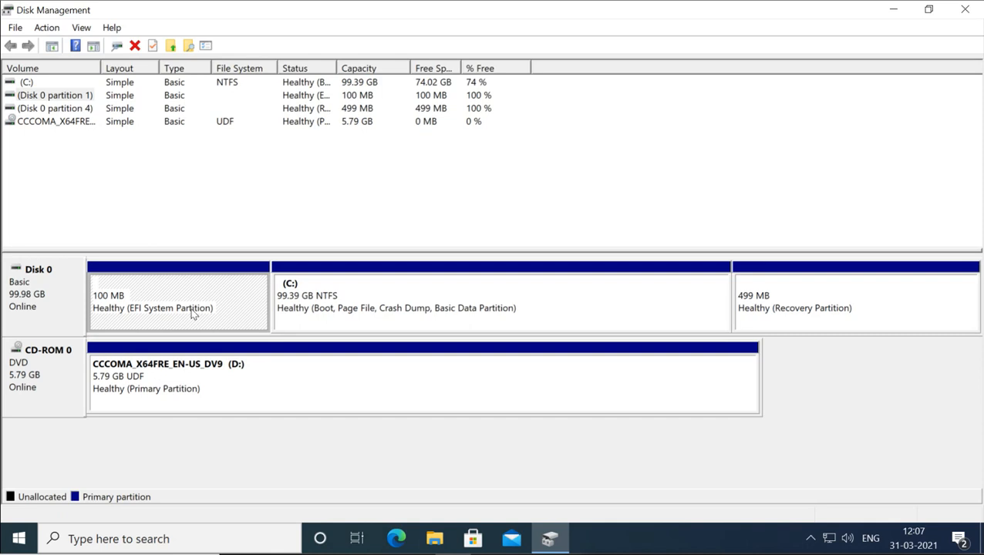
click(795, 321)
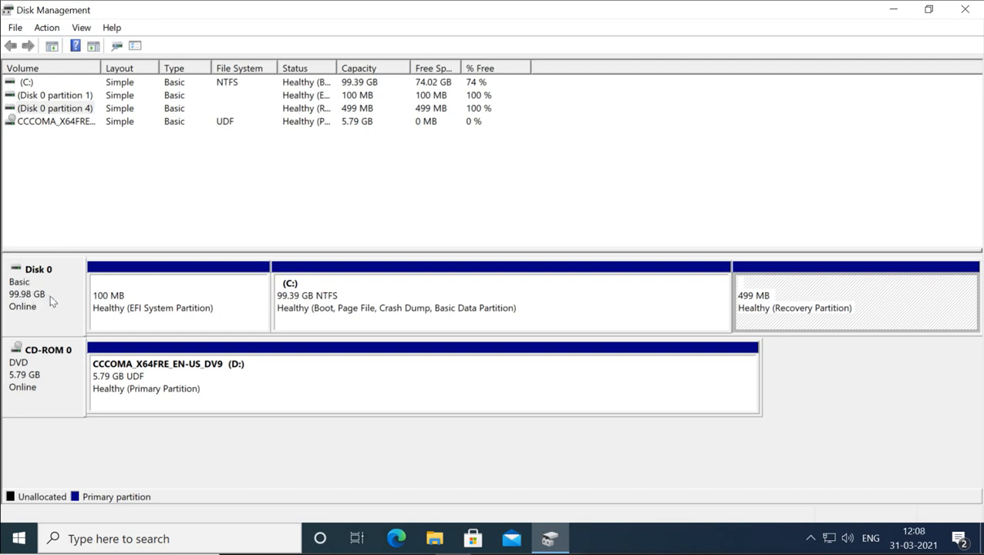
click(216, 291)
click(745, 290)
click(311, 307)
Check the C: drive under This PC in File Explorer
click(434, 538)
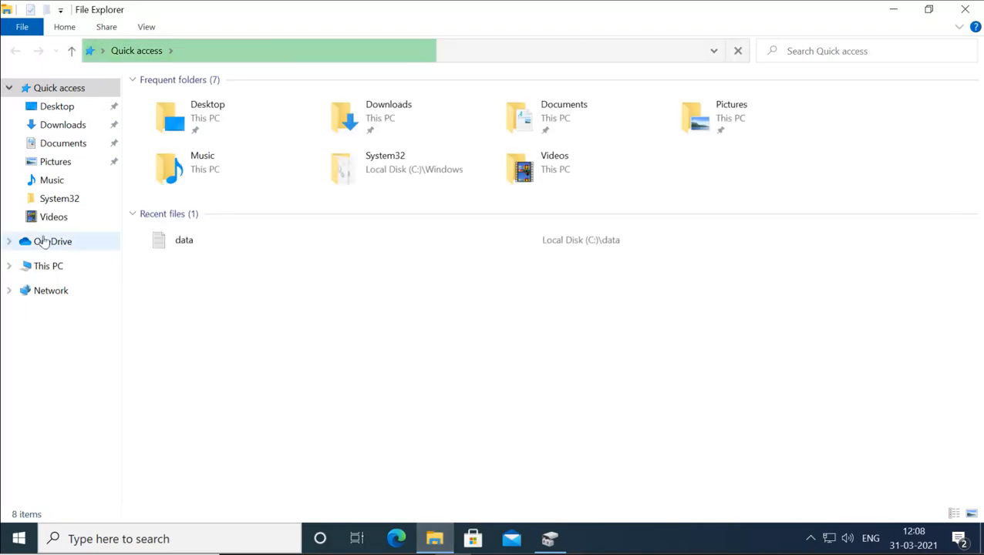
click(46, 265)
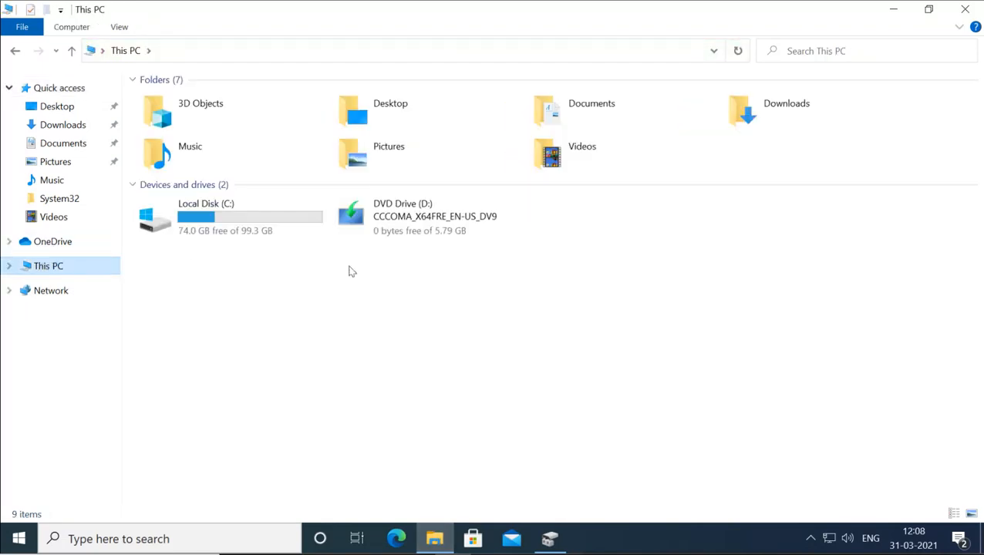
click(220, 223)
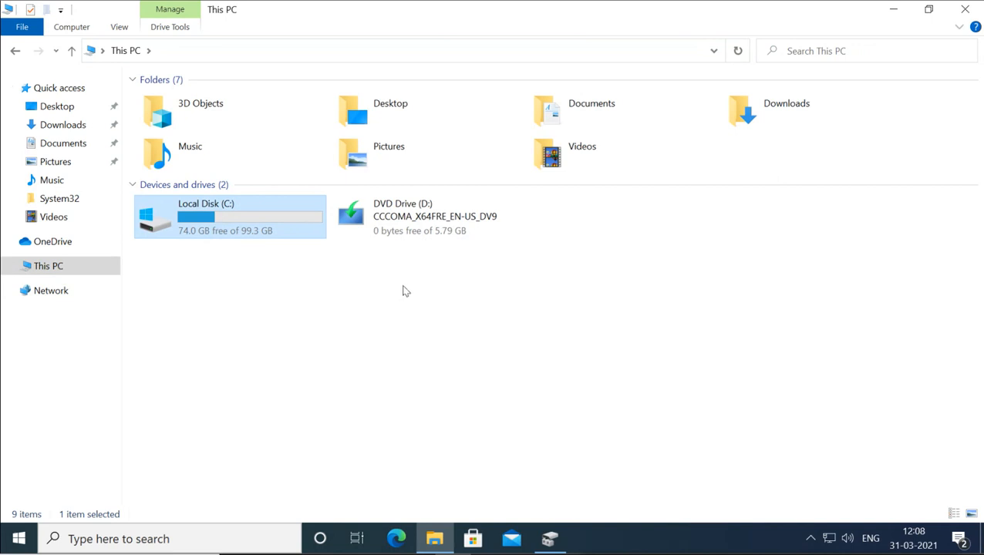
Return to Disk Management and review the operations available for the C: volume
click(554, 537)
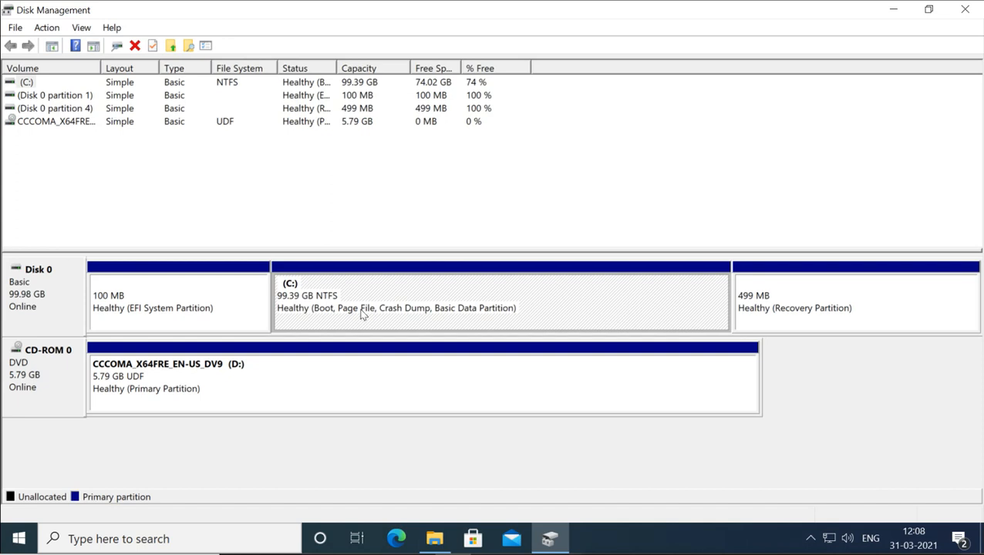
right_click(431, 290)
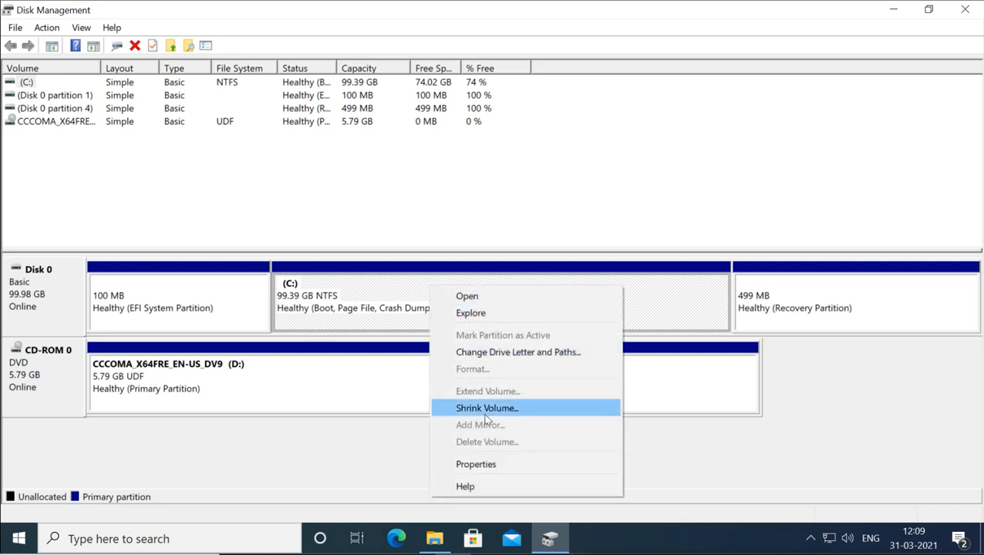
click(360, 277)
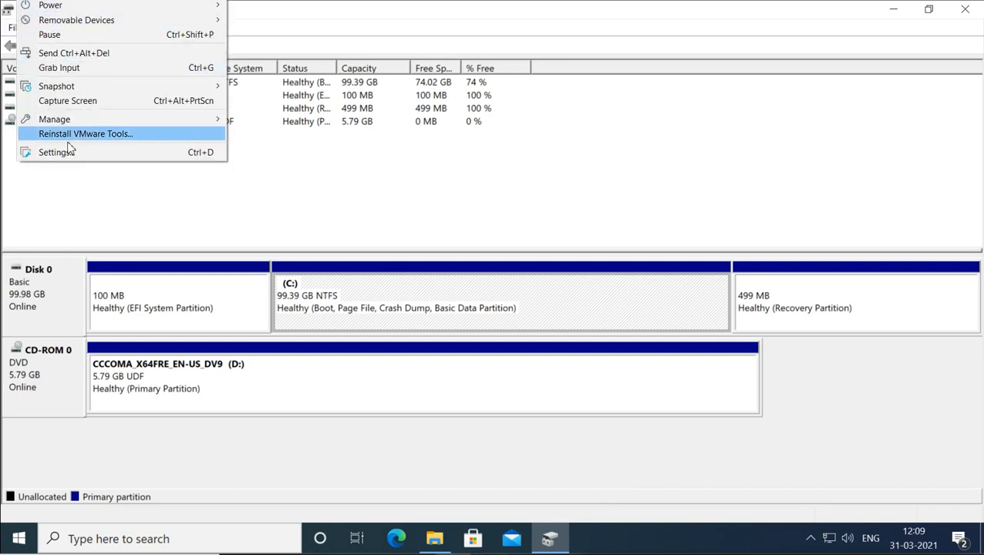
In the VMware virtual machine settings, configure a new 60 GB SCSI virtual hard disk stored as a single file
click(69, 155)
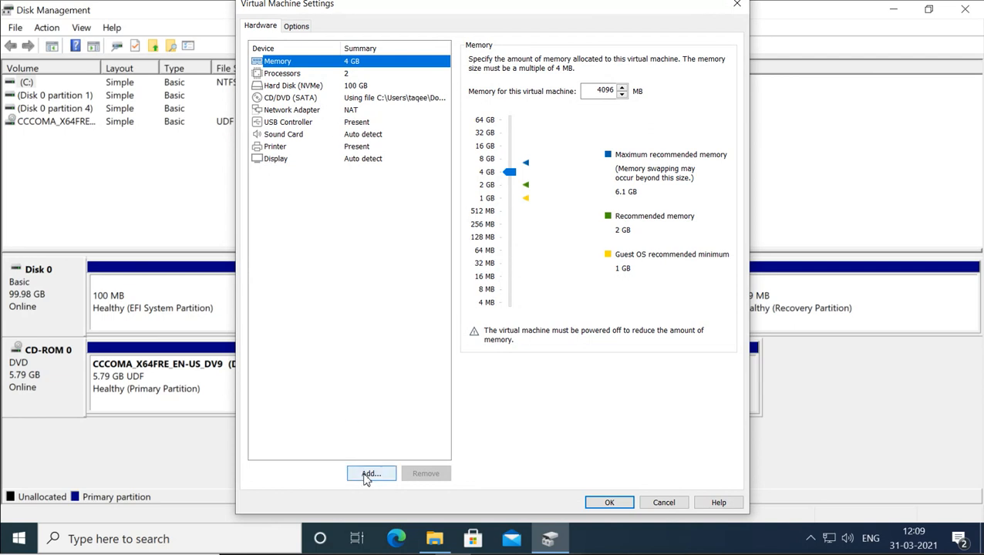
click(368, 475)
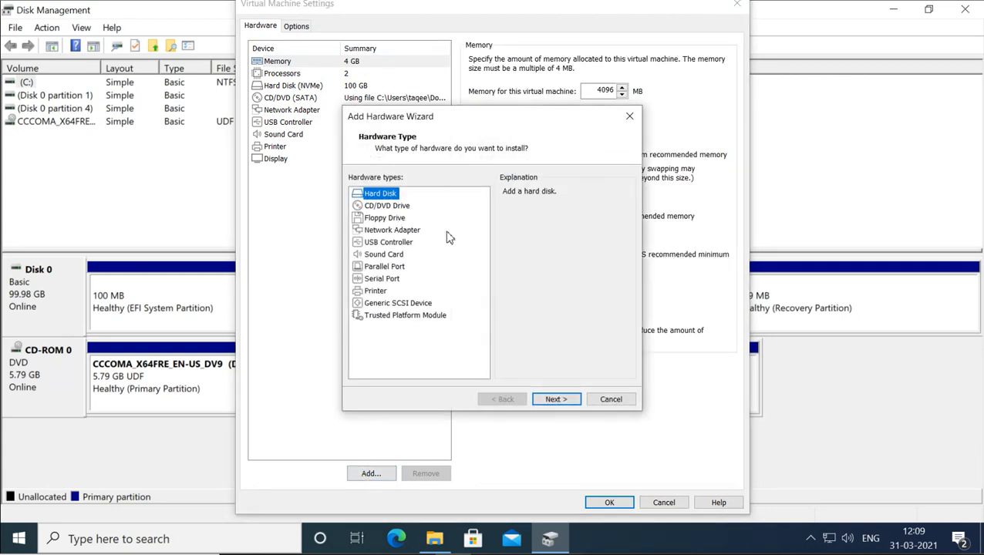
click(556, 399)
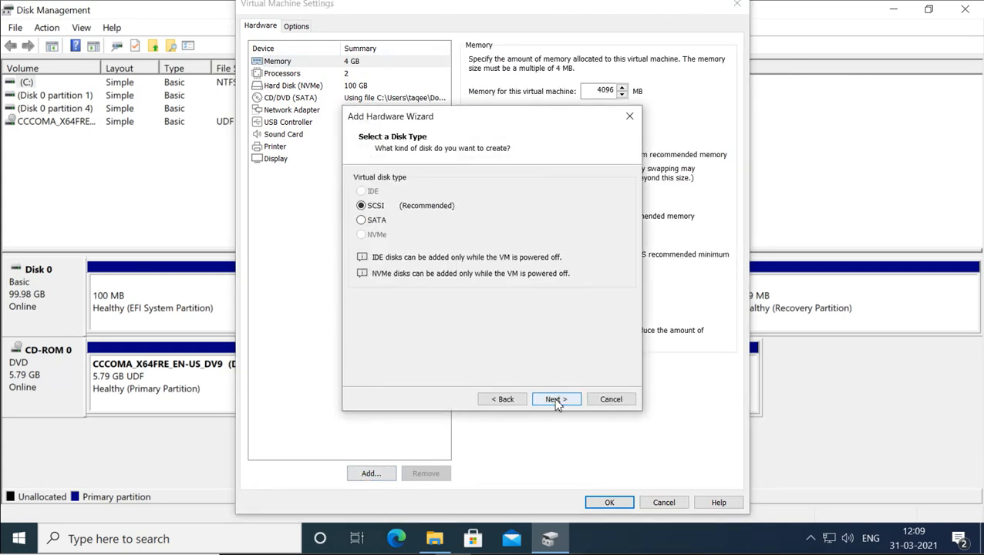
click(556, 399)
click(556, 399)
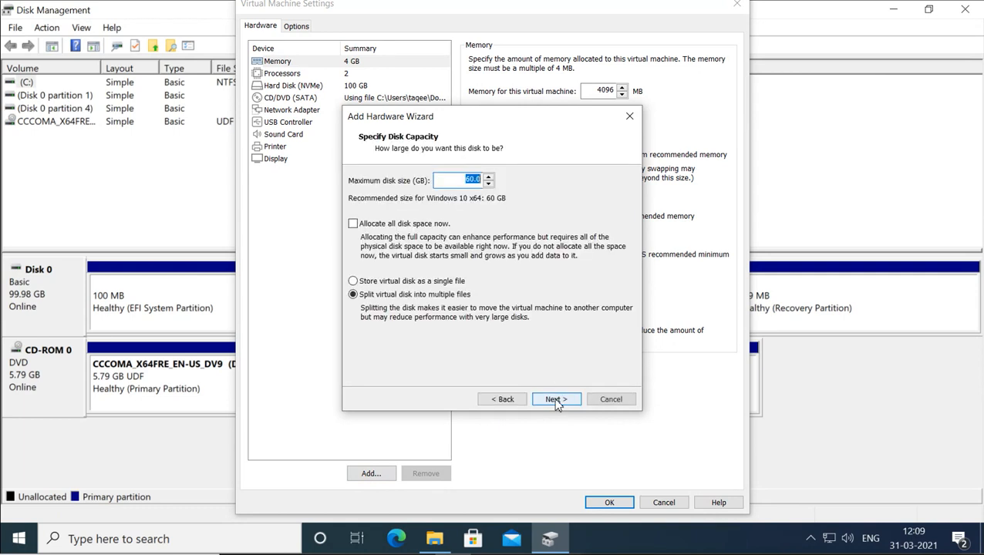
click(515, 400)
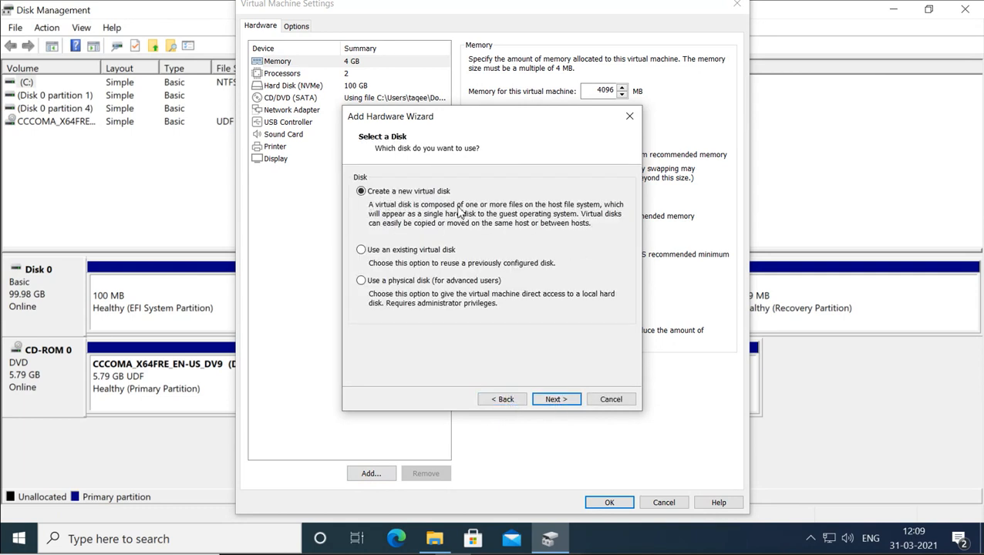
click(555, 398)
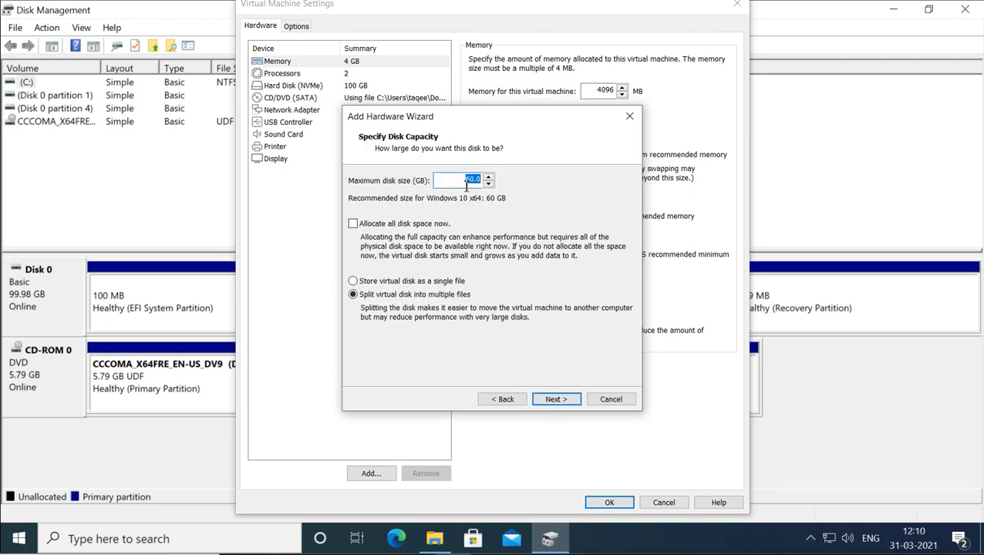
click(354, 282)
click(556, 399)
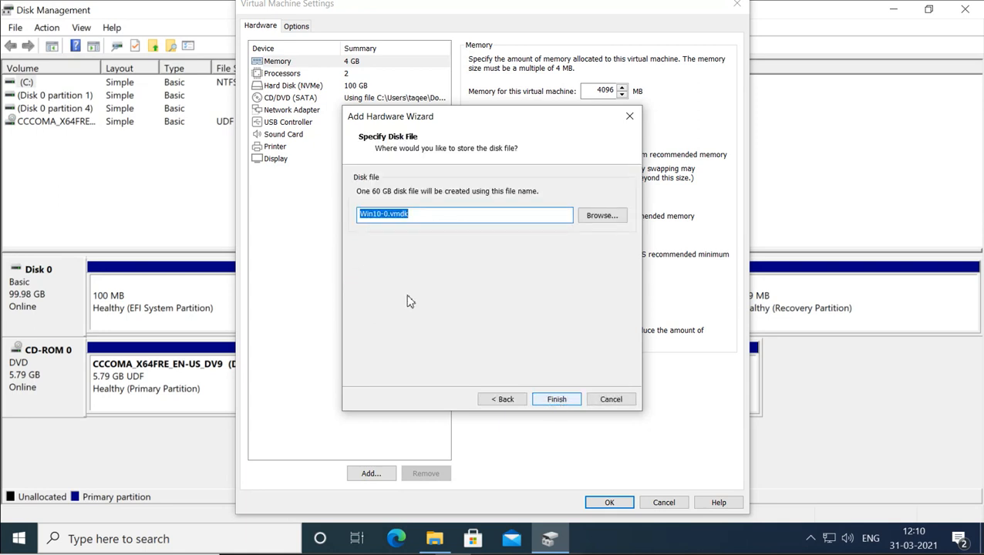
Name the new virtual disk file disk1.vmdk and finish adding the hard disk
click(443, 215)
key(Left)
key(Left)
key(Left)
key(Left)
key(Left)
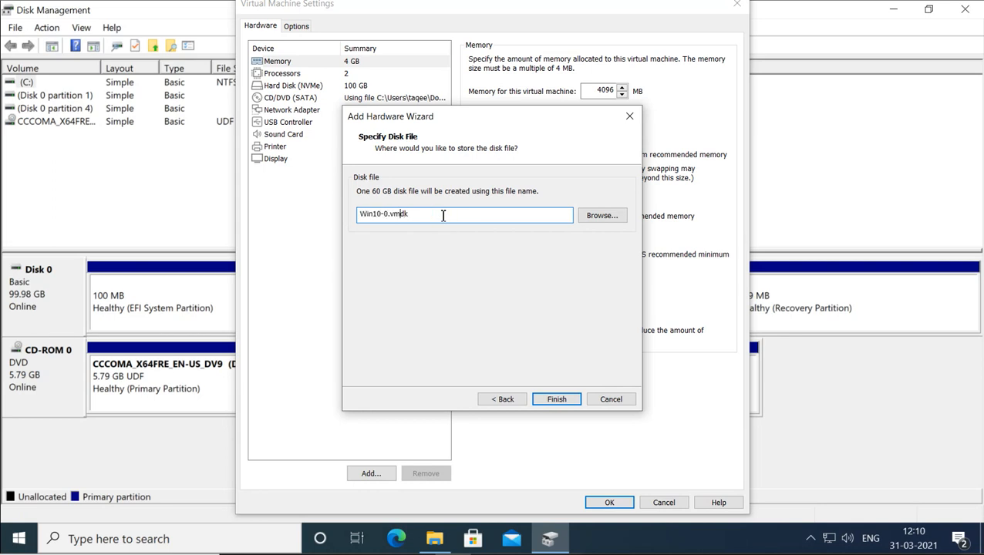
key(BackSpace)
key(BackSpace)
key(BackSpace)
key(BackSpace)
key(BackSpace)
key(BackSpace)
key(BackSpace)
text(disk1)
click(556, 400)
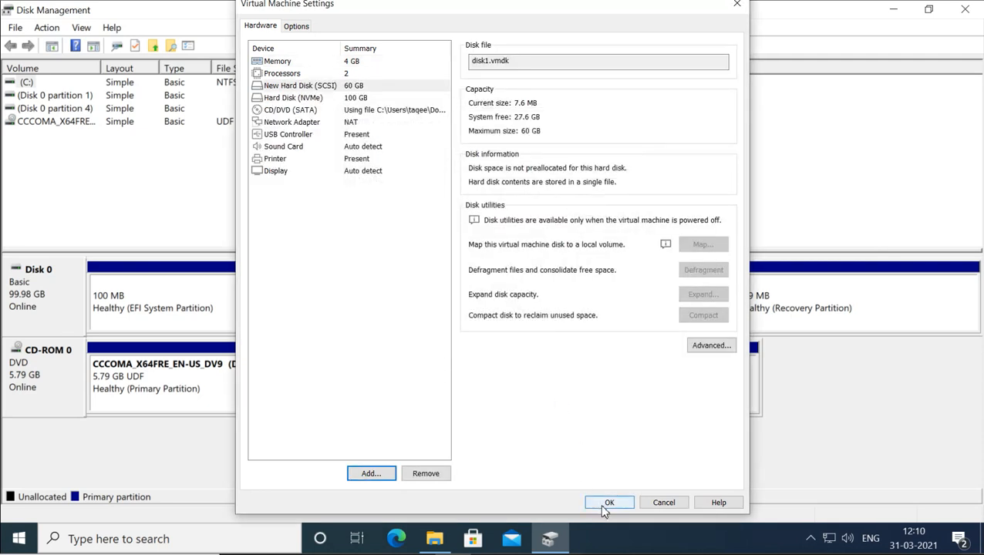
Apply the virtual machine settings and dismiss the Removable Devices hint
click(600, 504)
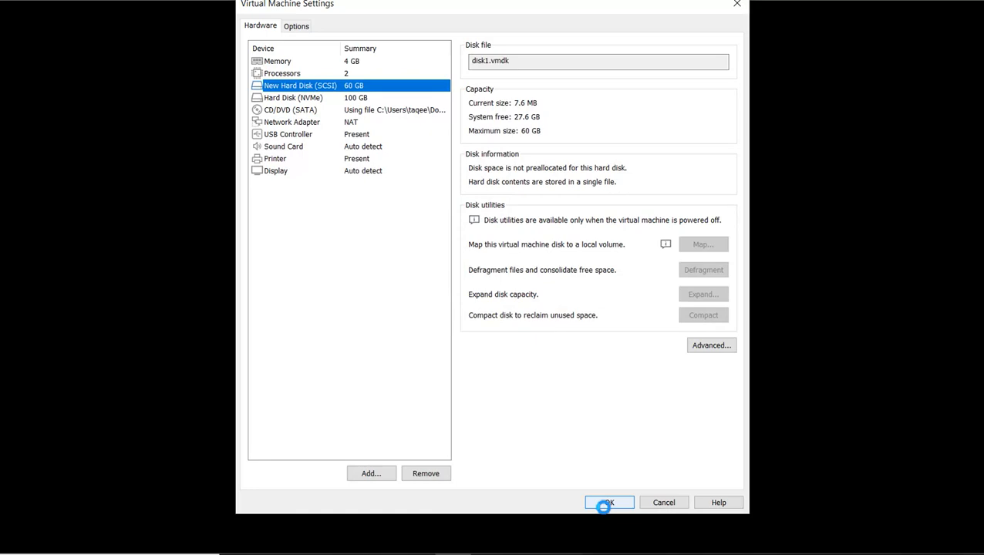
click(606, 504)
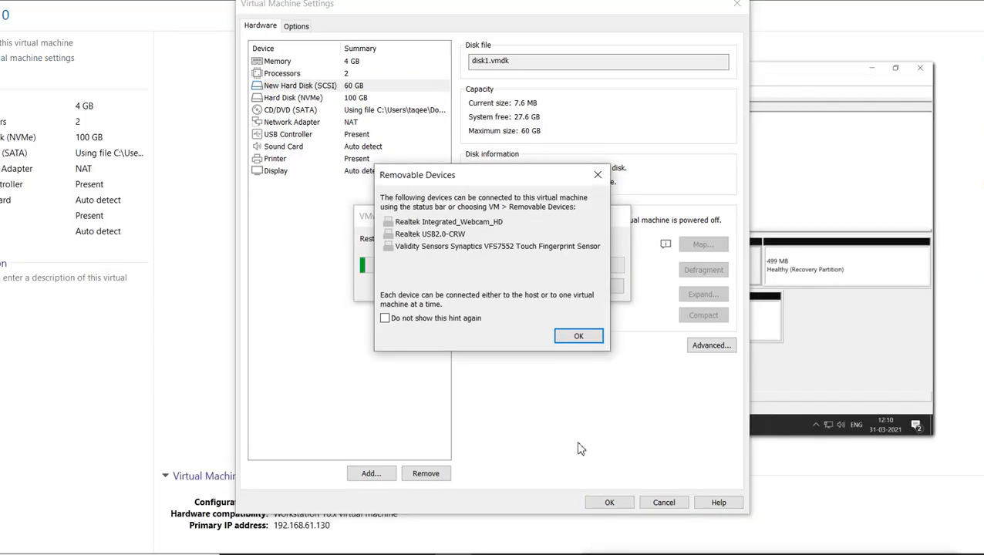
click(575, 336)
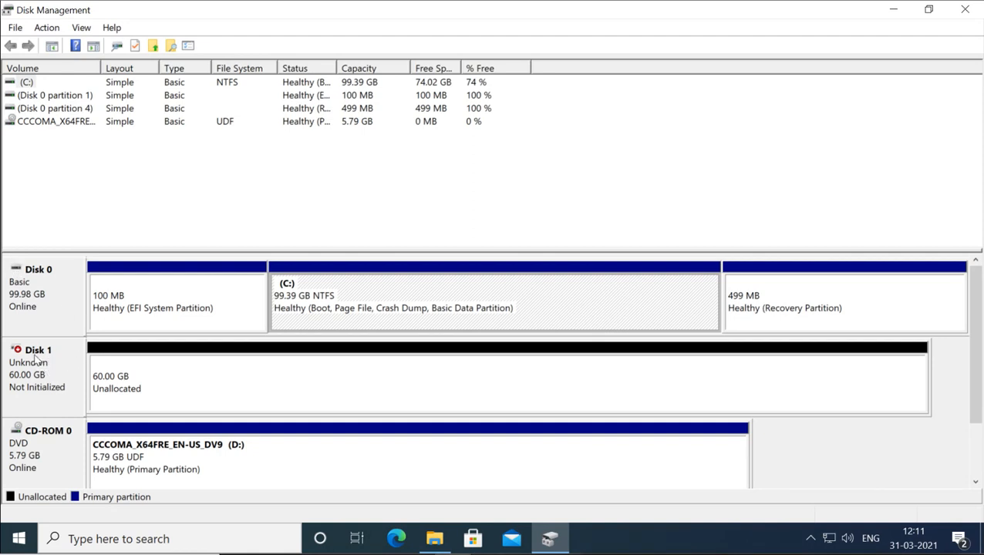
Initialize Disk 1 with the MBR (Master Boot Record) partition style
click(41, 284)
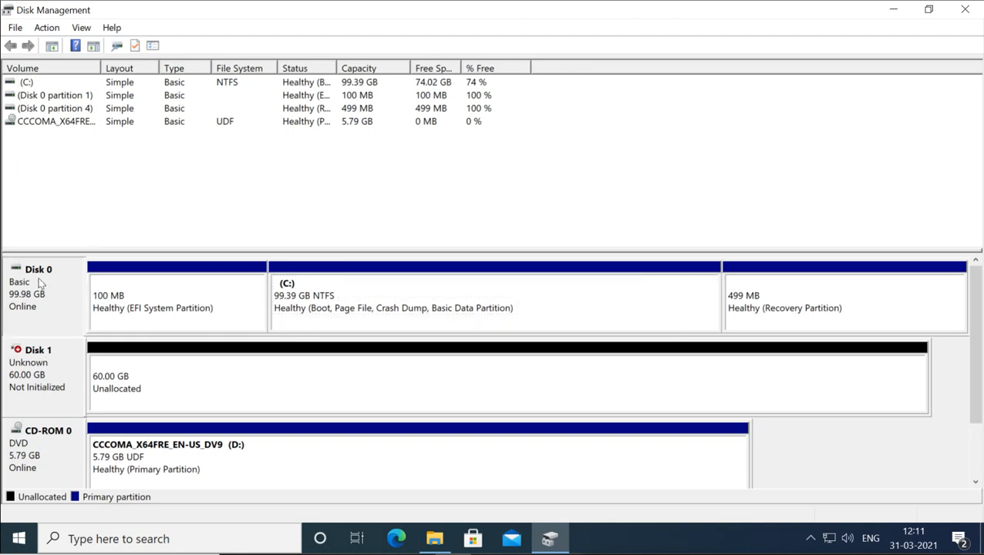
click(52, 376)
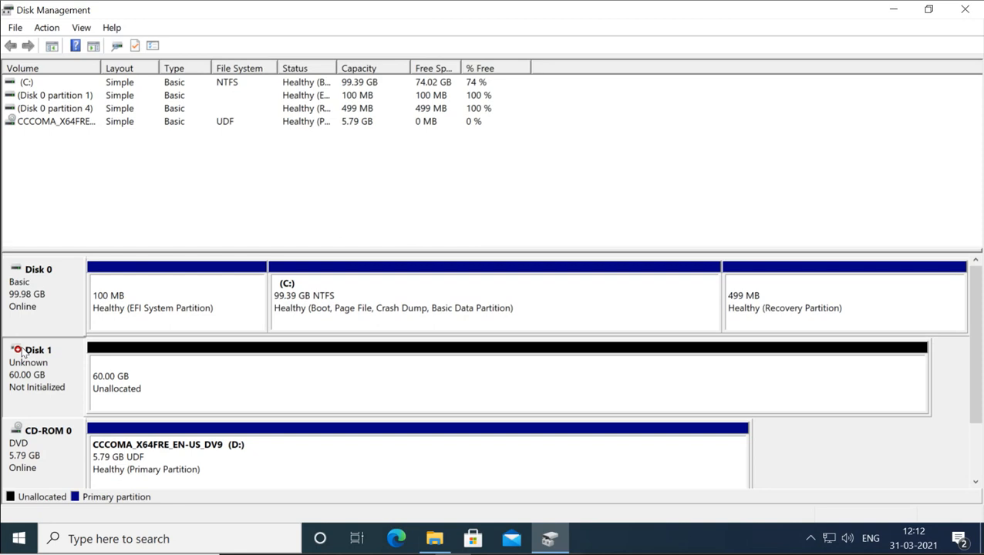
right_click(52, 376)
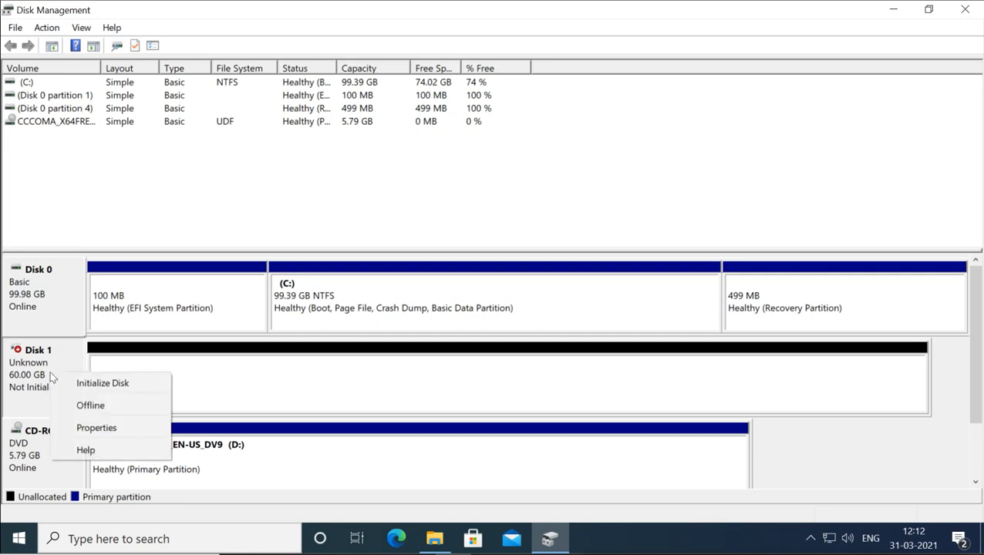
click(99, 386)
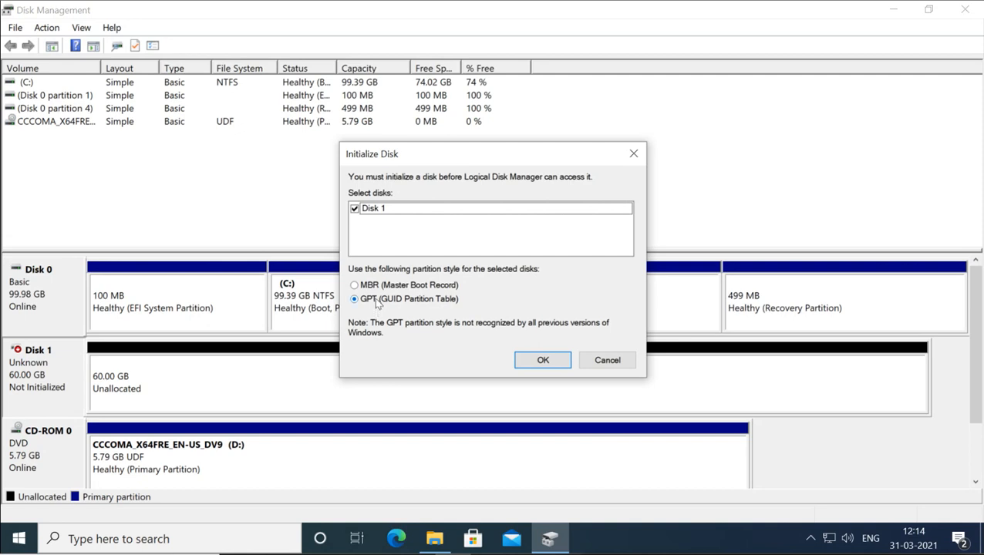
click(357, 286)
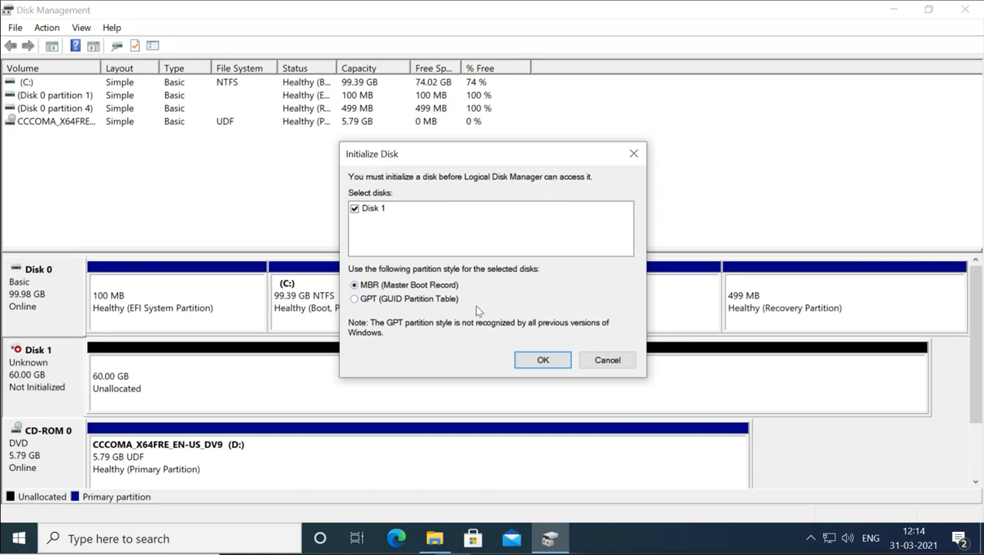
click(543, 361)
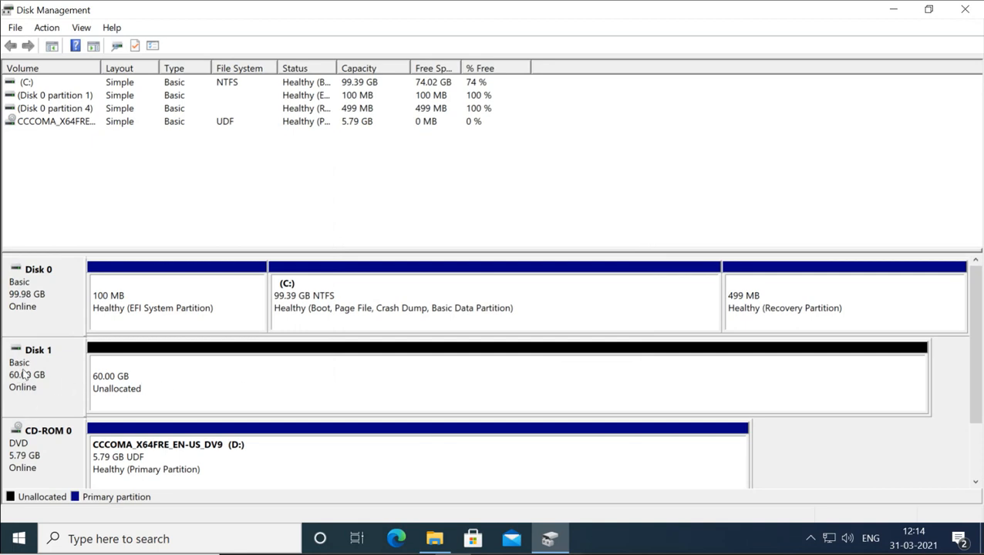
Start a new simple volume in Disk 1's unallocated space with a size of 1000 MB and drive letter E
right_click(217, 357)
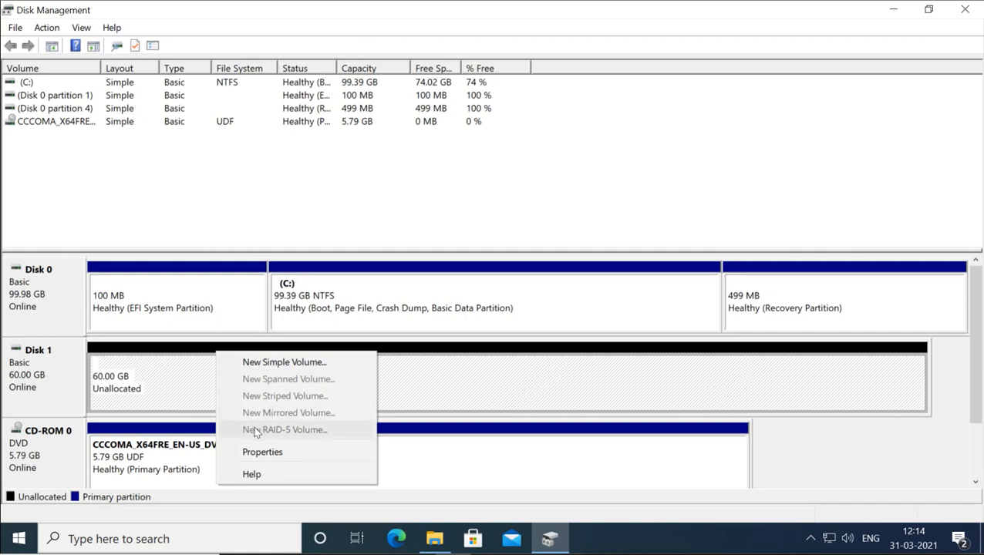
click(293, 365)
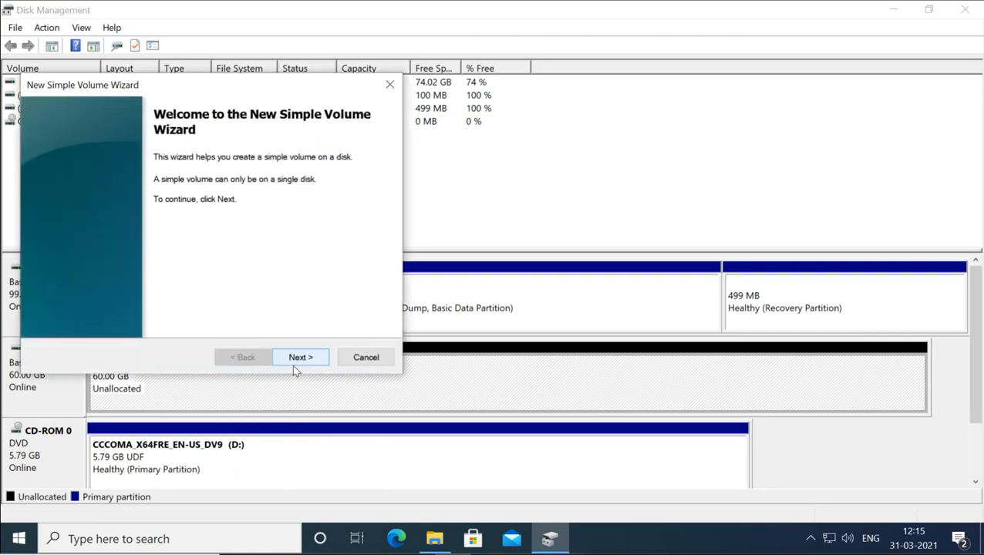
drag(225, 80, 463, 106)
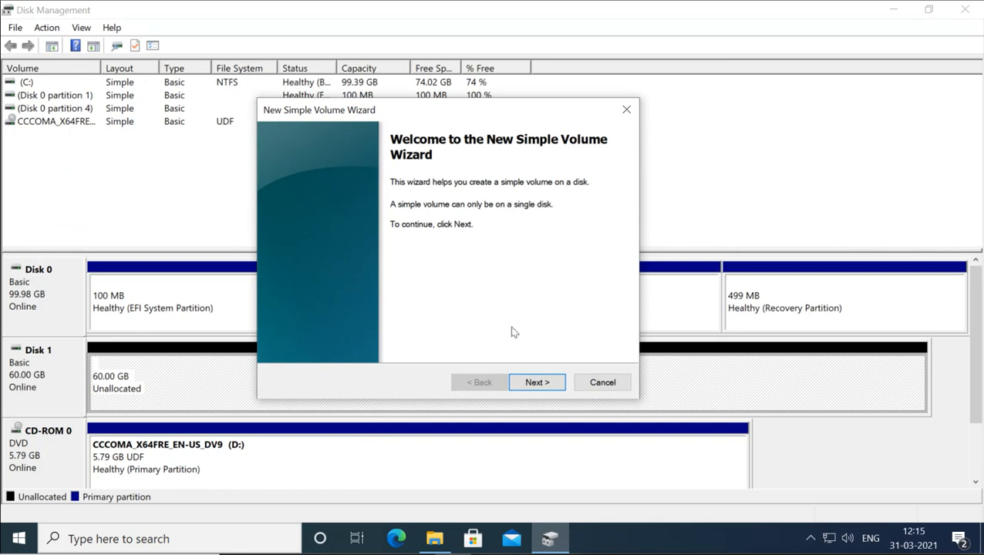
click(537, 381)
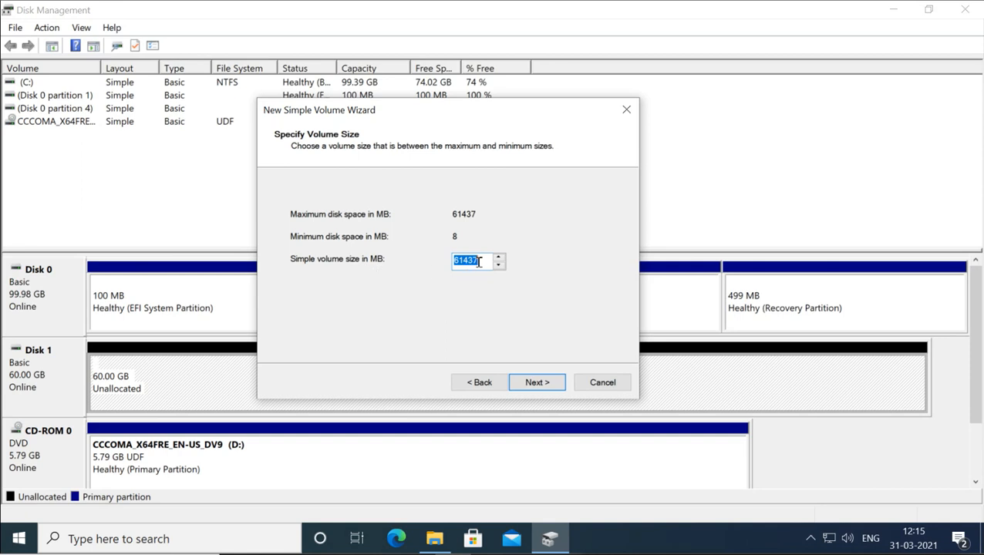
text(1000)
click(537, 383)
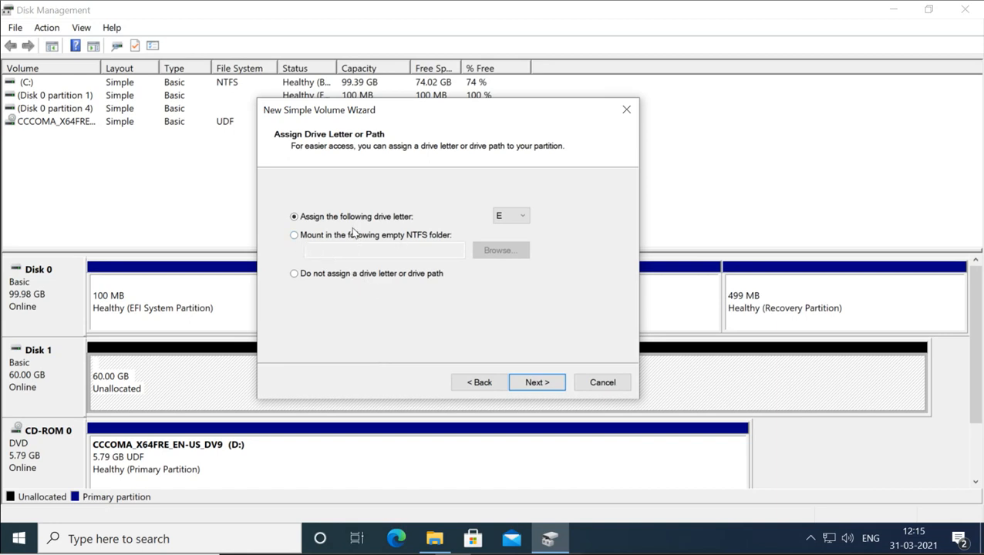
click(540, 383)
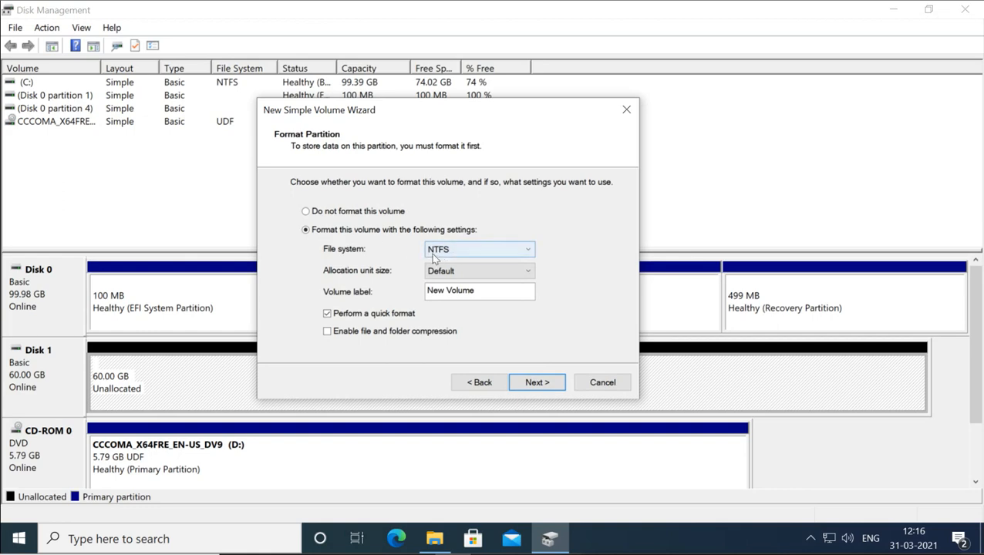
Keep NTFS as the file system with a quick format and the label New Volume, and finish creating volume E
click(470, 249)
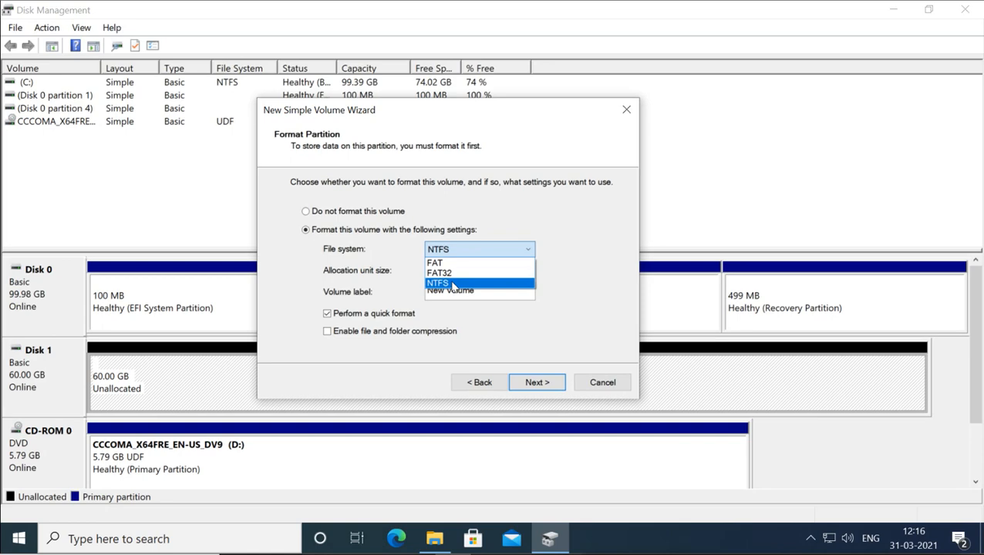
click(453, 284)
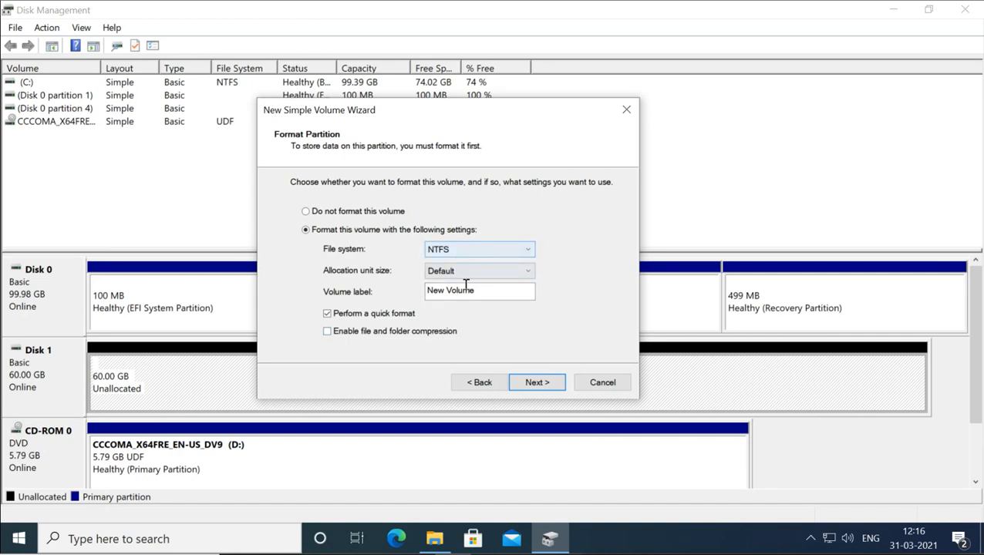
click(522, 250)
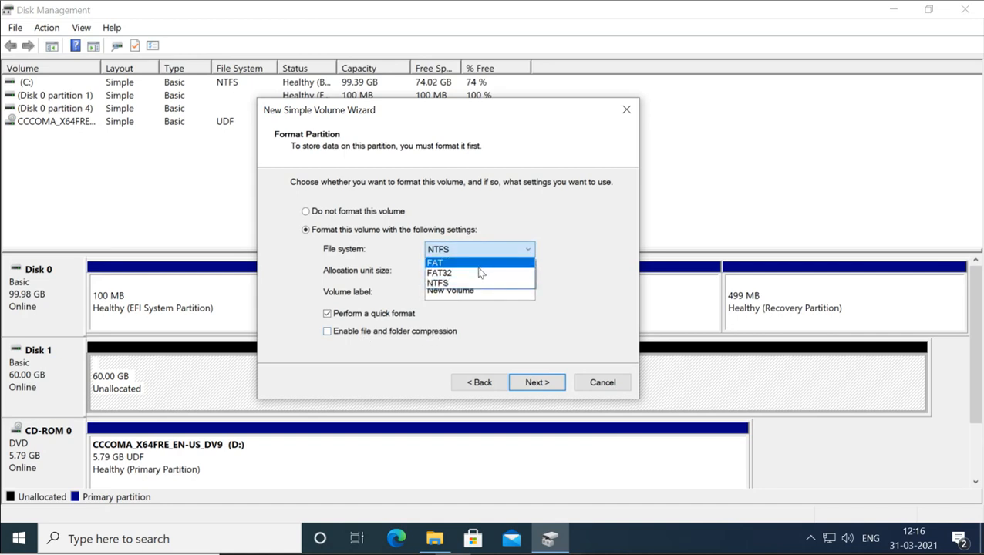
key(Return)
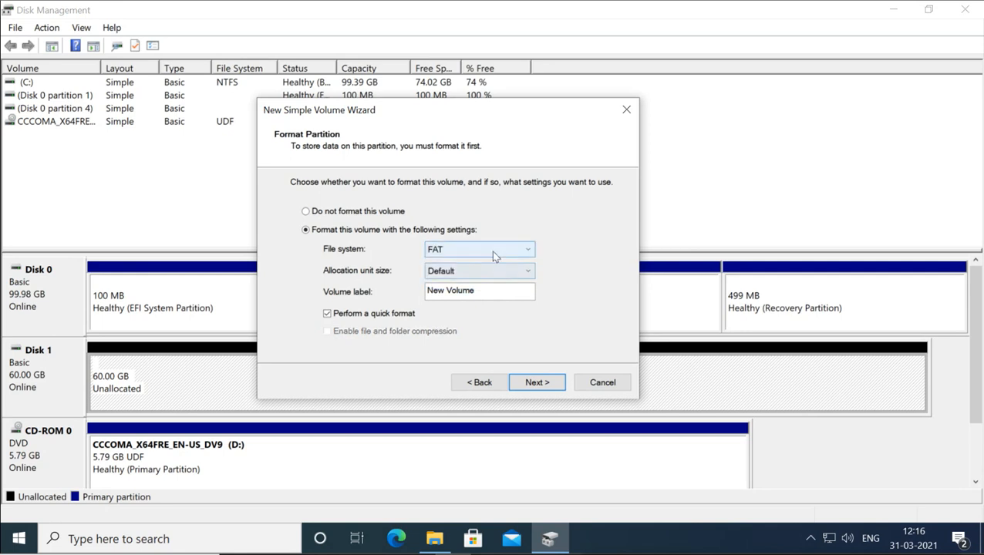
click(491, 250)
click(478, 284)
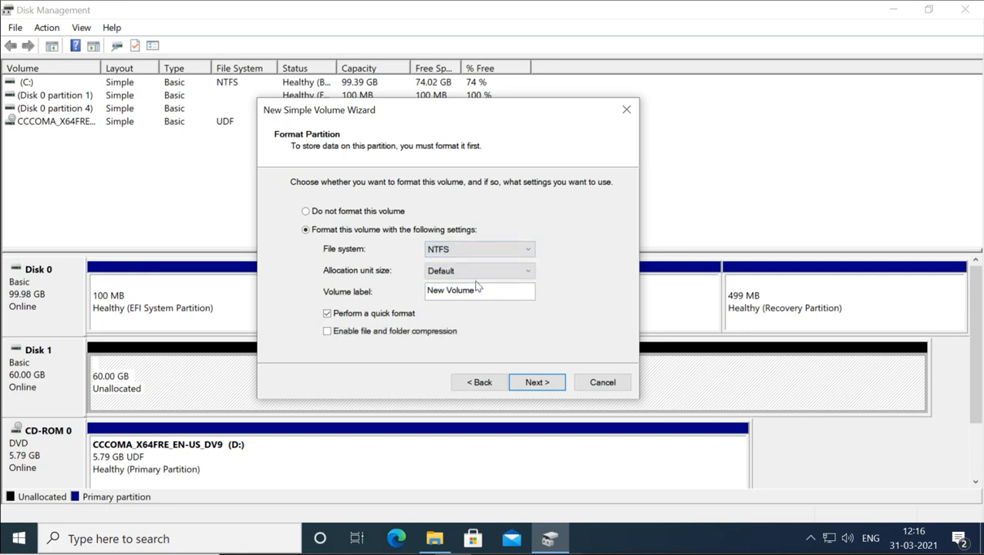
click(535, 383)
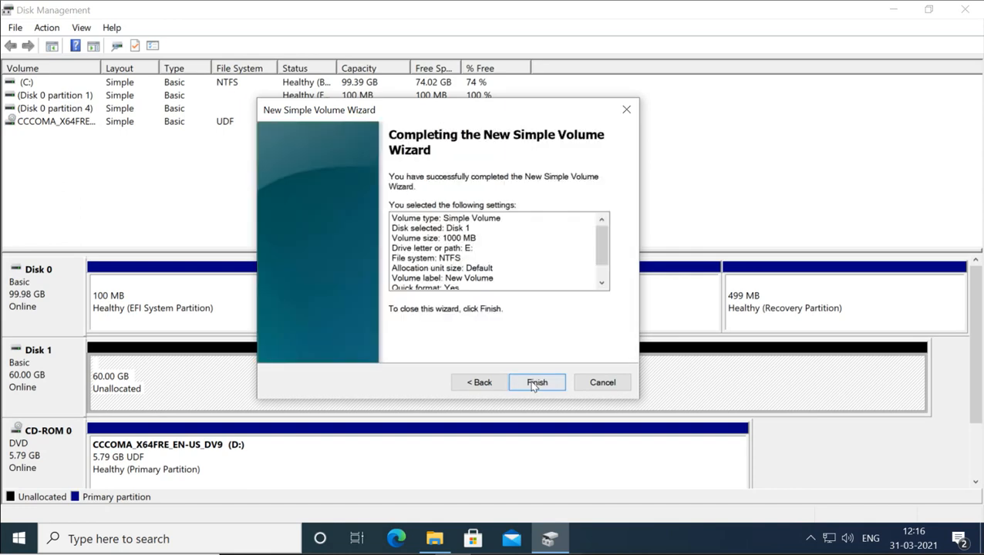
click(533, 385)
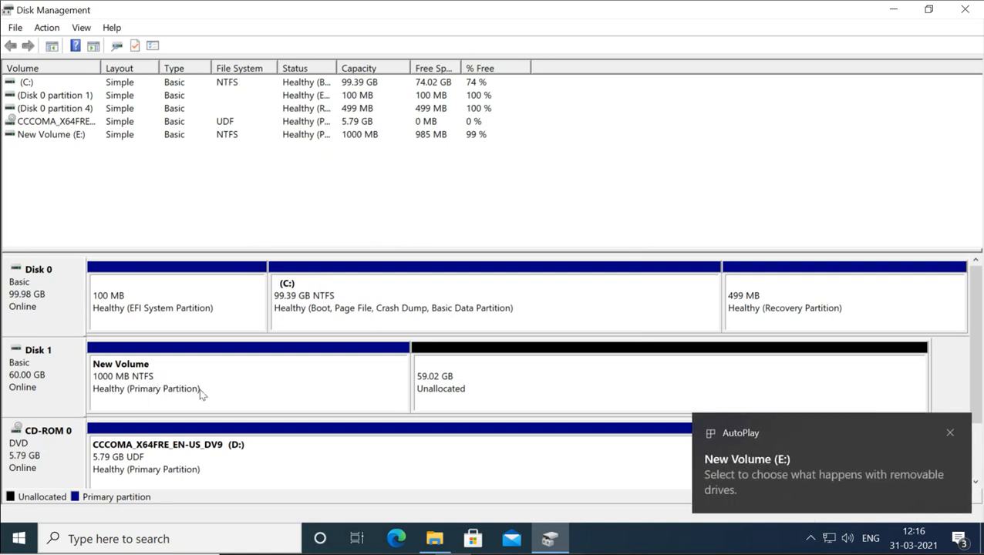
Check New Volume (E:) under This PC in File Explorer, and return to Disk Management
click(434, 539)
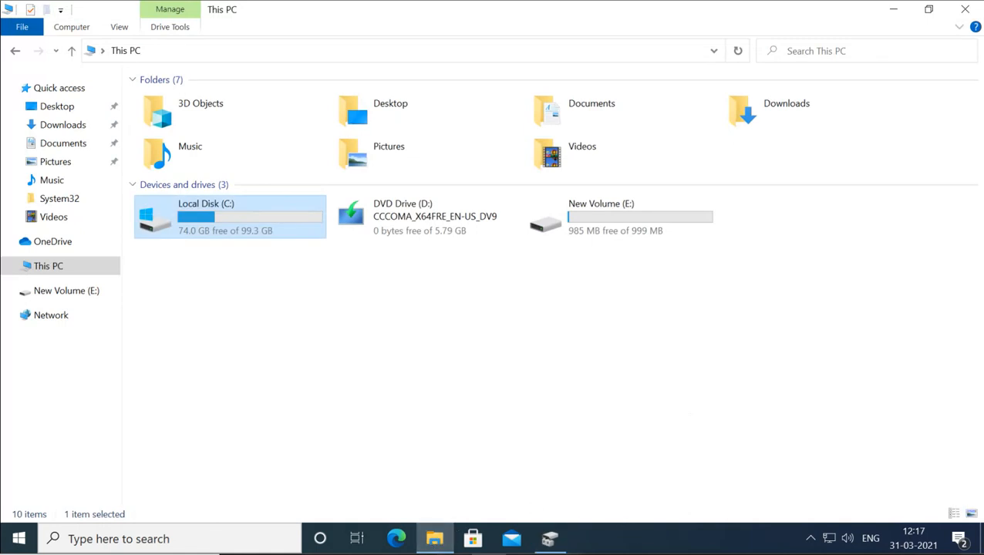
click(602, 234)
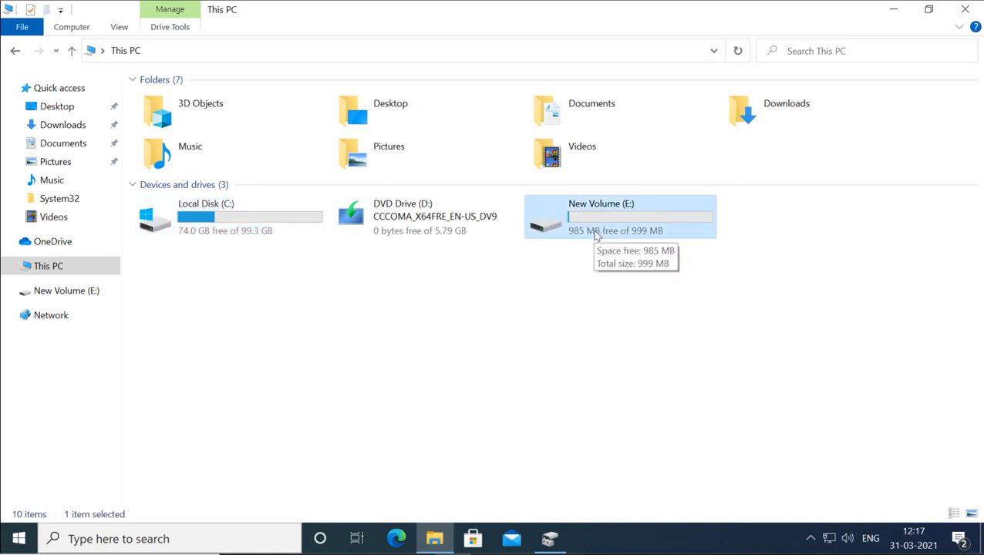
click(551, 540)
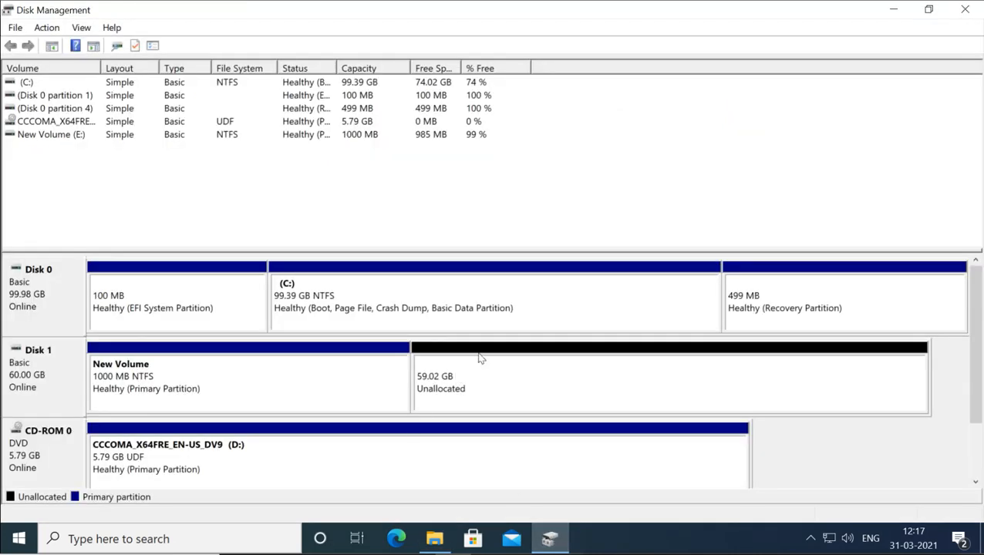
Create a second 1000 MB simple volume in Disk 1's unallocated space with drive letter F and an NTFS quick format
right_click(480, 358)
click(495, 361)
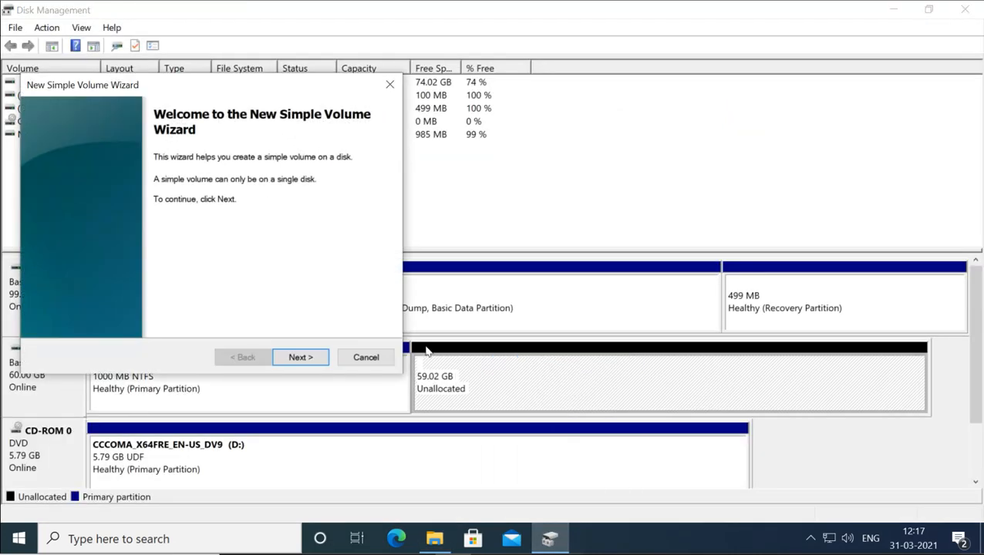
click(304, 359)
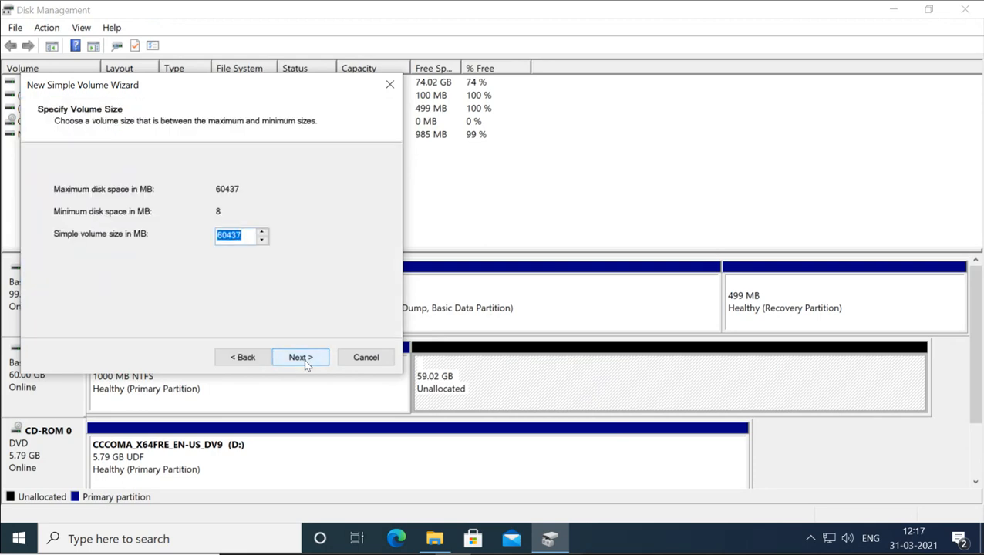
text(1000)
click(299, 361)
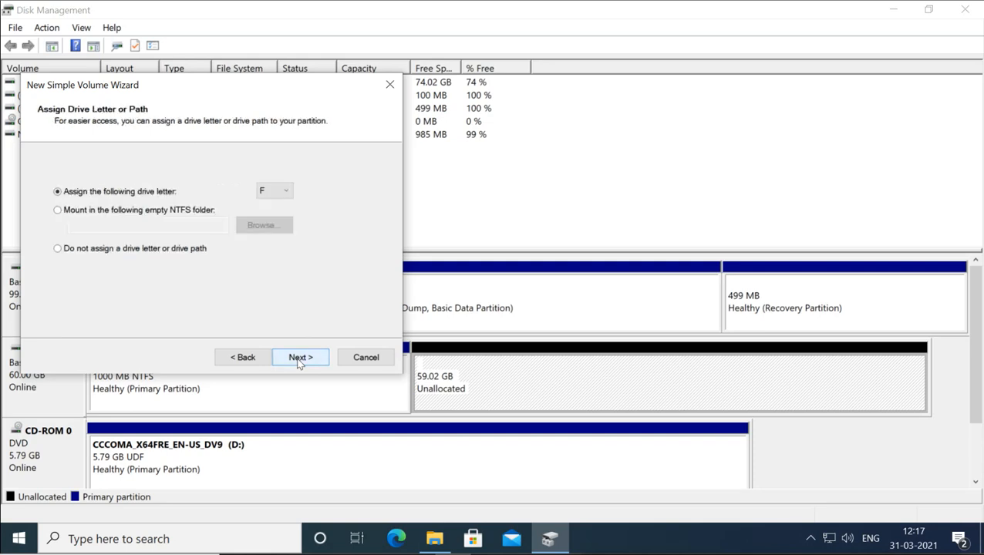
click(300, 359)
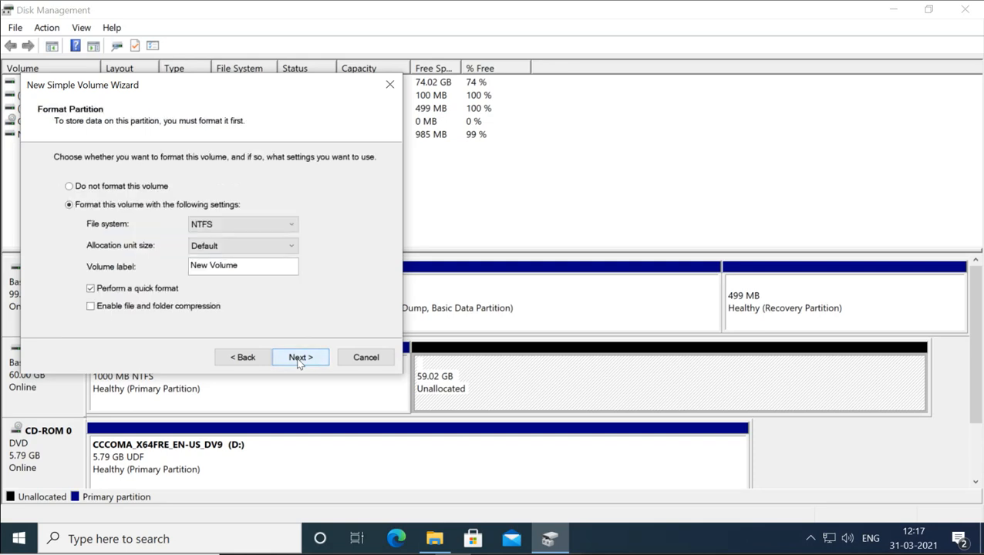
click(299, 360)
click(298, 359)
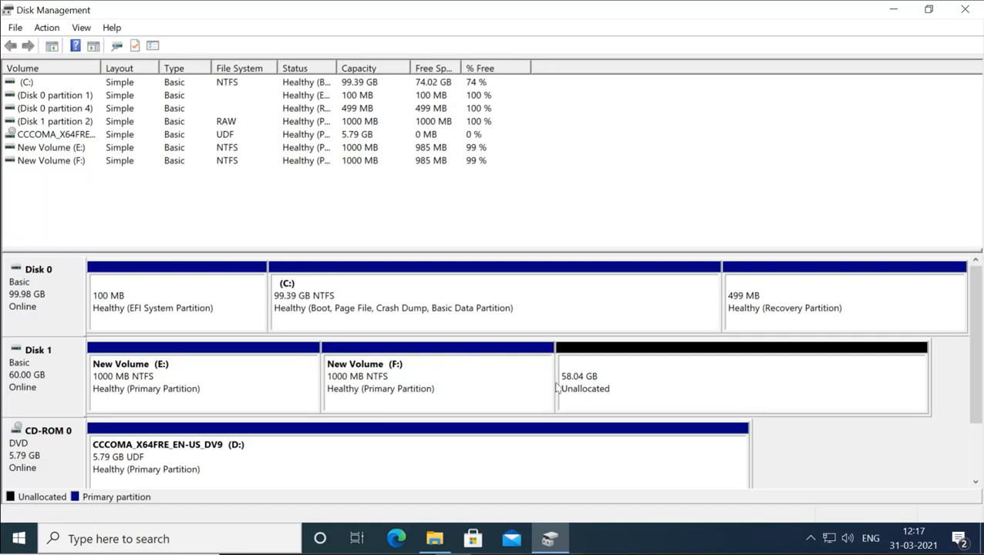
Create a third 1000 MB simple volume in Disk 1's unallocated space with drive letter G and an NTFS quick format
right_click(615, 362)
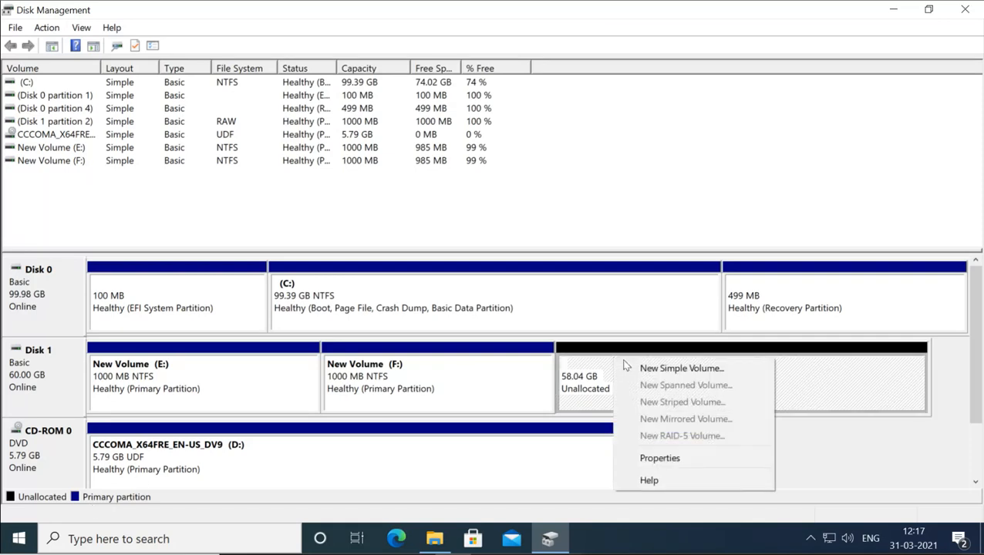
click(627, 367)
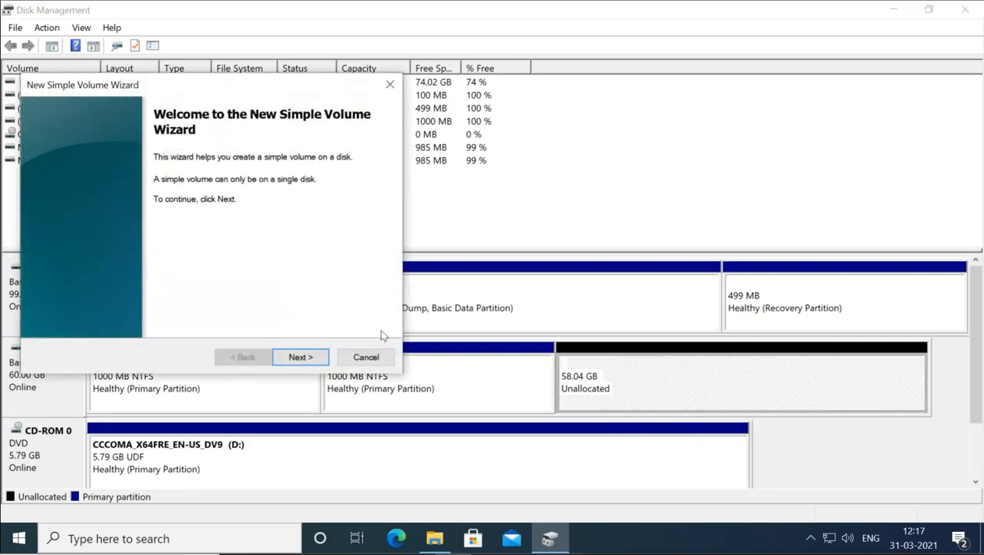
click(311, 360)
text(1000)
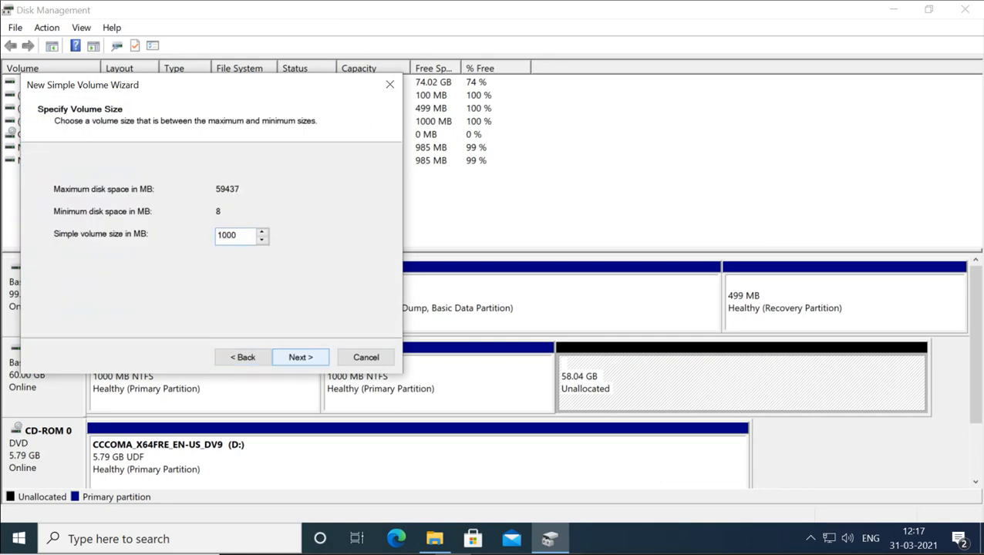
click(306, 359)
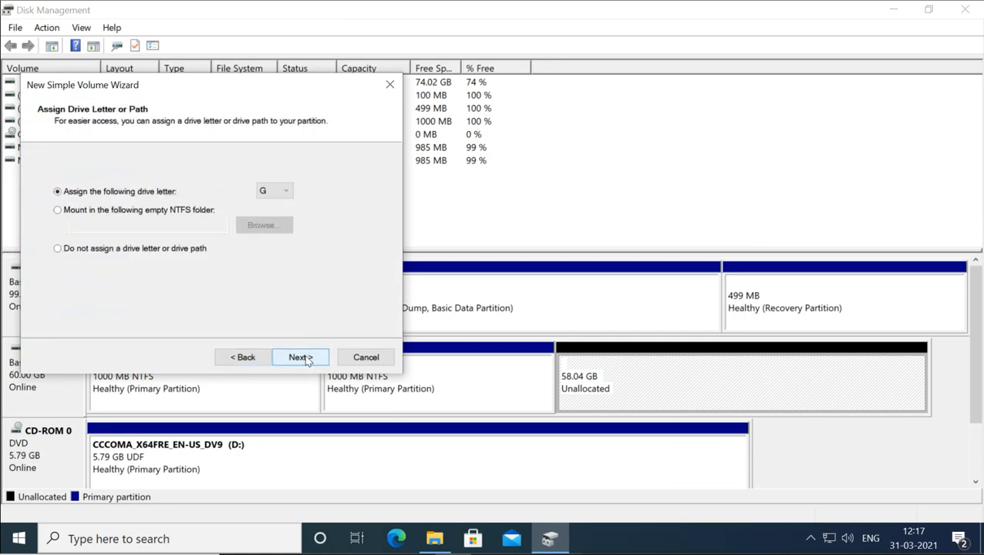
click(307, 359)
click(307, 360)
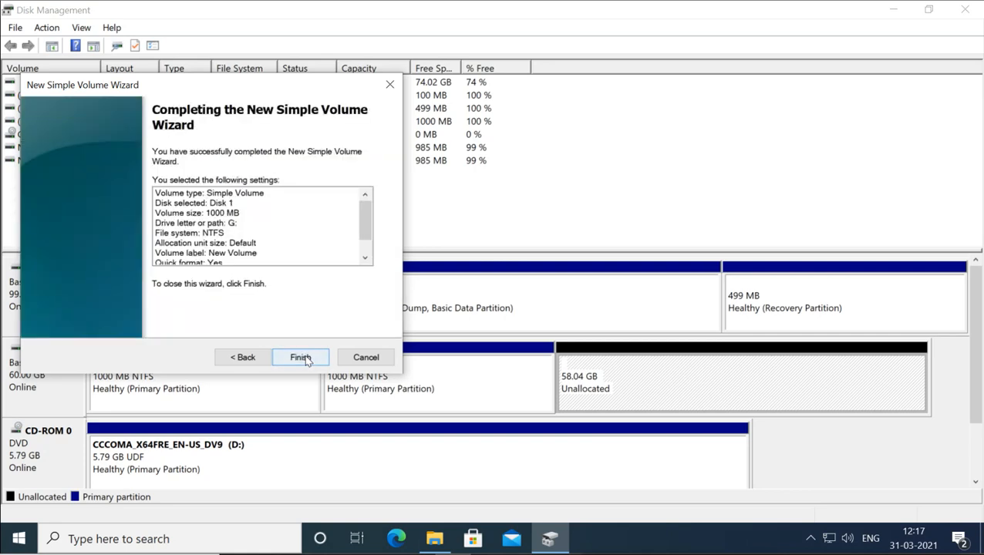
click(302, 357)
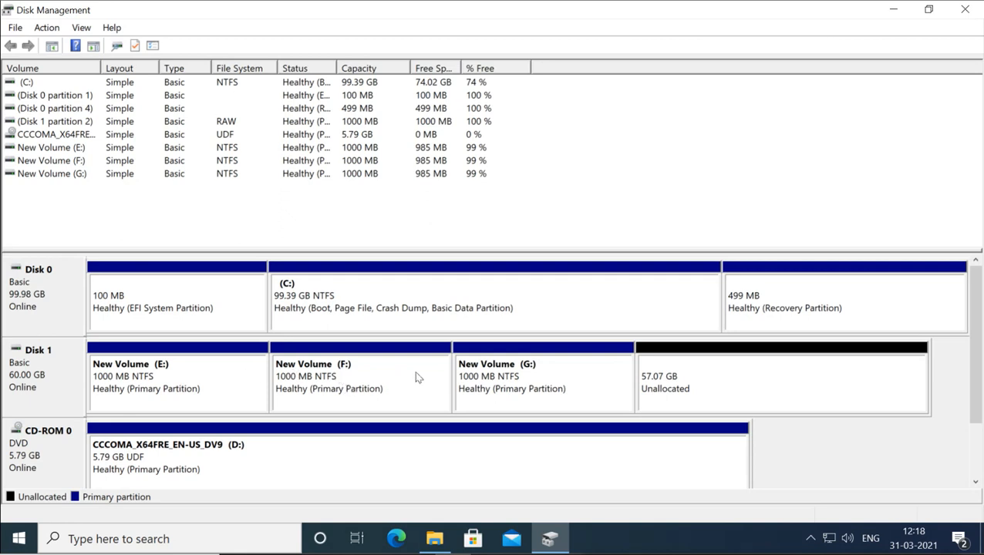
Create a fourth 1000 MB simple volume in Disk 1's unallocated space with drive letter H and an NTFS quick format
right_click(683, 354)
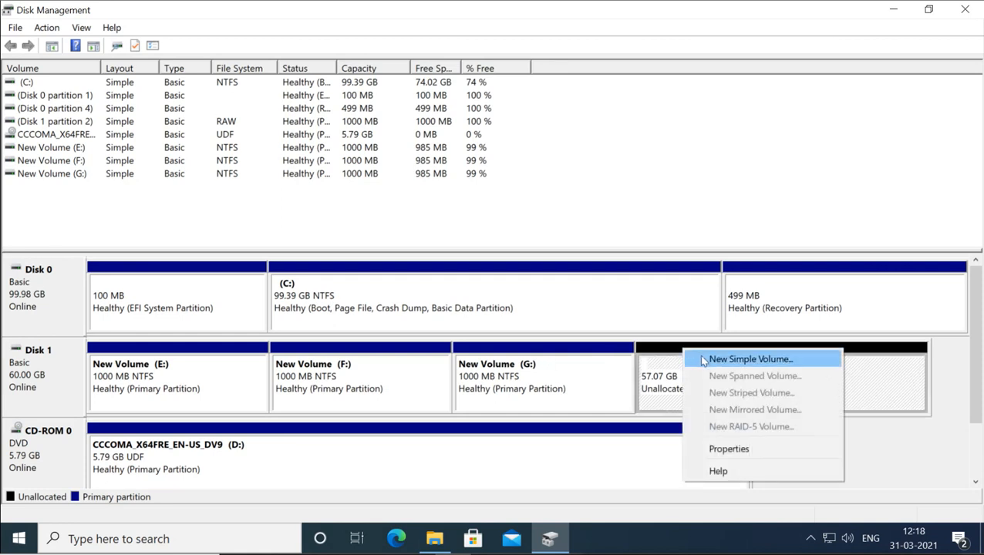
click(703, 360)
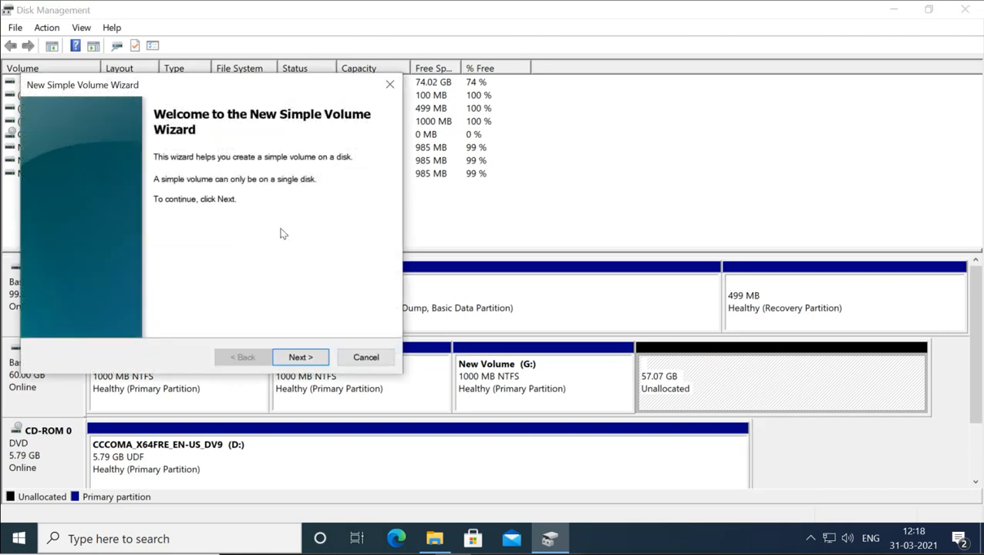
drag(231, 91, 370, 55)
click(437, 321)
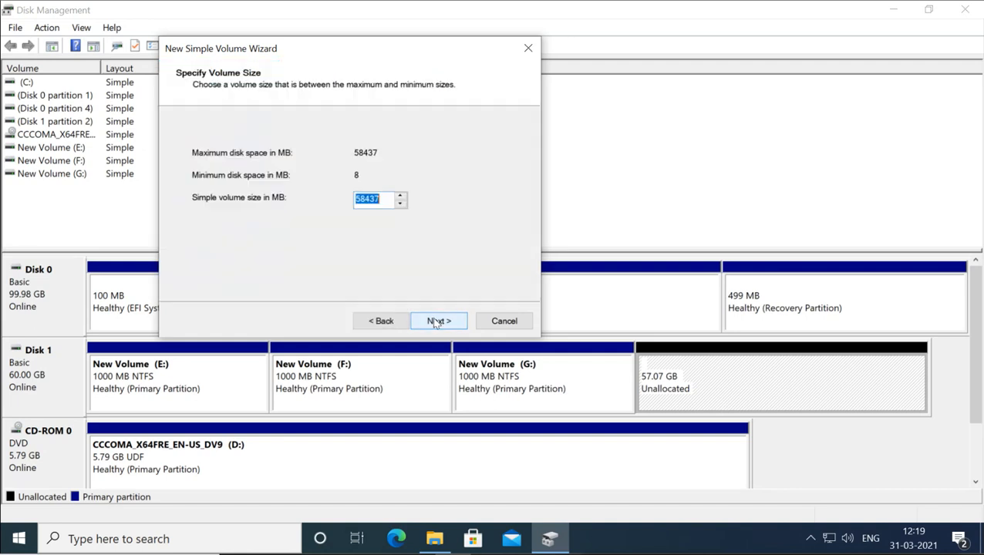
text(10)
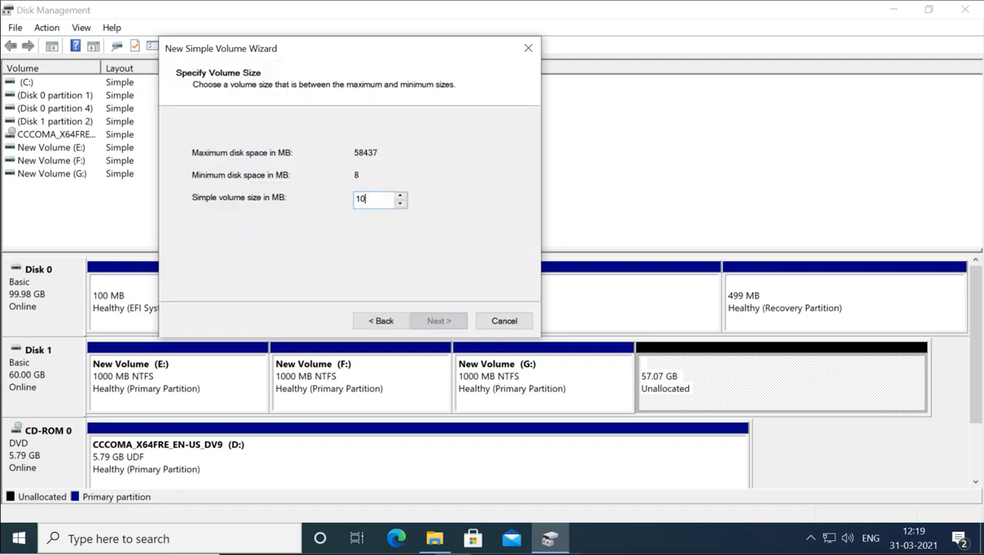
text(00)
click(444, 328)
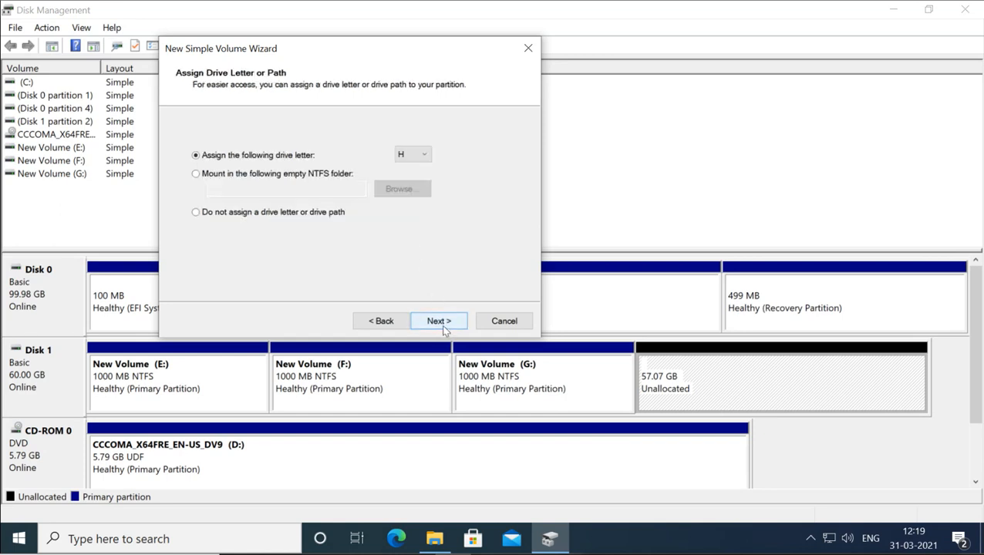
click(444, 329)
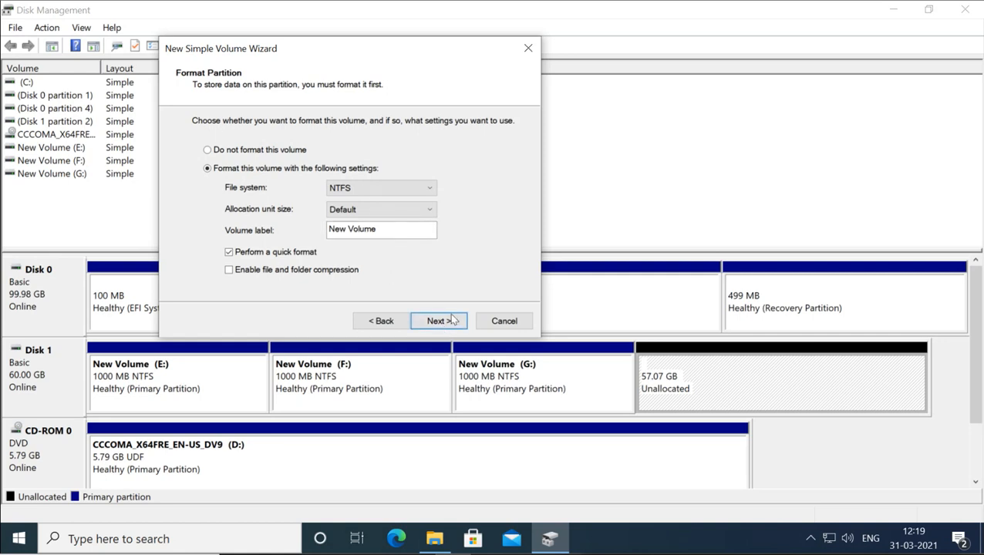
click(451, 323)
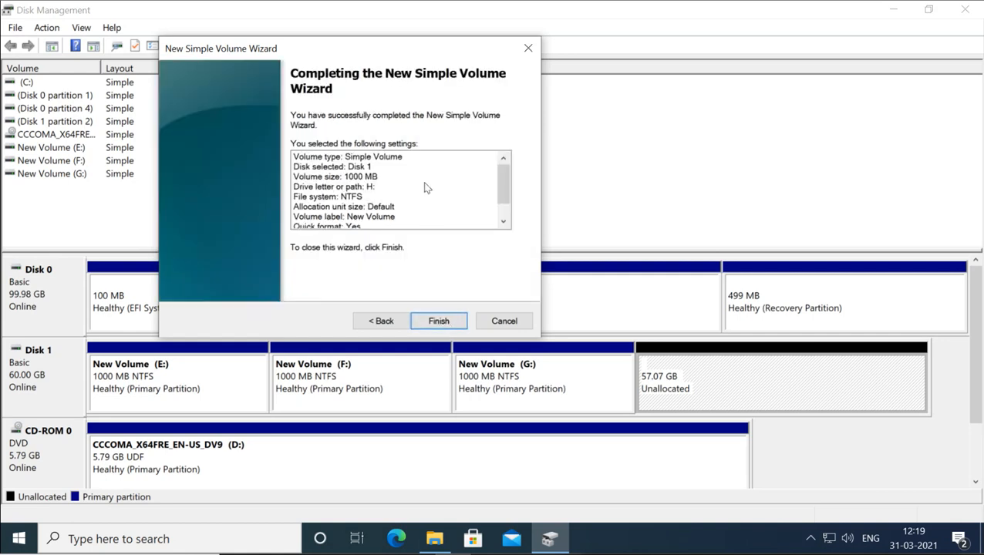
scroll(426, 187, down, 1)
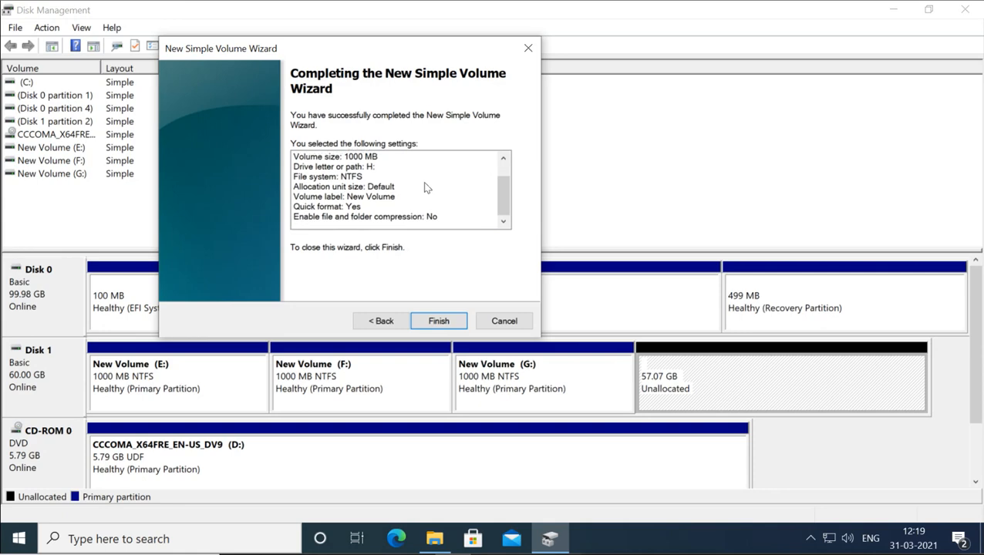
scroll(426, 188, up, 1)
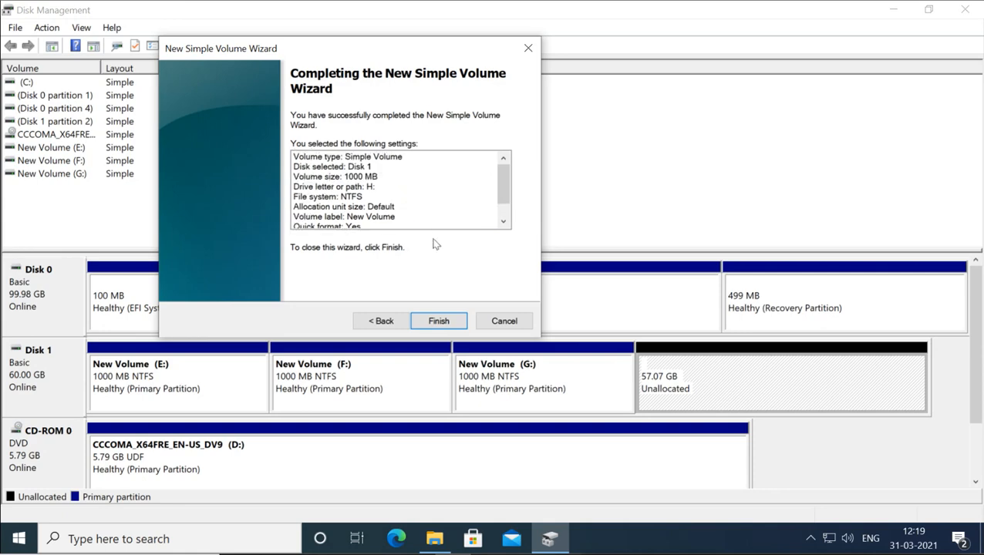
click(447, 322)
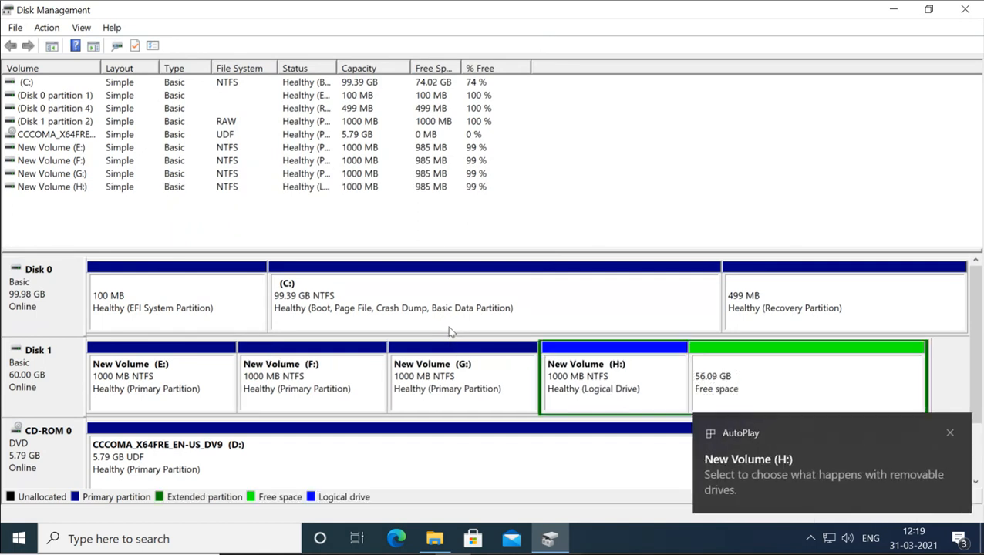
Examine the partition types of volumes E, F, G and H and the adjoining free space on Disk 1
click(618, 405)
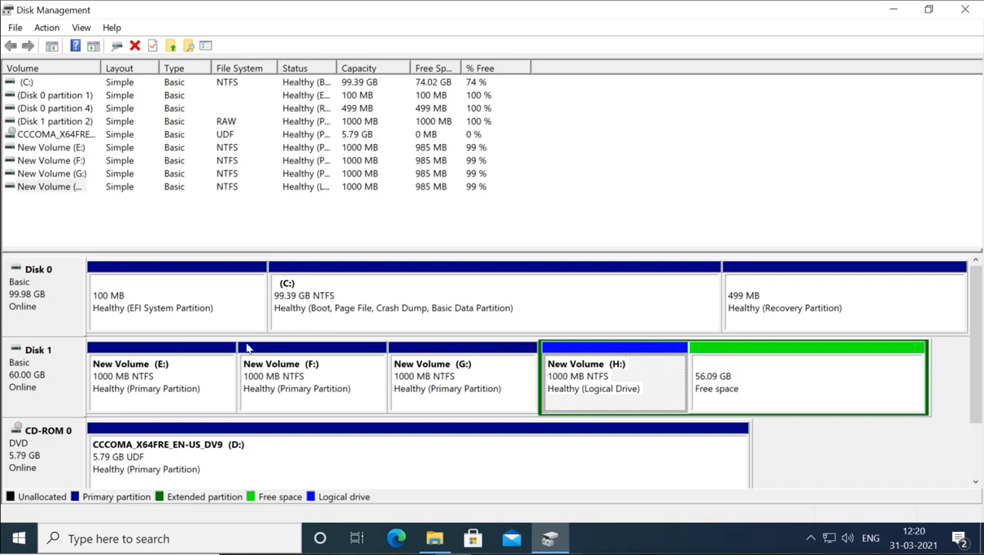
click(193, 361)
click(349, 374)
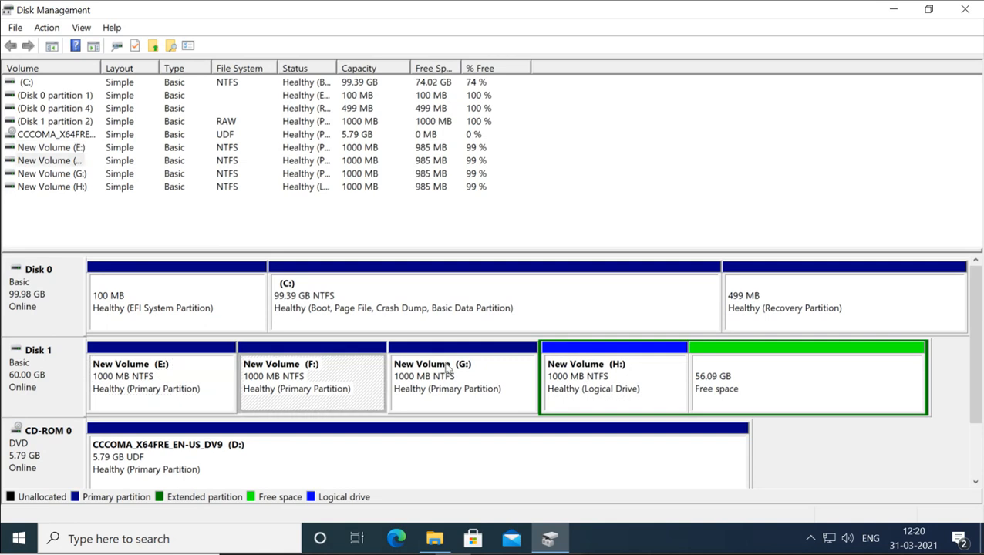
click(447, 369)
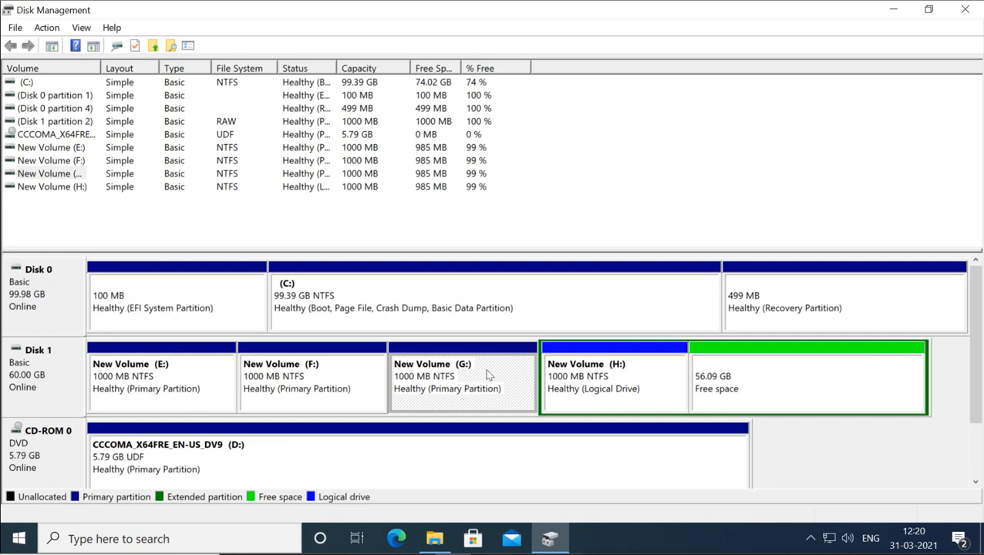
click(601, 357)
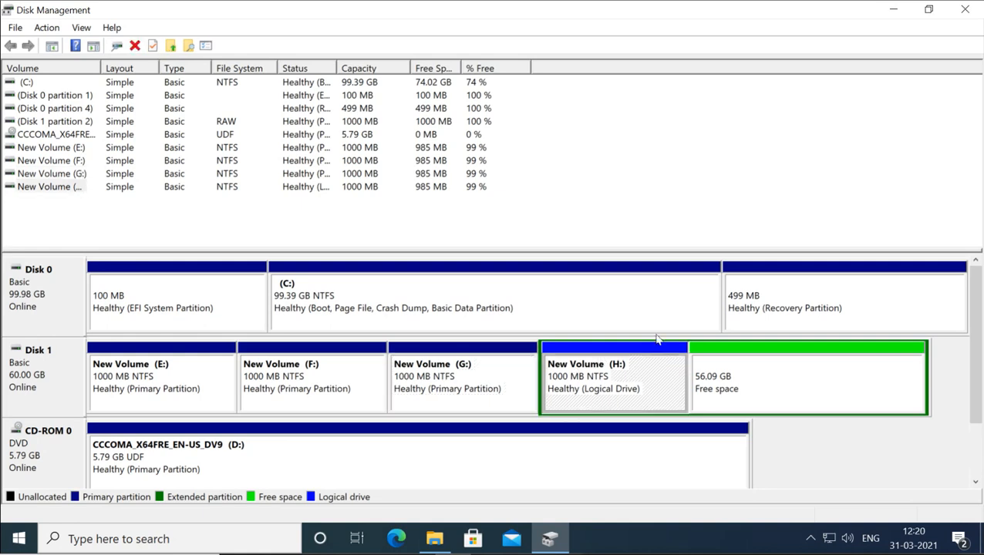
click(787, 361)
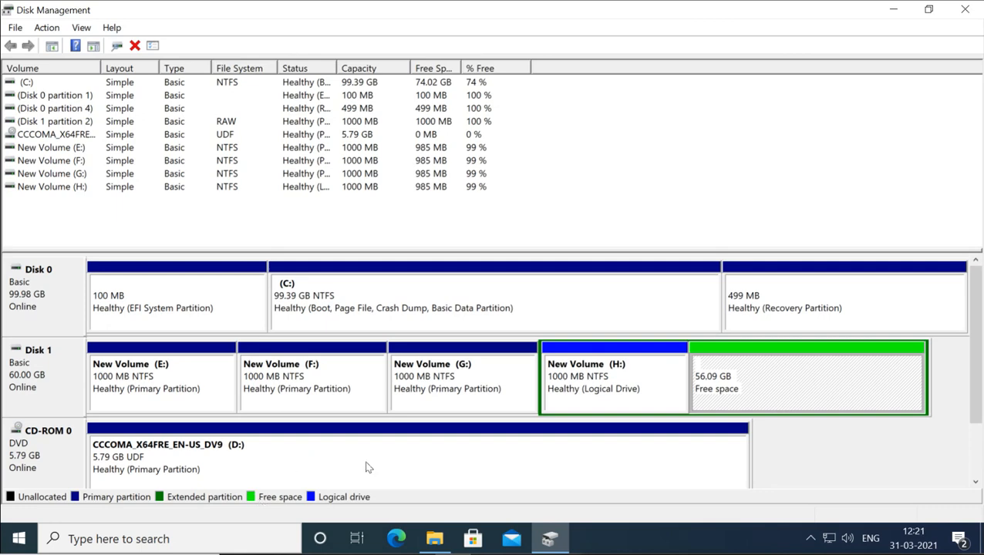
Check the new volumes E, F, G and H under This PC in File Explorer, and return to Disk Management
mouse_move(435, 539)
click(437, 474)
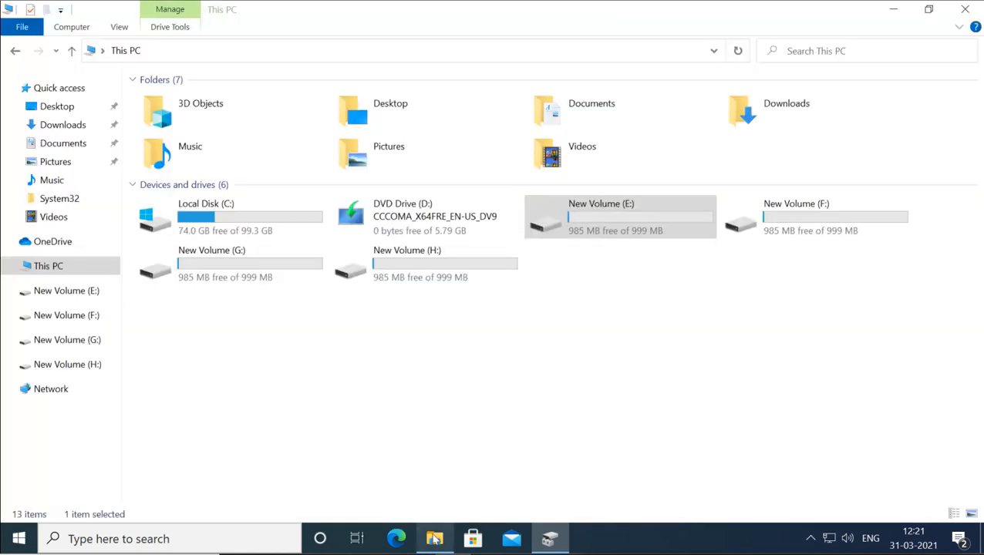
click(517, 374)
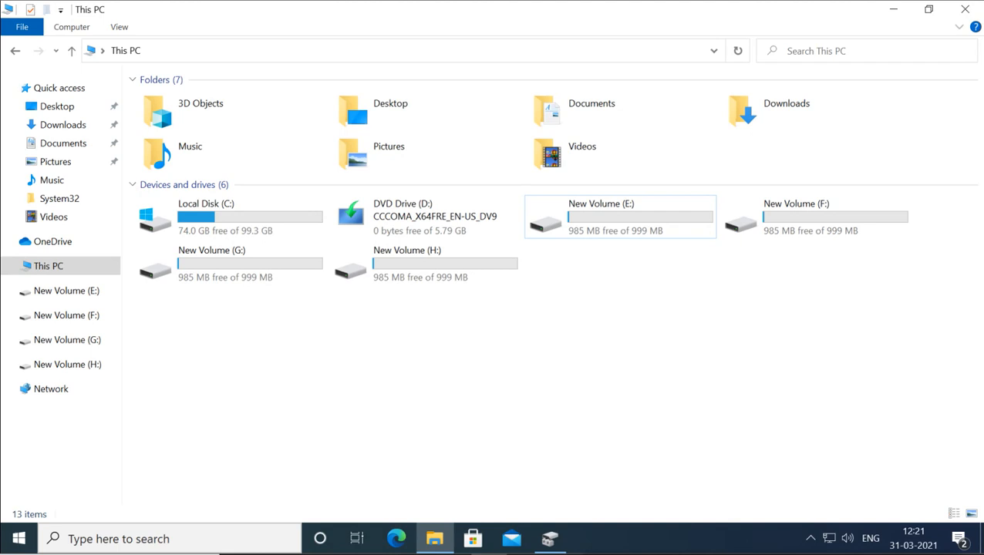
click(624, 233)
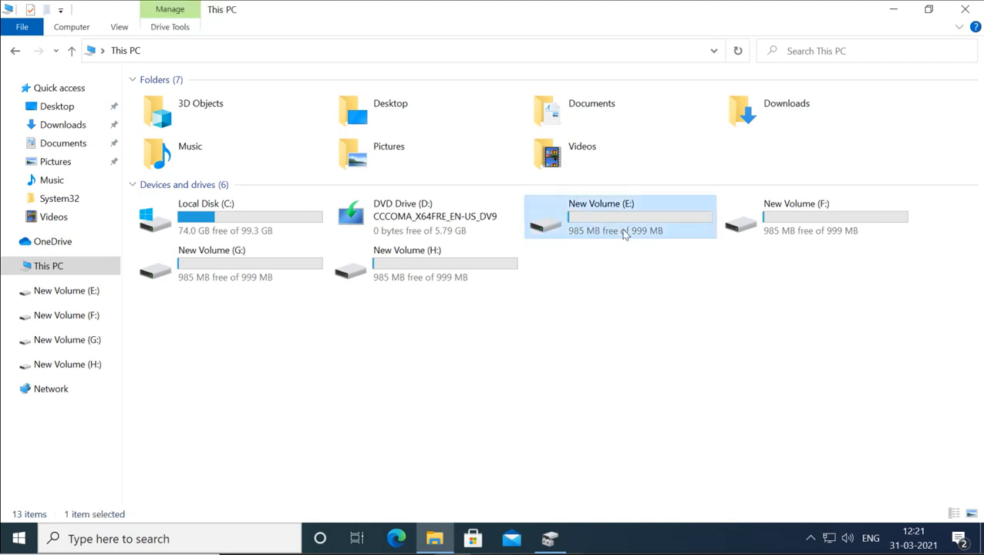
click(796, 216)
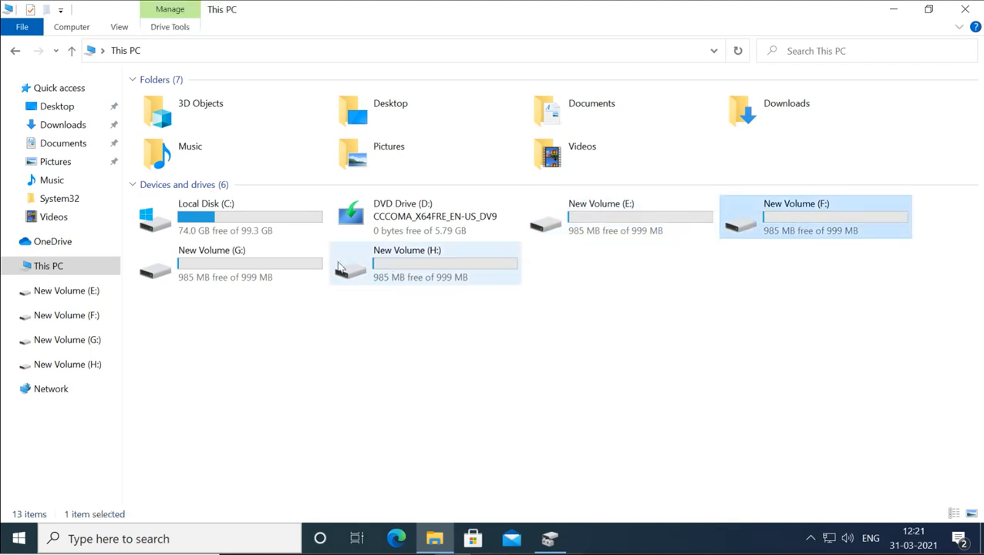
click(264, 275)
click(390, 265)
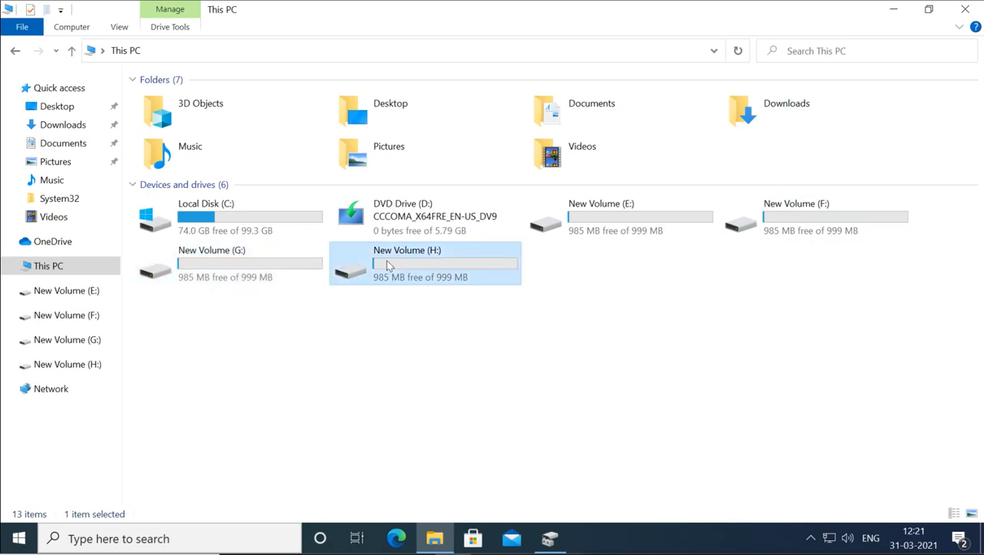
click(598, 221)
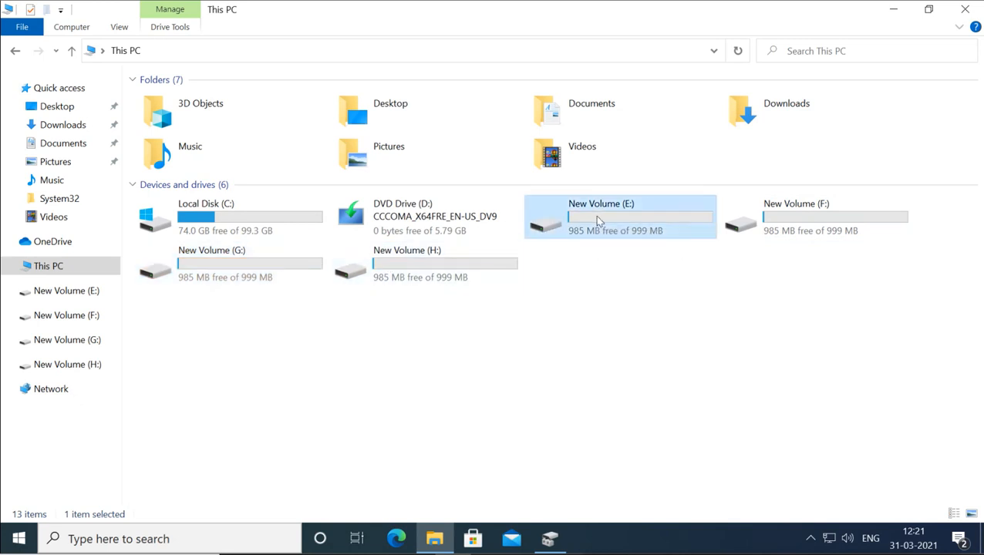
click(437, 280)
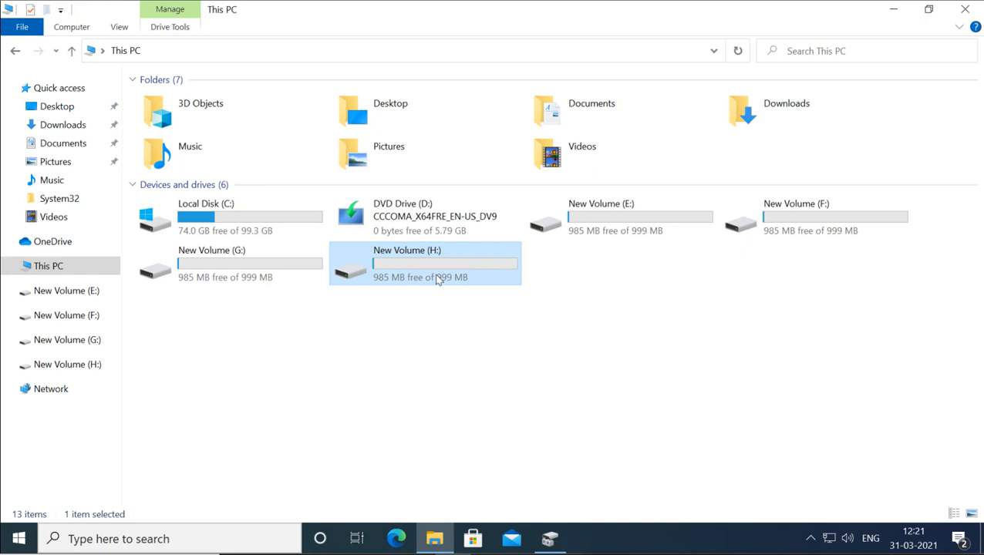
click(550, 542)
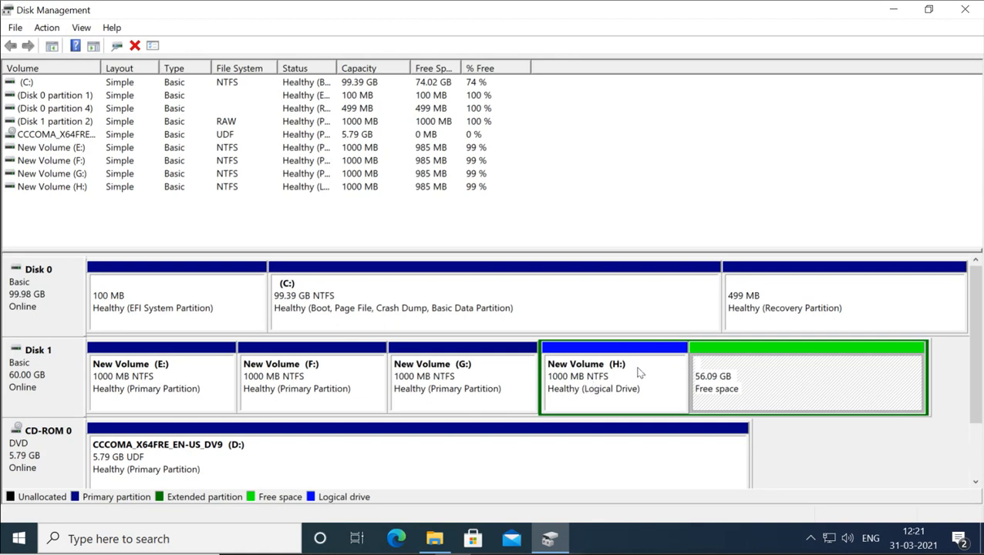
Create a 1000 MB simple volume in the extended partition's free space with drive letter I and an NTFS quick format
right_click(773, 353)
click(794, 361)
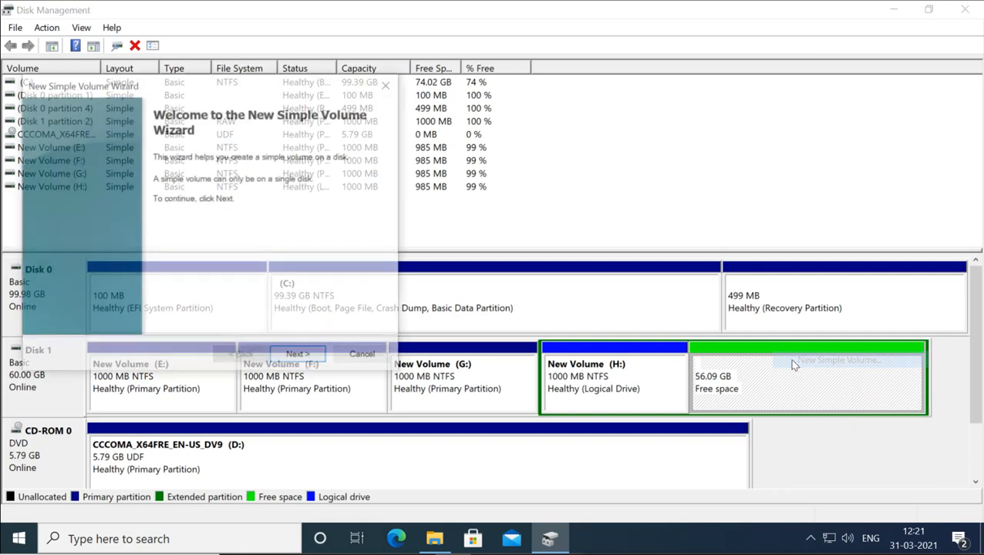
click(300, 357)
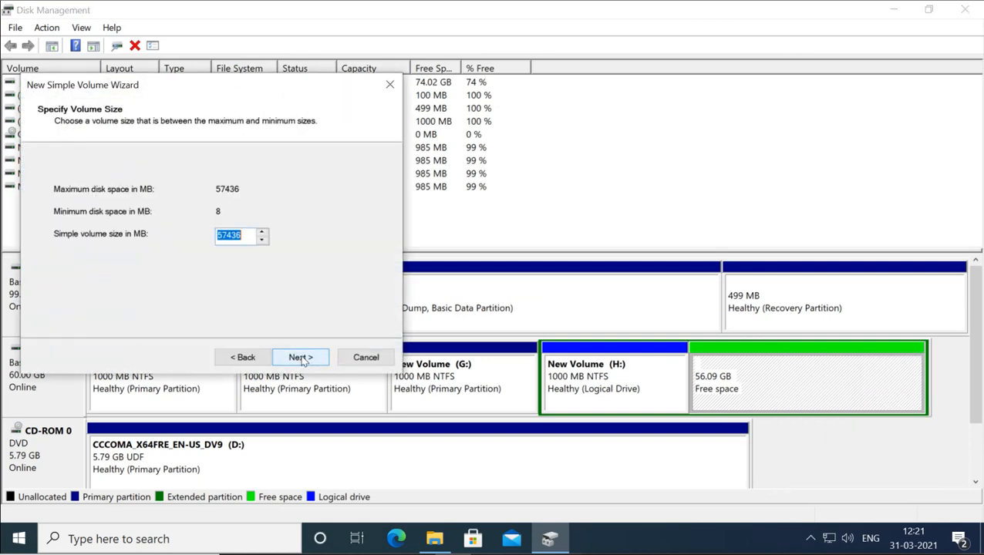
text(1000)
click(308, 359)
click(307, 359)
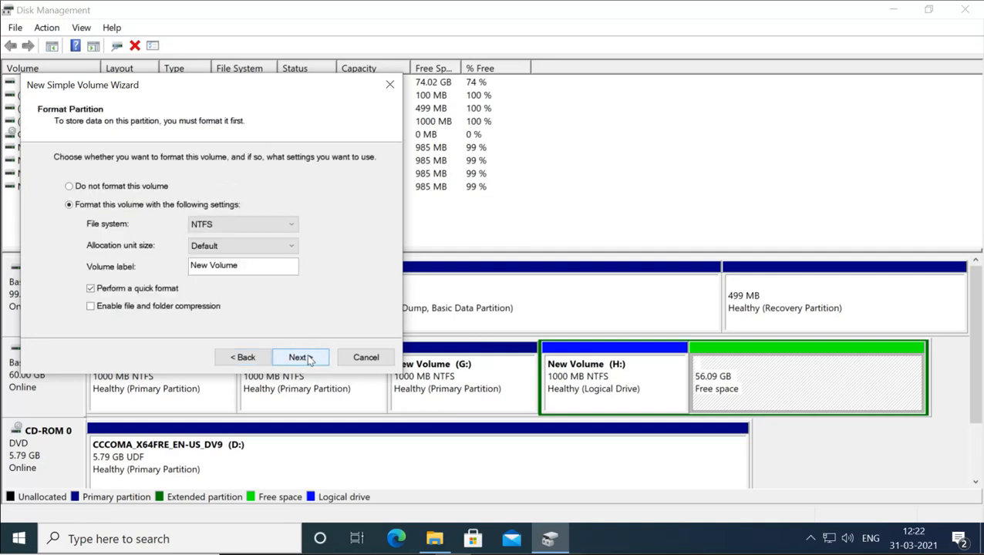
click(308, 359)
click(304, 356)
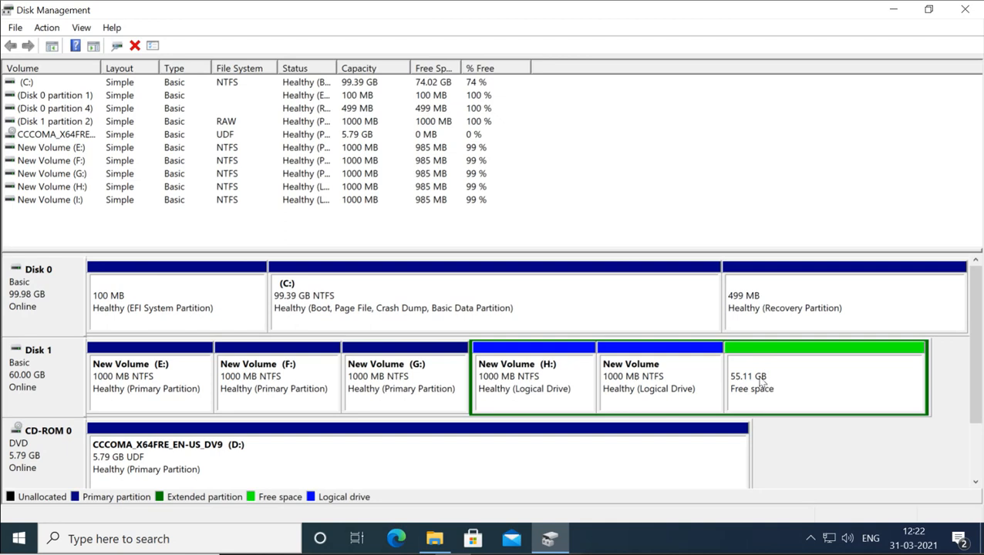
Compare logical drives H and I with primary partitions E, F and G, and check the volume options for the free space
click(668, 373)
click(546, 372)
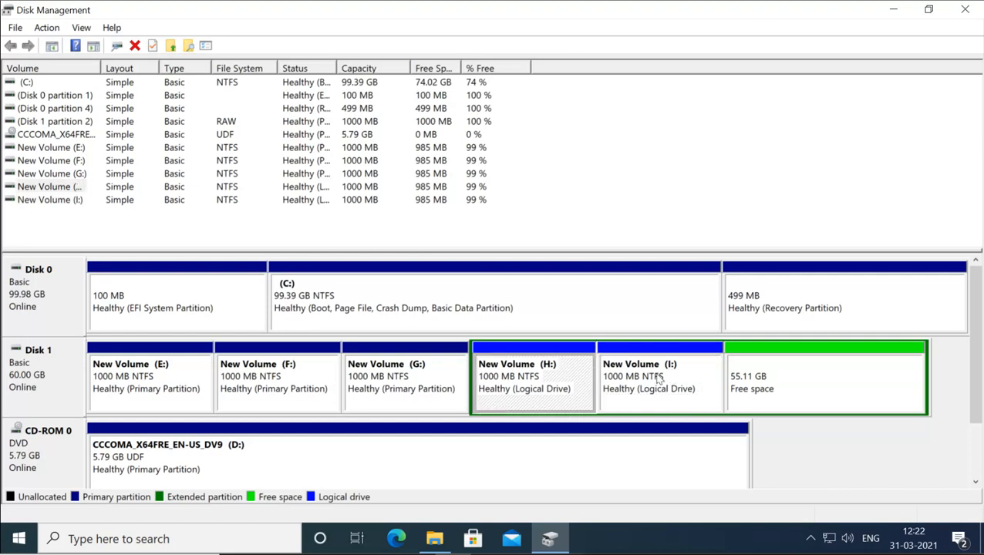
click(660, 377)
click(749, 372)
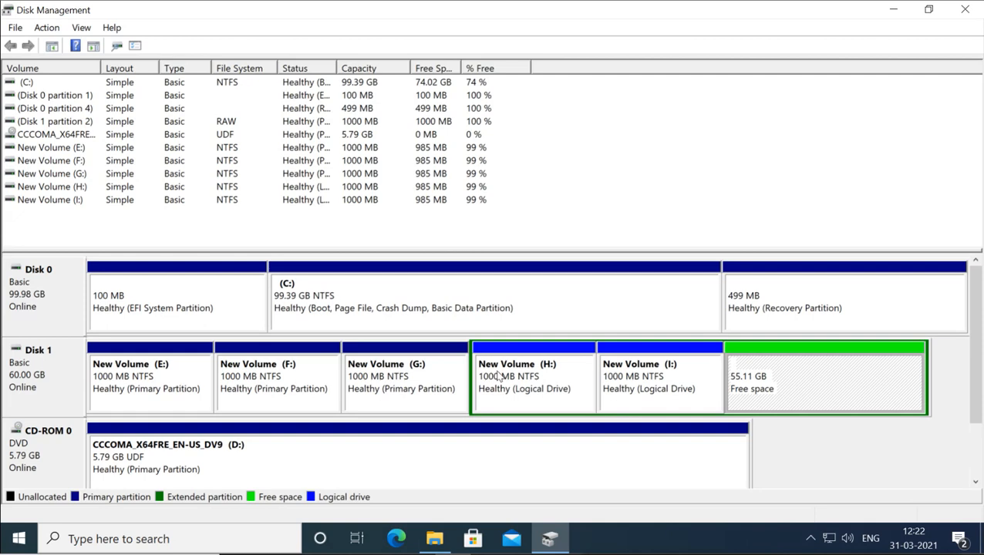
click(128, 357)
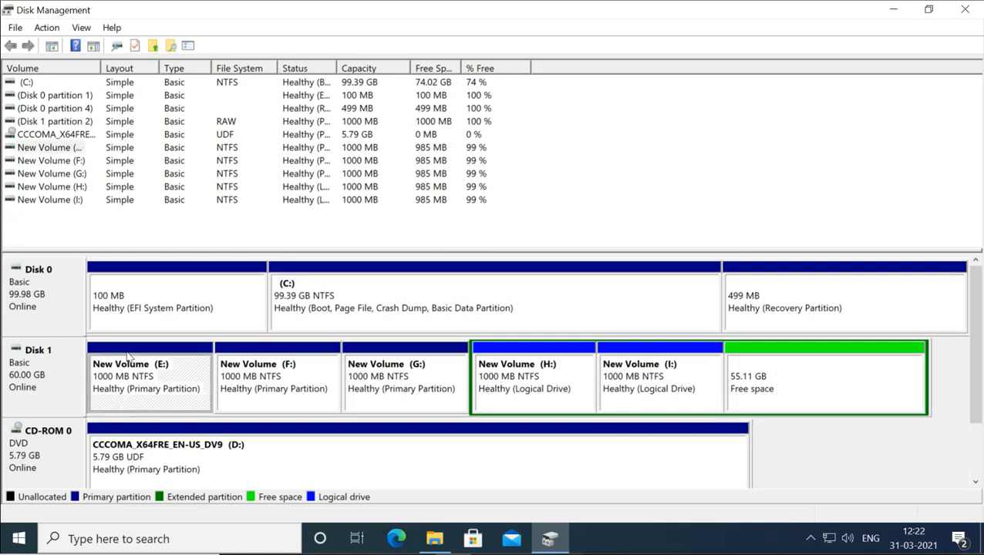
click(301, 356)
click(357, 356)
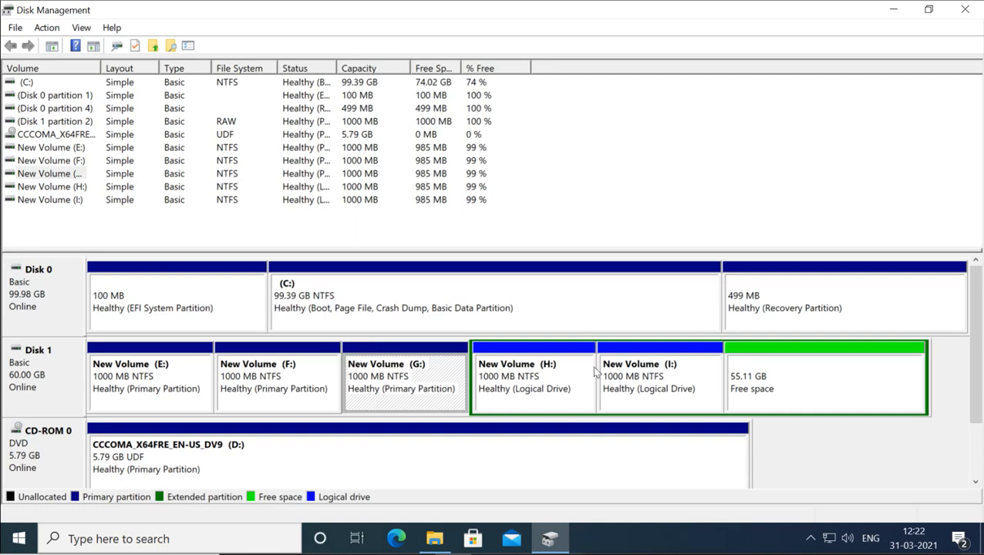
right_click(800, 357)
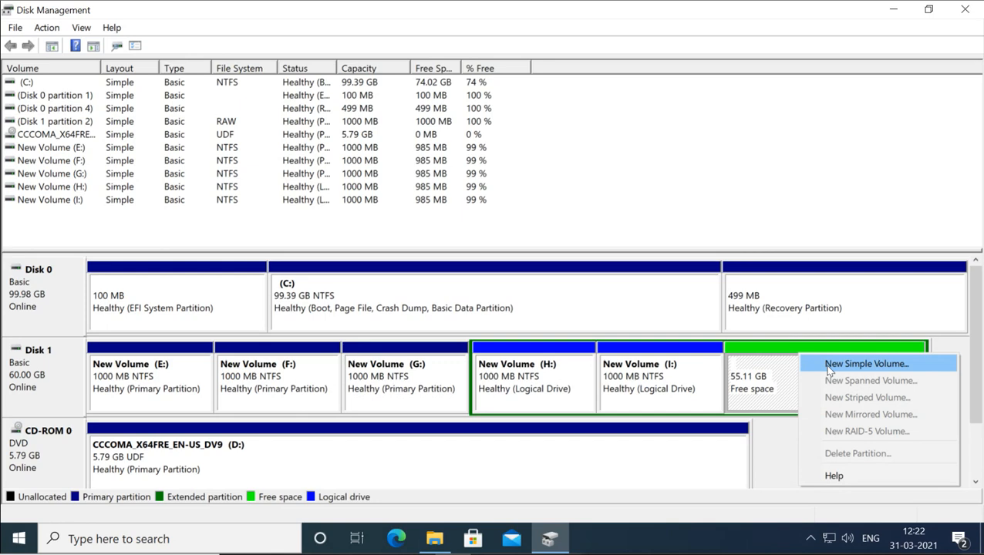
click(788, 376)
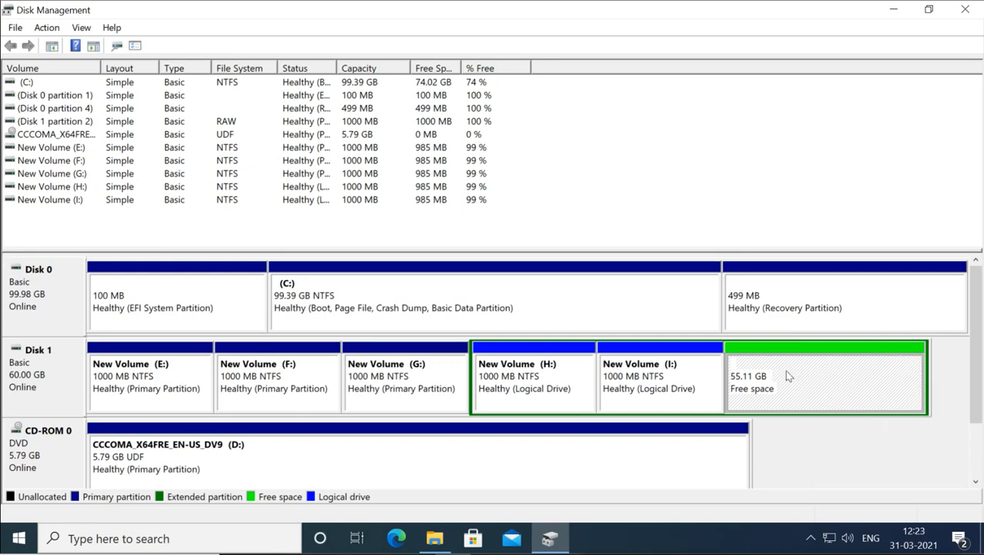
Delete the logical volume New Volume (I:) from Disk 1 and confirm the deletion
right_click(668, 375)
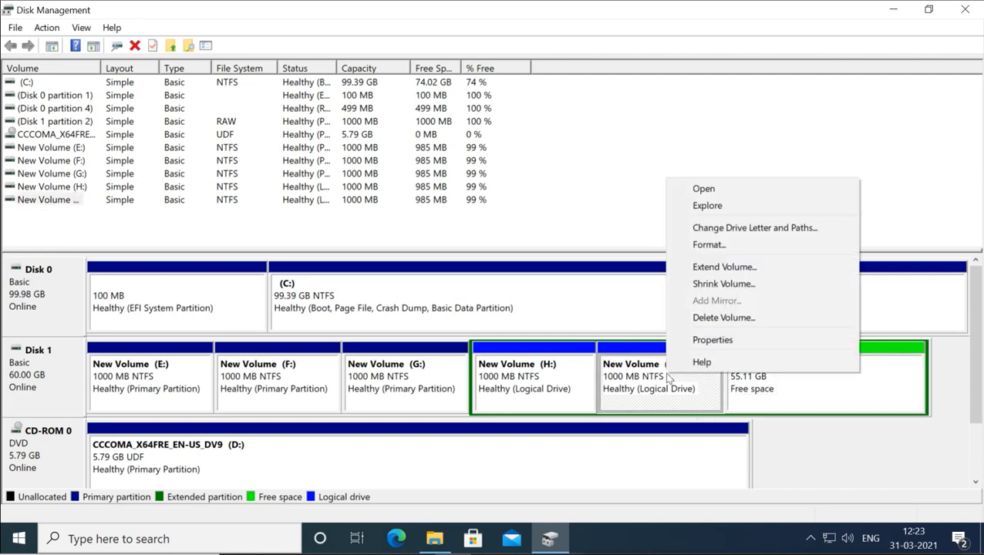
click(711, 318)
click(551, 369)
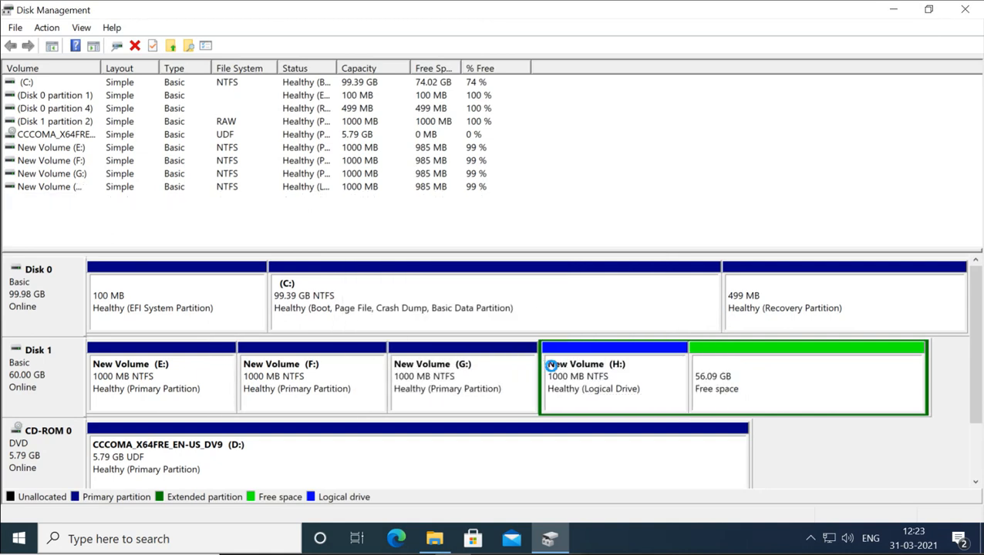
Delete the logical volume New Volume (H:) from Disk 1, and check the drives under This PC before returning to Disk Management
right_click(604, 364)
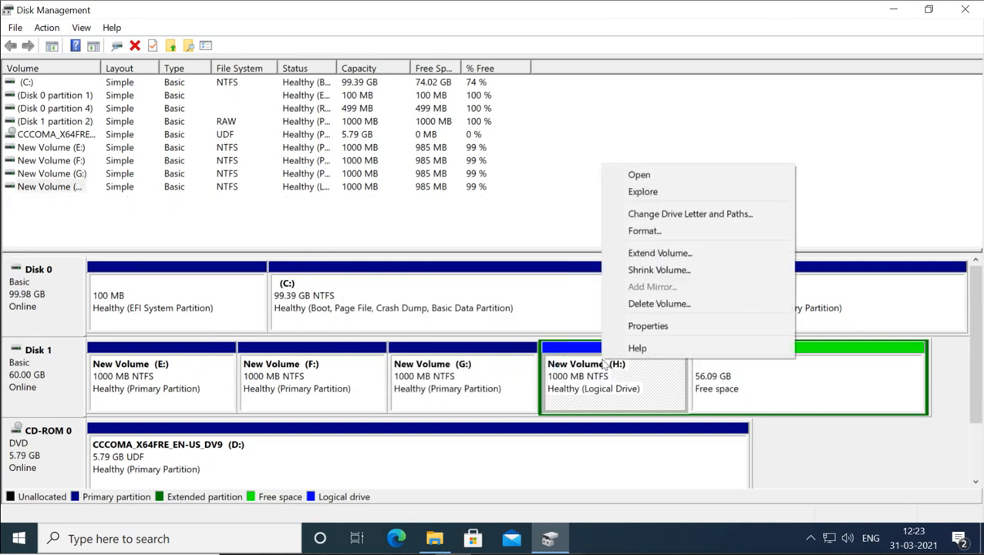
click(645, 304)
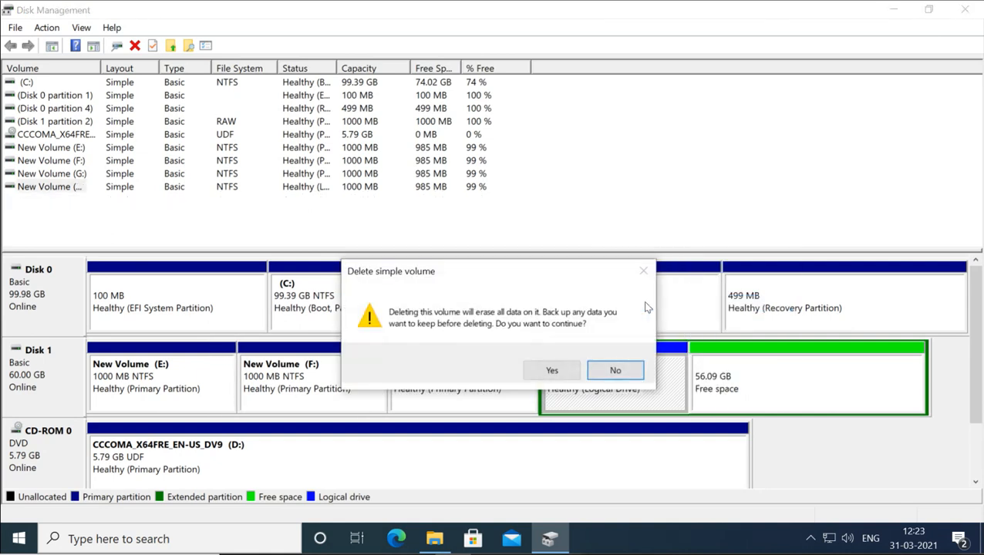
click(558, 367)
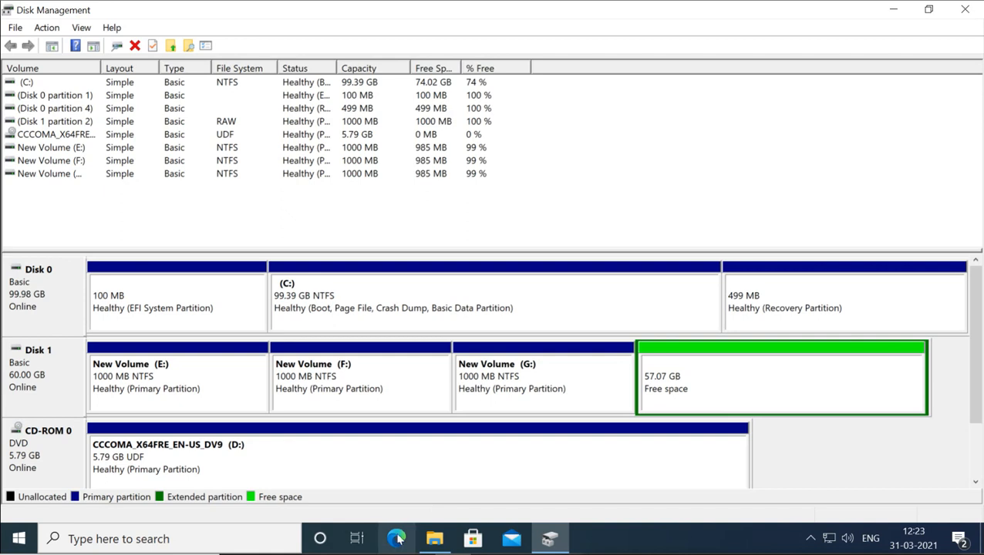
click(434, 538)
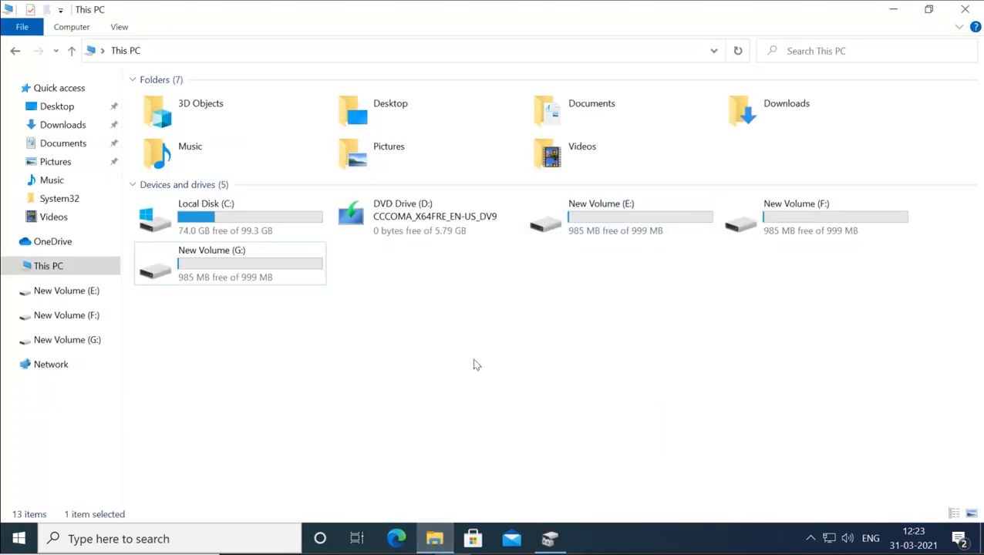
click(552, 543)
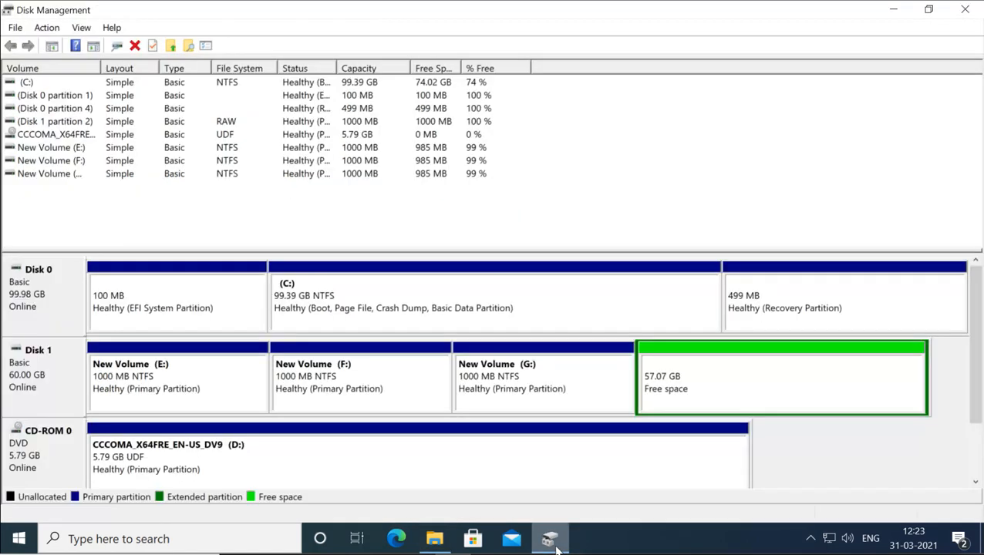
Delete the empty extended partition on Disk 1 and confirm the deletion
right_click(706, 352)
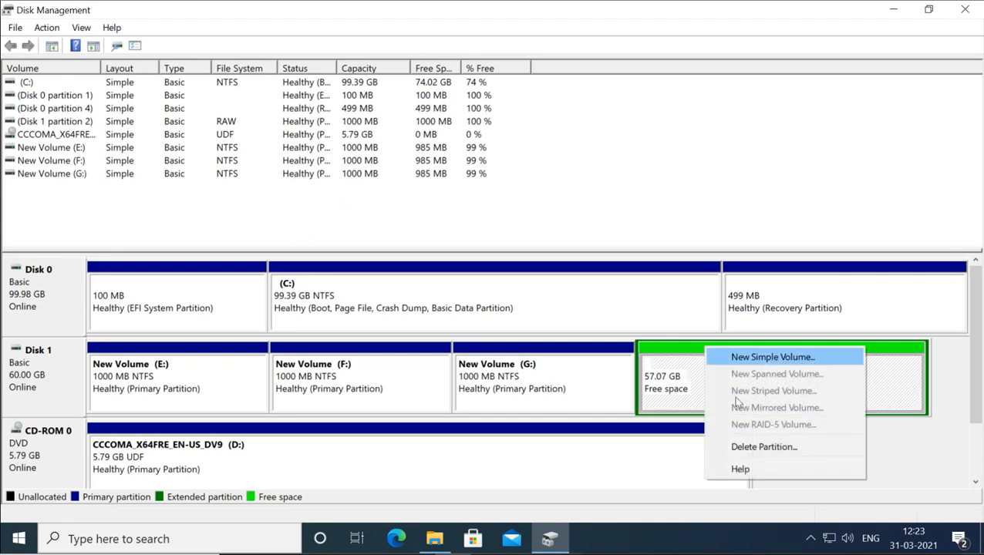
click(748, 447)
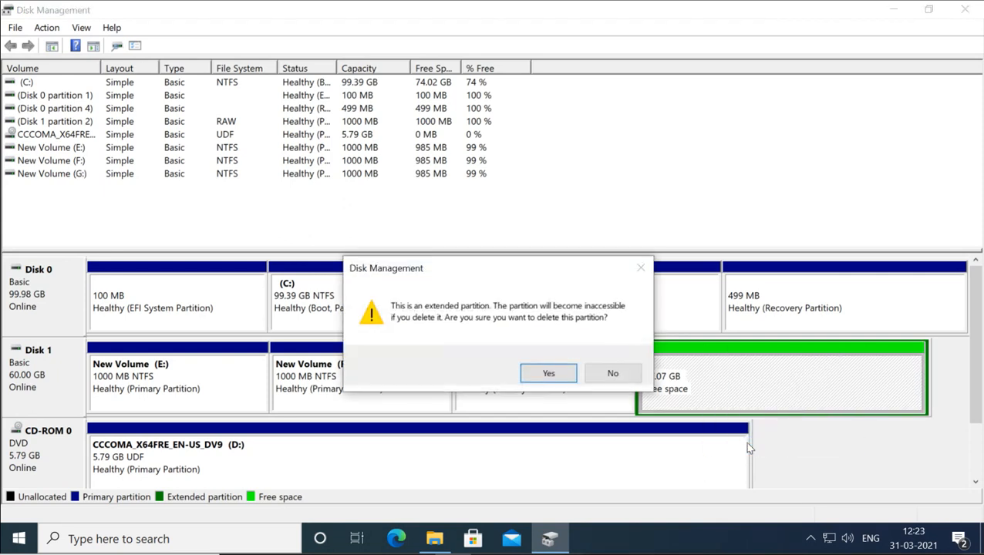
click(548, 374)
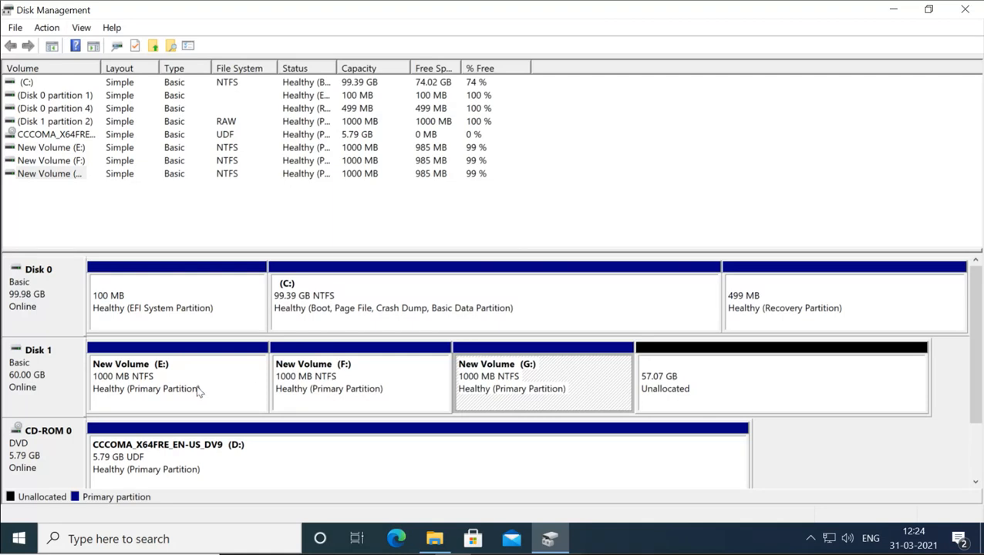
Convert only Disk 1 from a basic to a dynamic disk and accept the conversion
right_click(44, 383)
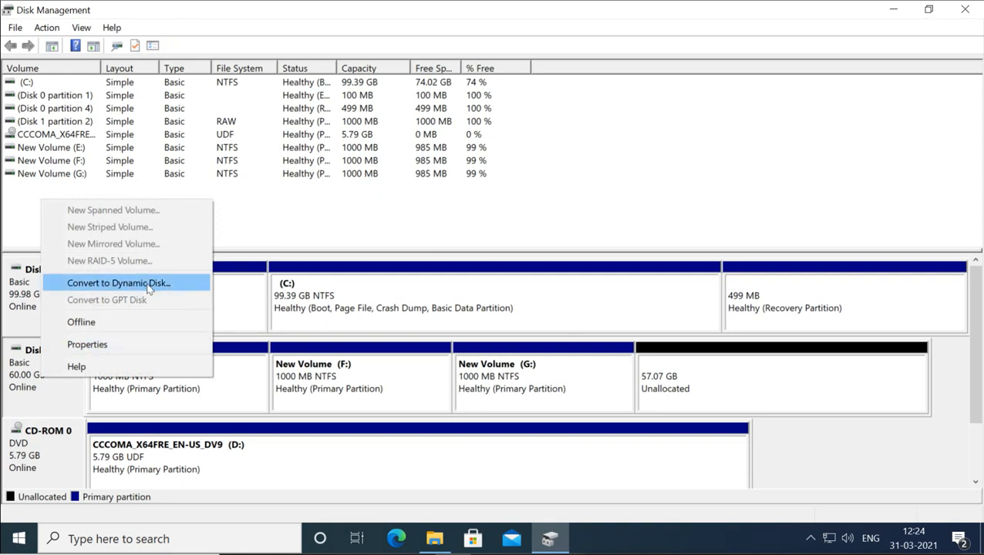
click(38, 383)
right_click(38, 383)
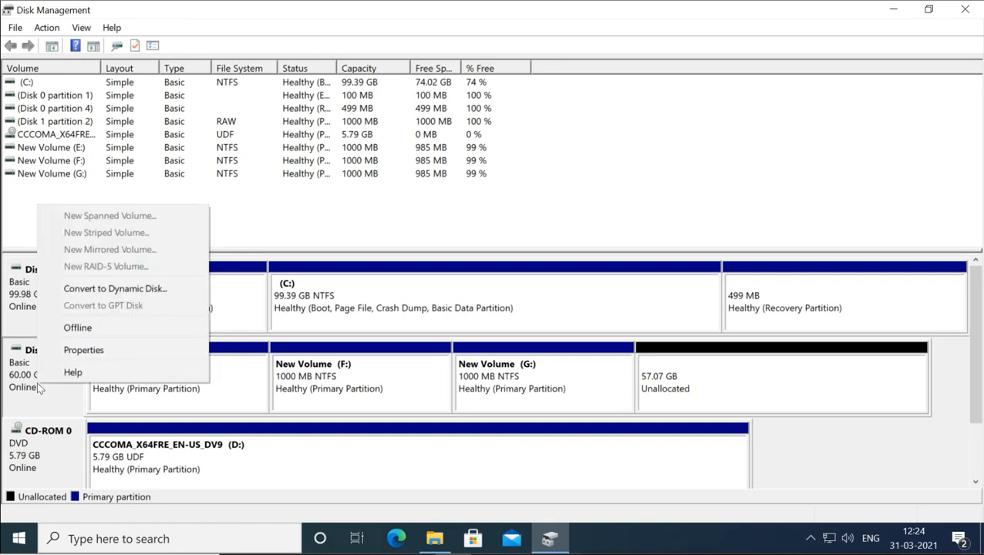
click(122, 291)
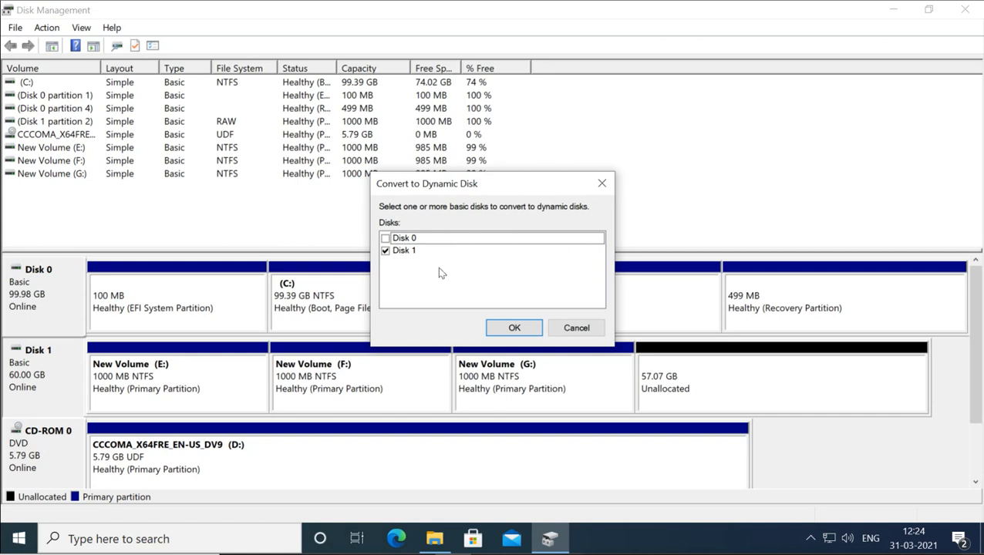
click(514, 329)
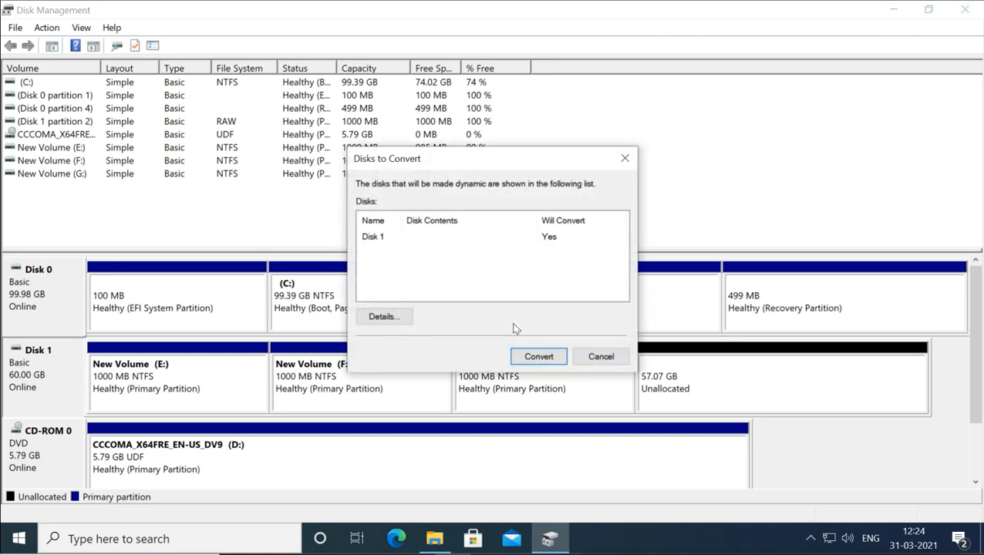
click(552, 362)
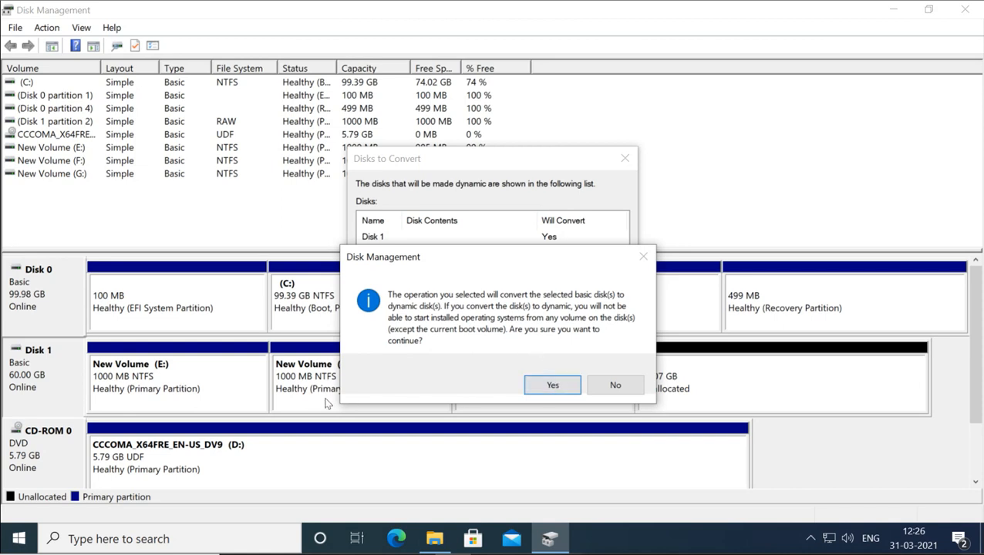
click(551, 386)
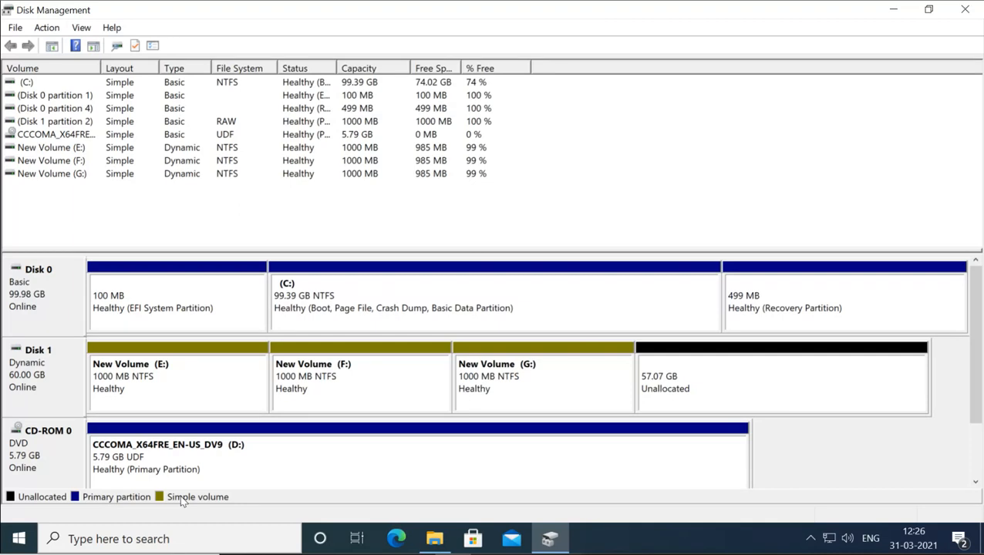
Create a 1000 MB simple volume in Disk 1's unallocated space with an NTFS quick format and the label New Volume
right_click(717, 356)
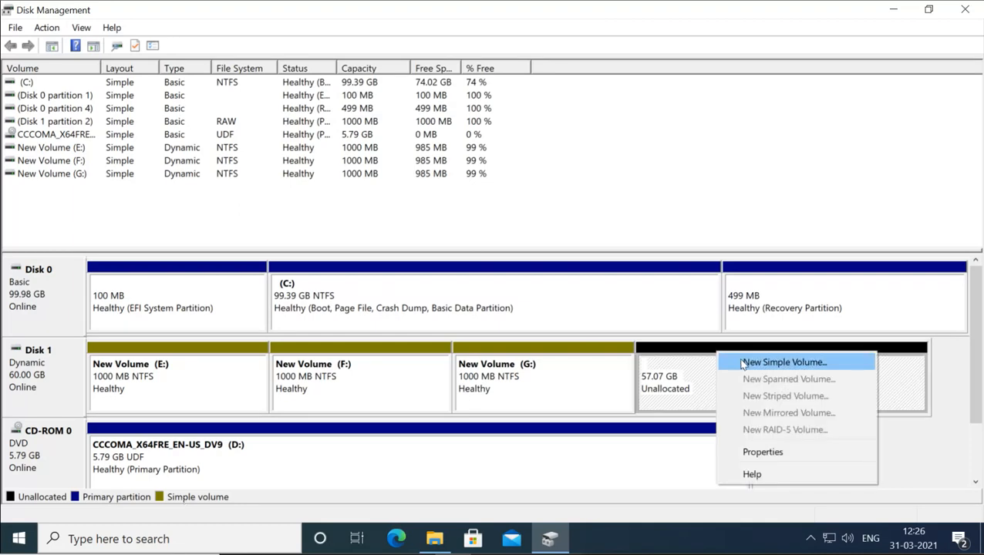
click(743, 364)
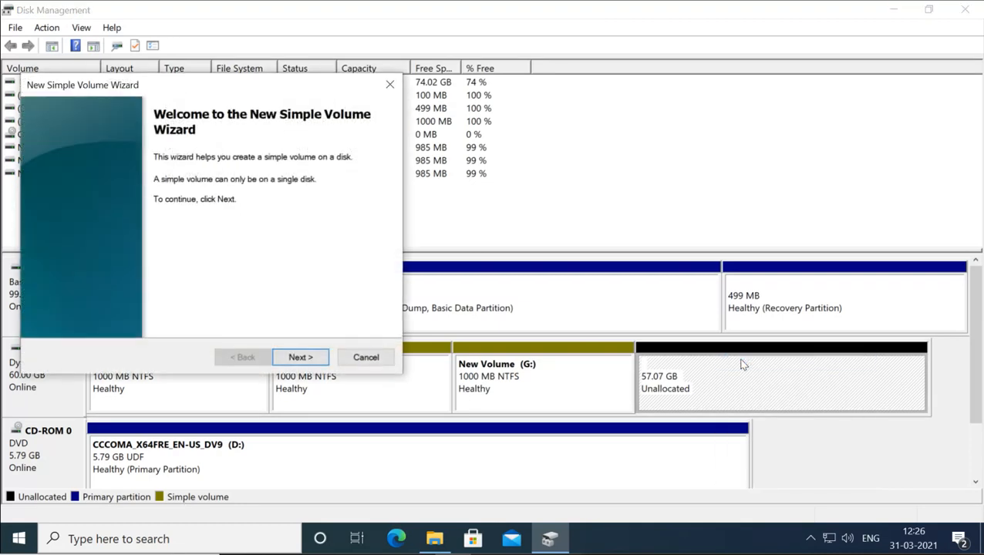
click(300, 358)
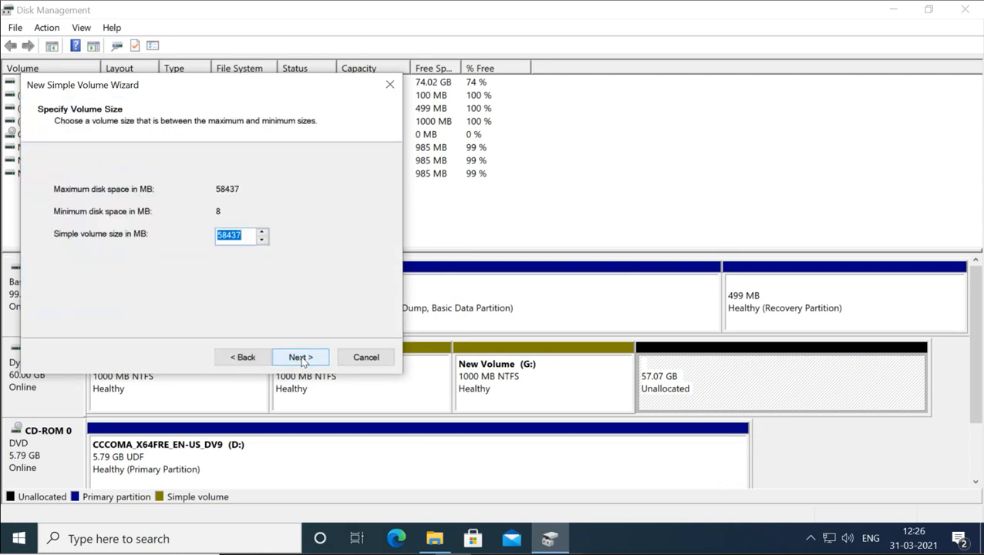
text(1000)
click(301, 357)
click(302, 358)
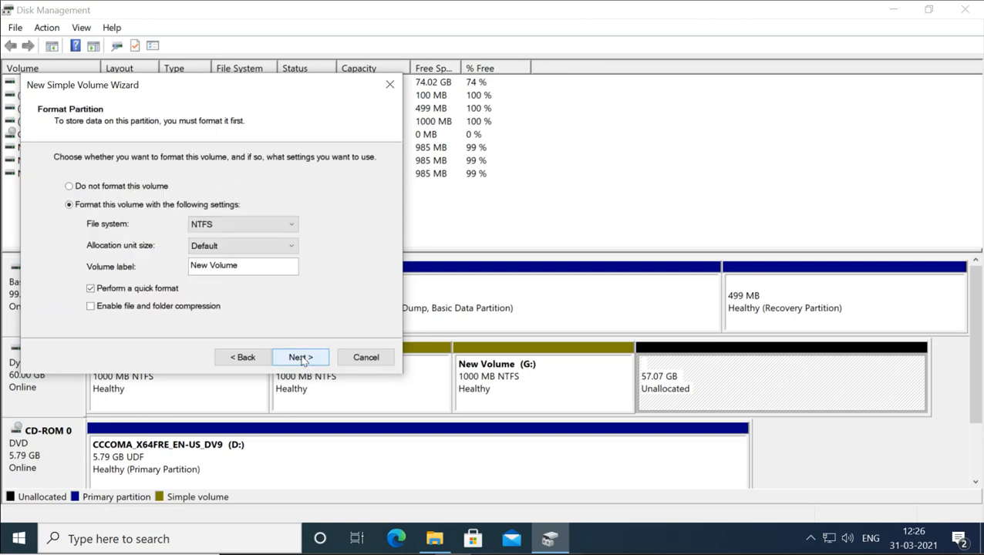
click(300, 358)
click(300, 358)
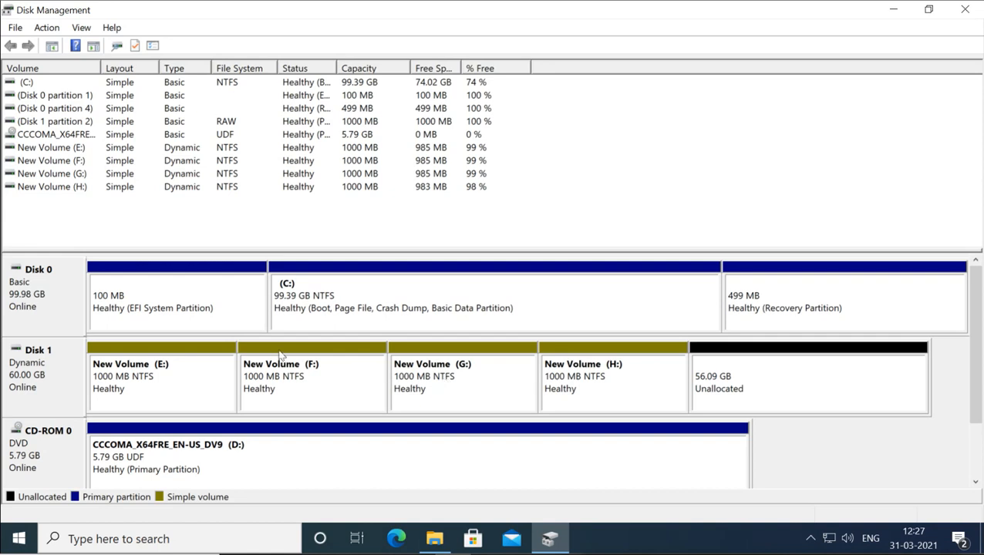
Check the options for dynamic Disk 1 to see whether Convert to Basic Disk is available
click(66, 298)
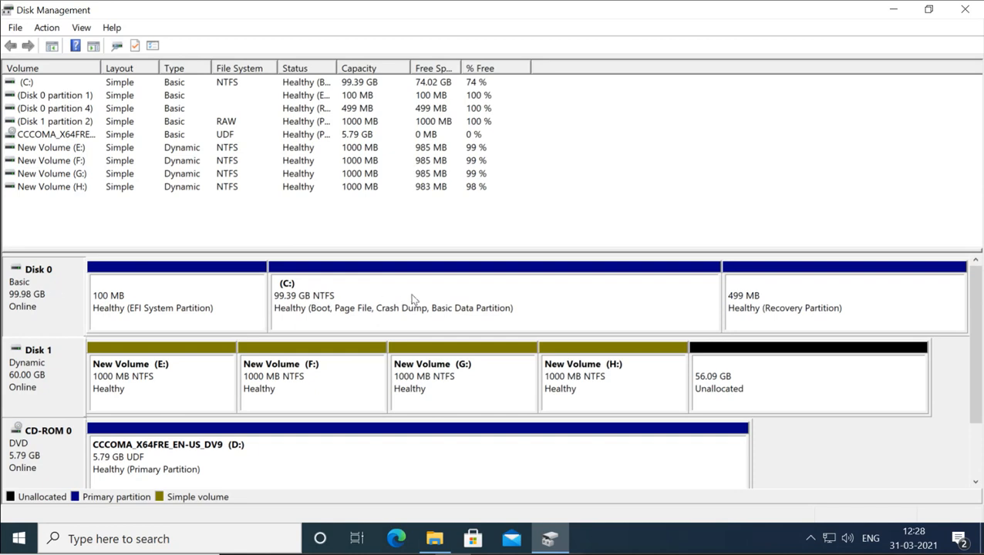
right_click(44, 387)
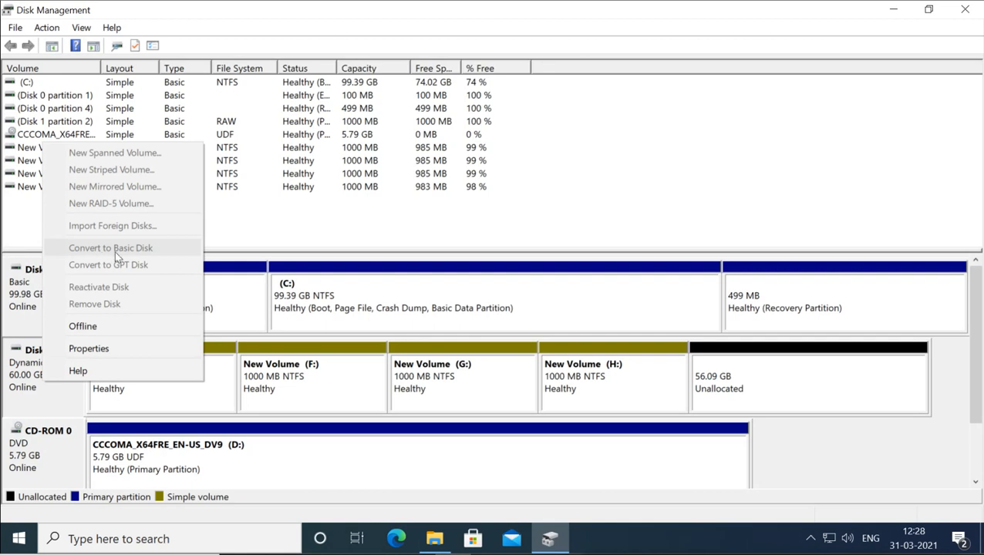
click(61, 398)
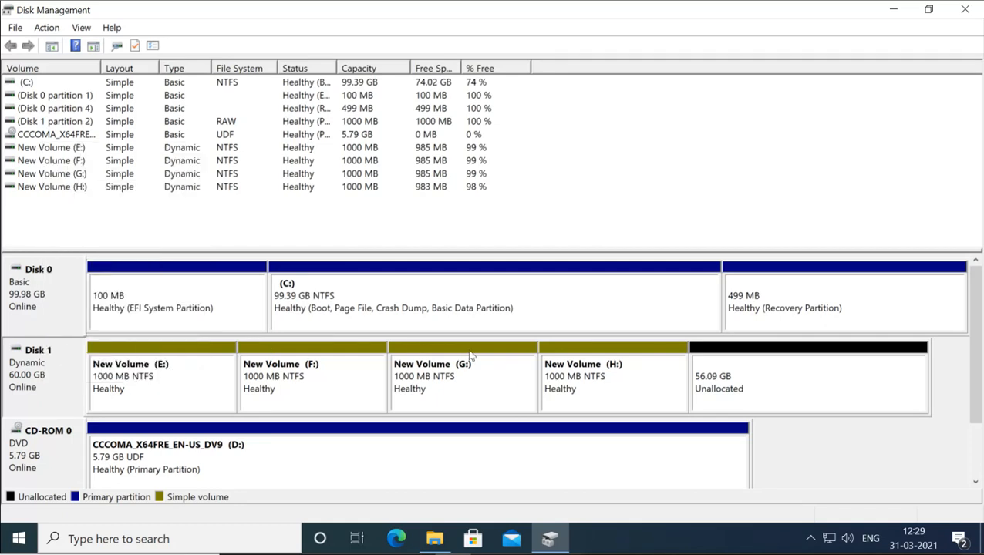
Delete the simple volumes New Volume (H:) and New Volume (G:) from Disk 1
right_click(603, 353)
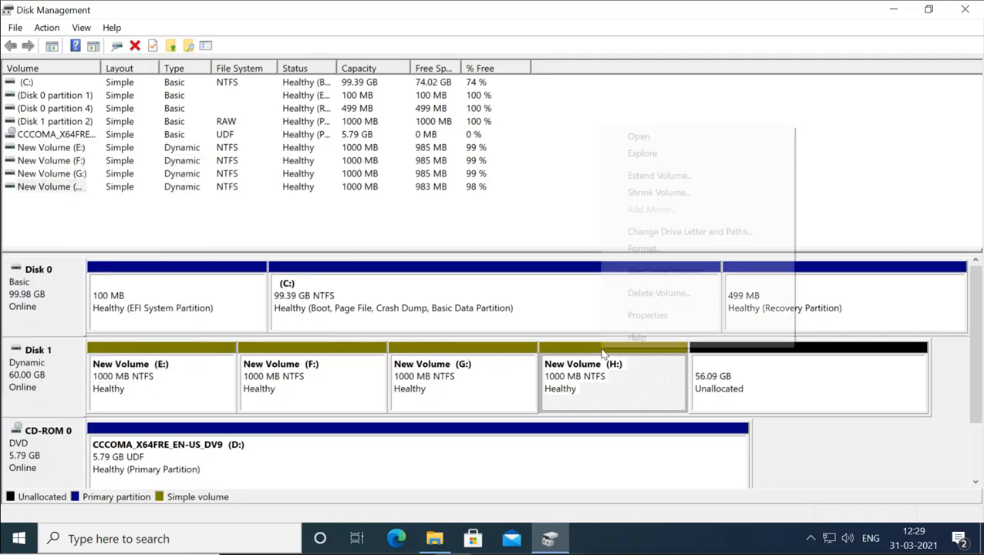
click(648, 293)
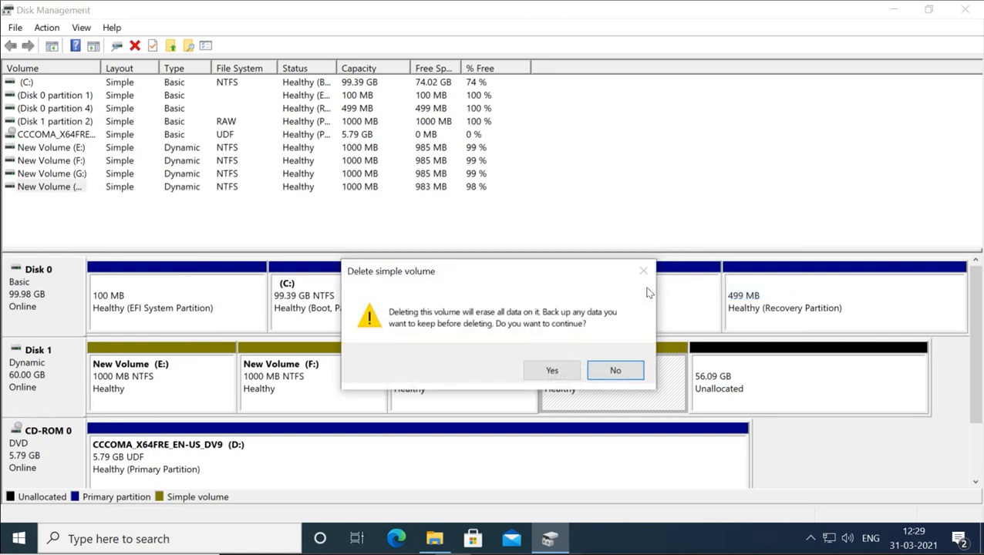
click(549, 370)
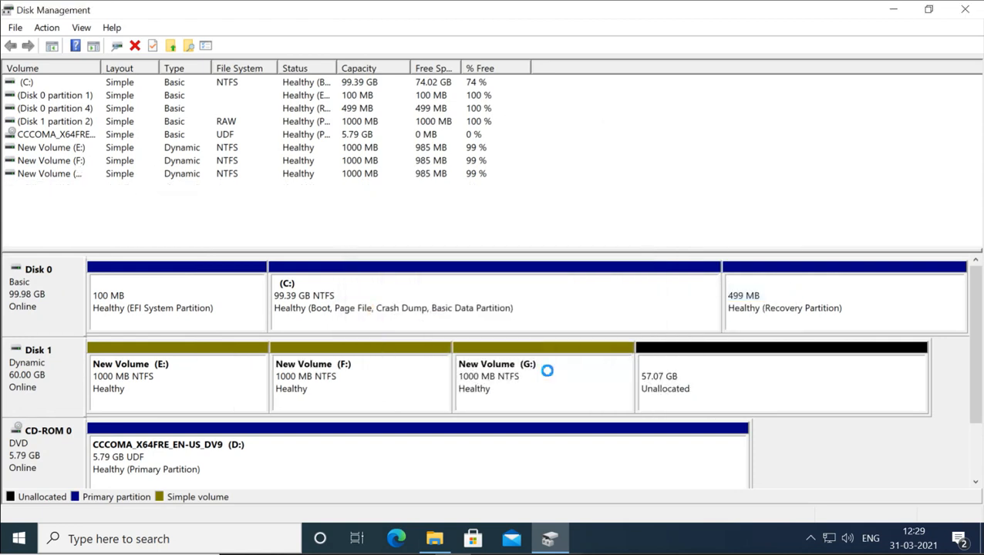
right_click(527, 361)
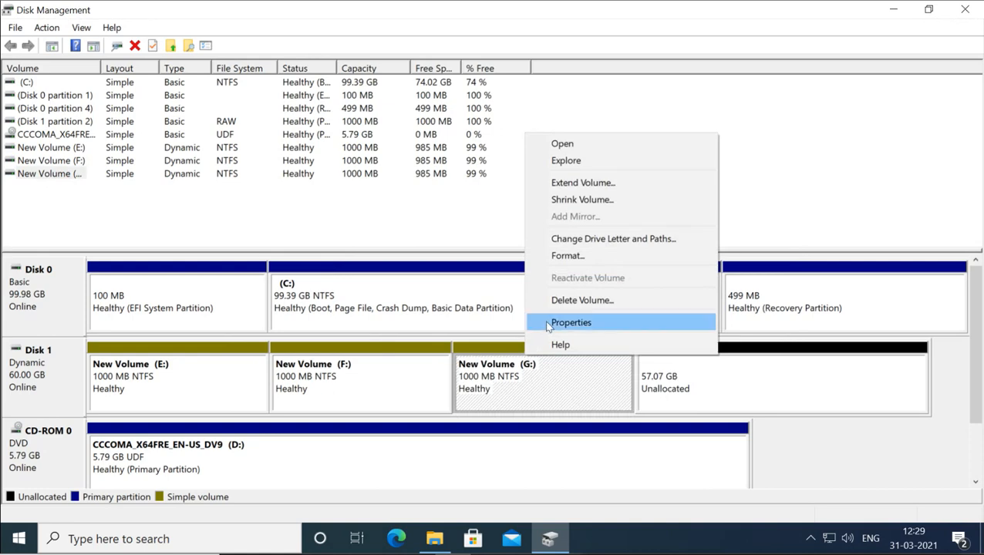
click(563, 301)
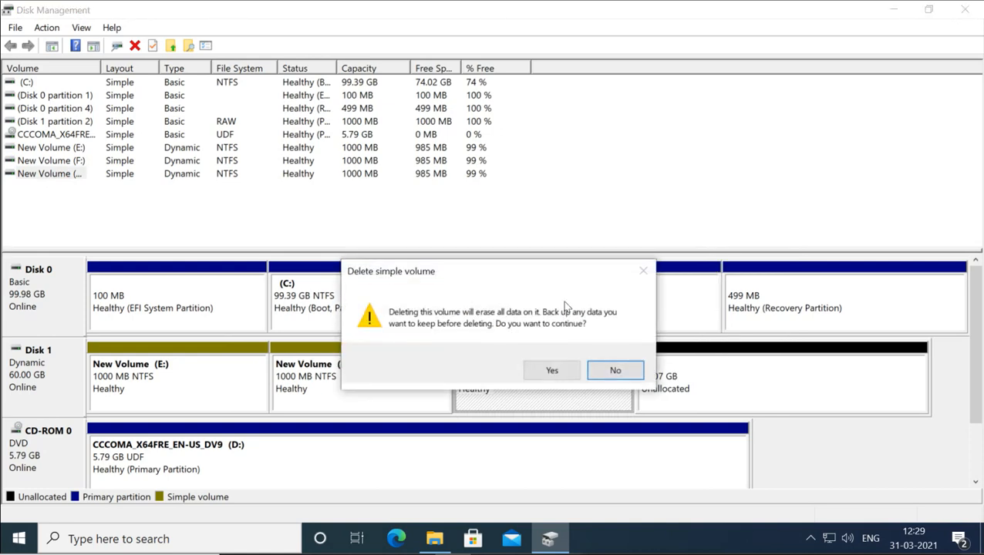
click(552, 371)
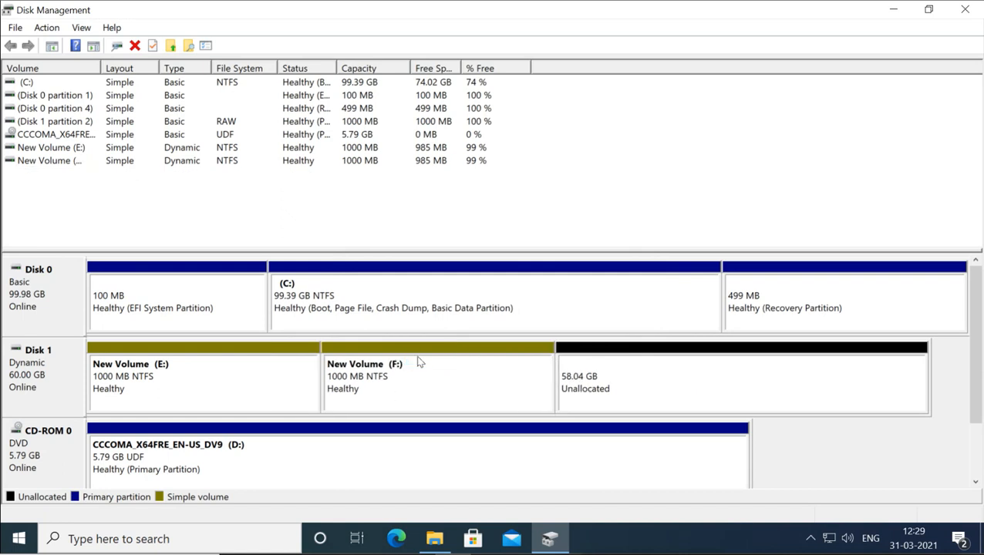
Delete the simple volumes New Volume (F:) and New Volume (E:) from Disk 1, and check the emptied disk's conversion options
right_click(418, 359)
click(473, 302)
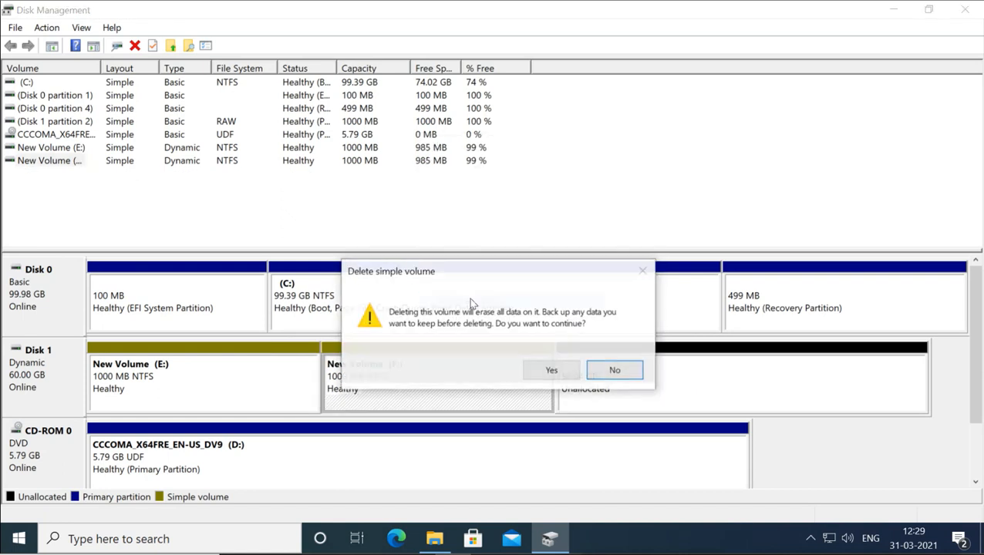
click(543, 367)
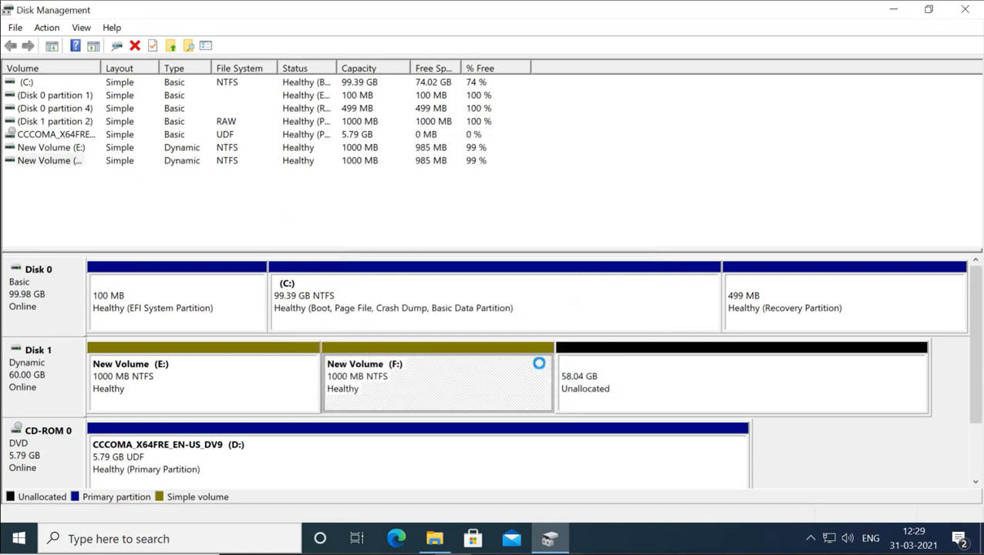
right_click(285, 360)
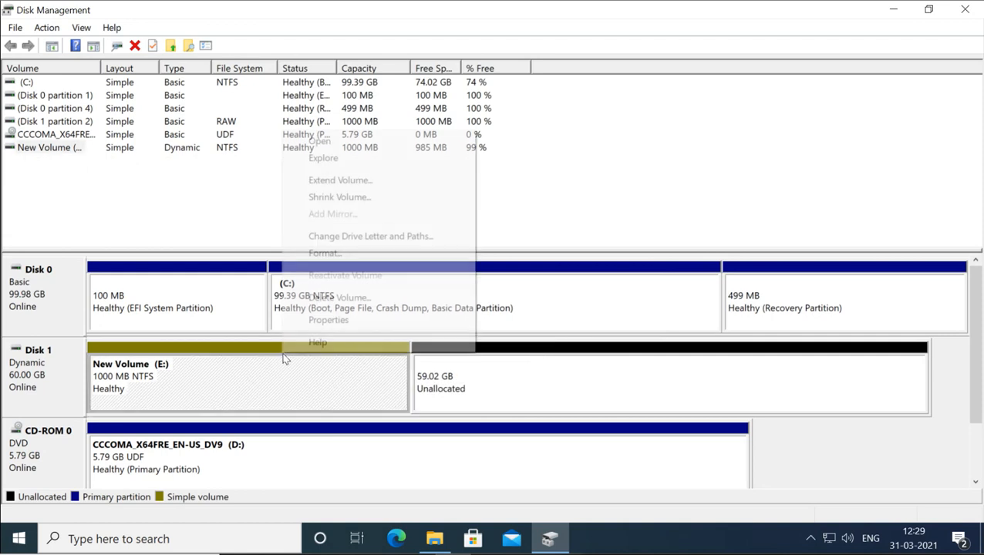
click(333, 299)
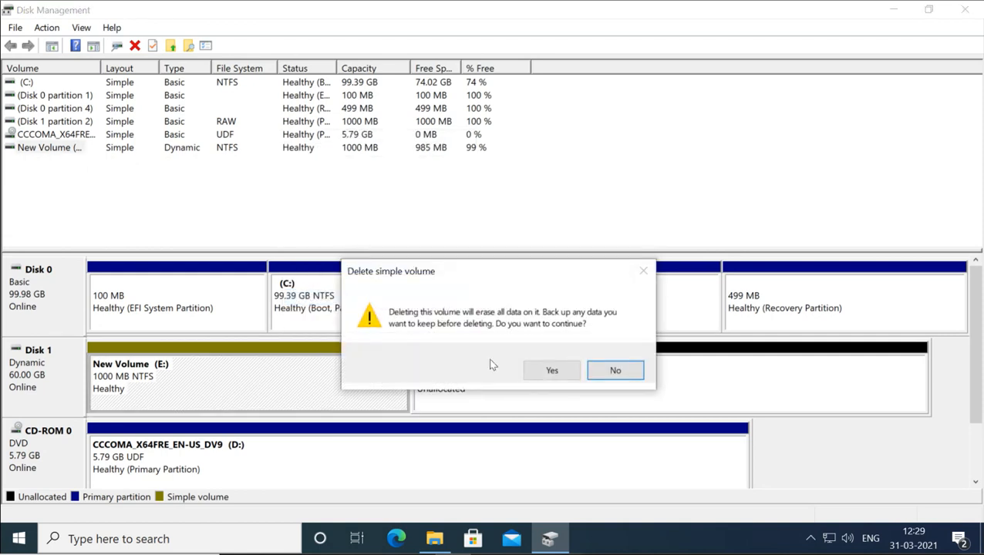
click(532, 368)
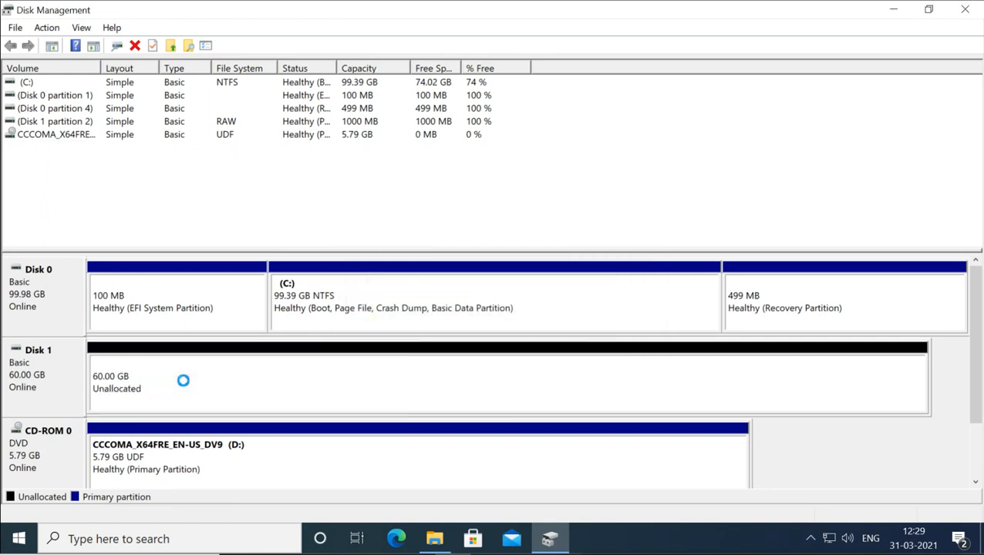
right_click(27, 375)
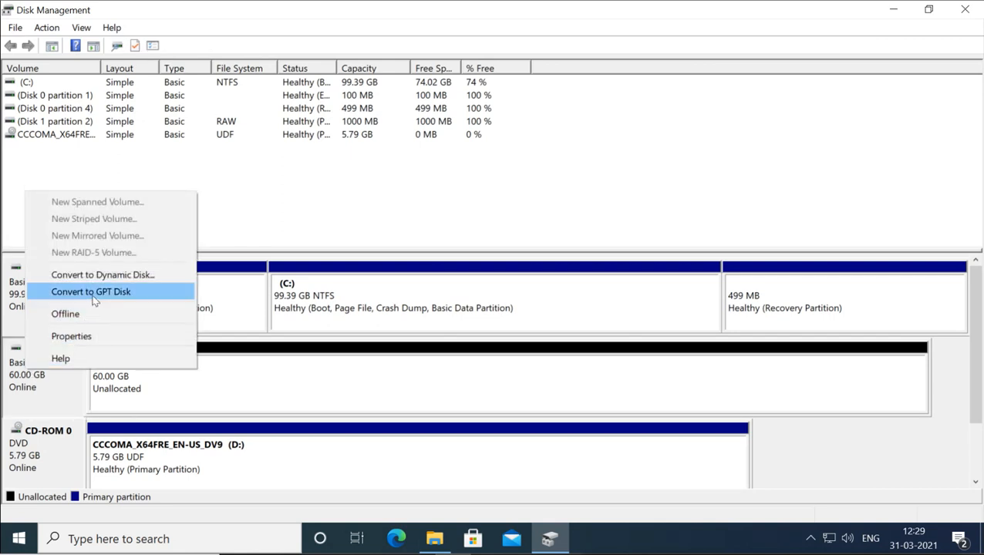
click(45, 395)
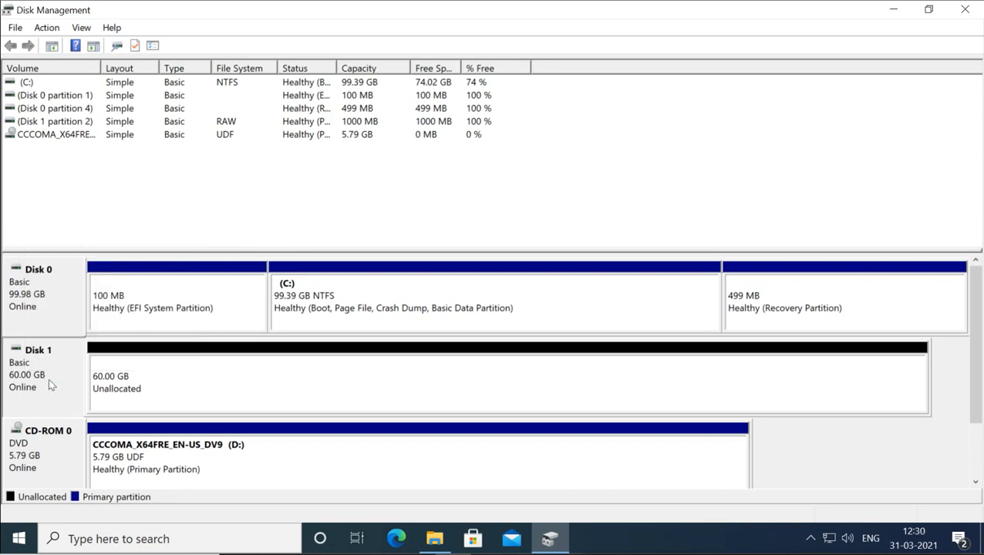
Check the conversion options for the empty Disk 1 to see whether Convert to GPT Disk is available
right_click(48, 377)
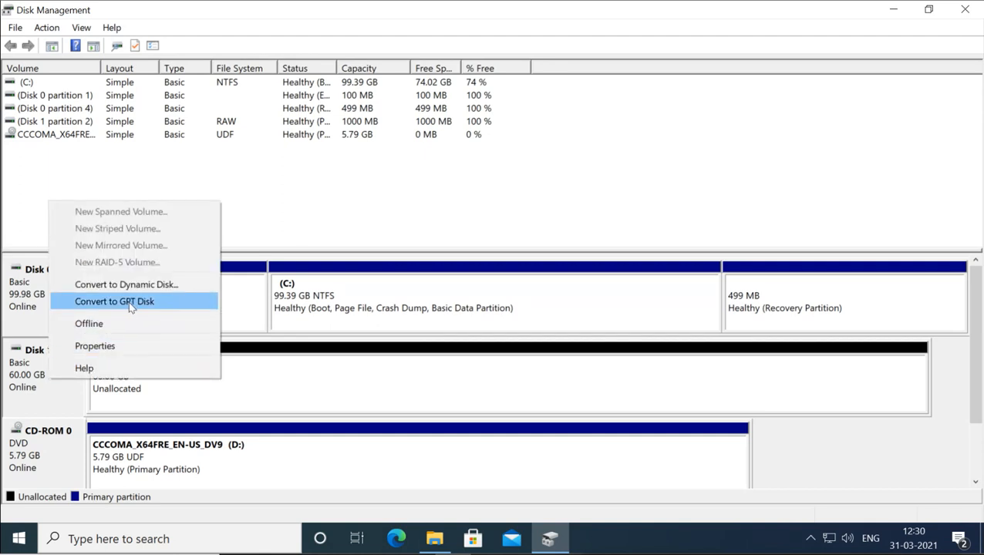
click(262, 414)
click(262, 409)
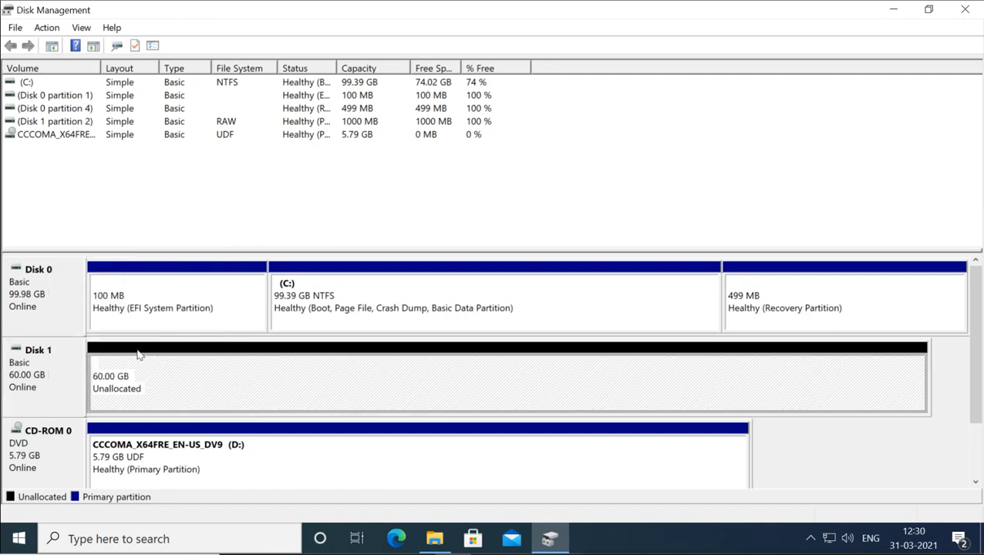
right_click(44, 374)
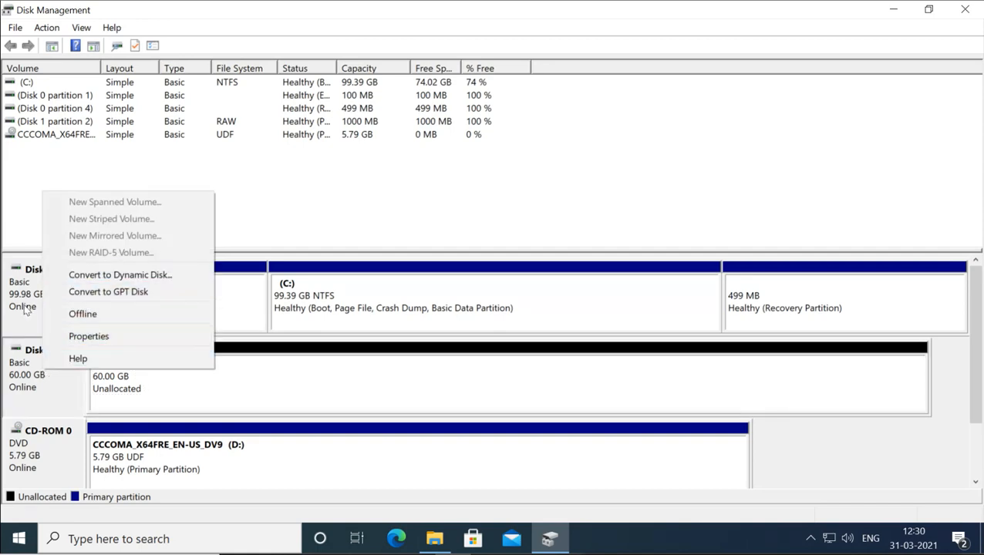
click(34, 377)
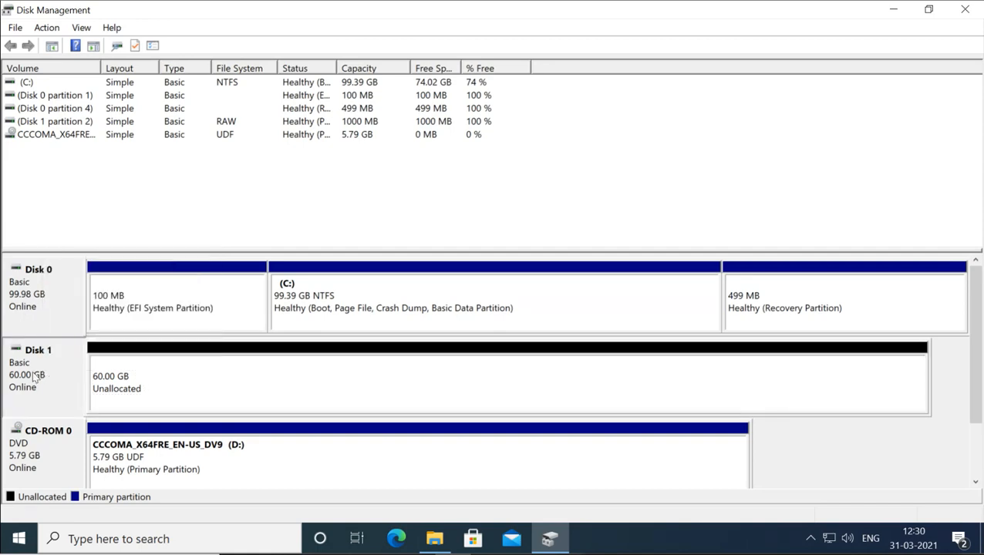
Create a 1000 MB simple volume on the empty MBR Disk 1 with drive letter E, NTFS quick format and the label New Volume
right_click(153, 363)
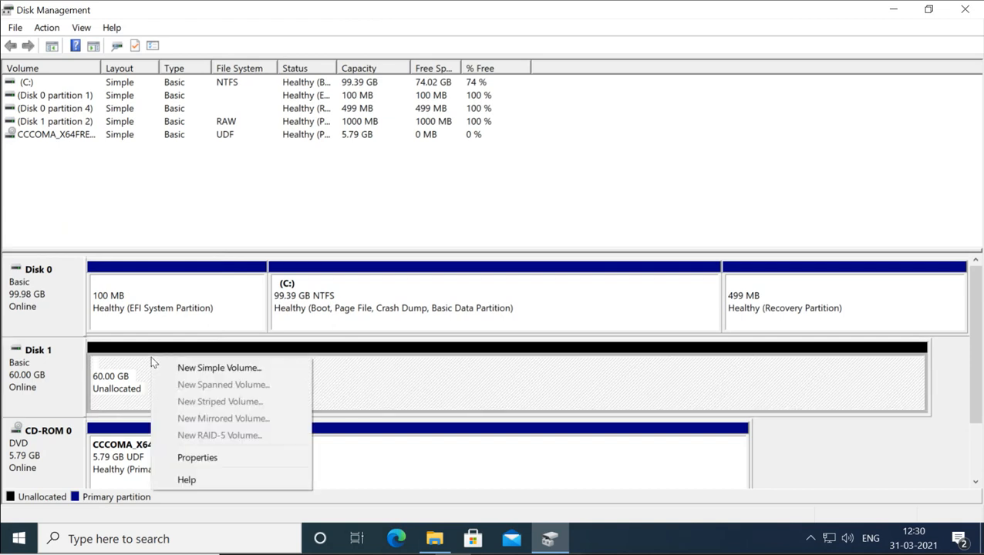
click(192, 369)
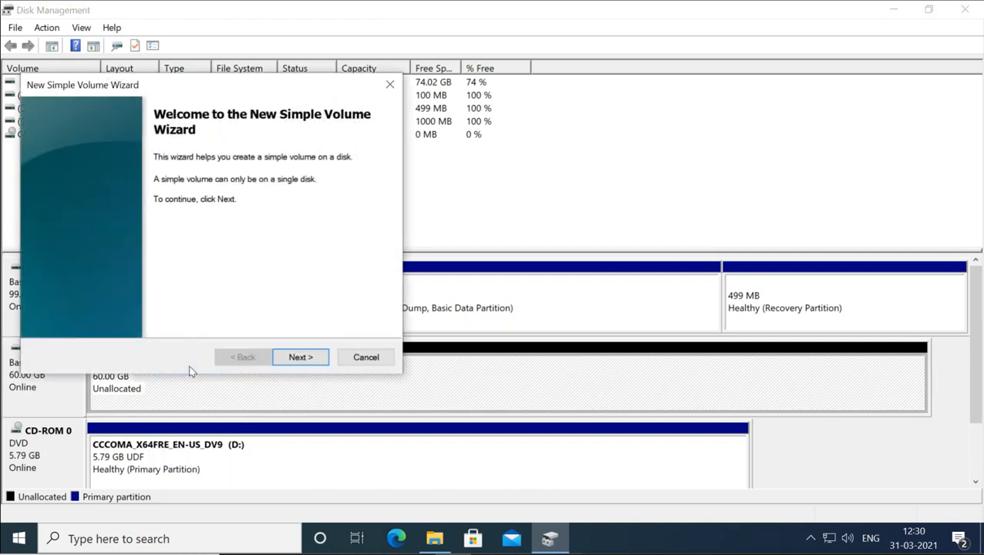
click(297, 358)
click(297, 359)
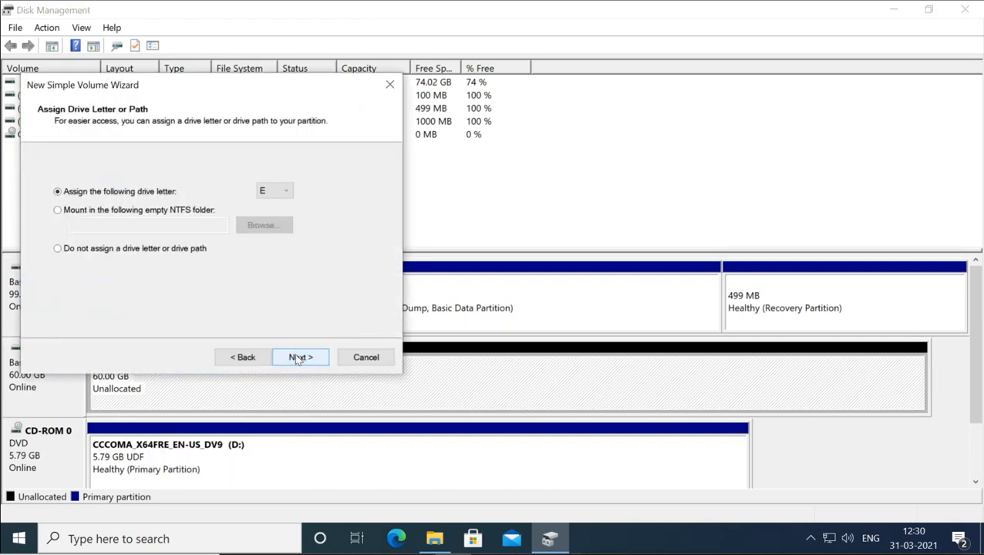
click(255, 364)
text(1000)
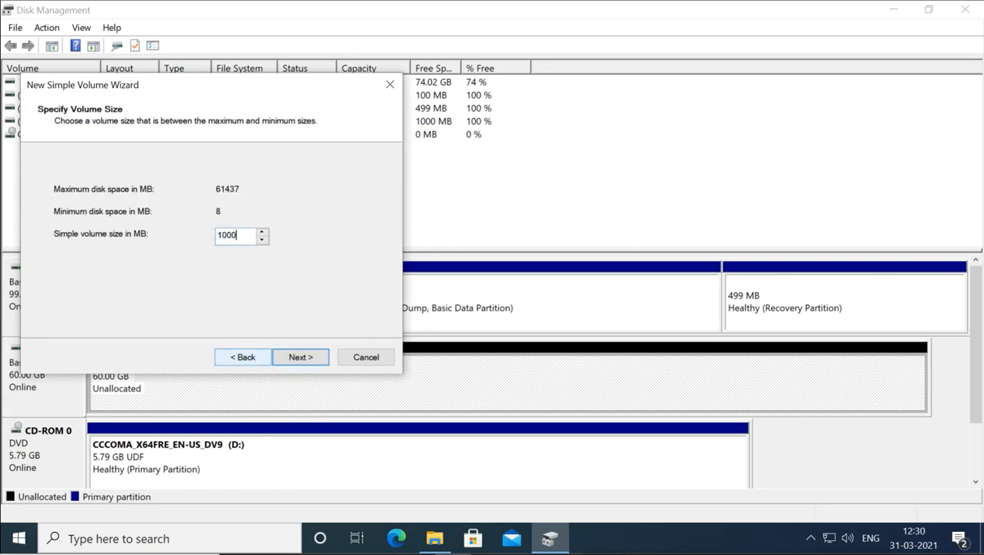
click(282, 359)
click(282, 360)
click(282, 358)
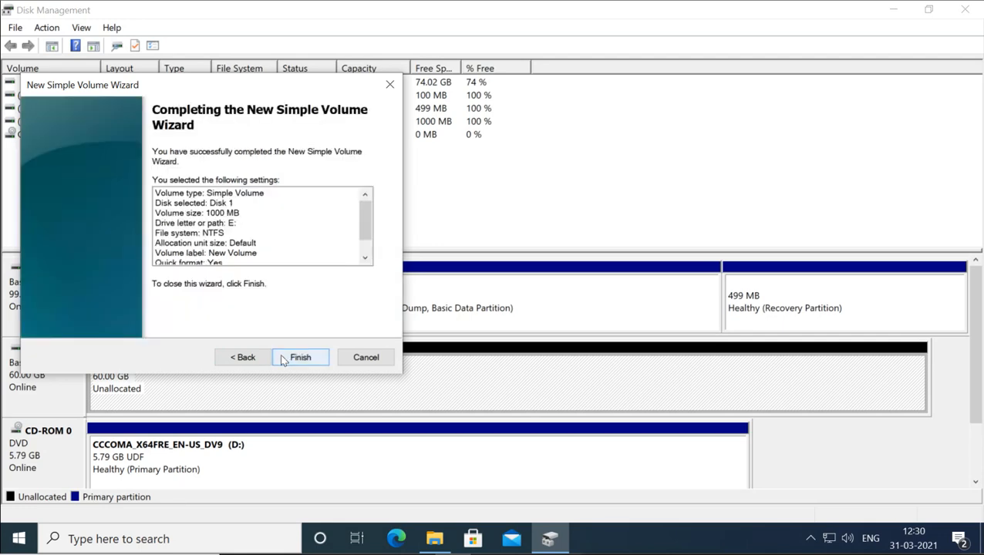
click(280, 355)
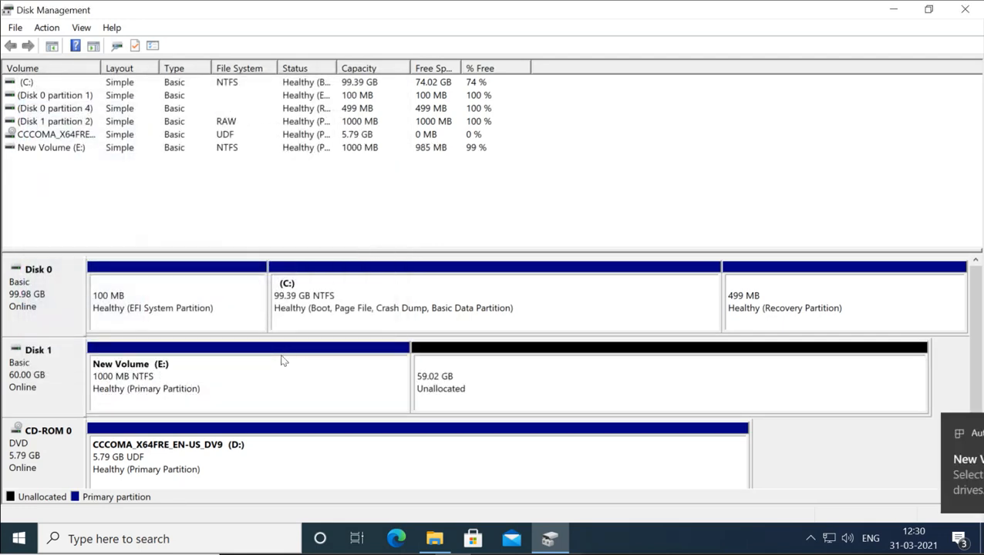
Check whether Convert to GPT Disk is available for Disk 1 while it contains a volume
right_click(45, 378)
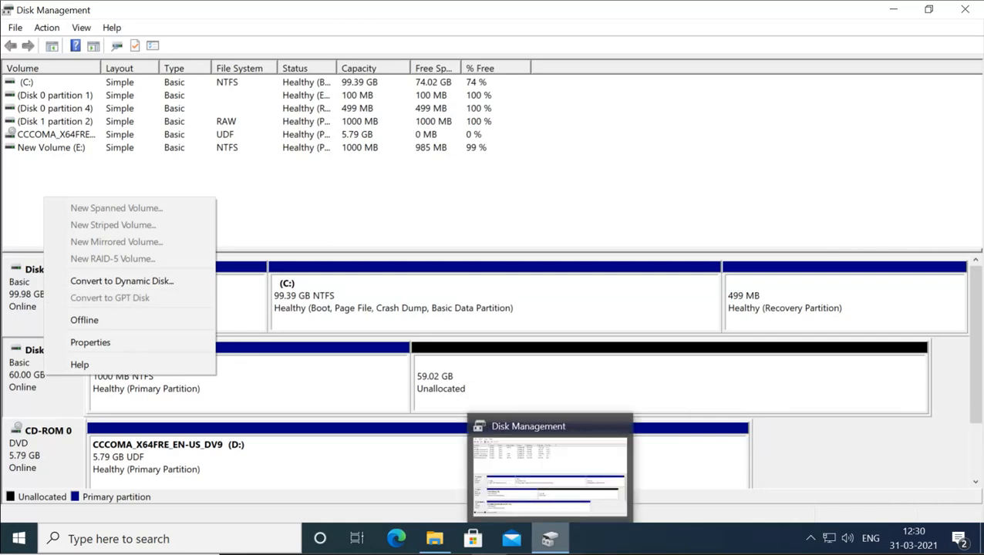
click(548, 468)
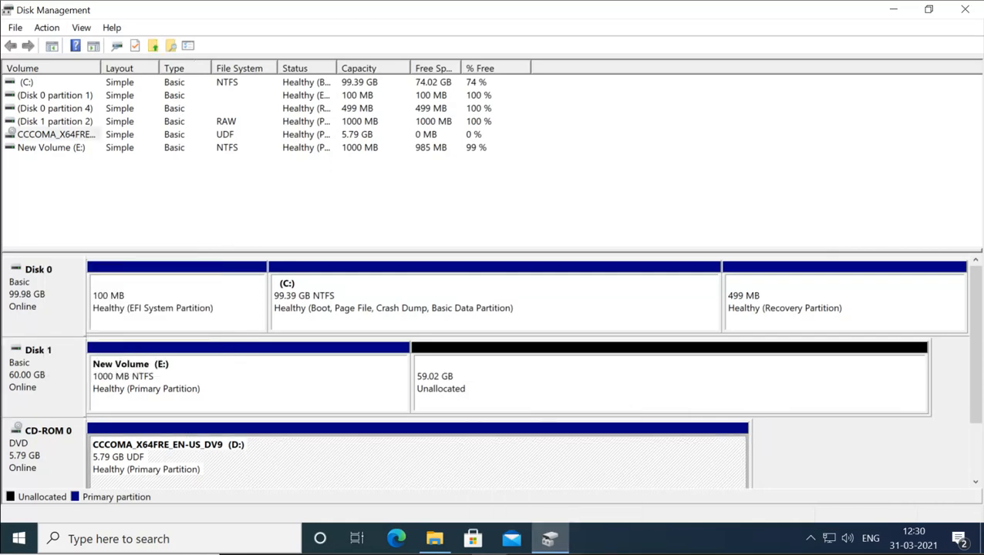
right_click(46, 375)
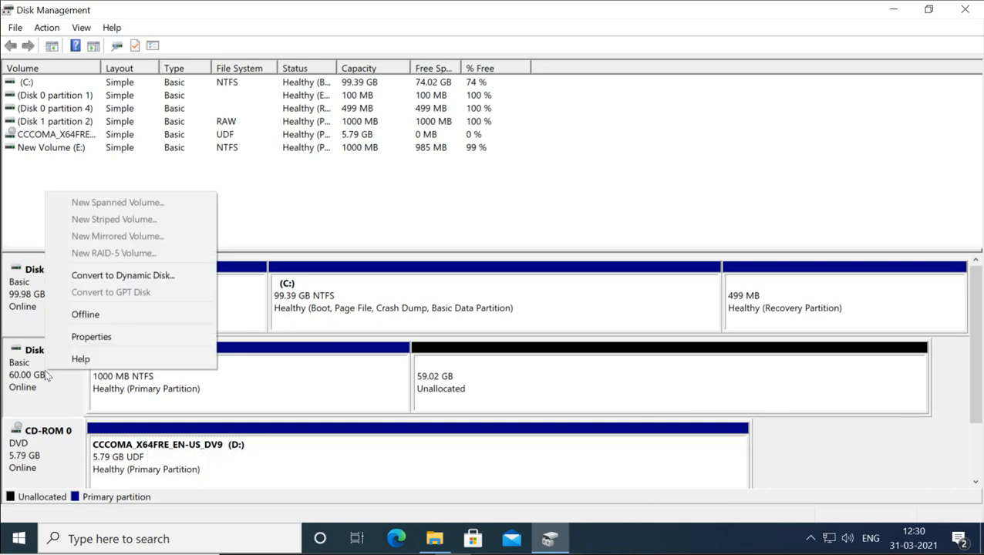
click(296, 386)
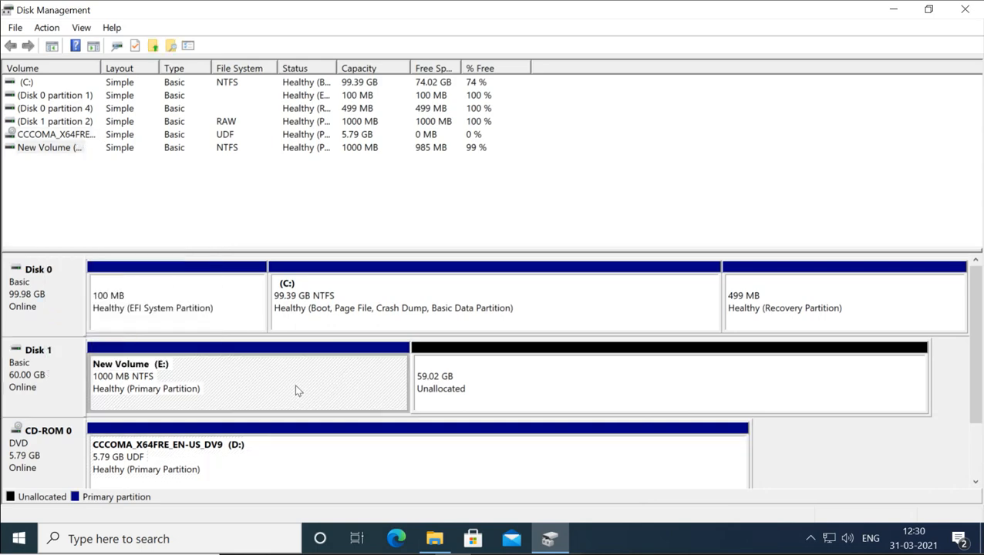
Delete the simple volume New Volume (E:) from Disk 1
right_click(236, 352)
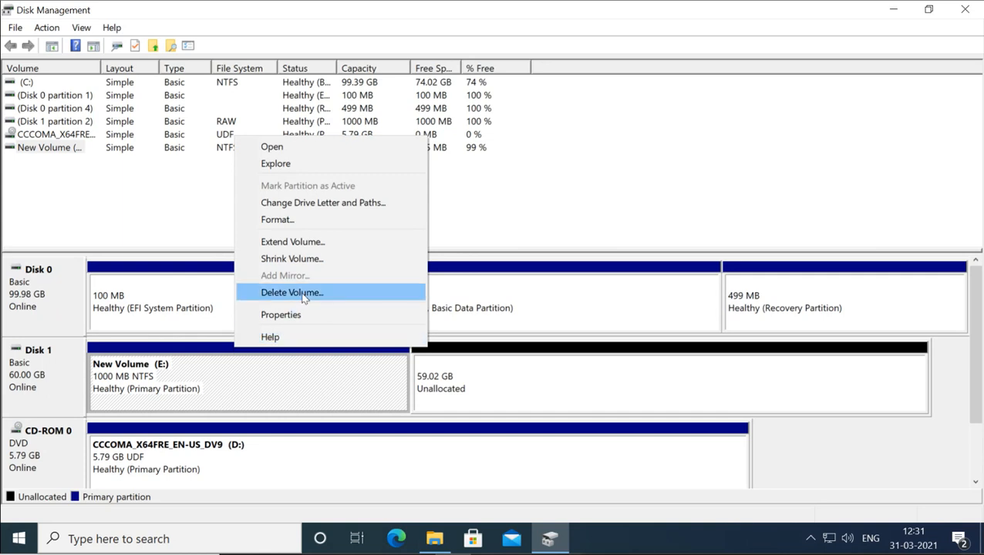
click(304, 293)
click(533, 371)
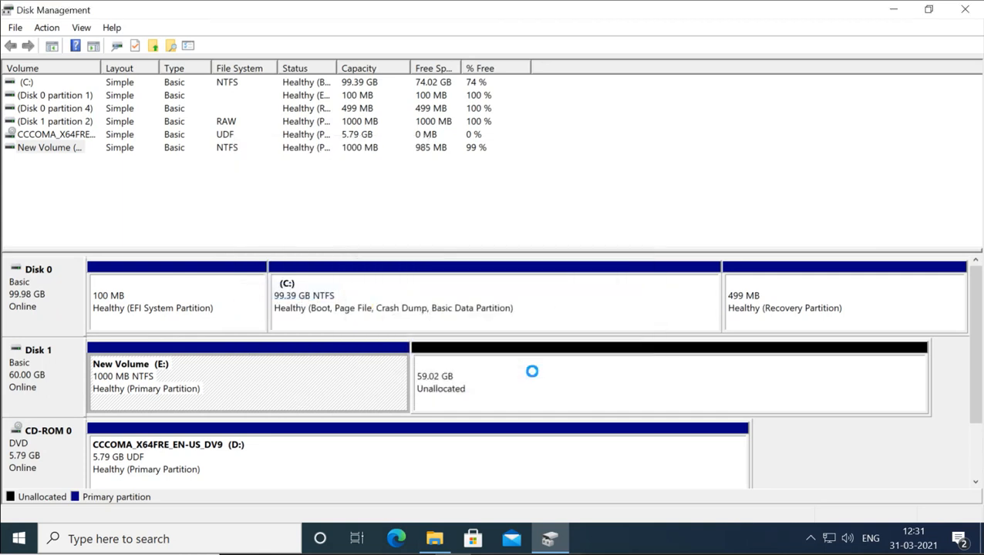
Convert the emptied Disk 1 to a GPT disk
right_click(63, 368)
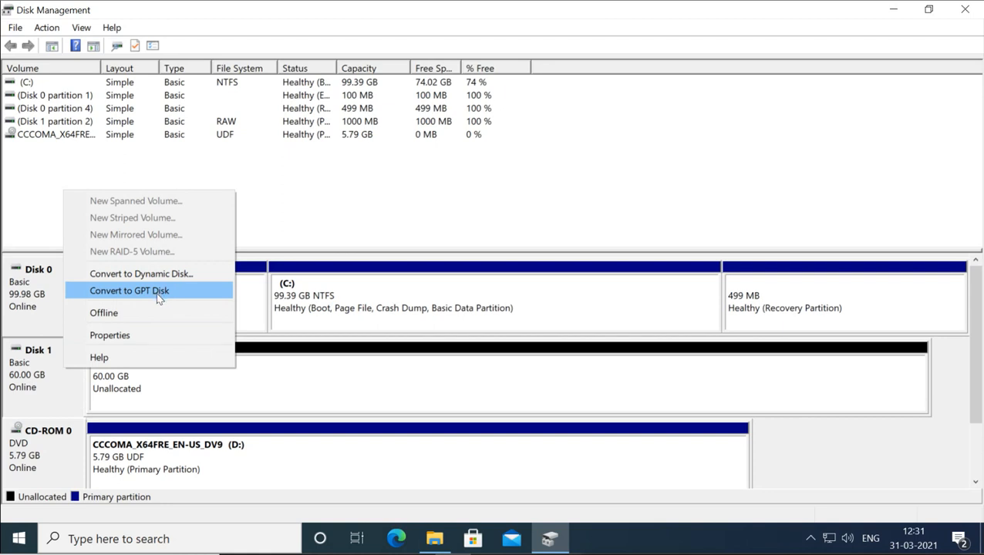
click(158, 295)
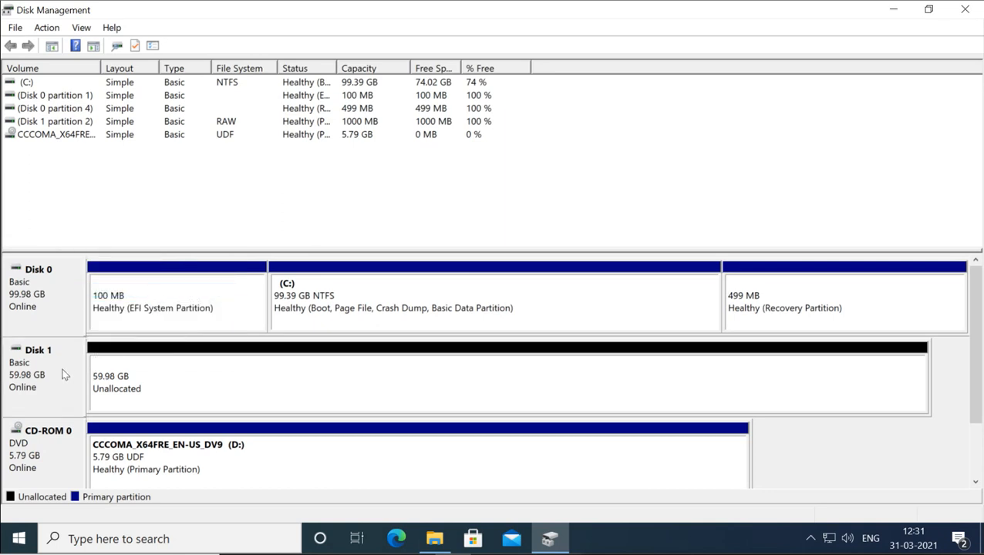
Create a 1000 MB simple volume on the GPT Disk 1 with an NTFS quick format and the label New Volume
right_click(123, 354)
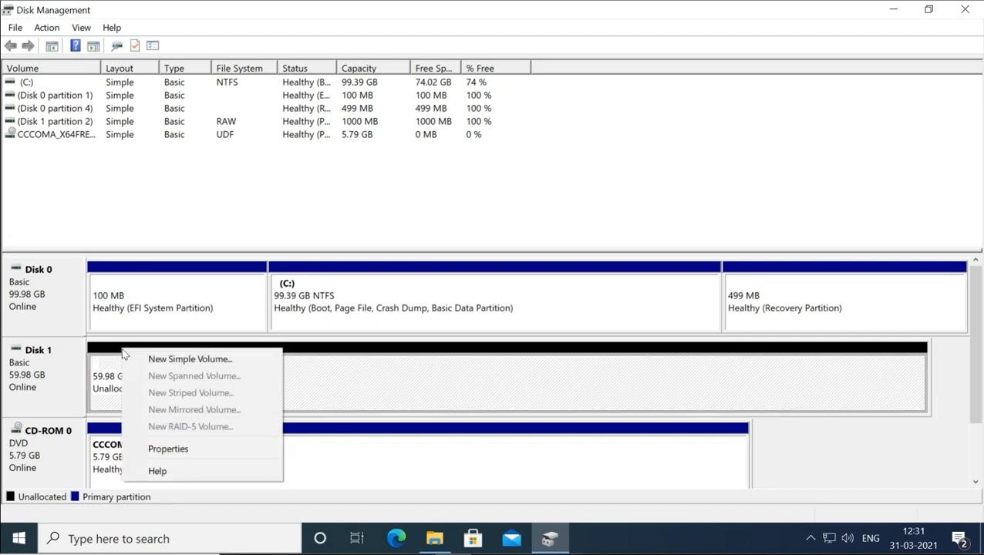
click(161, 359)
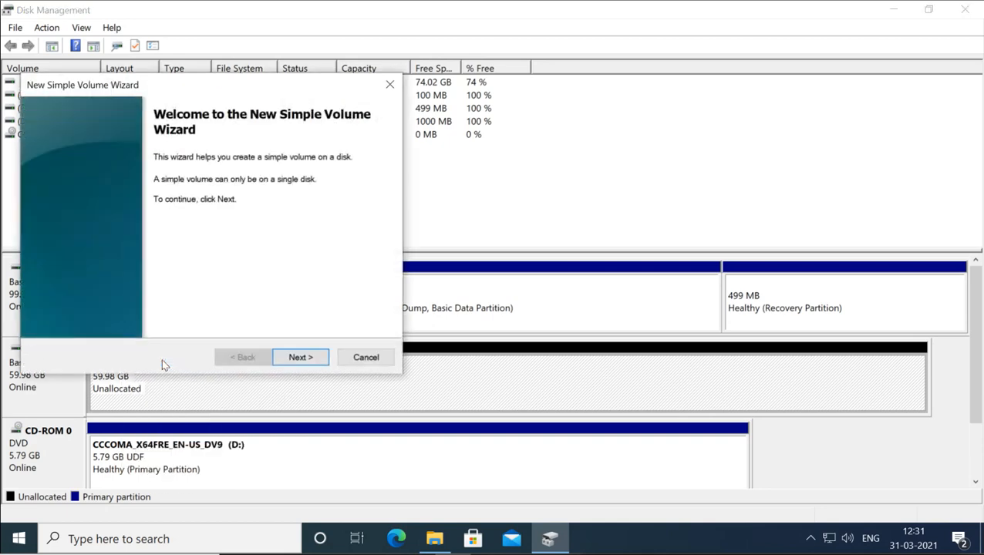
click(300, 358)
text(1000)
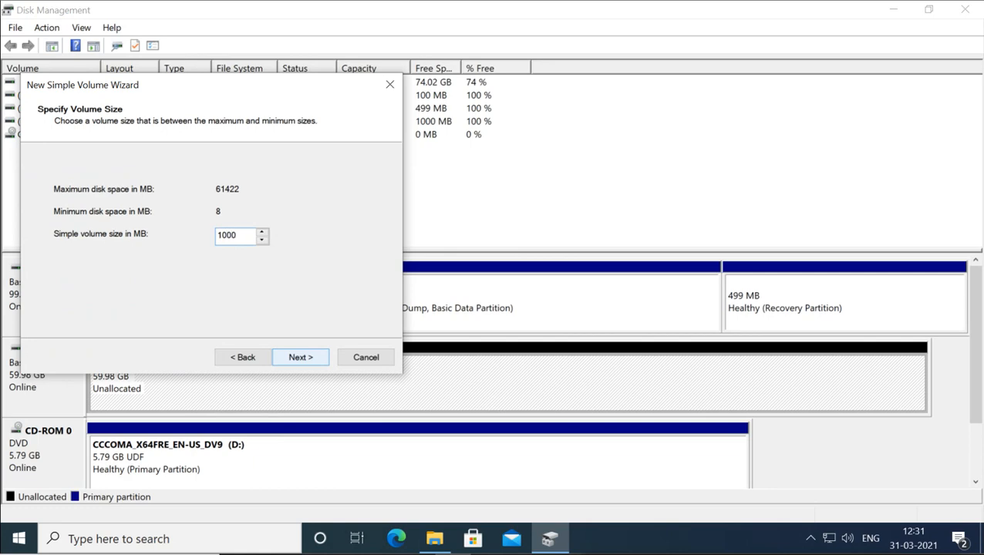
click(304, 359)
click(304, 360)
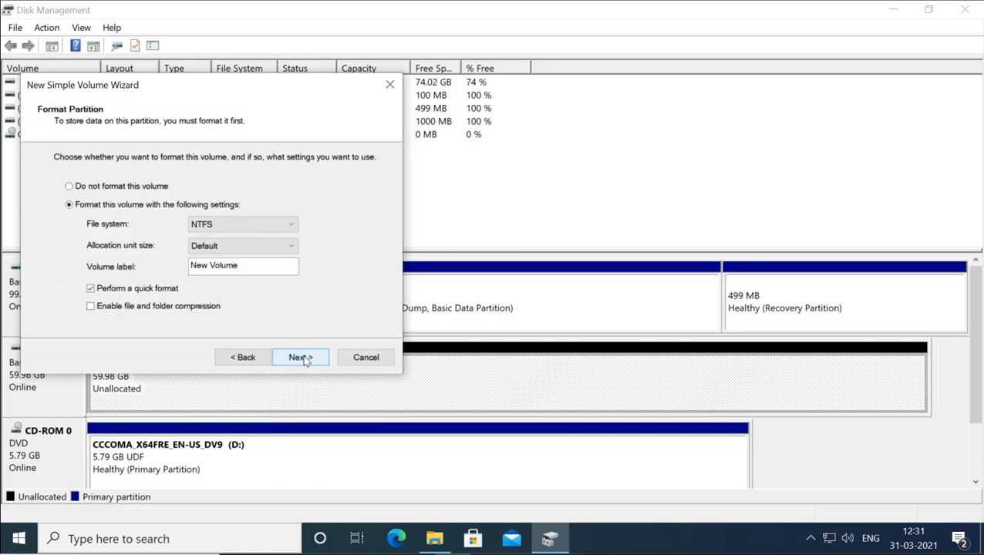
click(304, 358)
click(300, 356)
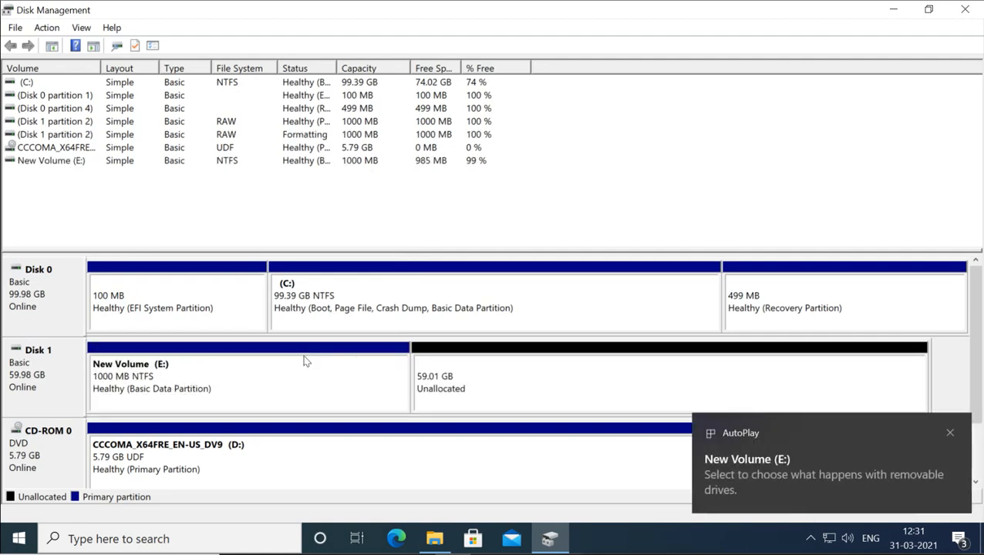
Create a second 1000 MB simple volume in Disk 1's unallocated space with drive letter F and the default format settings
right_click(482, 352)
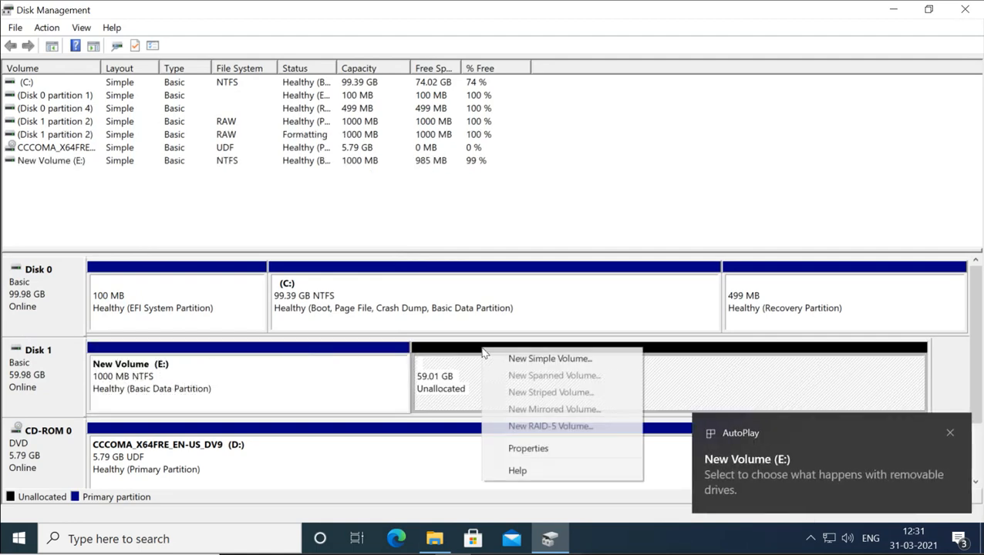
click(514, 360)
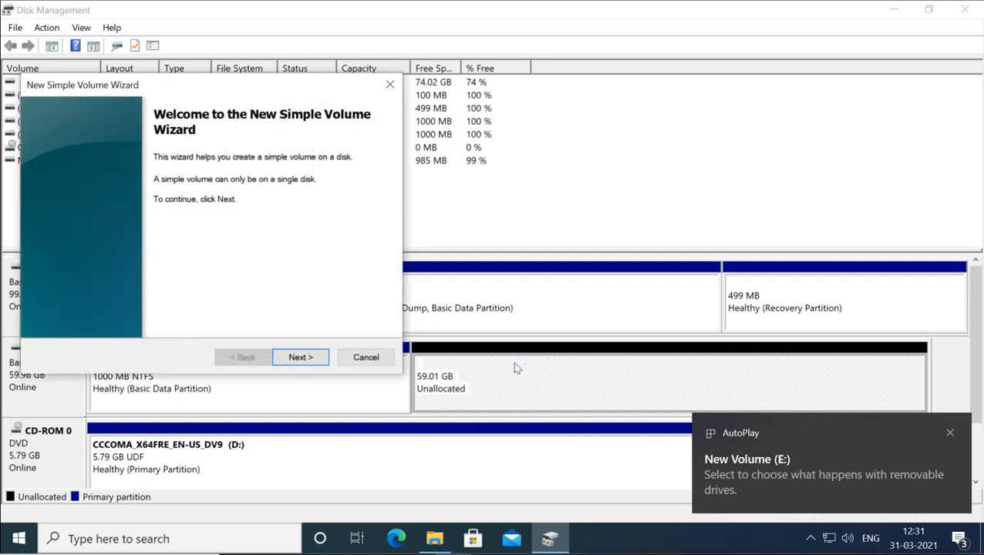
click(313, 359)
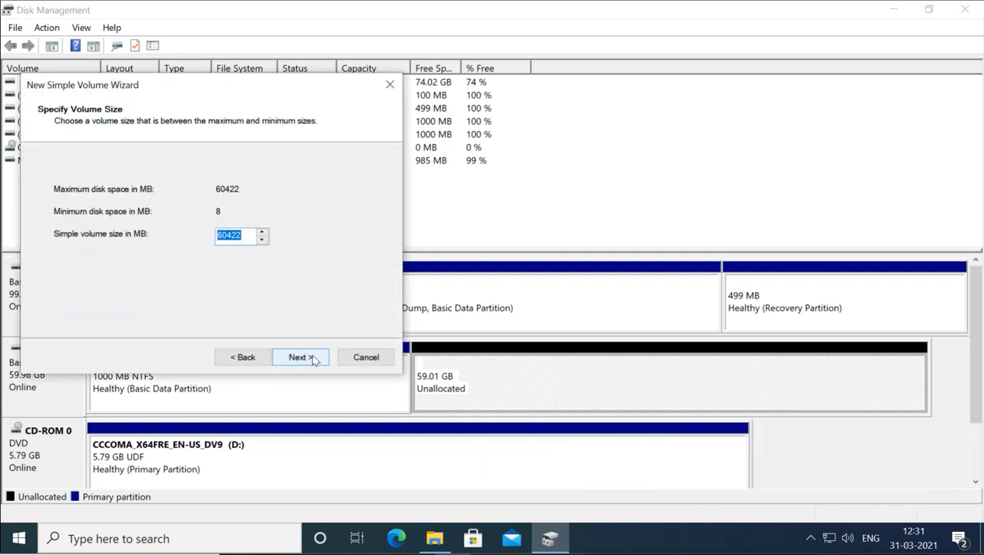
text(1000)
click(316, 357)
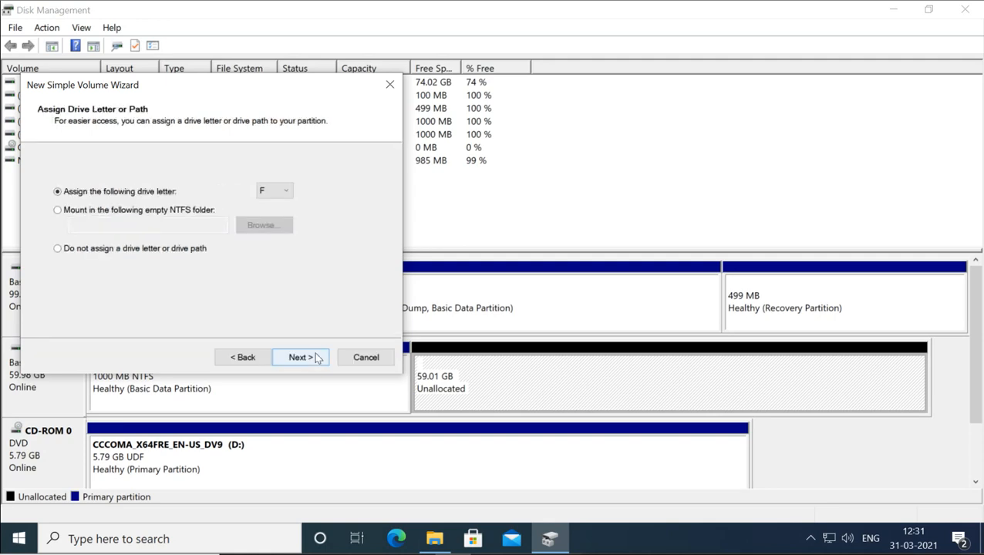
click(316, 358)
click(316, 358)
click(301, 358)
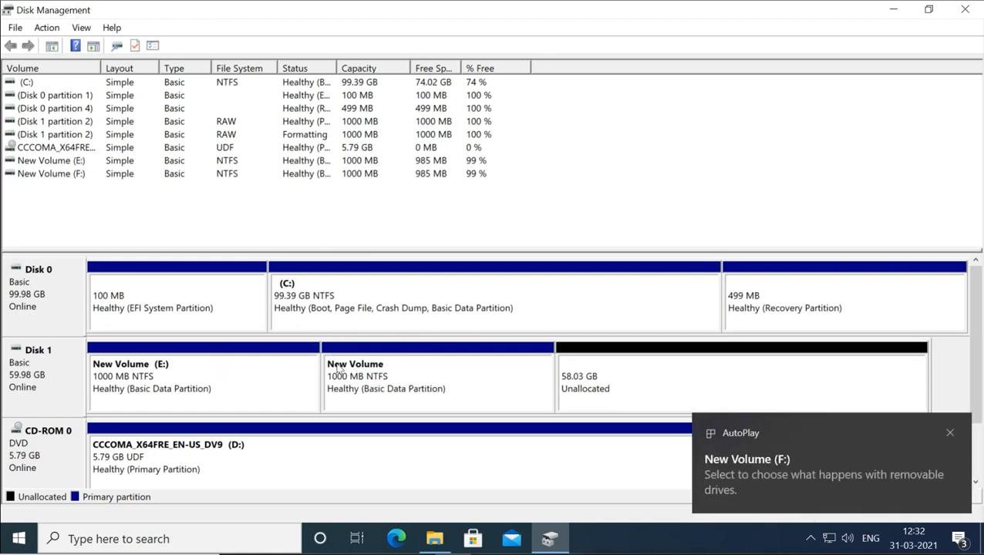
Create a third 1000 MB simple volume in Disk 1's unallocated space with an NTFS quick format and the label New Volume
right_click(608, 357)
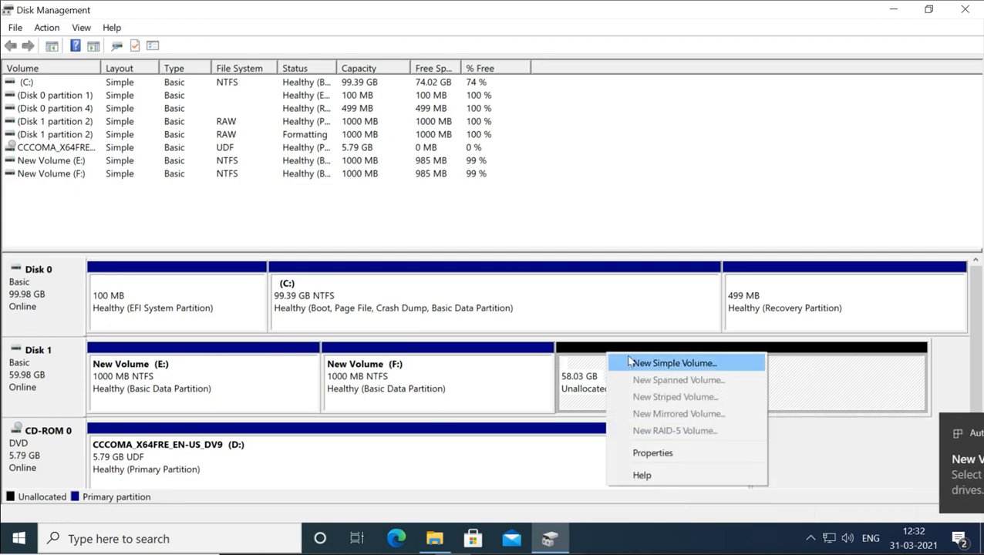
click(629, 361)
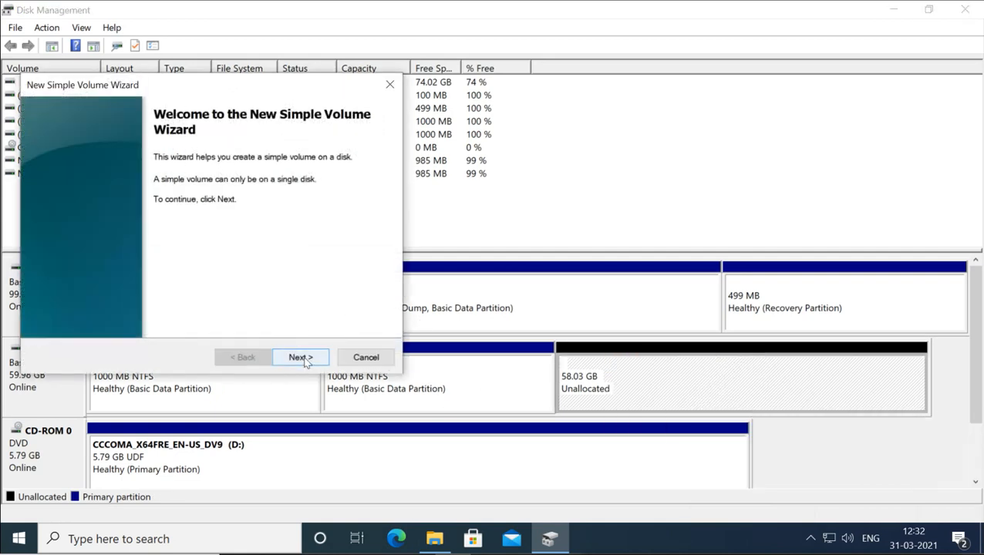
click(302, 357)
text(1000)
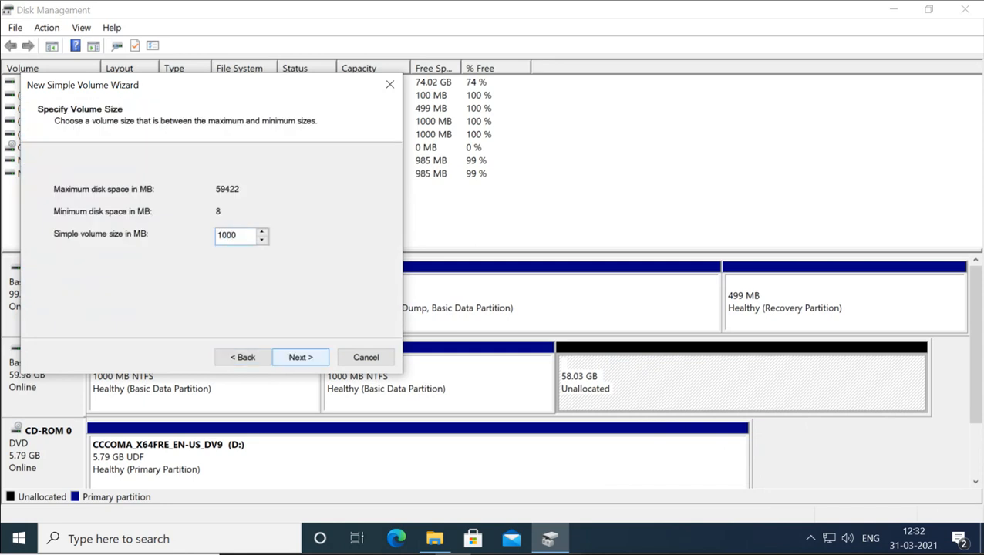
click(301, 357)
click(300, 358)
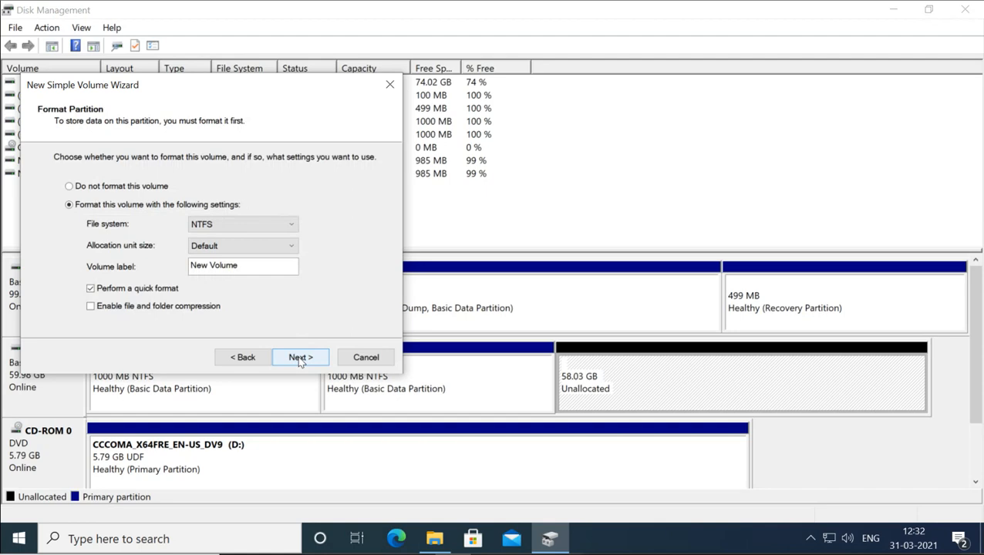
click(300, 358)
click(301, 357)
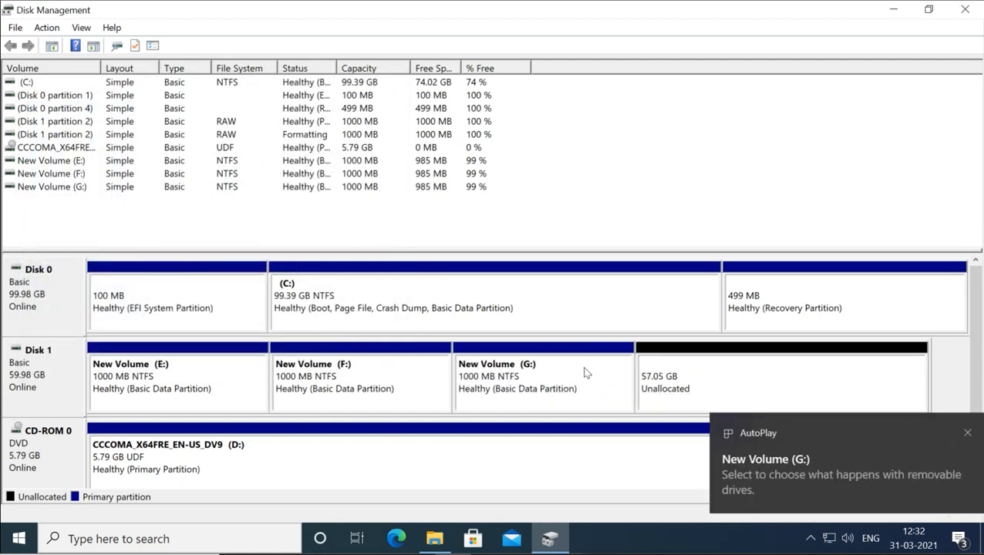
Create a fourth 1000 MB simple volume in Disk 1's unallocated space with drive letter H and the default format settings
right_click(669, 352)
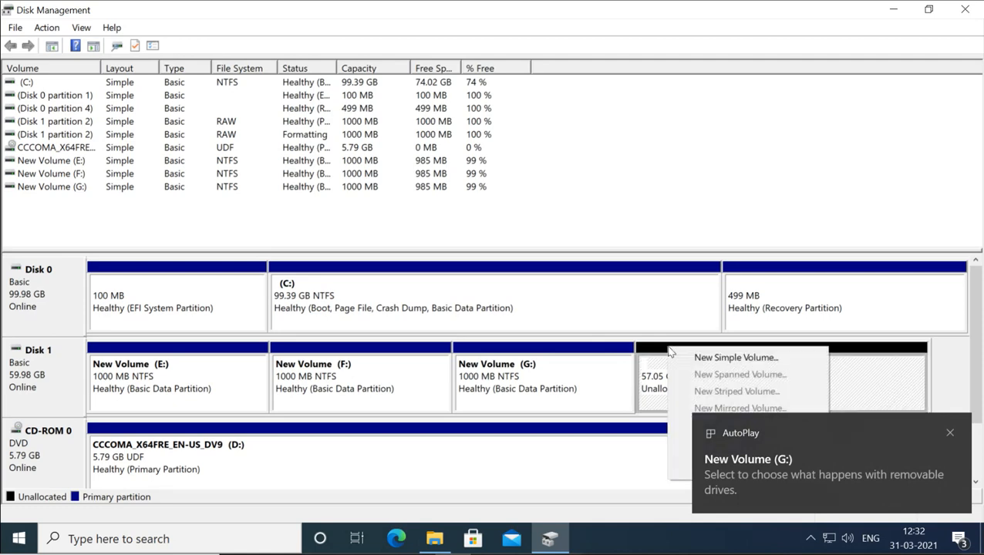
click(684, 356)
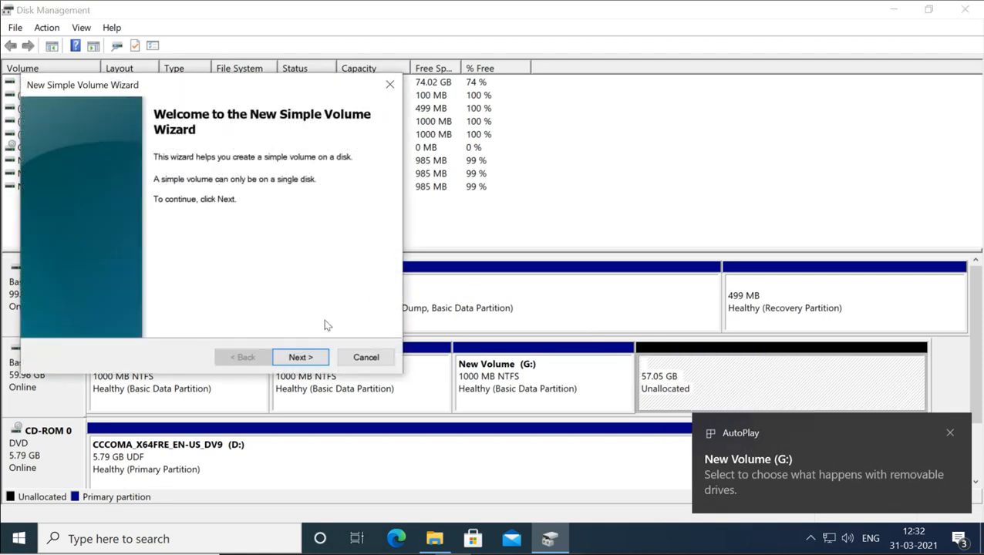
click(308, 355)
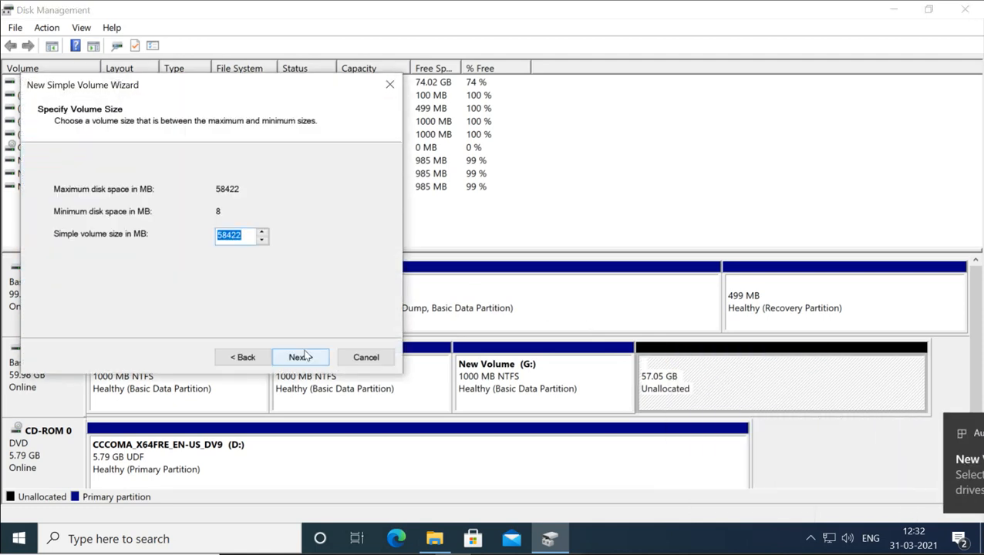
text(1000)
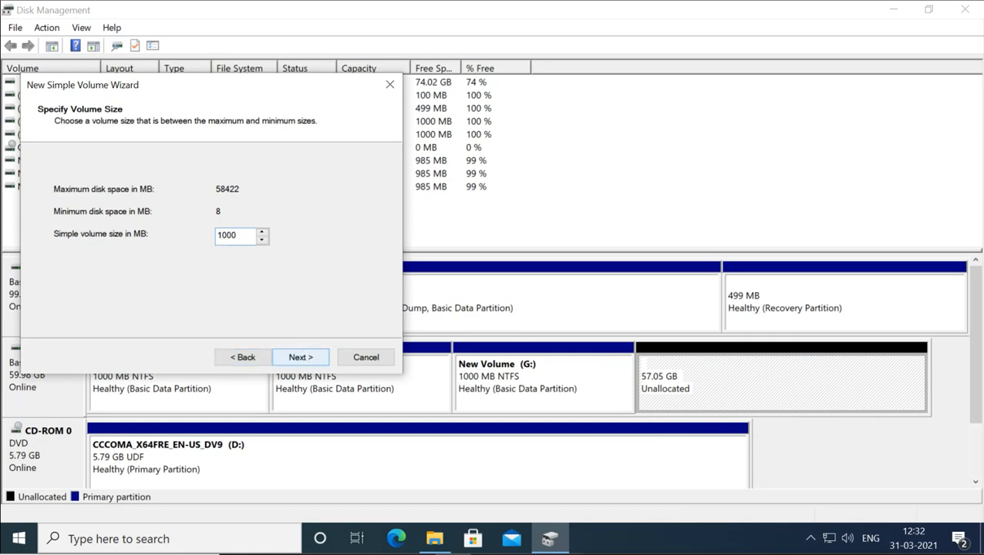
click(312, 359)
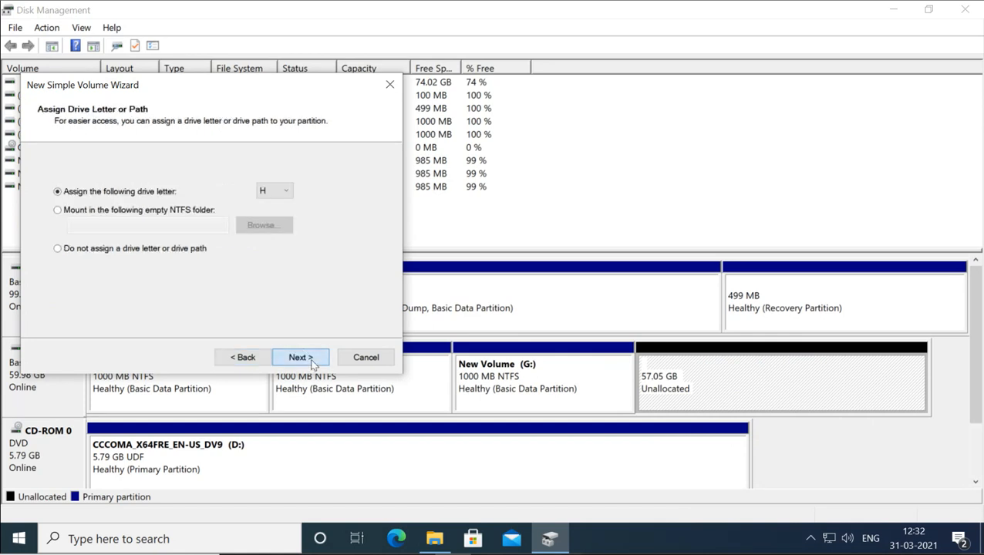
click(312, 359)
click(312, 359)
click(300, 358)
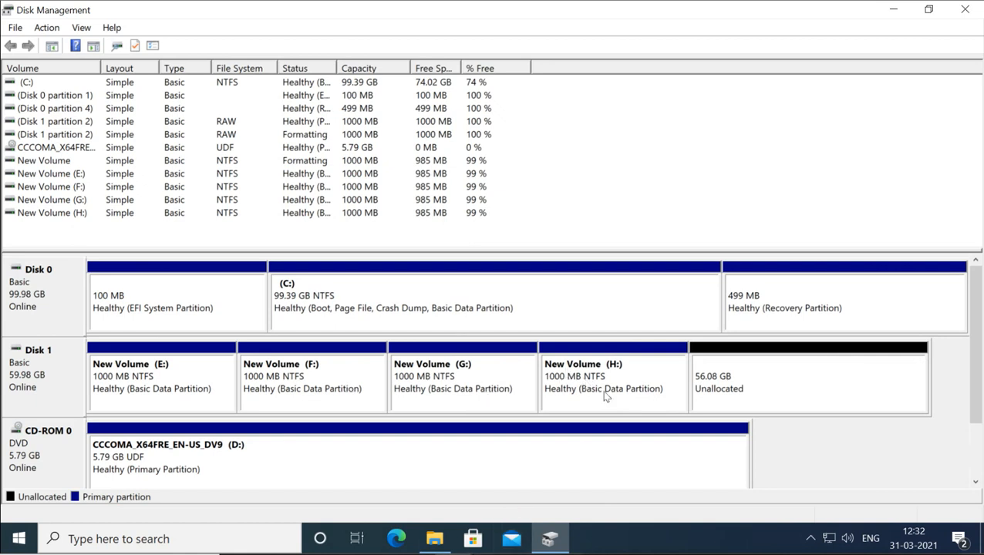
Create a fifth 1000 MB simple volume on Disk 1 with drive letter I, an NTFS quick format and the label New Volume
click(730, 355)
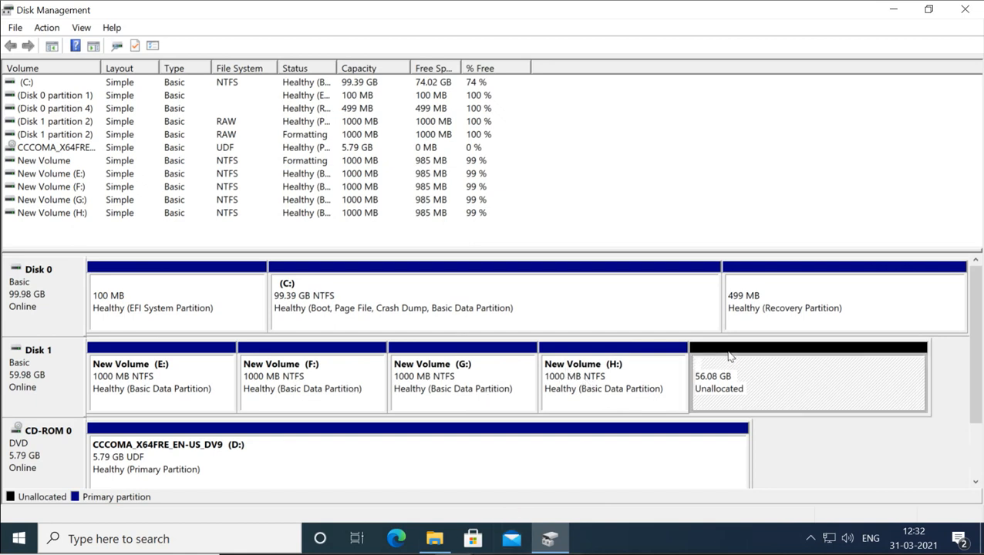
right_click(729, 356)
click(745, 363)
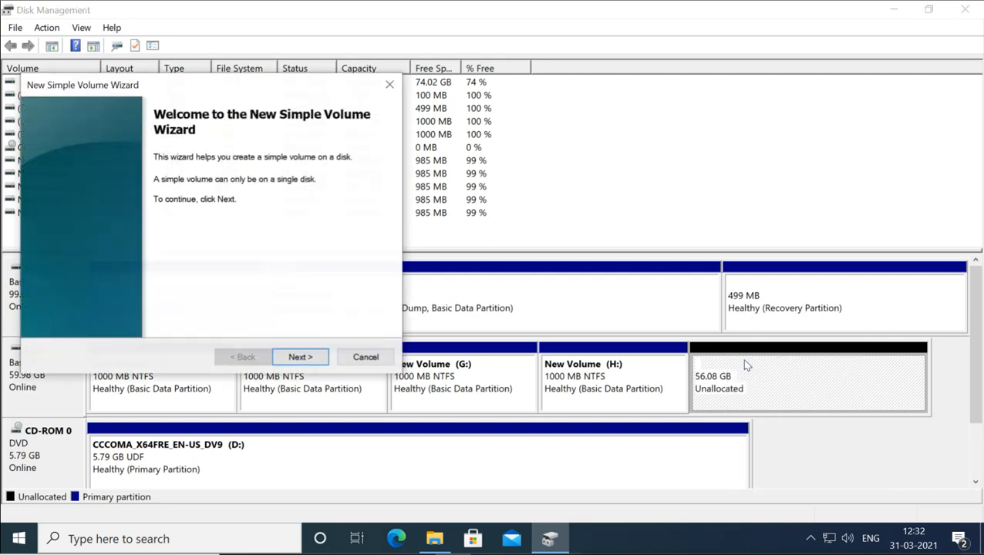
click(320, 359)
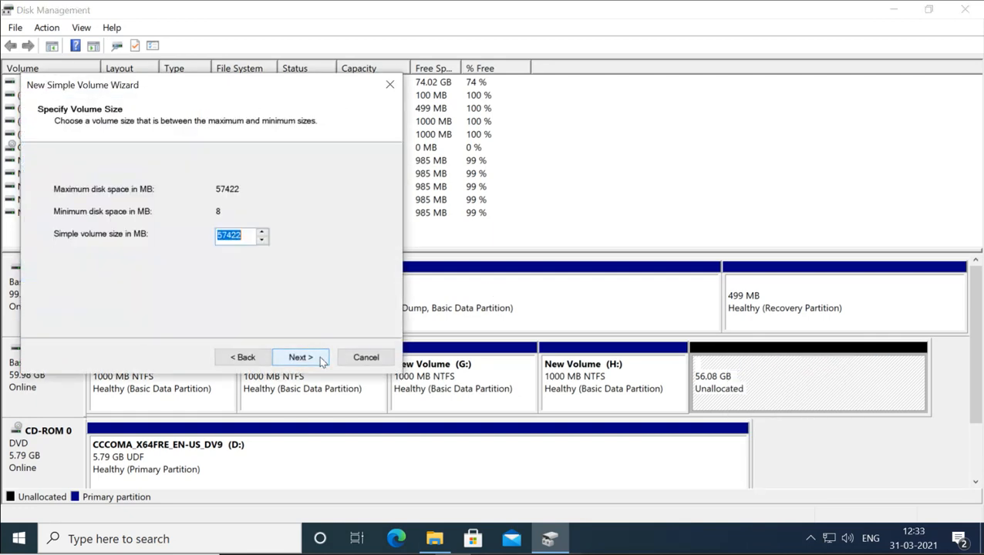
text(1000)
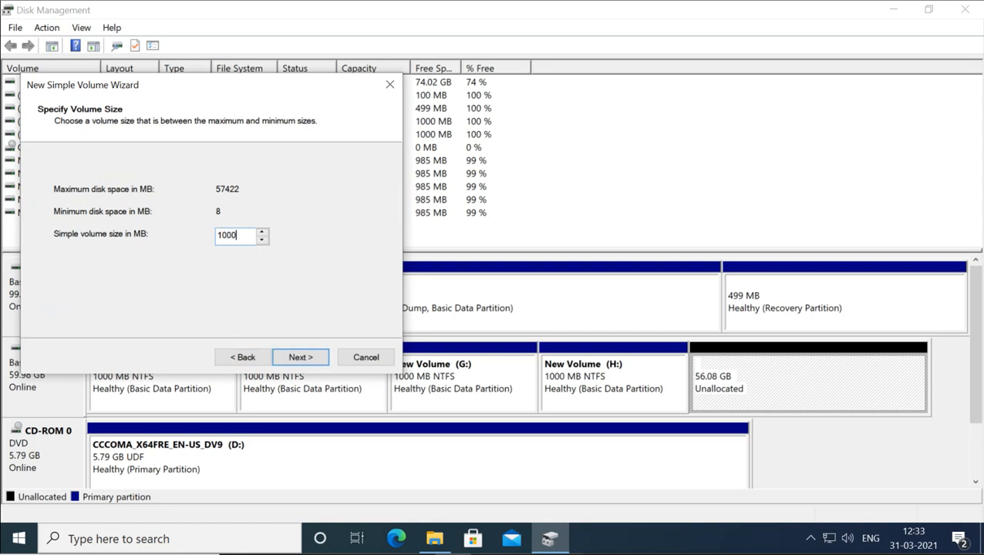
click(300, 358)
click(300, 358)
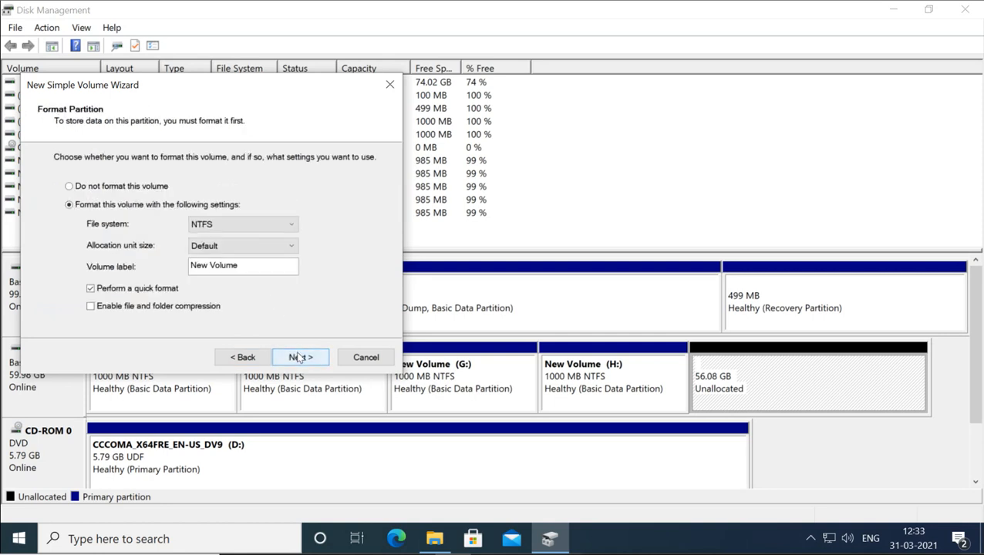
click(299, 358)
click(300, 358)
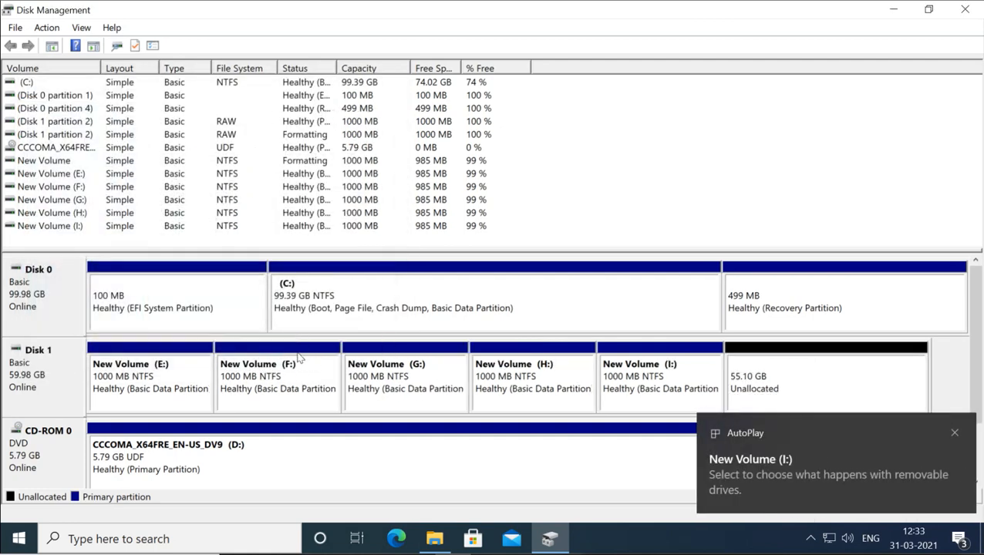
Check the conversion options for Disk 1 and delete its New Volume (I:)
click(376, 393)
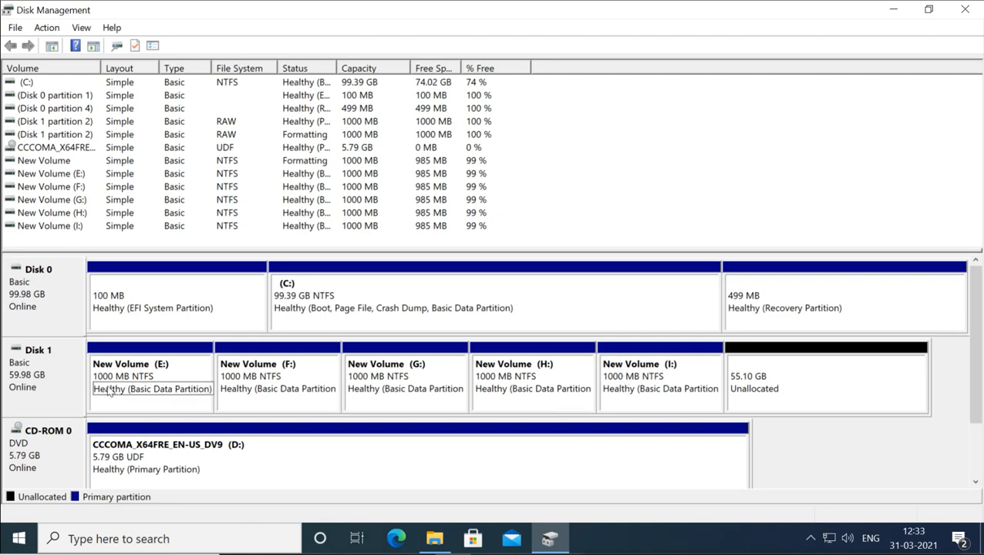
right_click(56, 382)
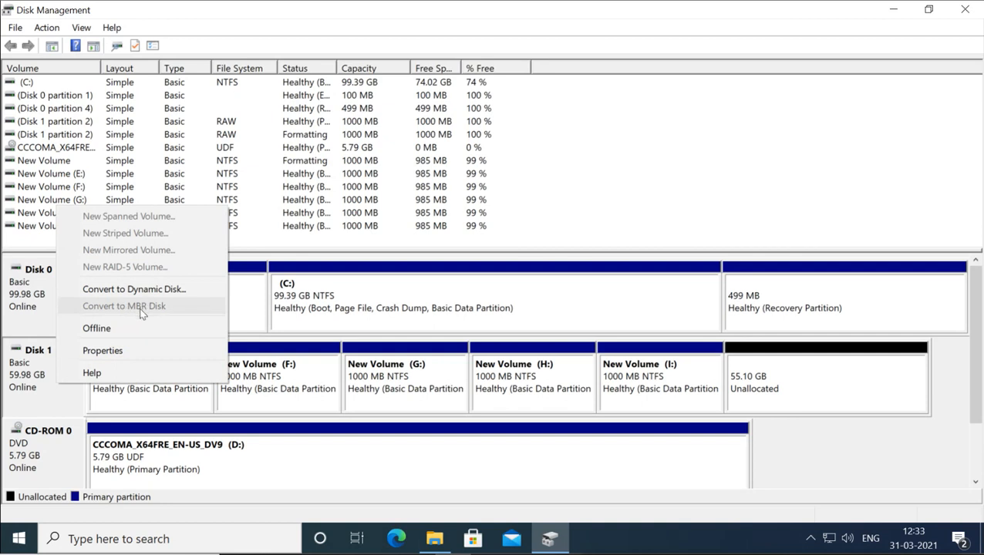
click(623, 376)
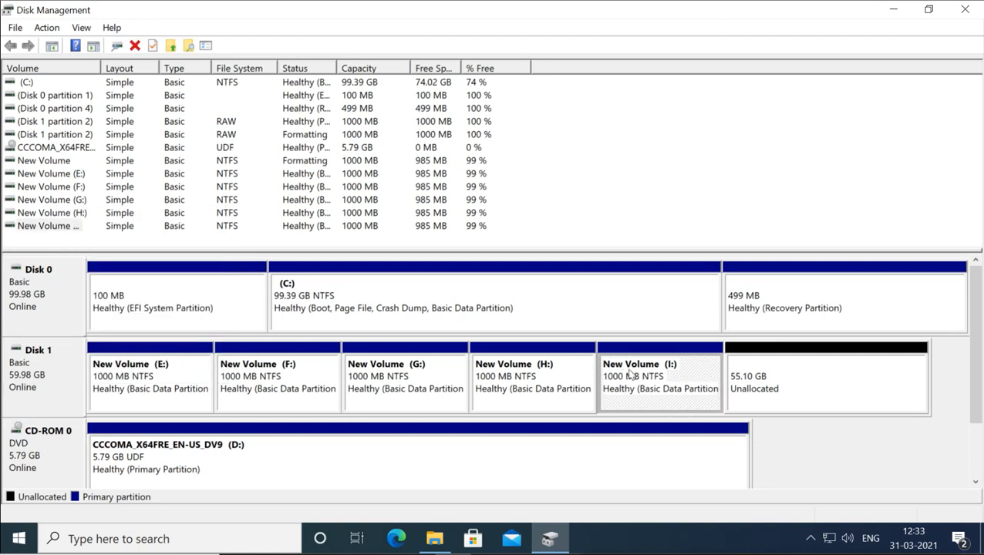
right_click(656, 354)
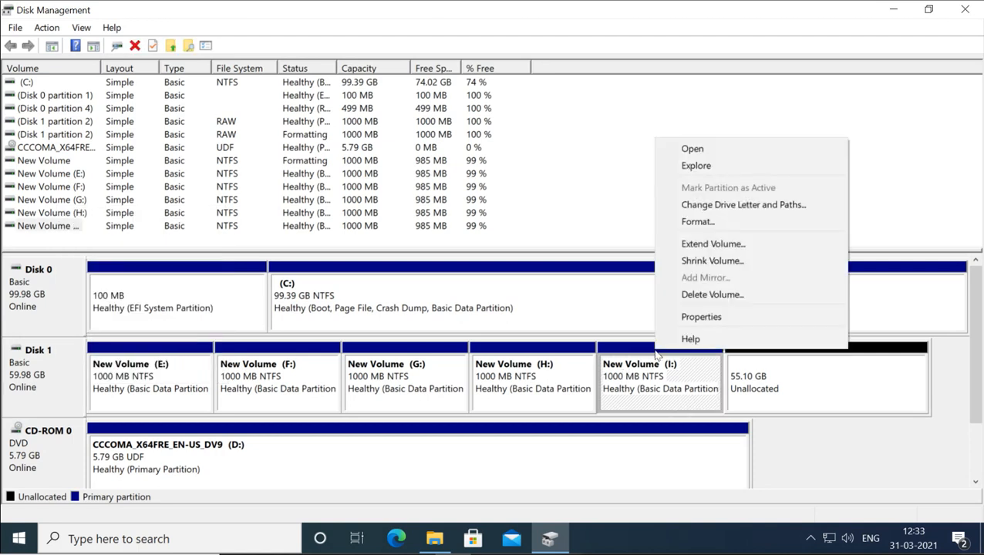
click(724, 294)
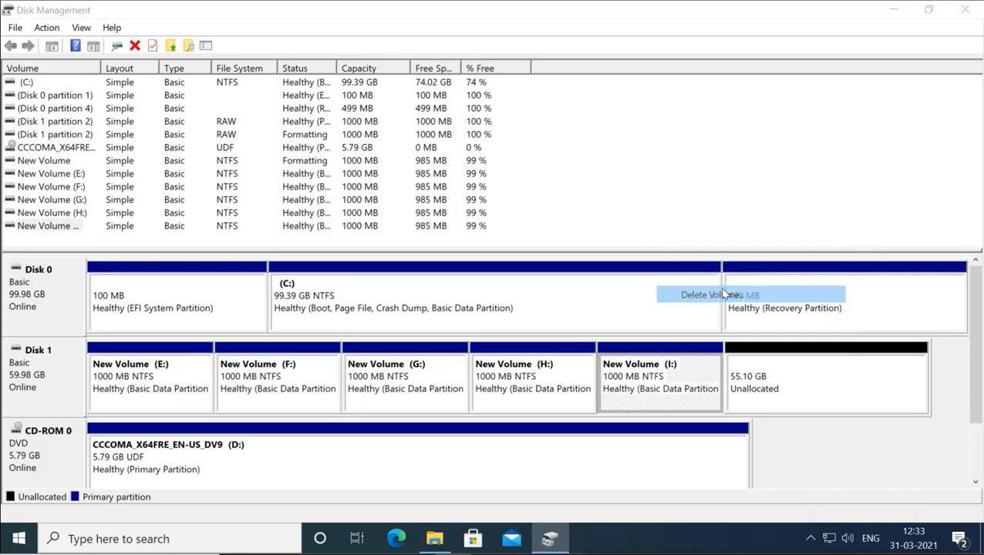
click(554, 371)
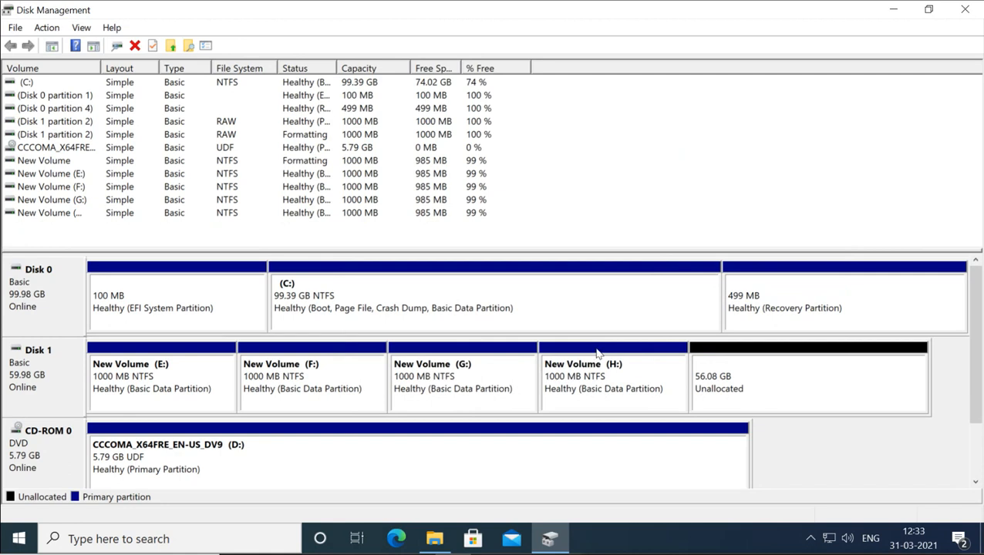
Delete the remaining simple volumes H, G, F and E from Disk 1
right_click(598, 352)
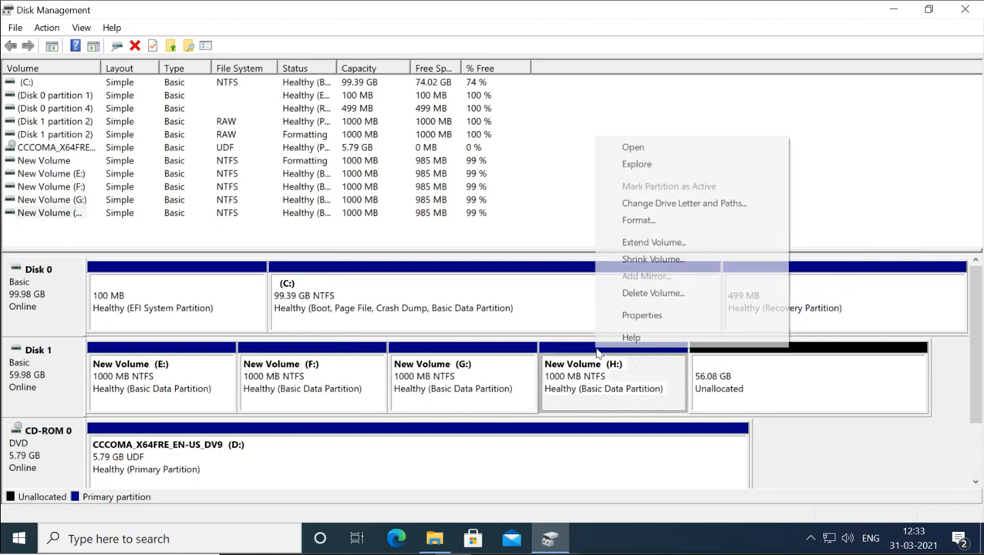
click(638, 294)
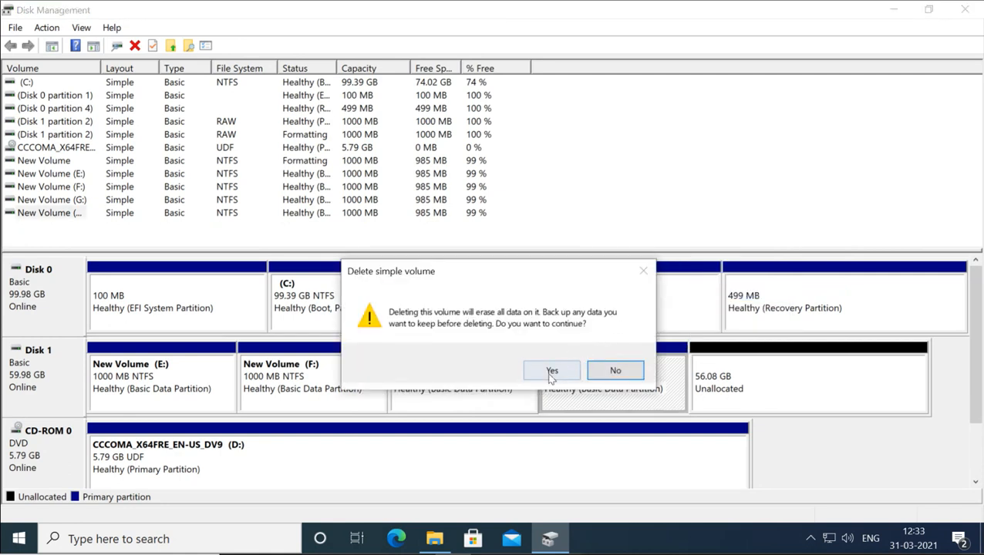
click(549, 371)
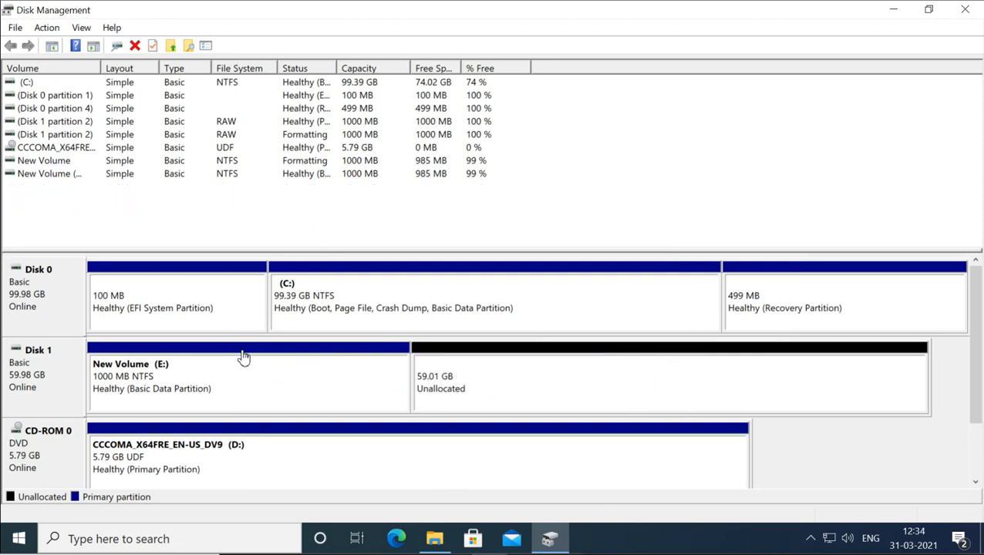
right_click(243, 357)
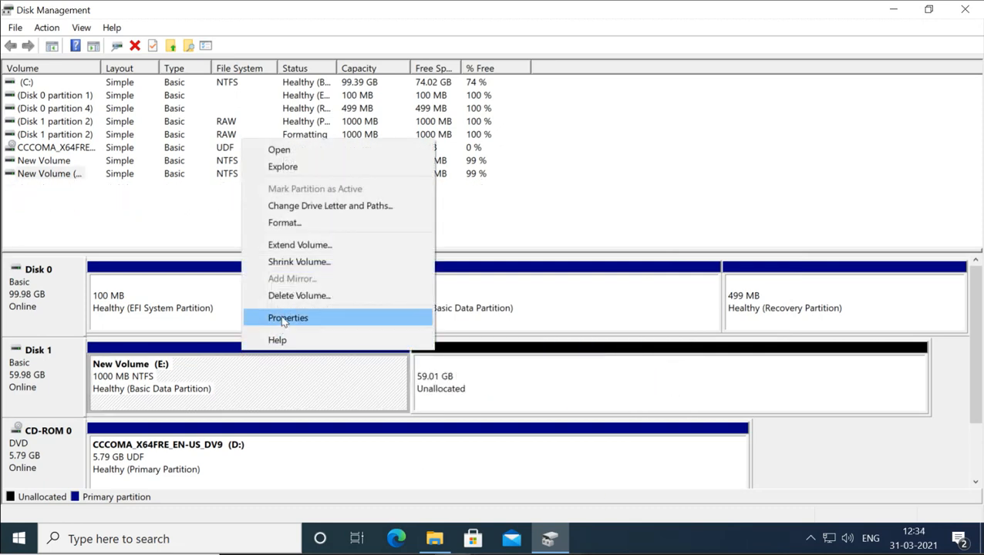
click(297, 296)
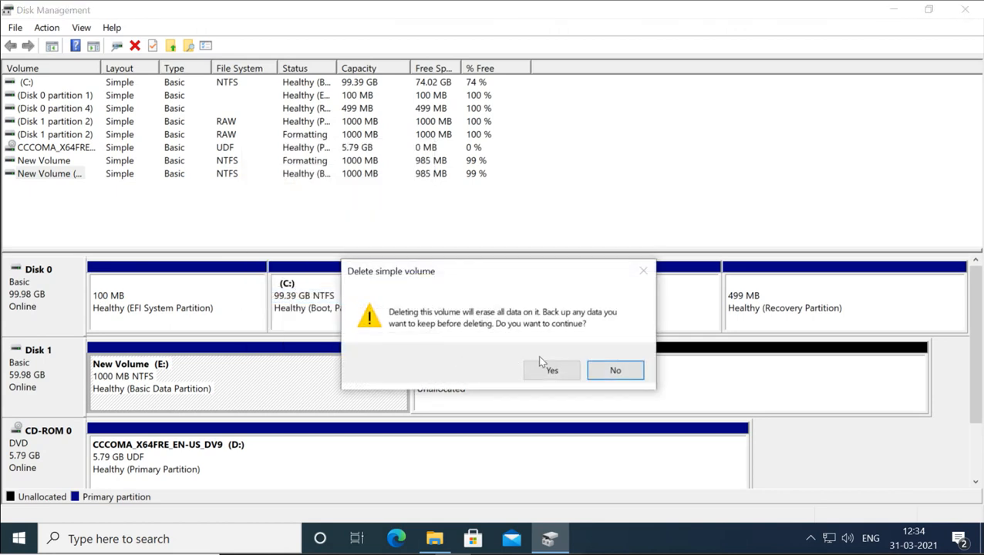
click(544, 367)
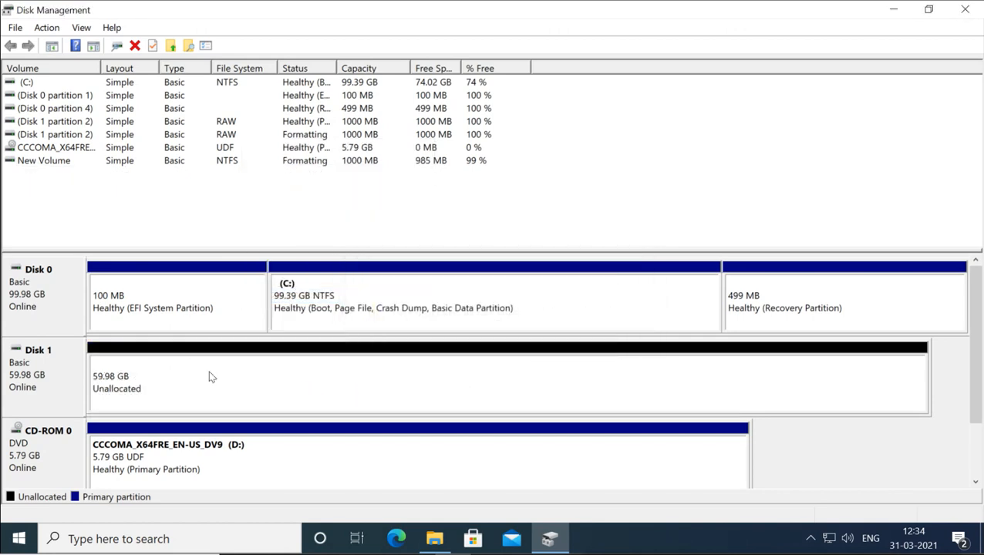
Convert the emptied Disk 1 to an MBR disk
right_click(37, 376)
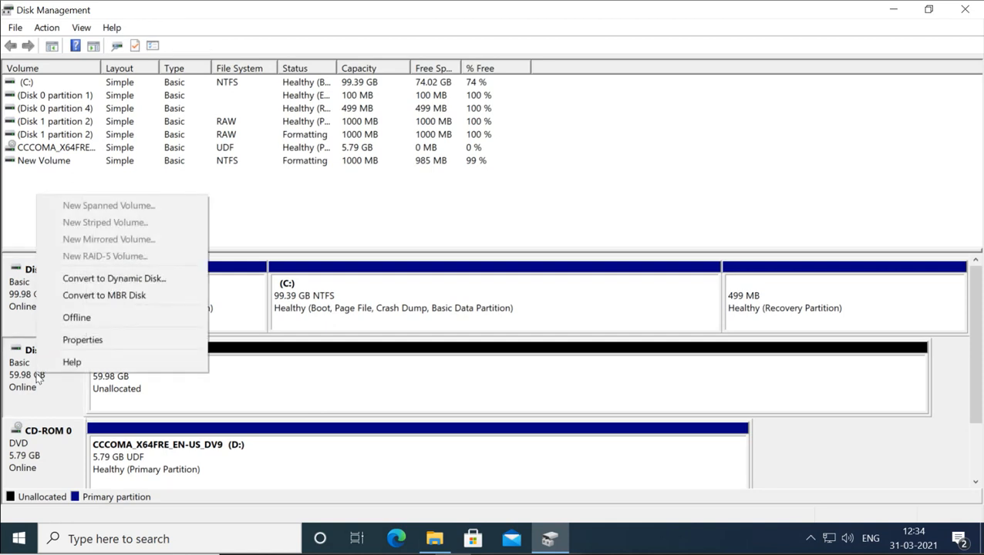
click(145, 302)
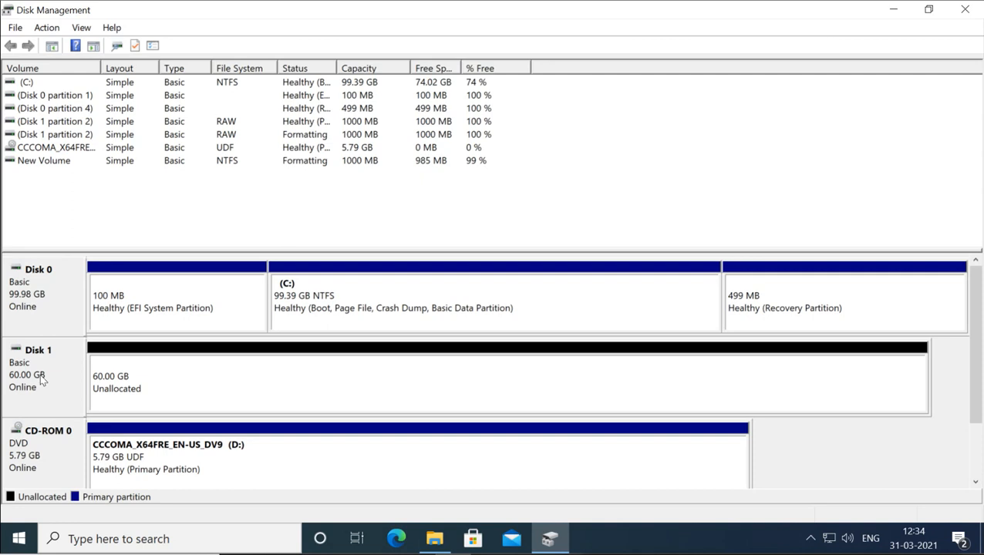
Examine which volume types can be created in Disk 1's unallocated space
right_click(166, 353)
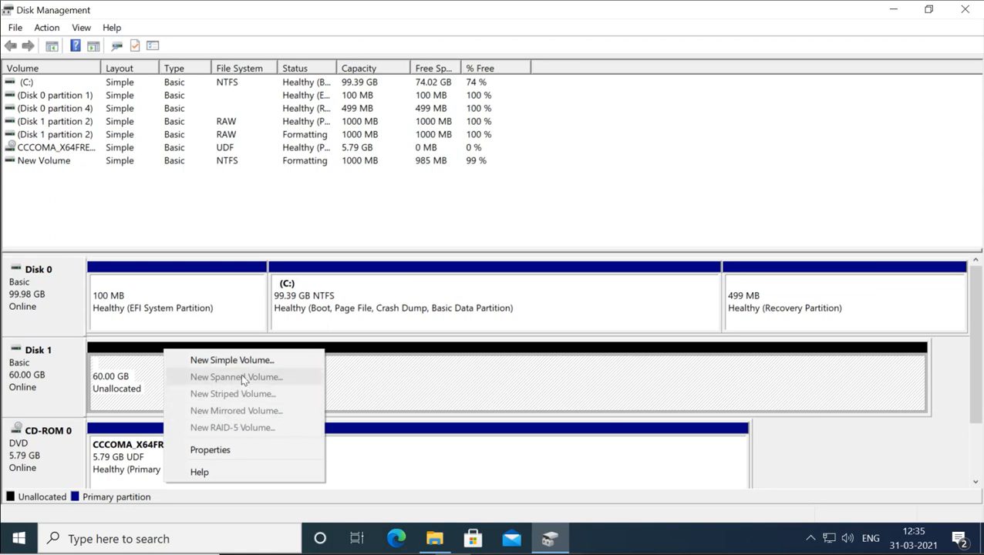
click(361, 382)
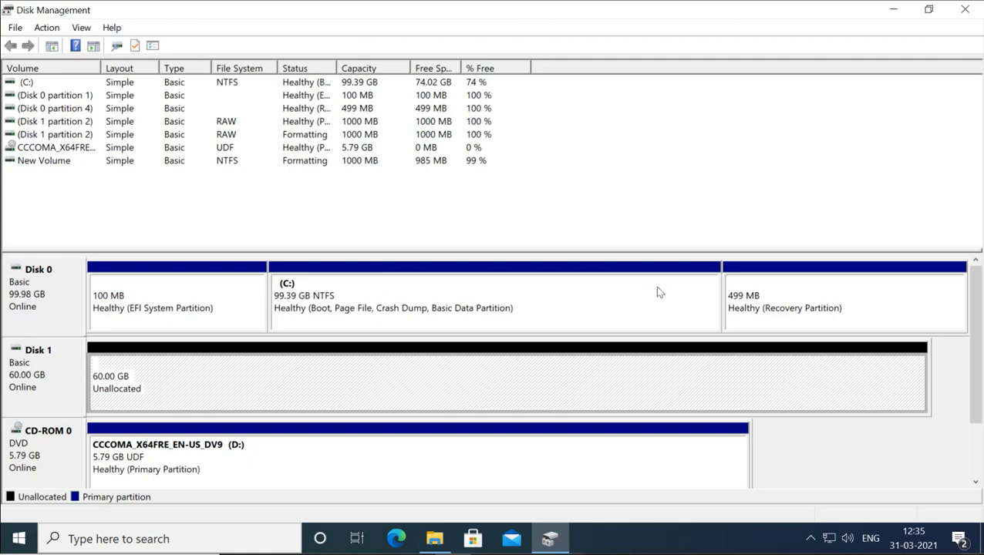
right_click(461, 358)
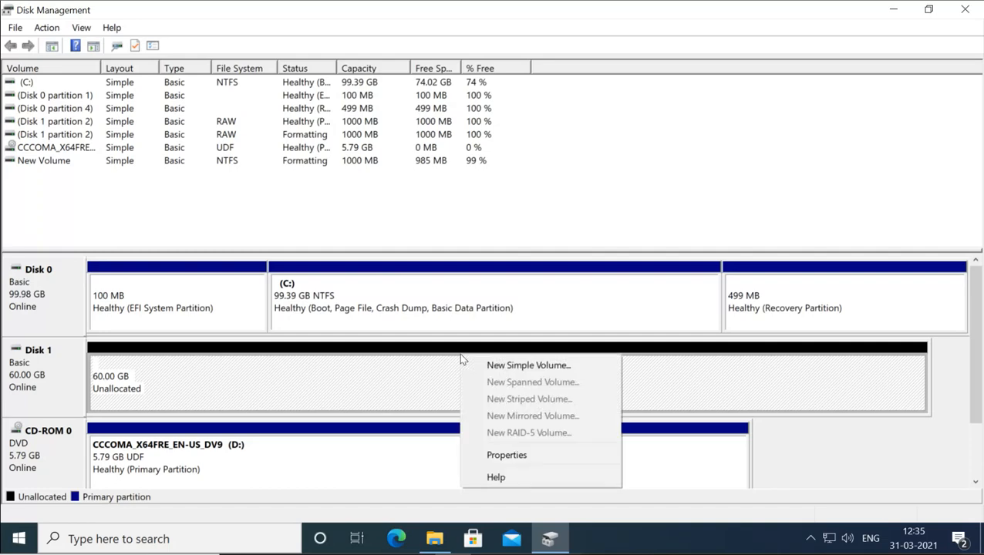
click(422, 364)
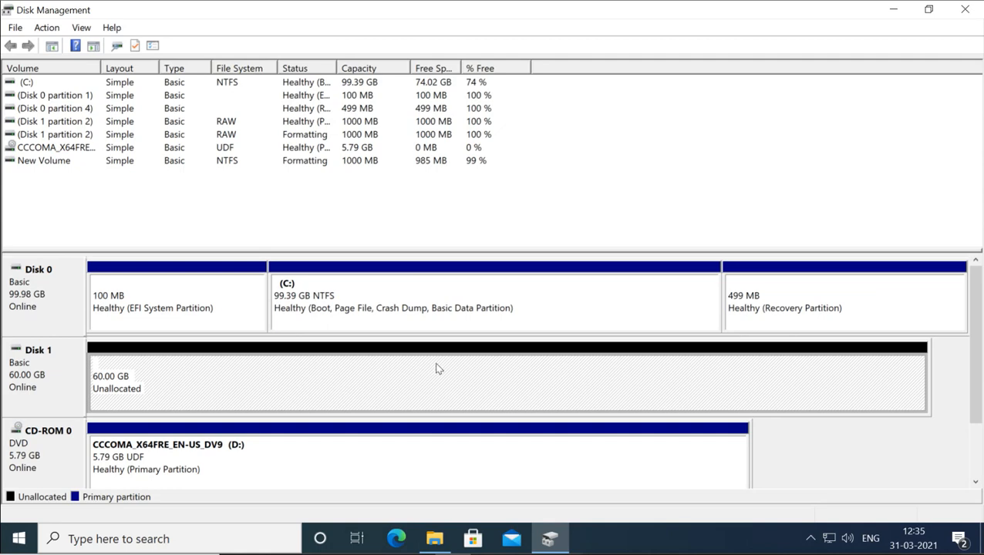
right_click(438, 359)
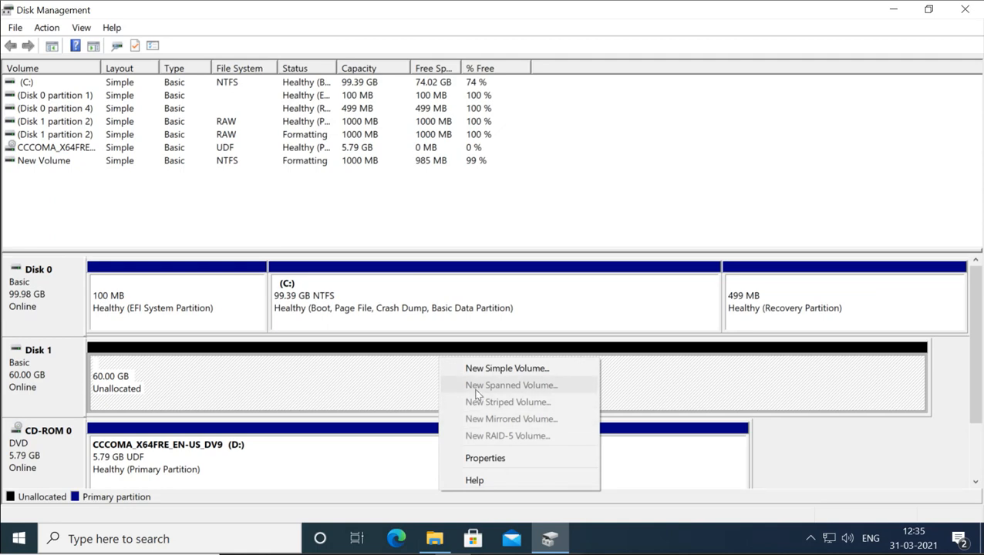
click(370, 395)
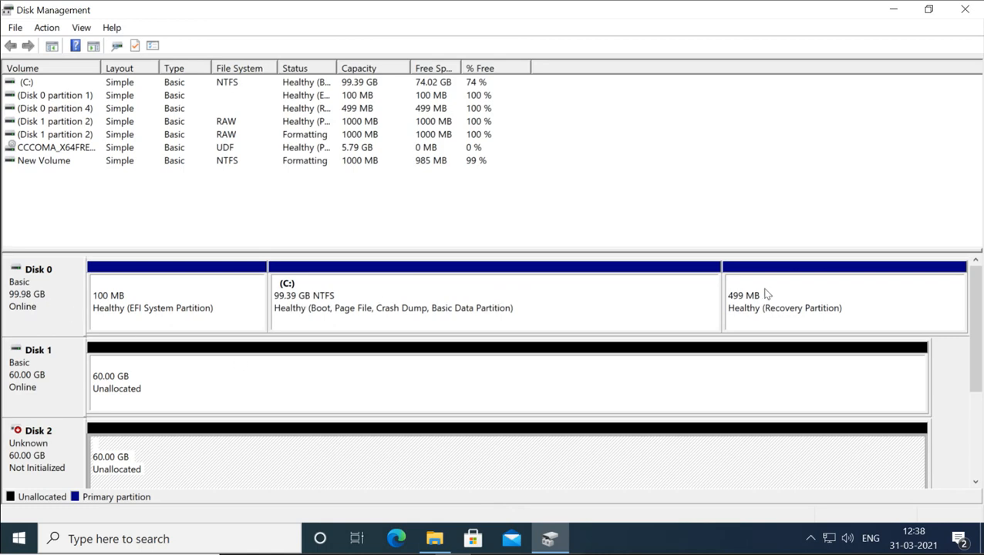
Inspect the unallocated space of Disk 1 and of the newly added Disk 2
click(624, 382)
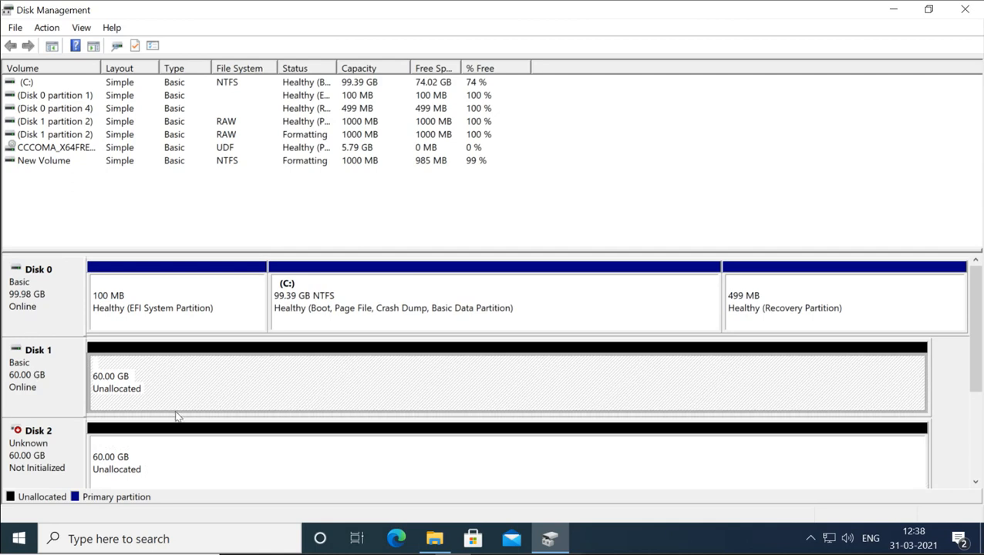
click(129, 454)
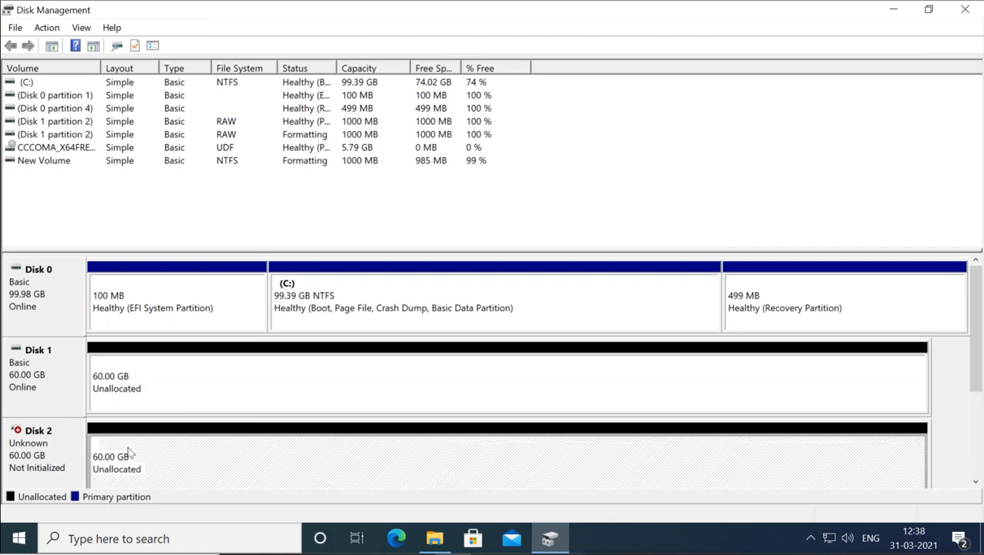
click(975, 482)
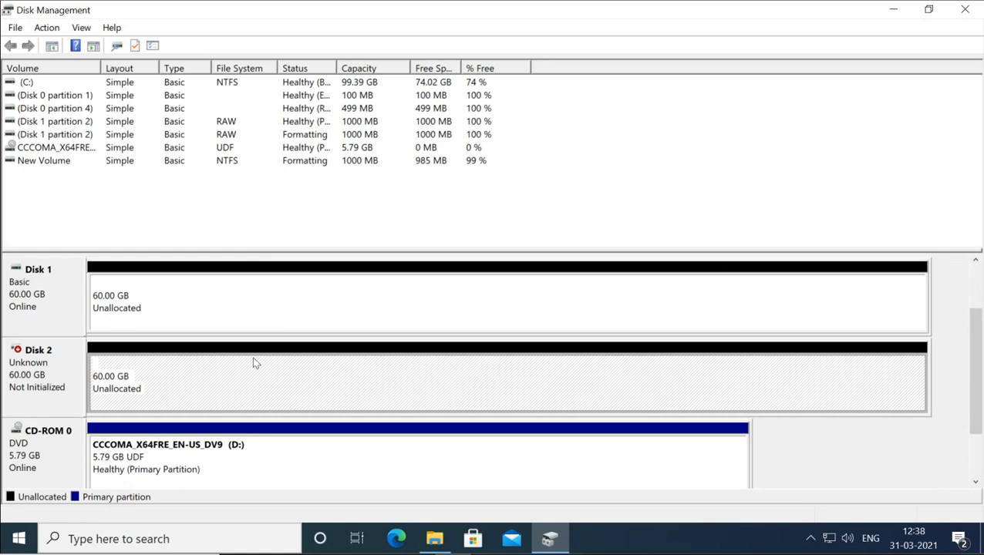
Initialize Disk 2 with the MBR (Master Boot Record) partition style
right_click(49, 371)
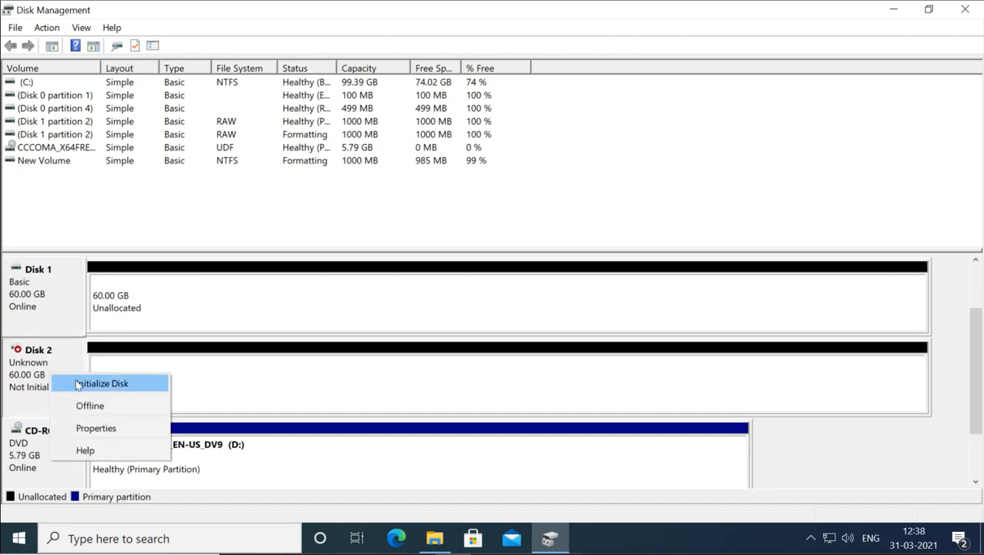
click(76, 381)
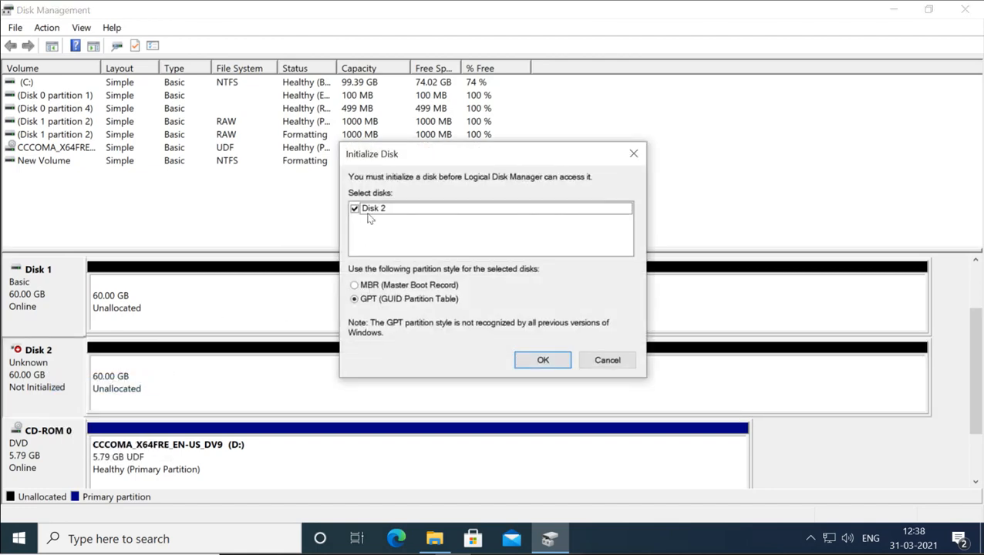
click(354, 285)
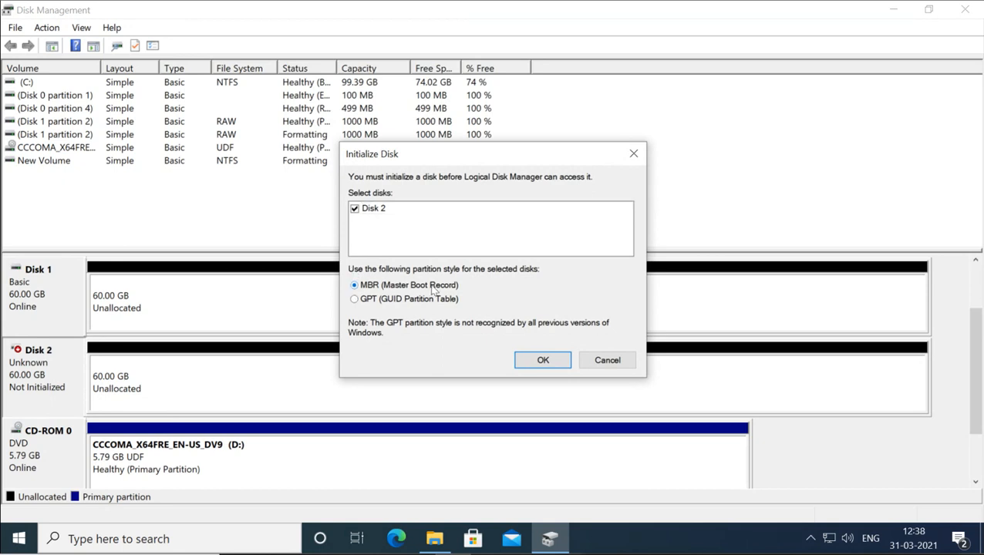
click(537, 363)
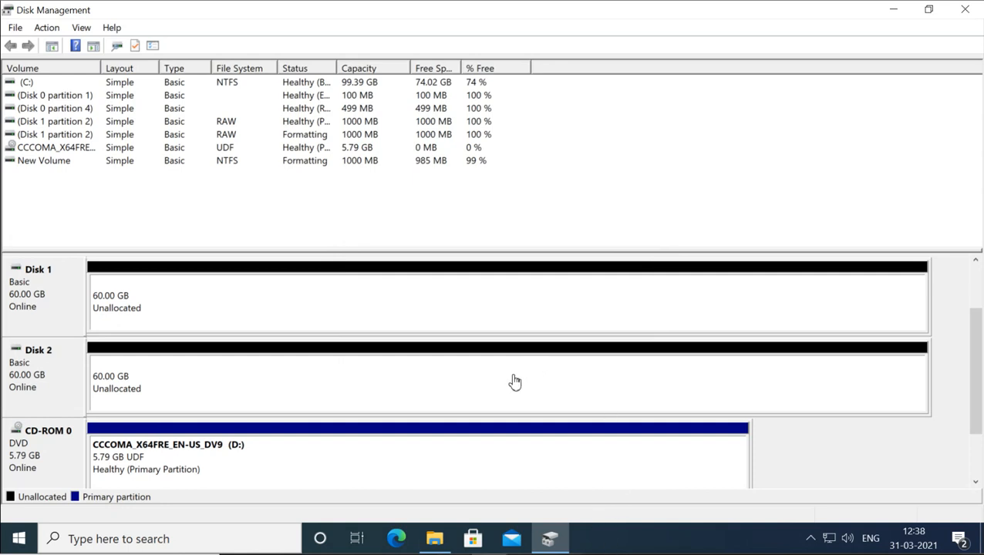
Examine which multi-disk volume types can be created from the unallocated space of Disk 1 and Disk 2
right_click(180, 289)
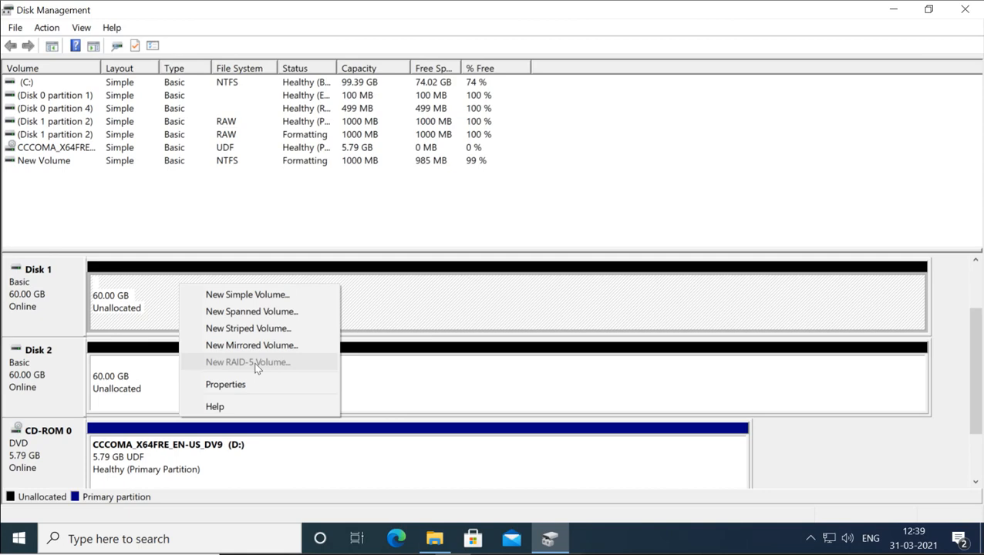
click(442, 327)
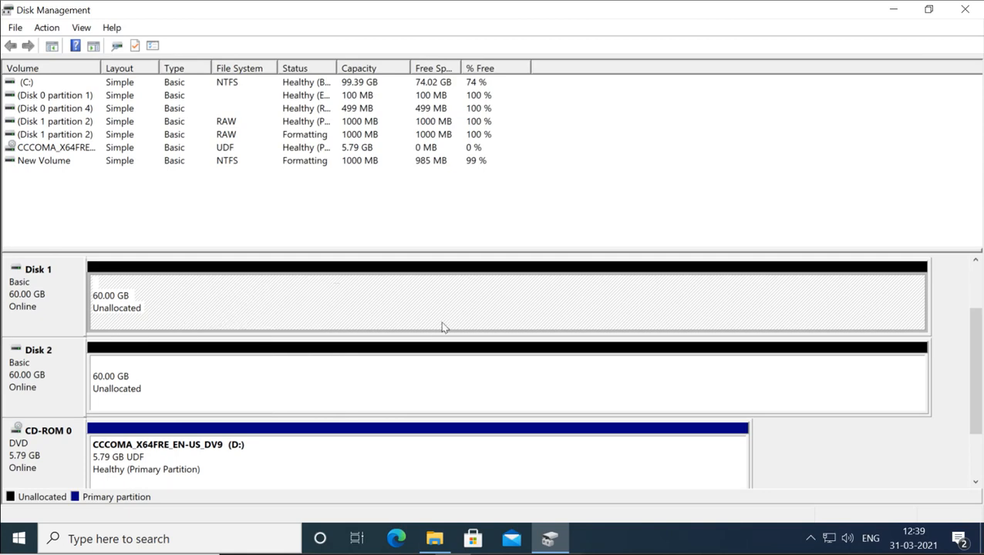
right_click(208, 296)
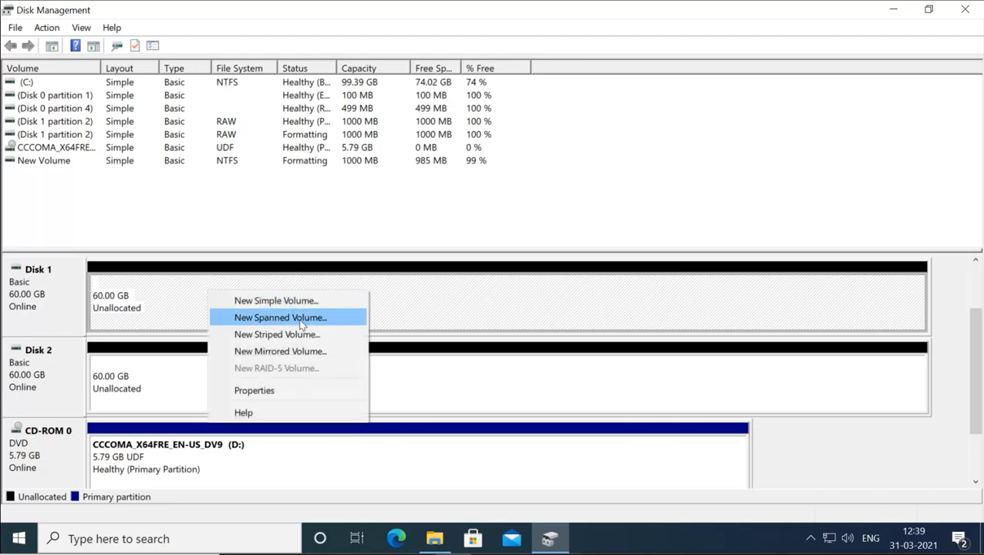
click(434, 304)
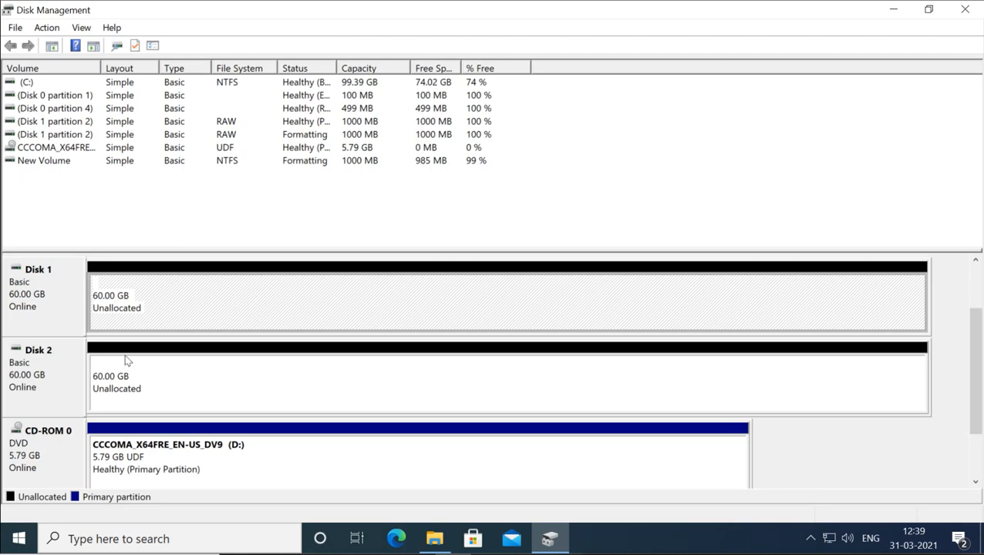
click(121, 379)
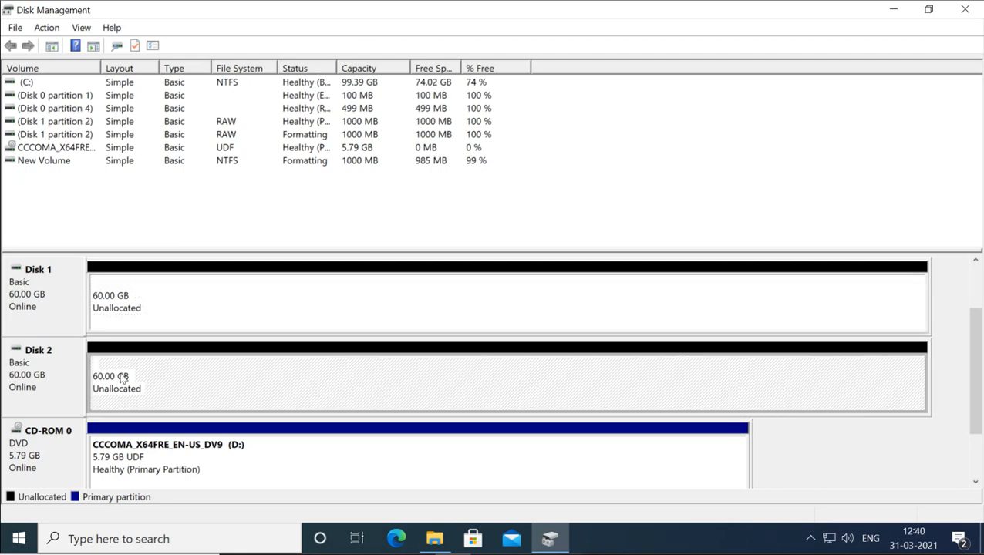
click(204, 302)
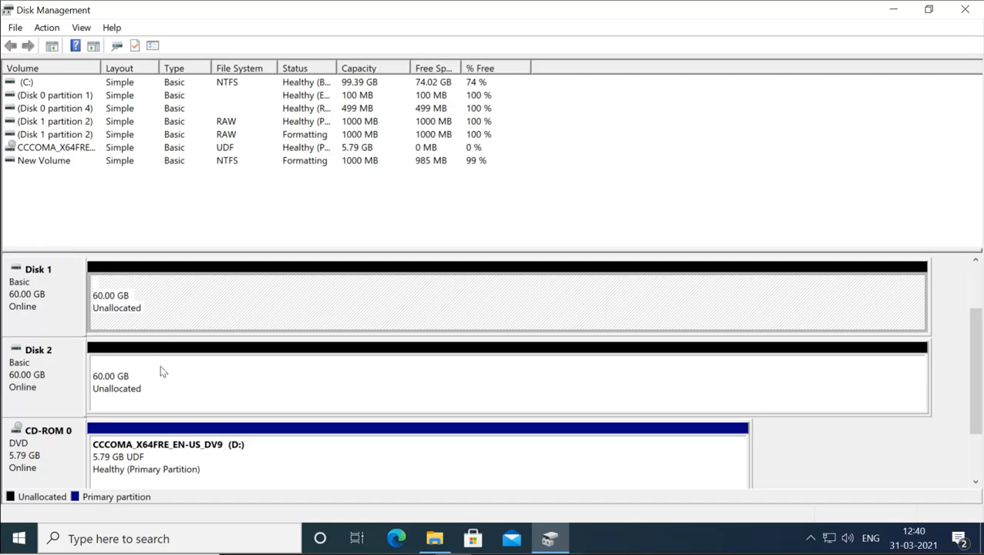
right_click(158, 301)
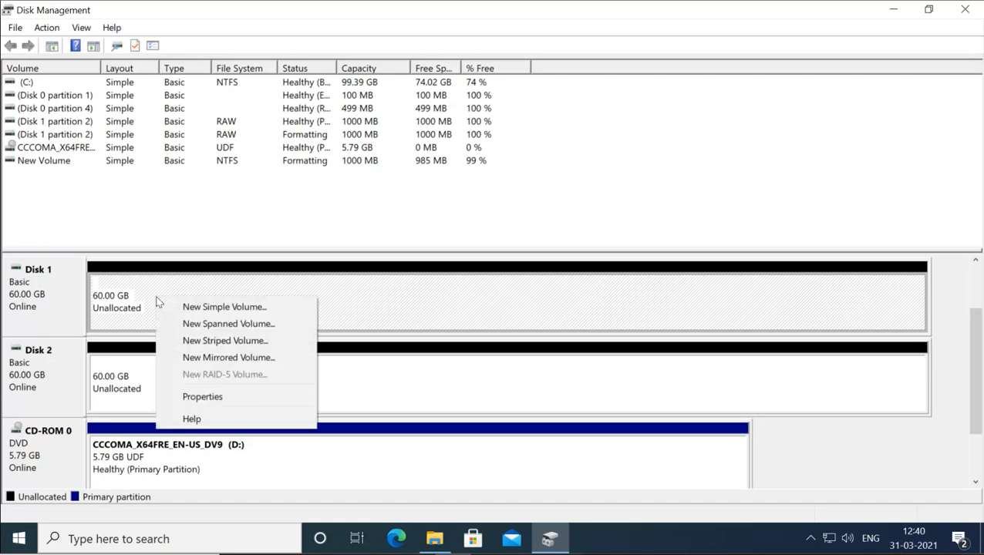
click(114, 291)
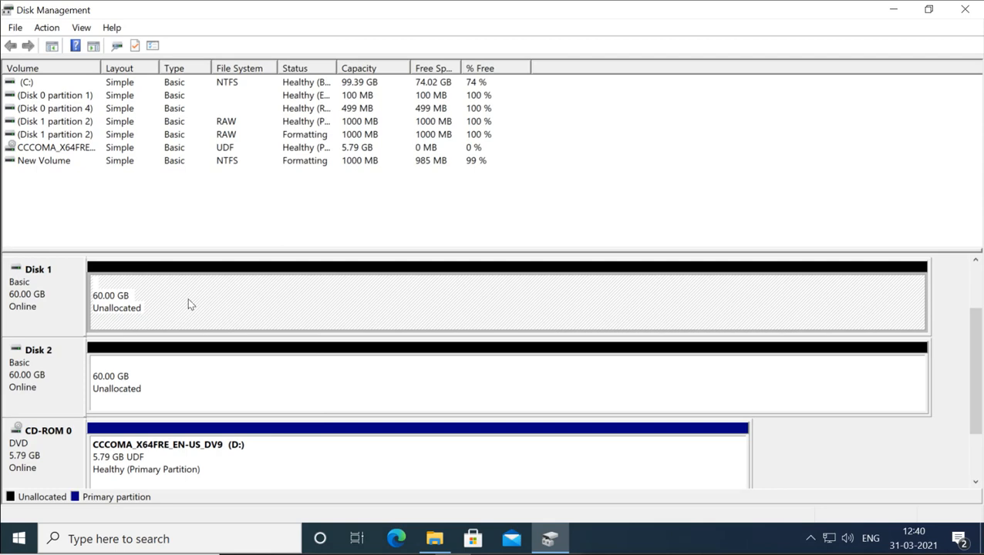
click(173, 383)
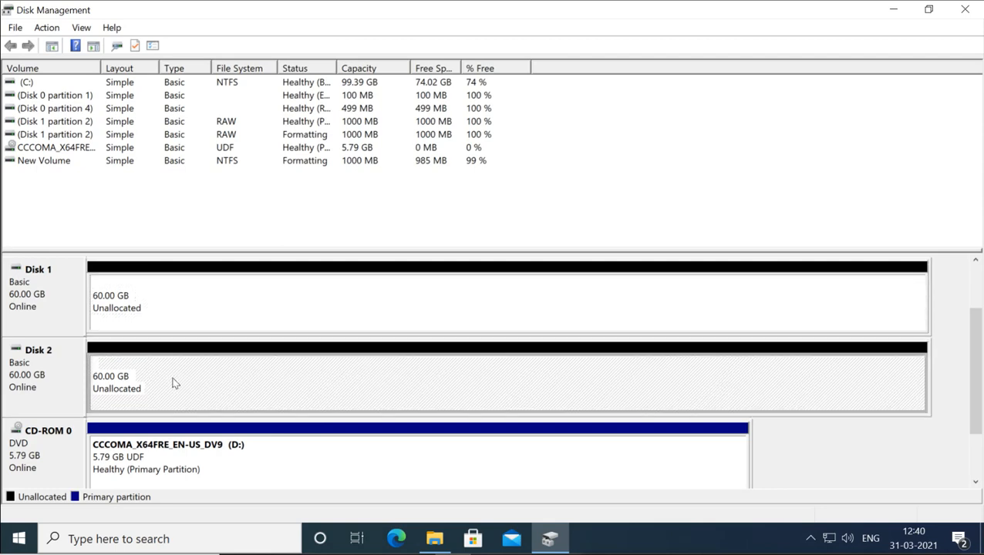
click(176, 318)
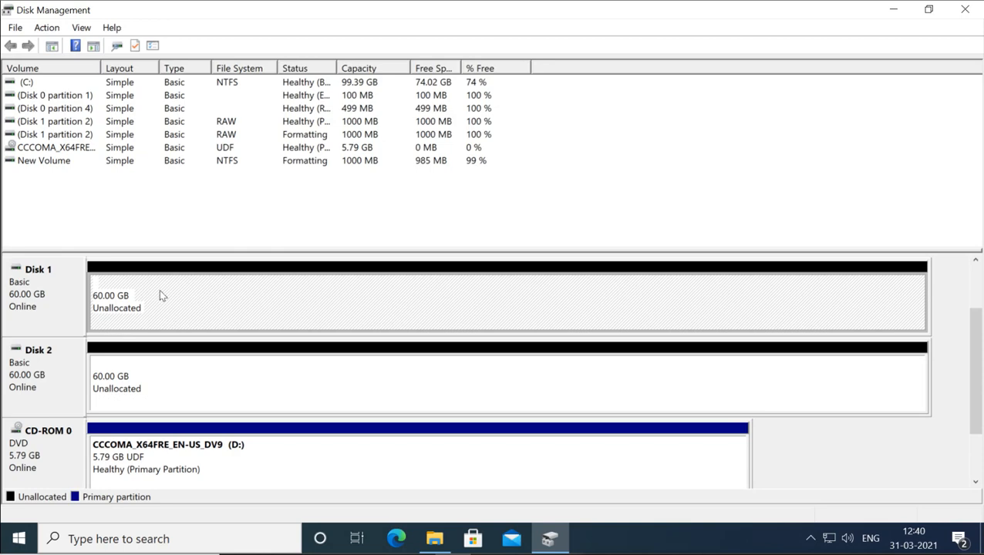
right_click(158, 289)
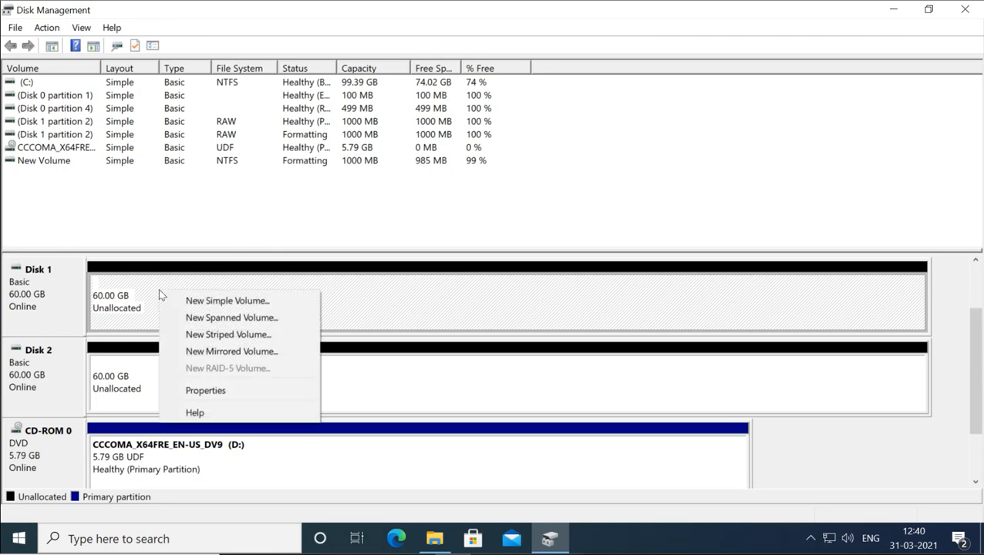
click(145, 293)
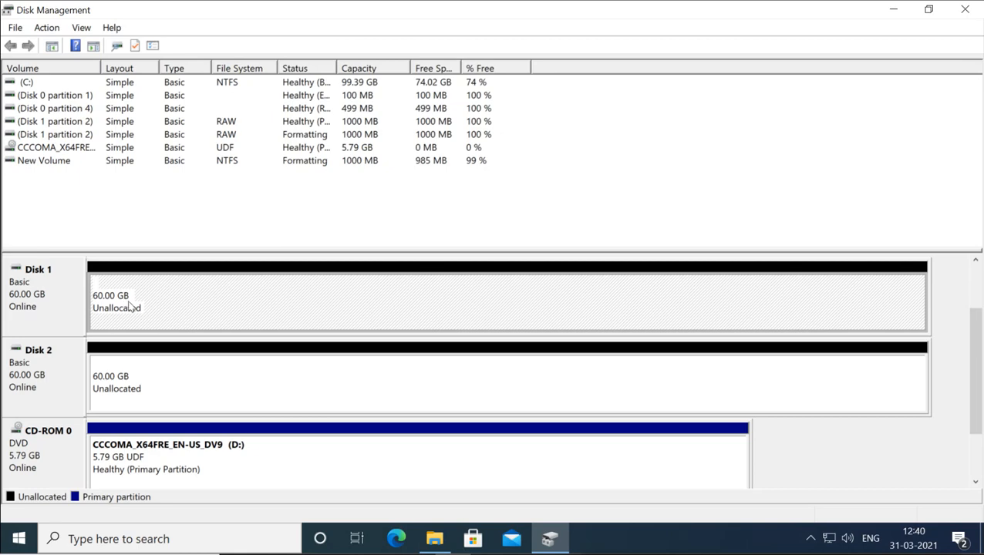
click(139, 377)
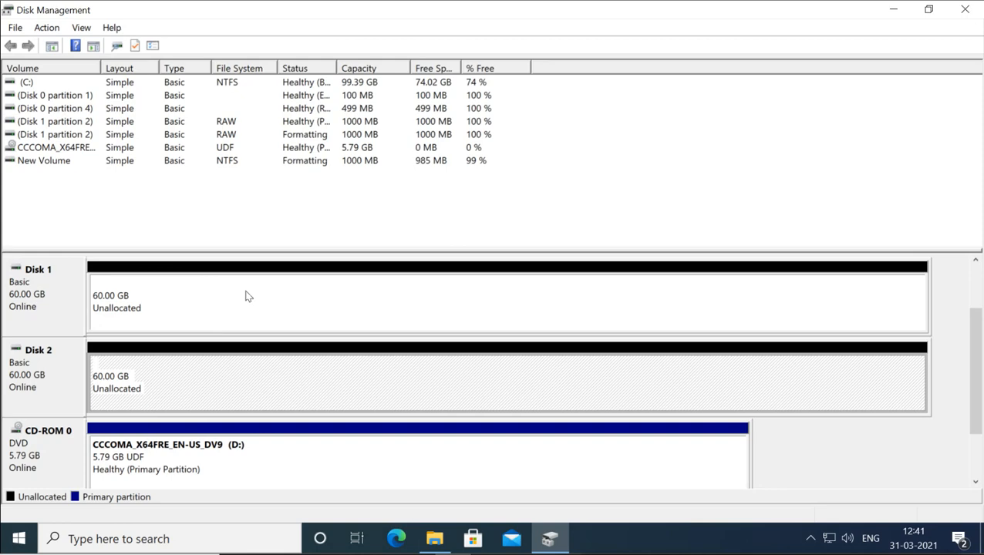
right_click(198, 310)
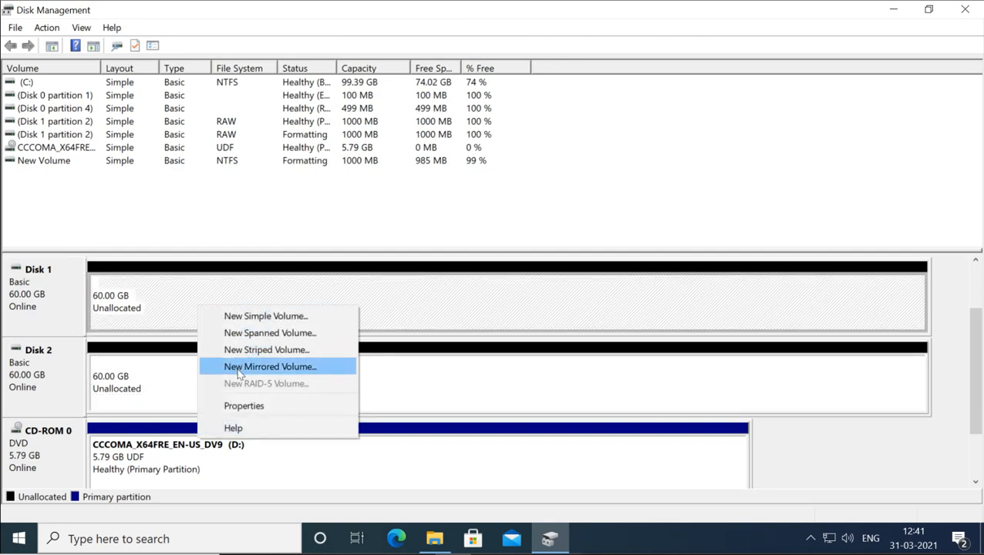
click(133, 289)
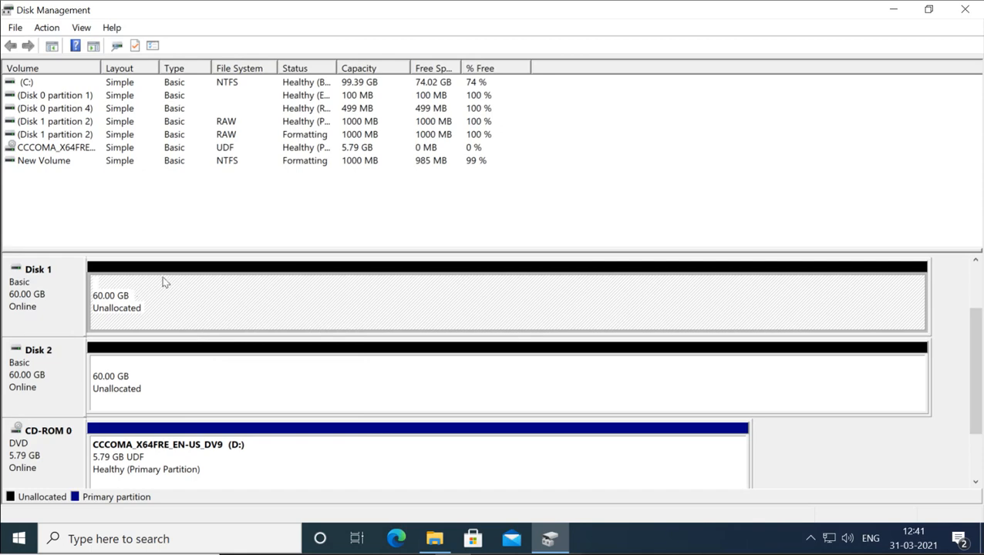
Start a new spanned volume on Disk 1's unallocated space and add Disk 2 to its selected disks
right_click(164, 282)
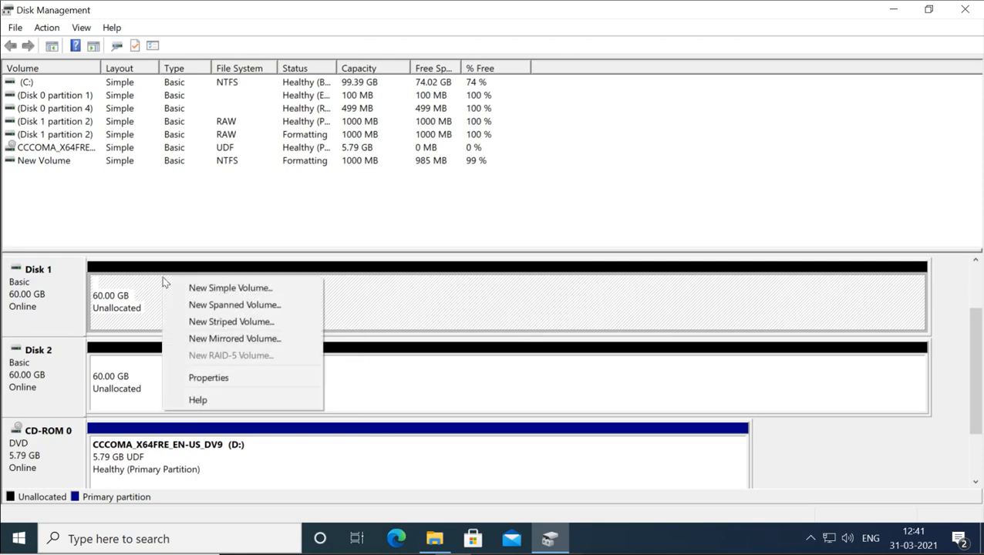
click(223, 307)
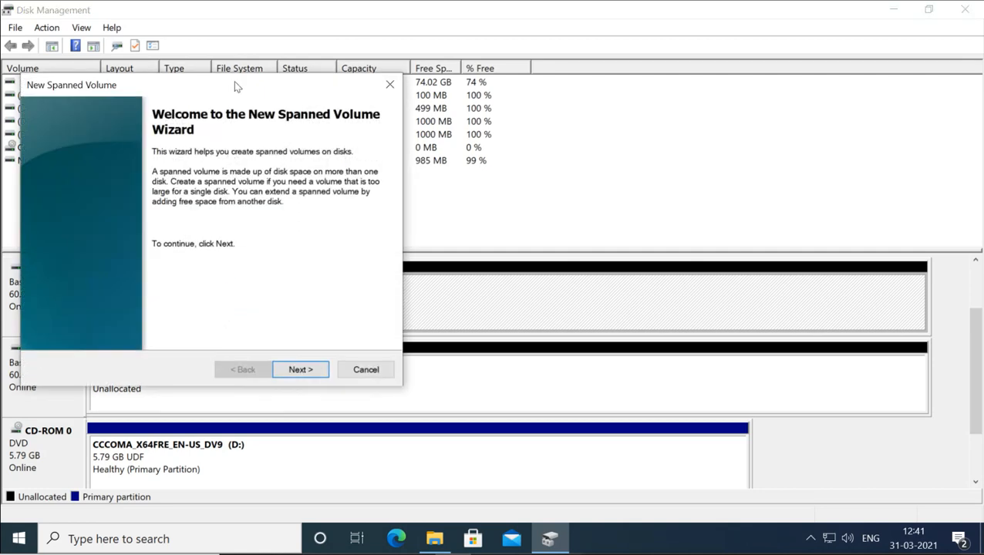
drag(236, 87, 529, 27)
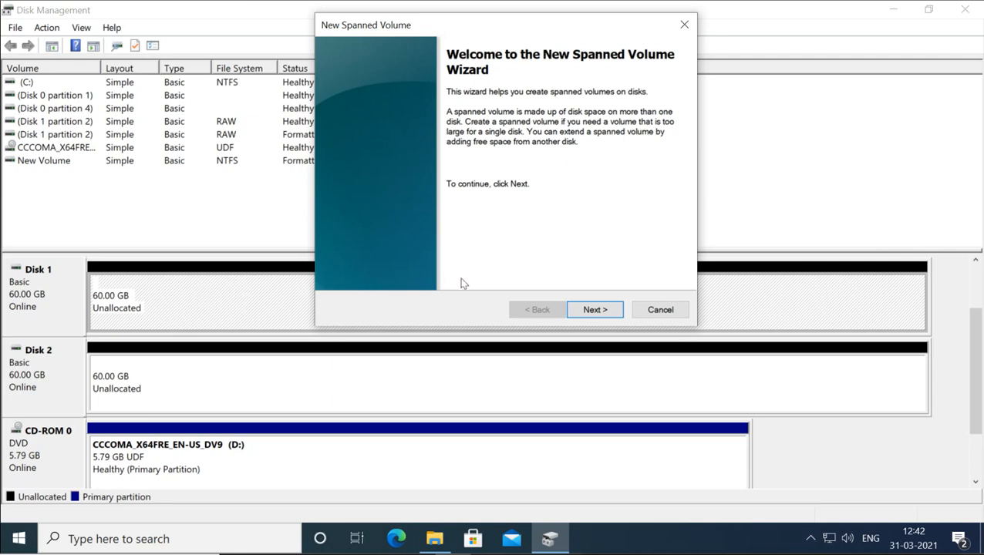
click(595, 309)
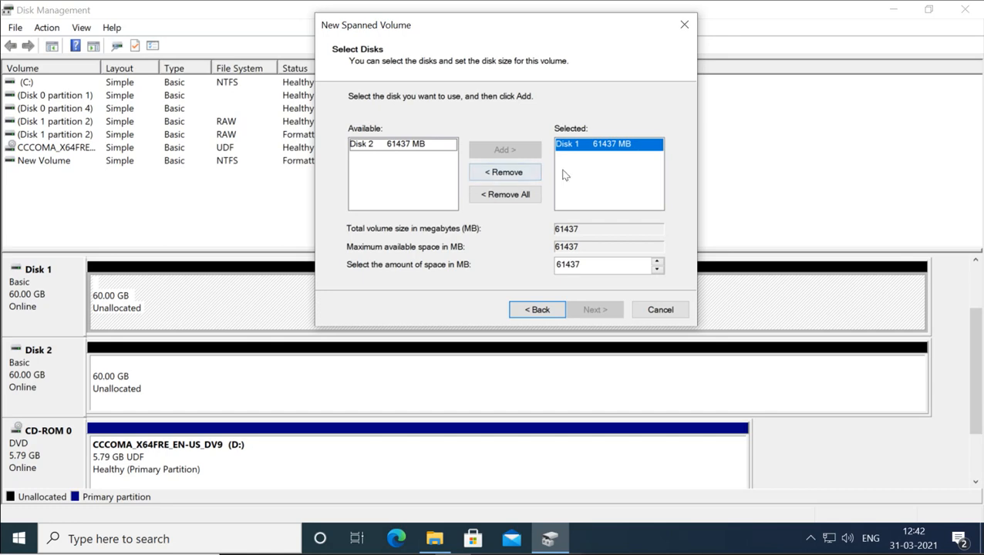
double_click(585, 263)
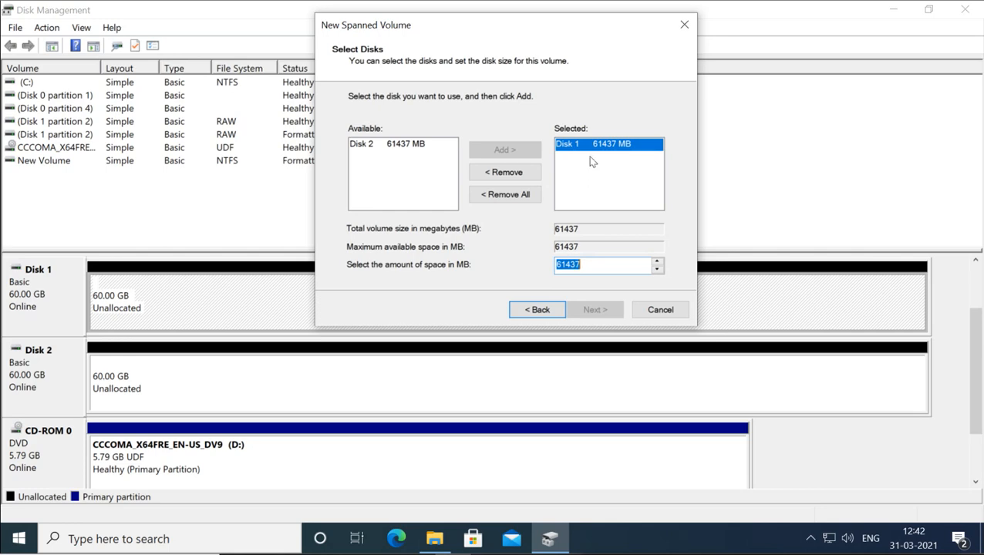
click(381, 148)
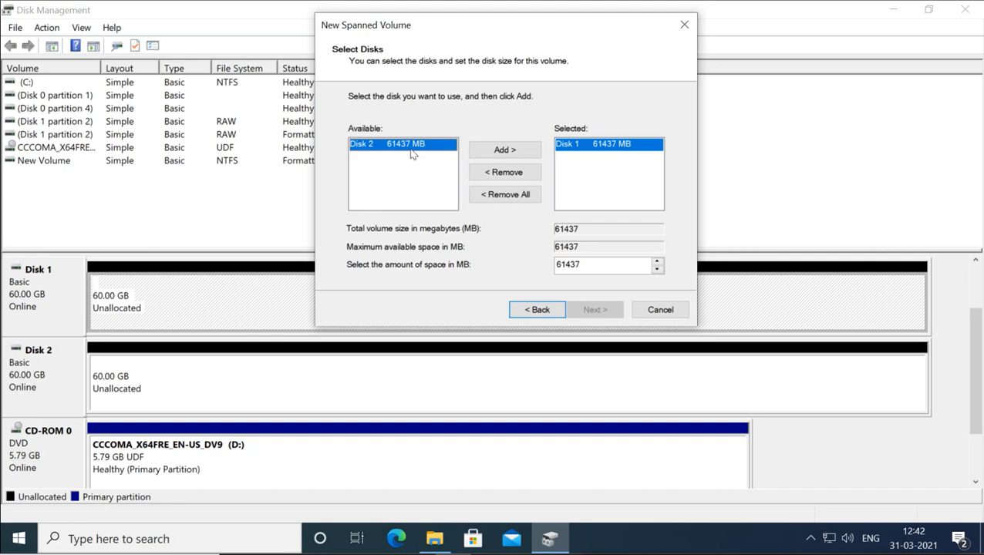
click(513, 153)
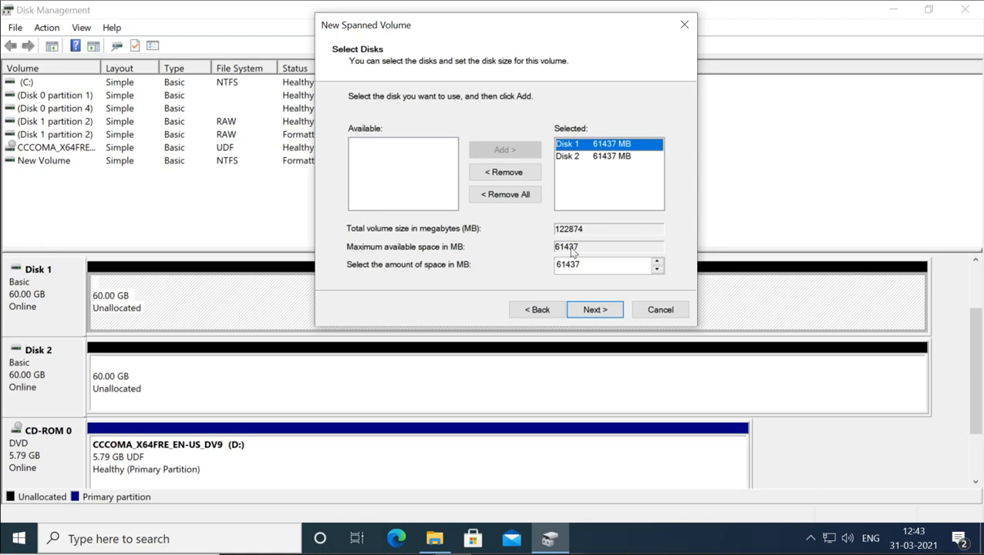
Set Disk 2's share of the spanned volume to 20000 MB, keep Disk 1 at 61437 MB, and accept the disk selection
click(599, 158)
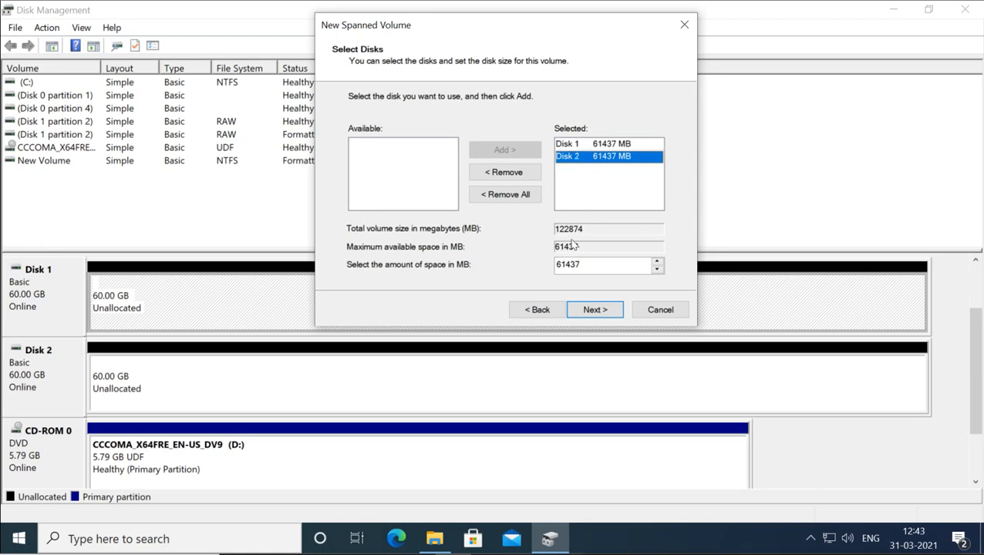
click(602, 147)
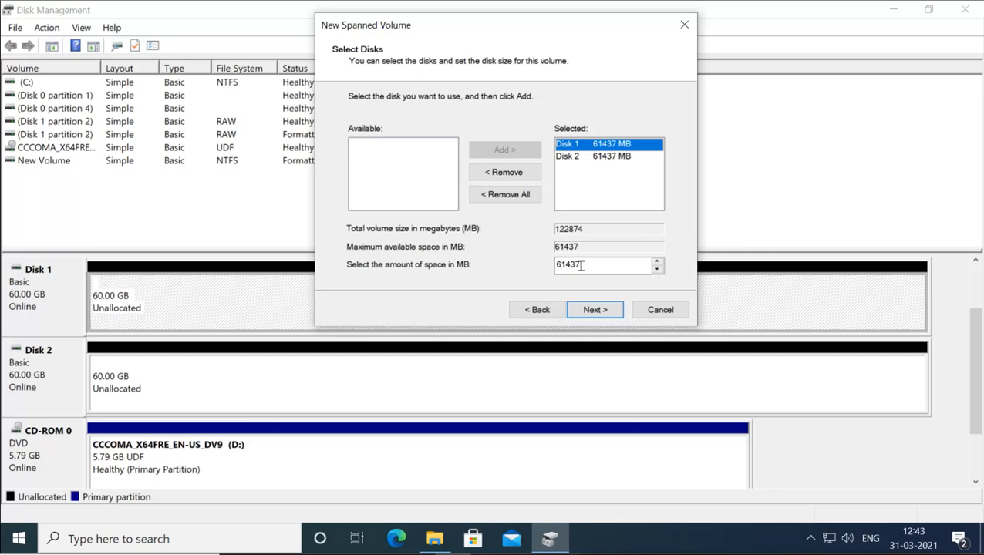
click(581, 159)
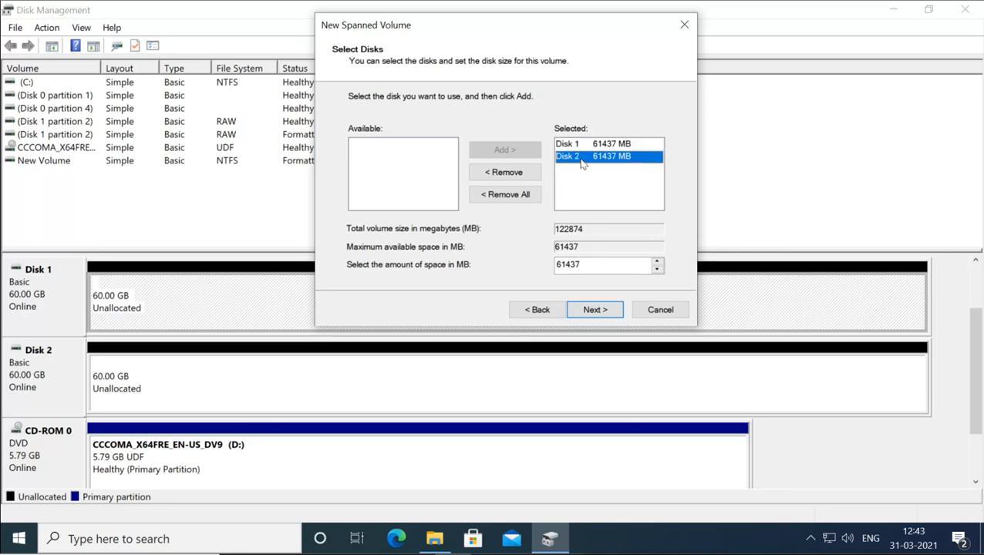
click(586, 263)
double_click(585, 263)
text(2000)
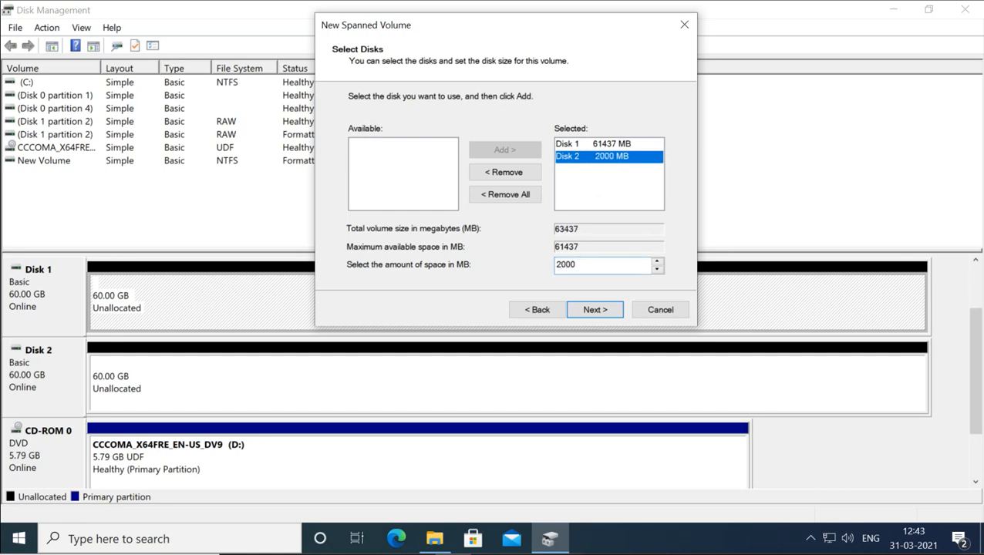
text(0)
click(600, 146)
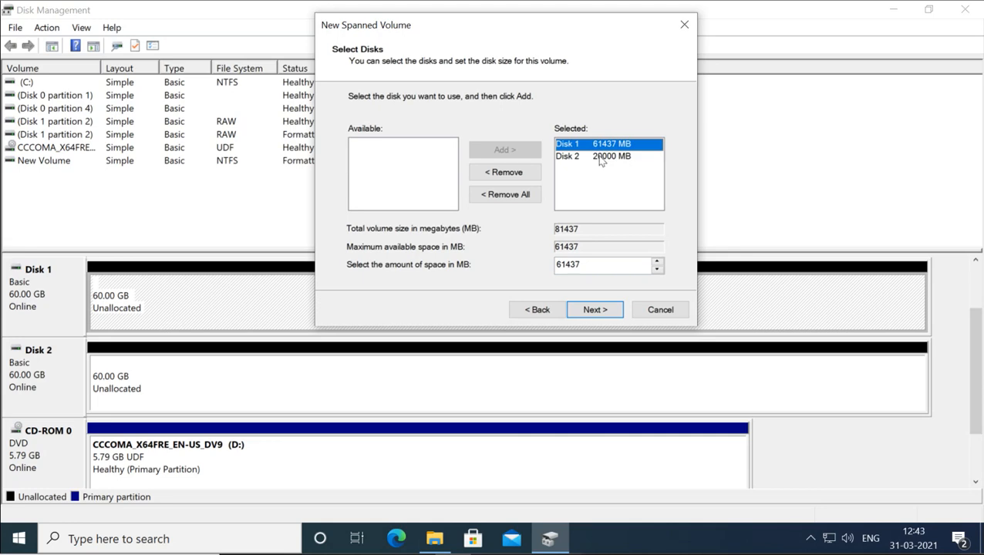
click(600, 158)
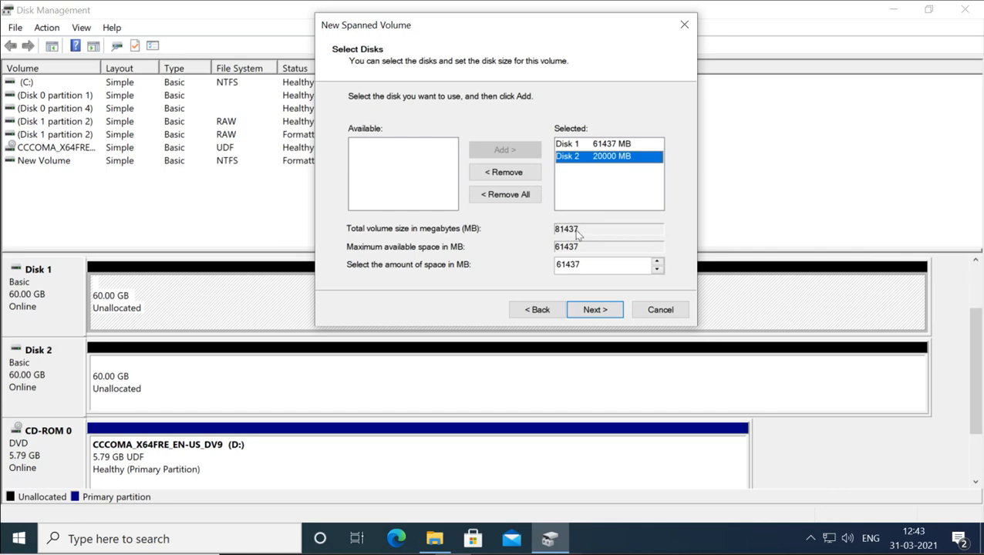
click(595, 310)
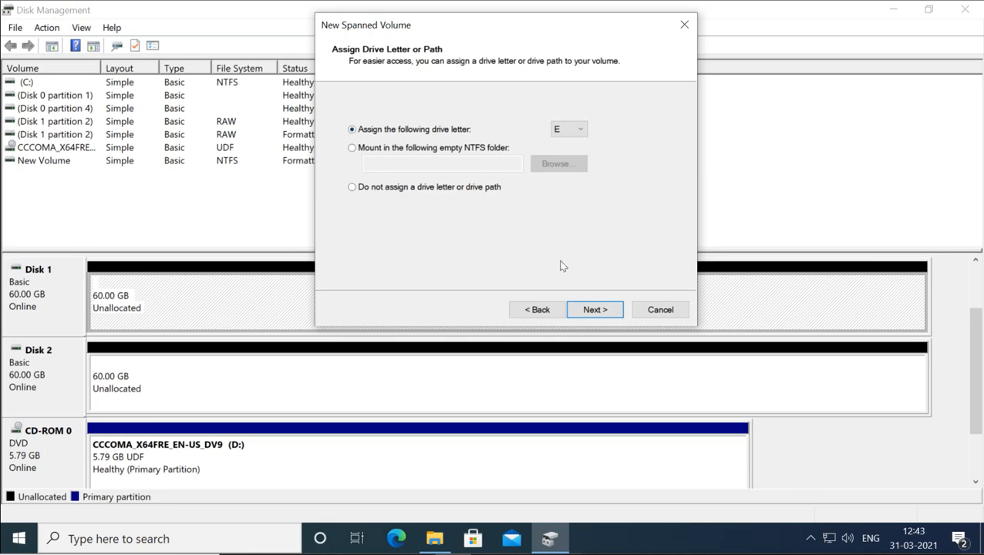
Create the spanned volume with drive letter E and an NTFS quick format, accepting the conversion to dynamic disks
click(599, 310)
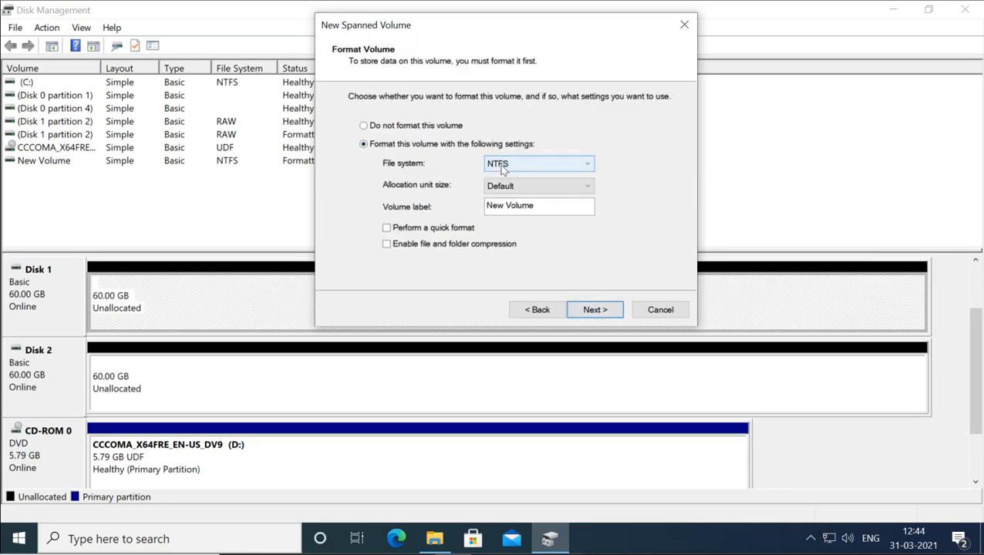
click(387, 229)
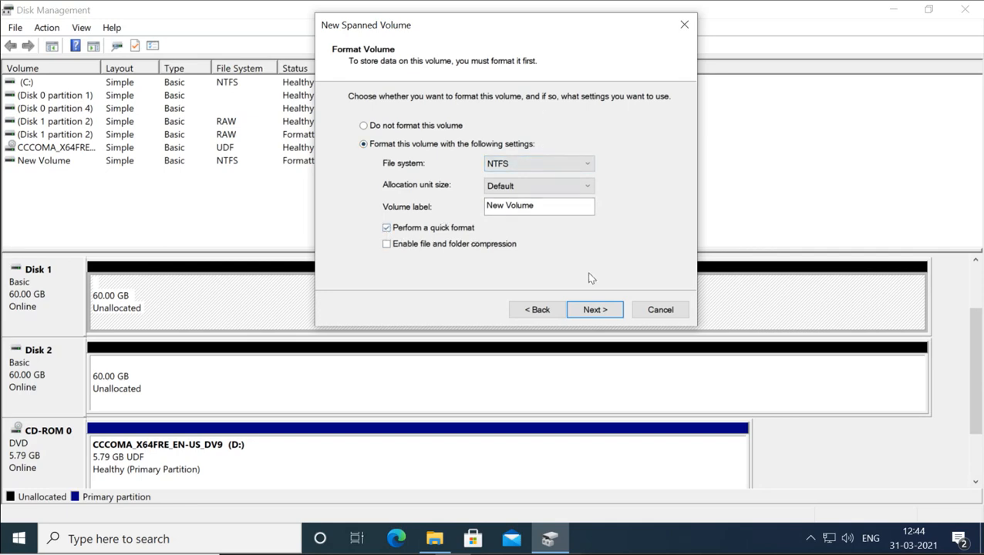
click(594, 311)
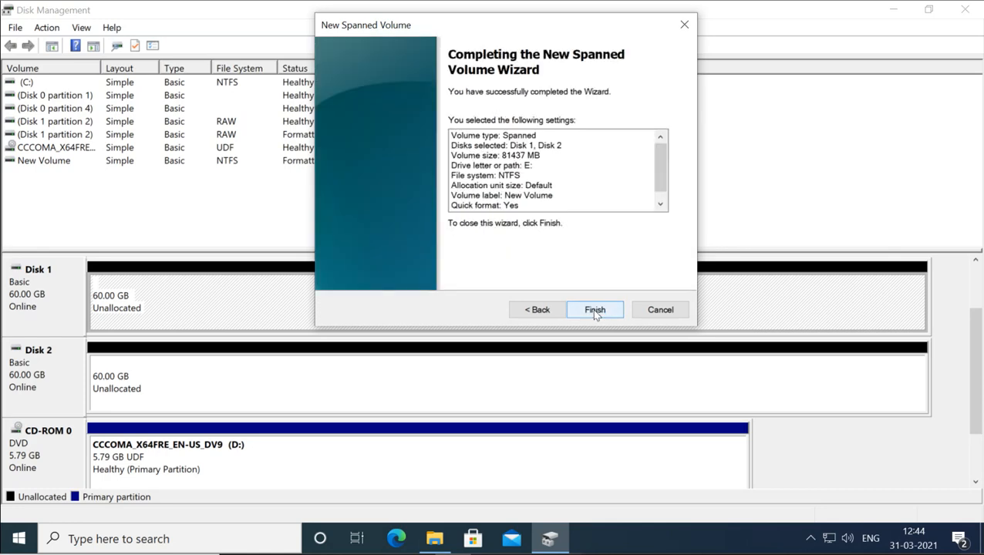
click(594, 311)
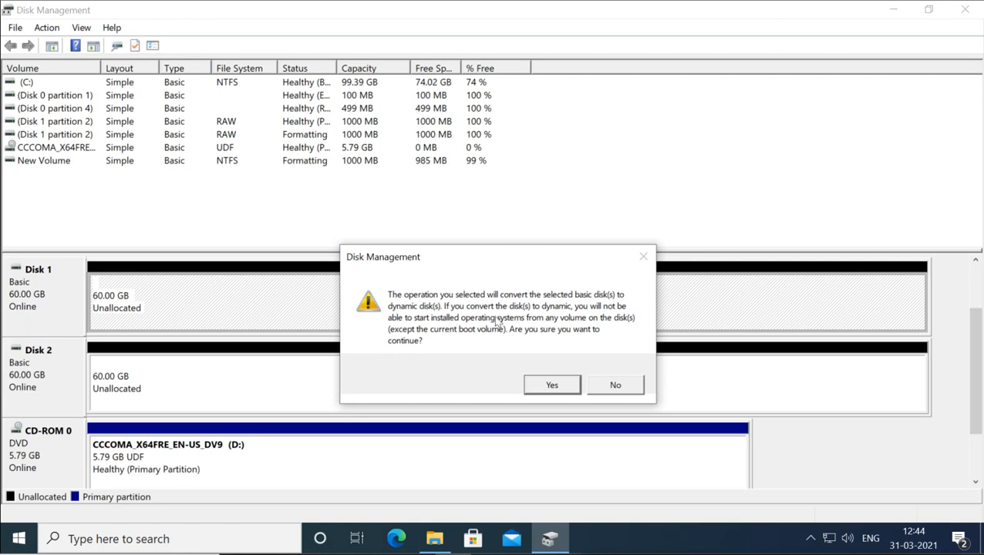
click(552, 385)
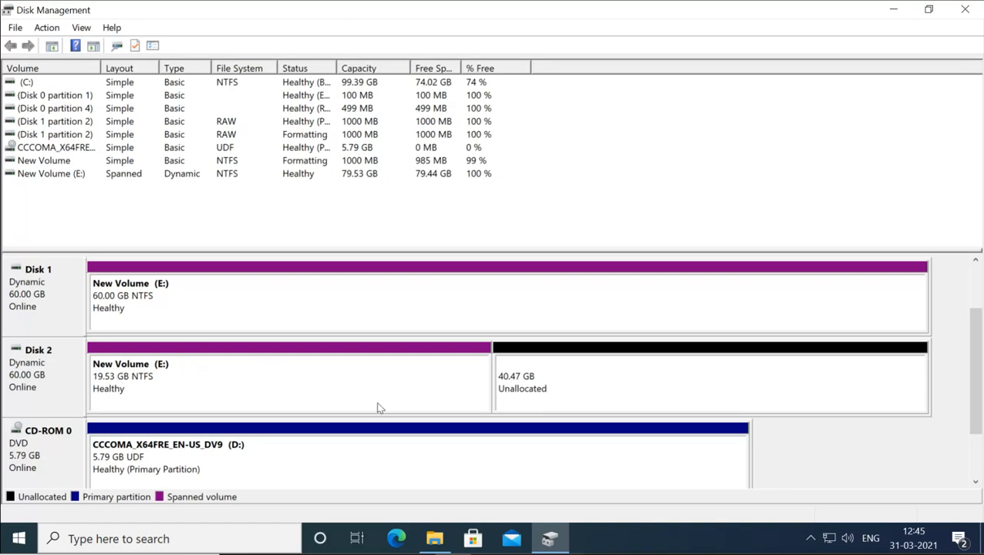
Check the capacity of New Volume (E:) under This PC in File Explorer, and return to Disk Management
click(435, 538)
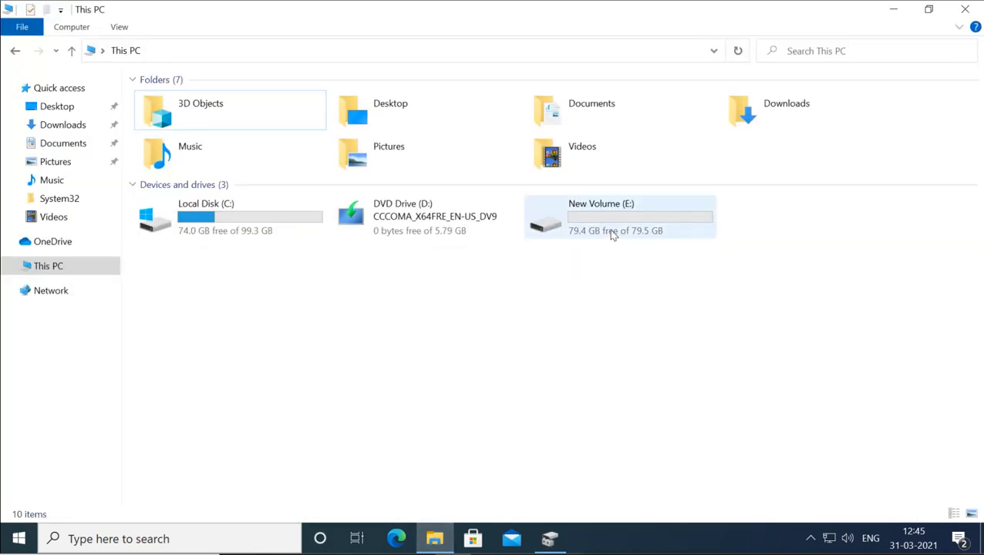
mouse_move(613, 234)
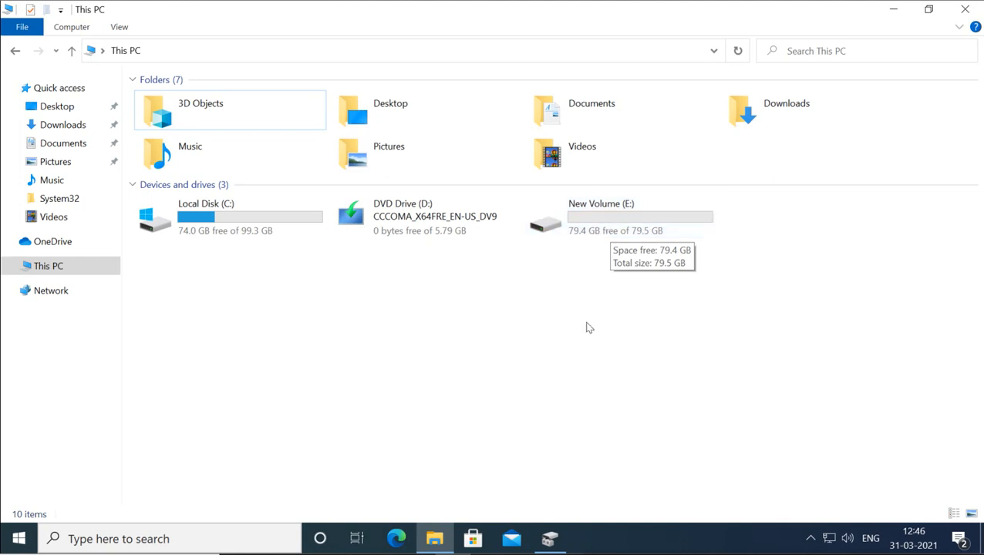
click(550, 538)
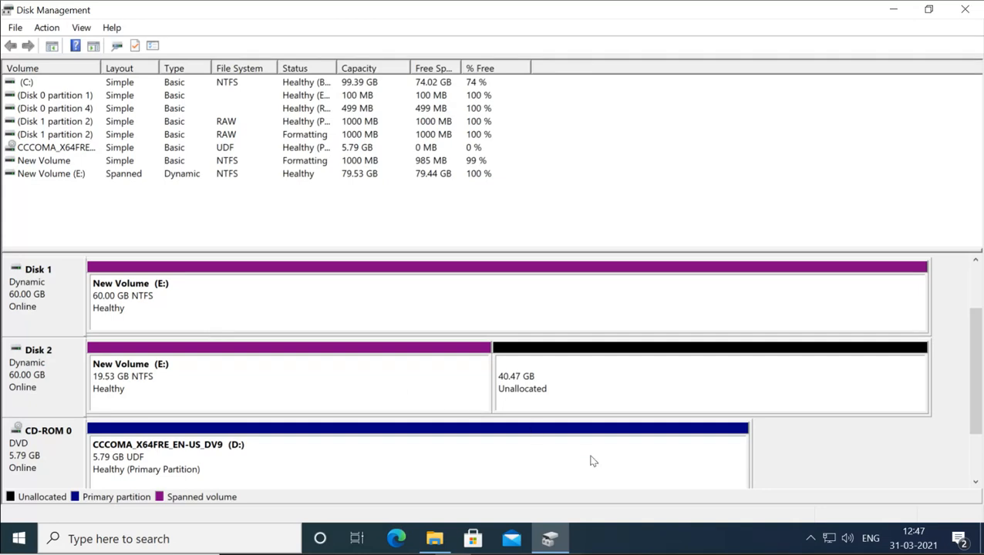
Delete the spanned New Volume (E:) from Disk 1 and Disk 2, confirming the data erasure
right_click(296, 351)
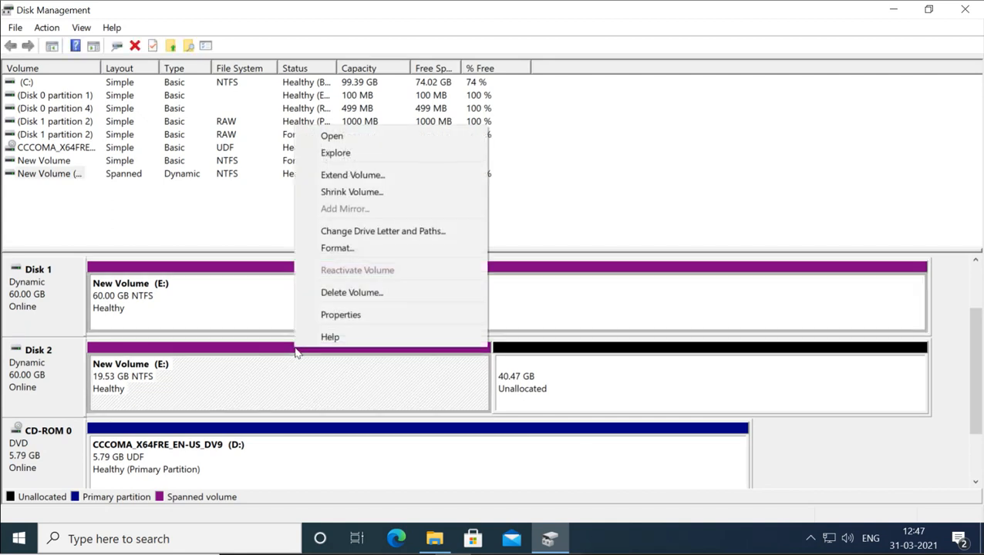
click(351, 294)
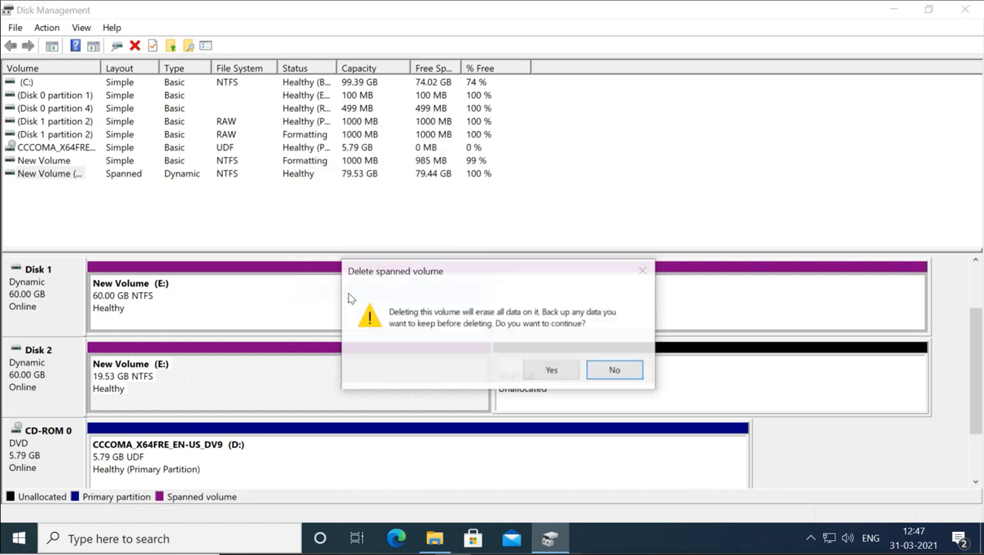
click(553, 371)
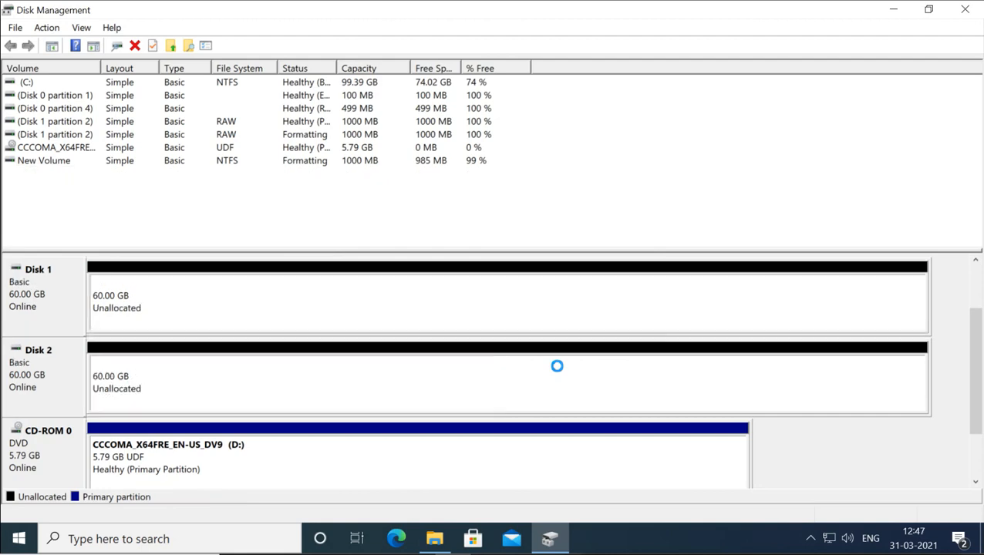
right_click(209, 270)
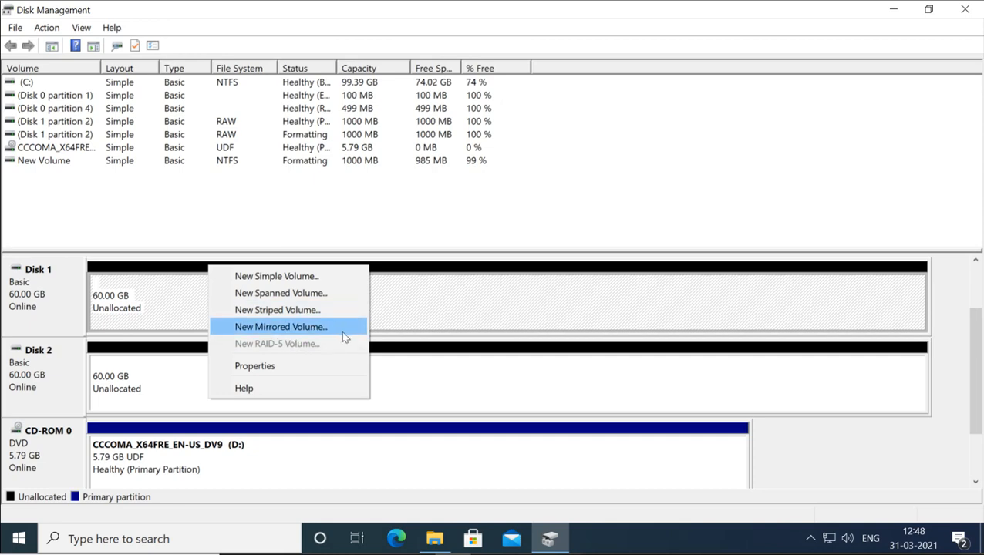
click(476, 299)
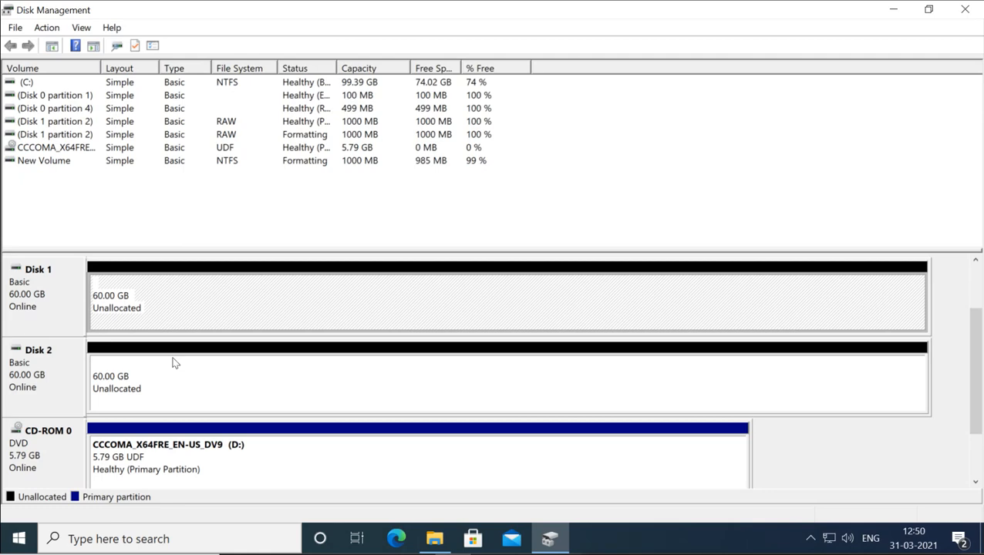
Examine the New Striped Volume option for Disk 1's unallocated space and compare the unallocated areas of Disk 1 and Disk 2
right_click(171, 310)
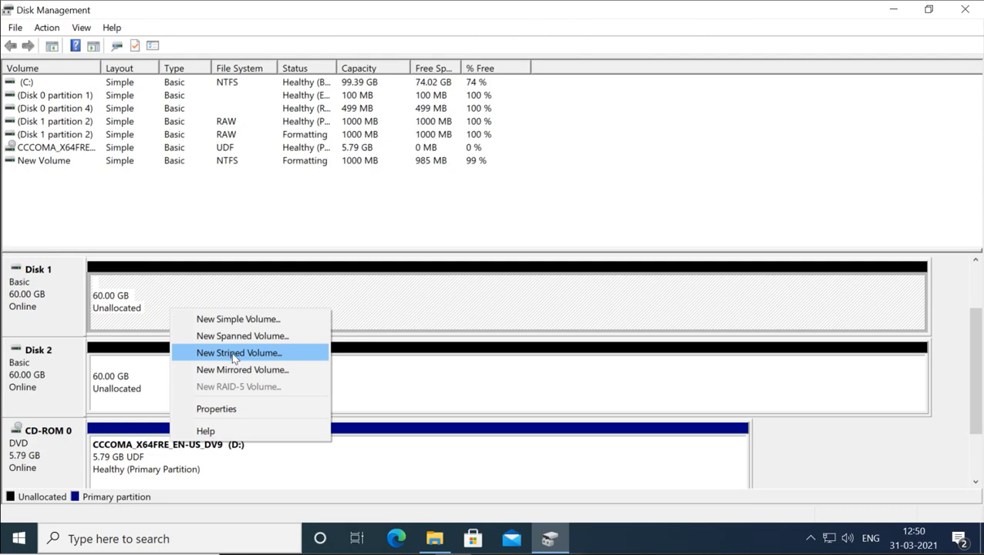
click(133, 310)
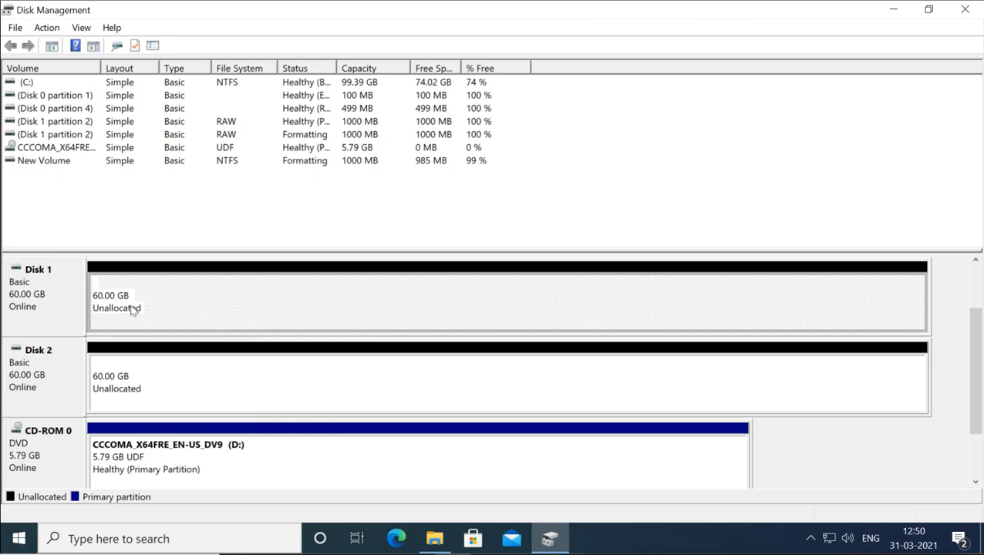
click(142, 391)
click(154, 389)
click(150, 309)
click(158, 375)
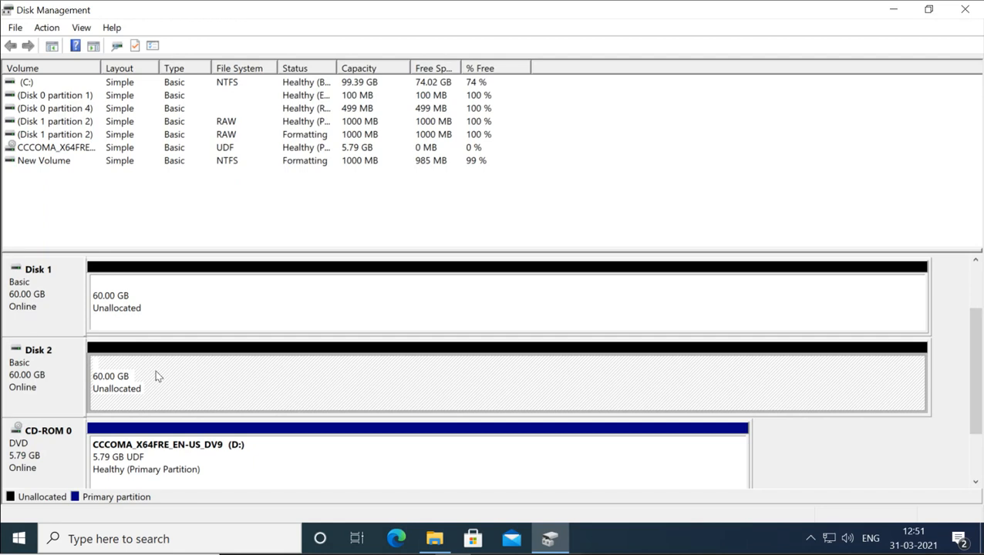
click(145, 326)
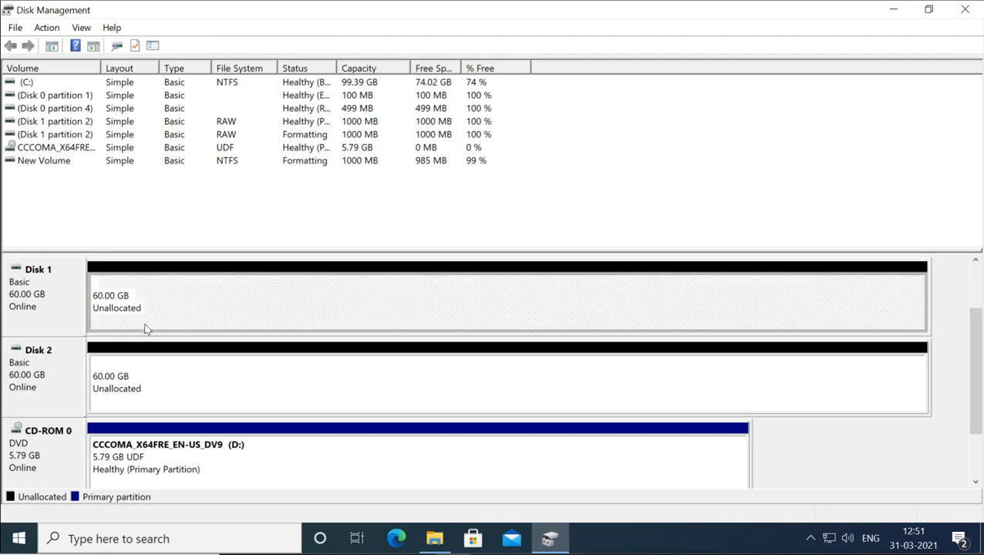
click(150, 374)
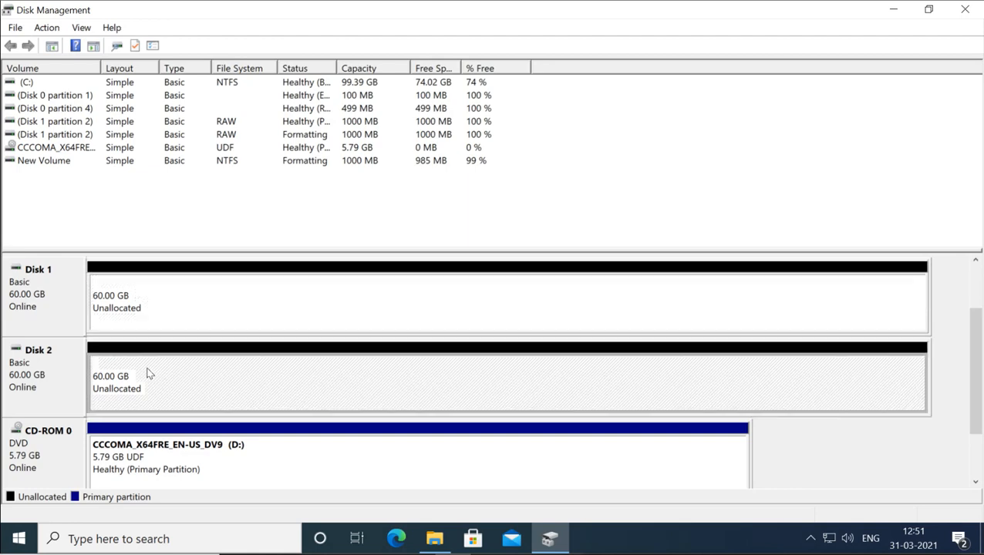
click(144, 309)
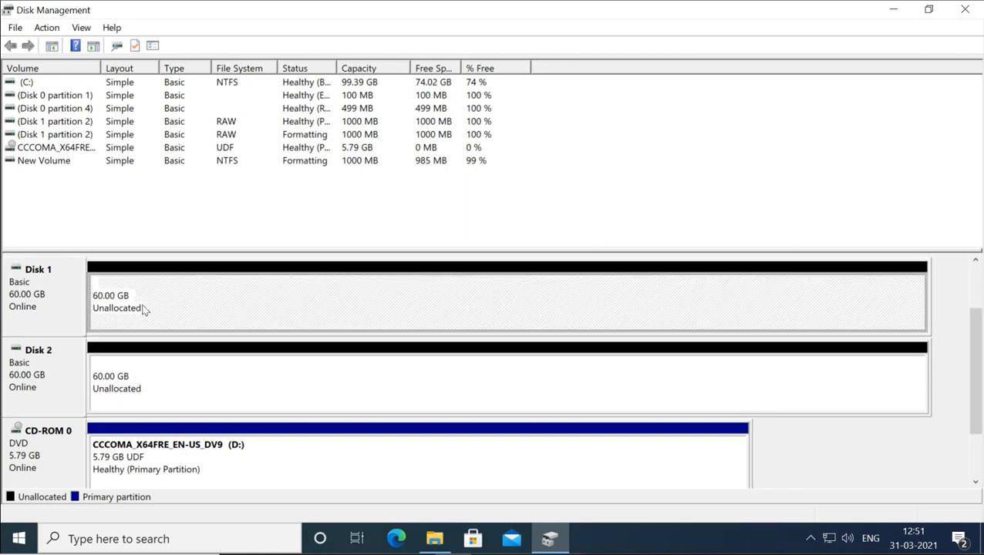
click(147, 369)
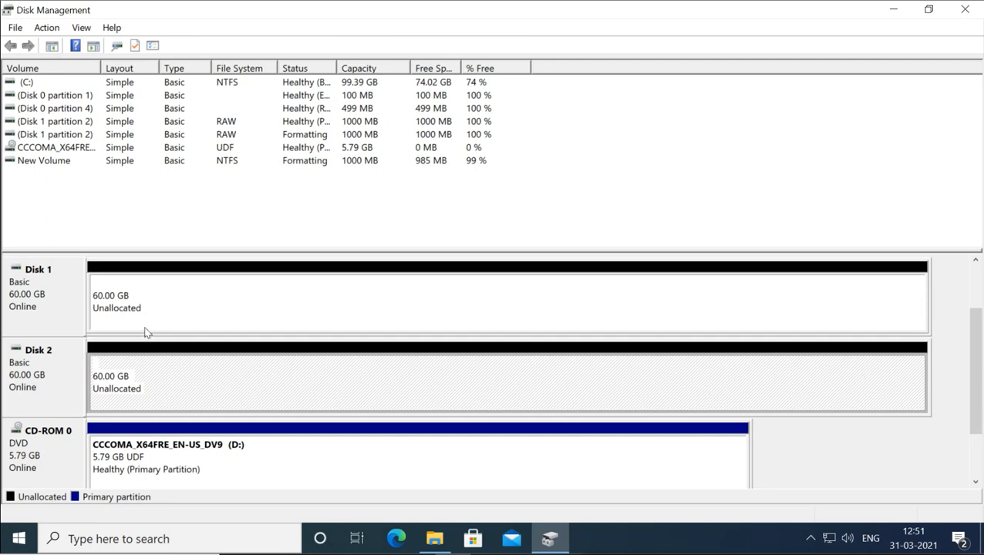
click(147, 331)
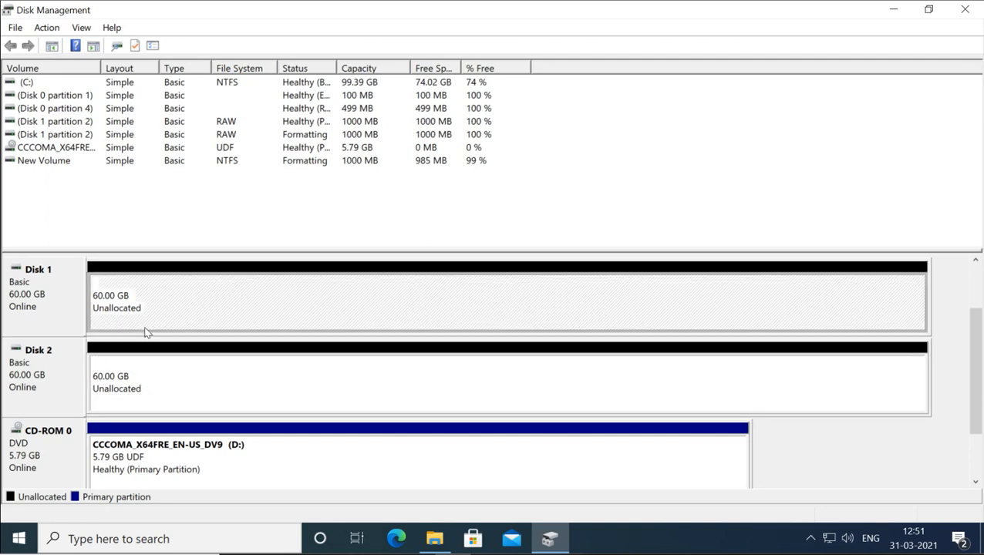
click(151, 371)
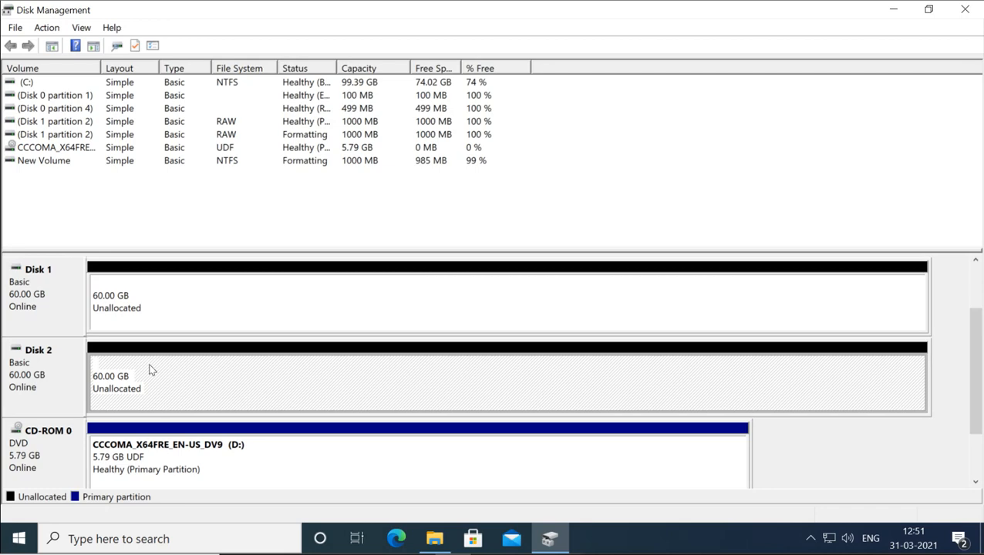
click(150, 331)
click(151, 370)
right_click(148, 291)
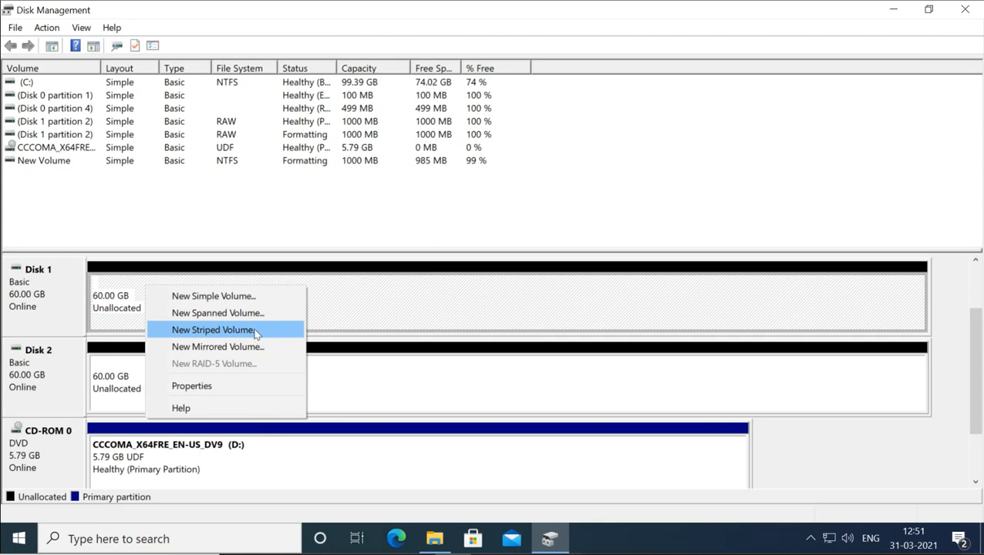
click(321, 321)
click(323, 369)
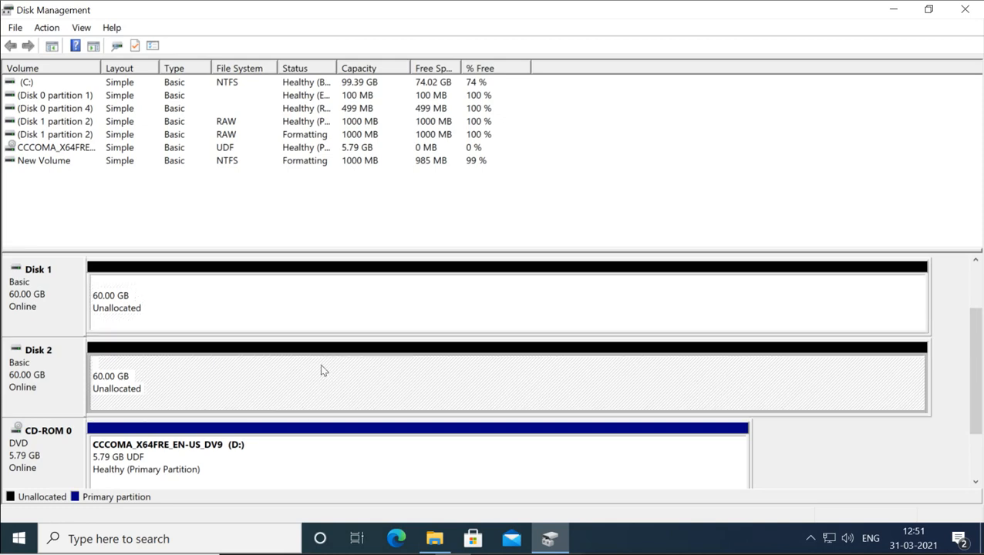
Examine the New Mirrored Volume option among the volume types for Disk 1's unallocated space
click(157, 306)
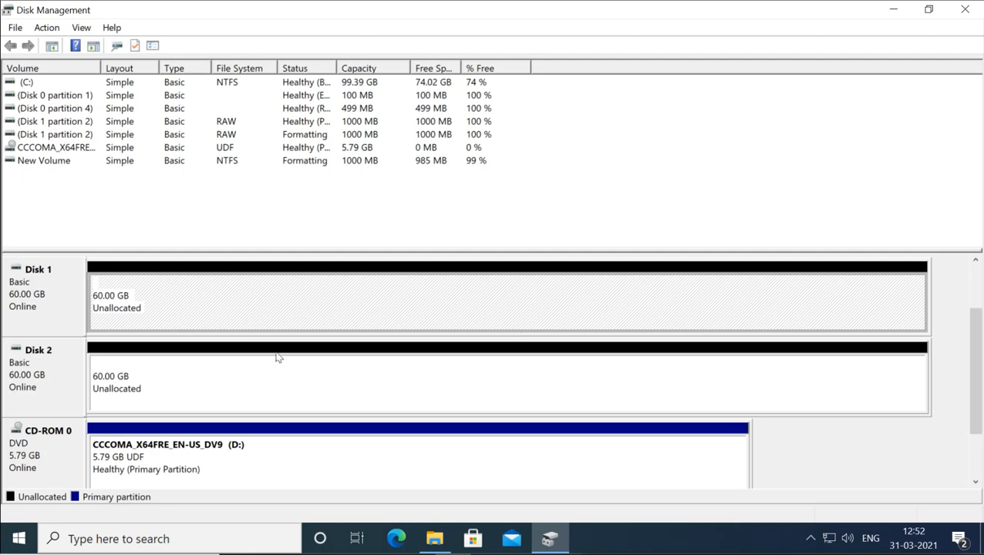
right_click(159, 321)
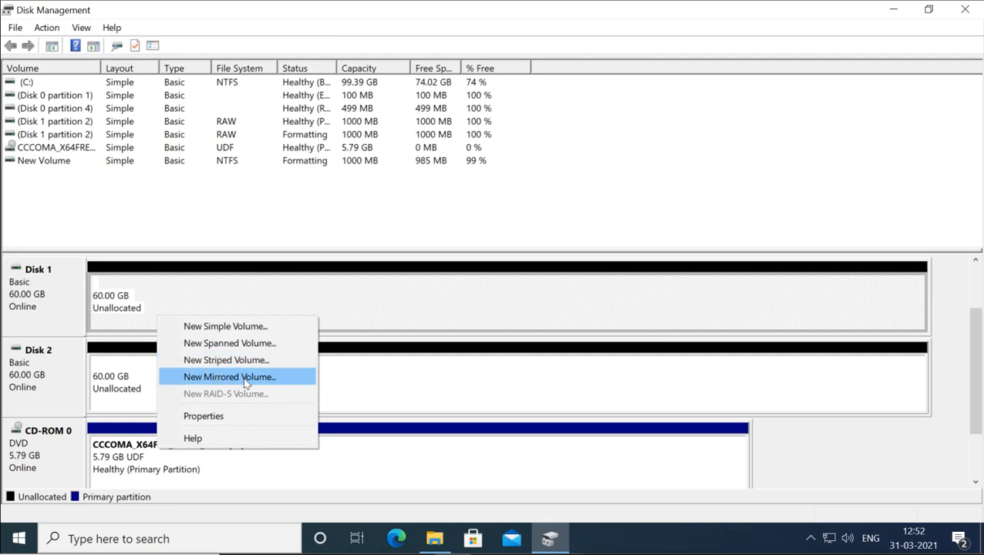
click(372, 271)
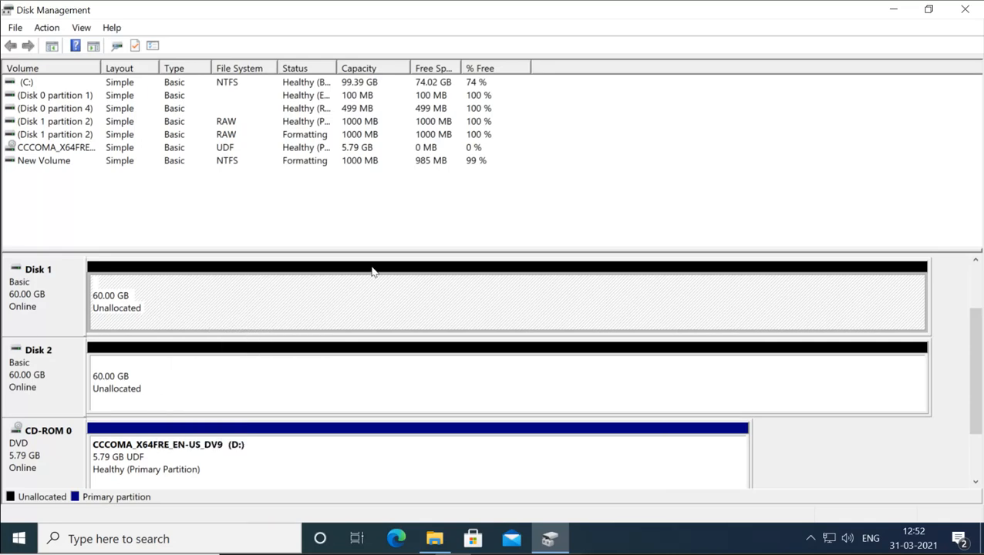
right_click(212, 292)
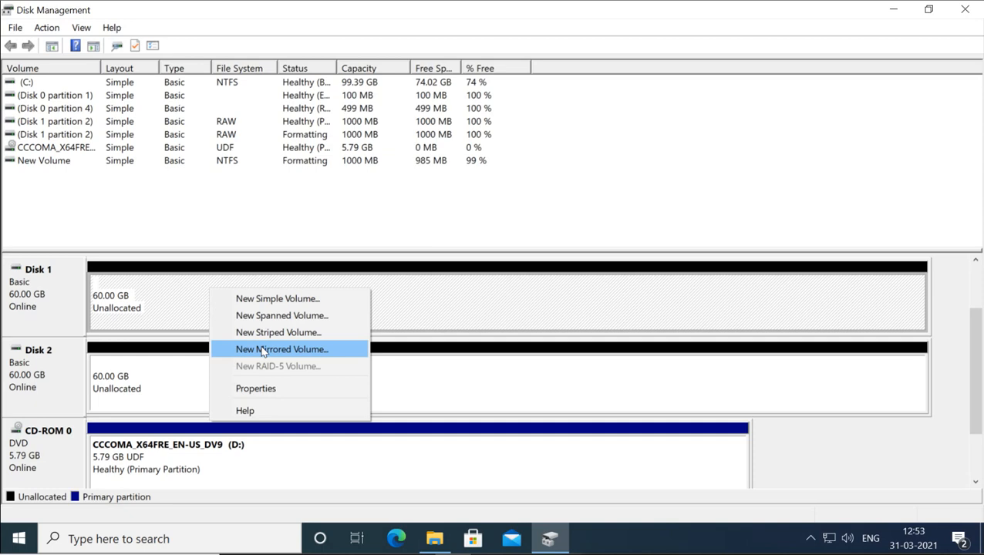
click(175, 317)
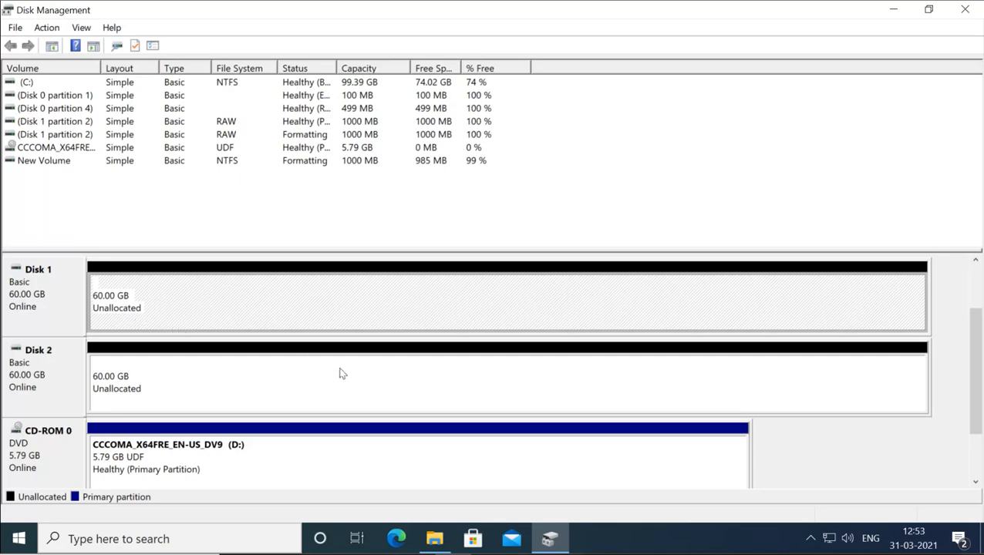
Review the drives listed under This PC in File Explorer, and return to Disk Management
click(436, 540)
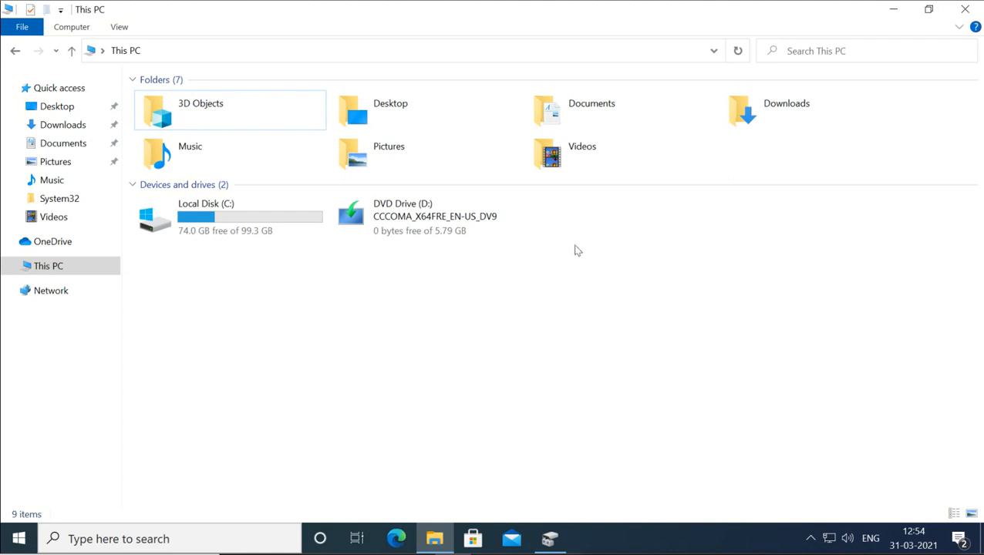
click(555, 538)
click(306, 391)
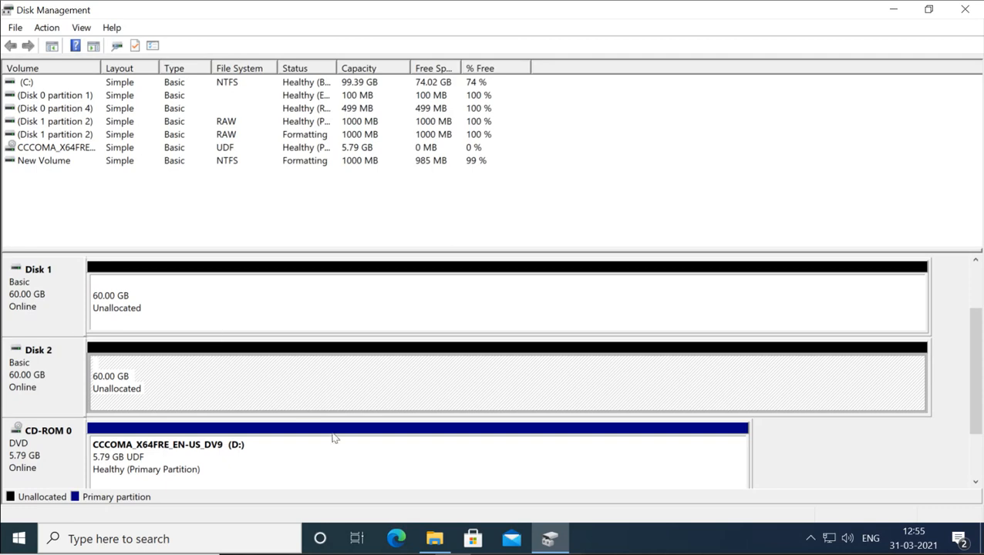
click(430, 538)
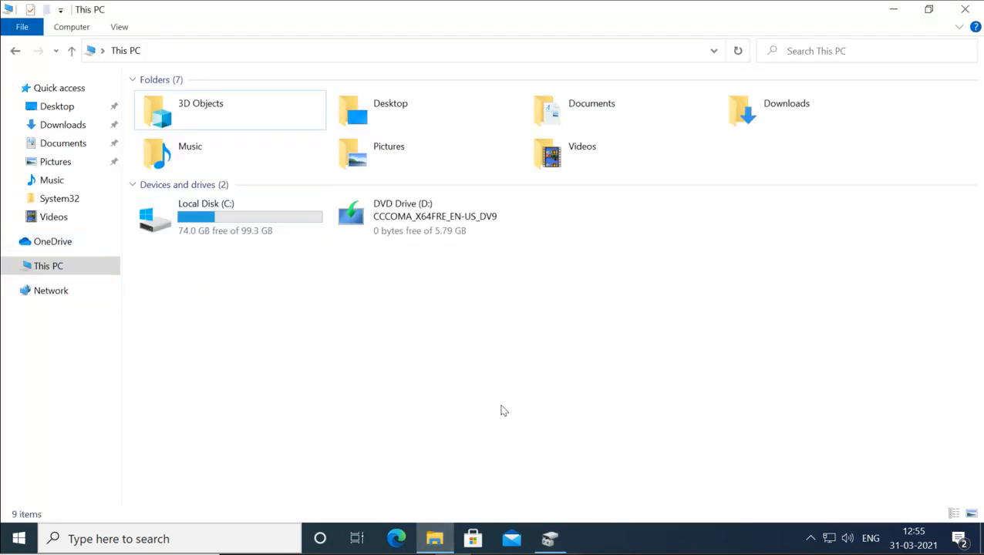
click(548, 538)
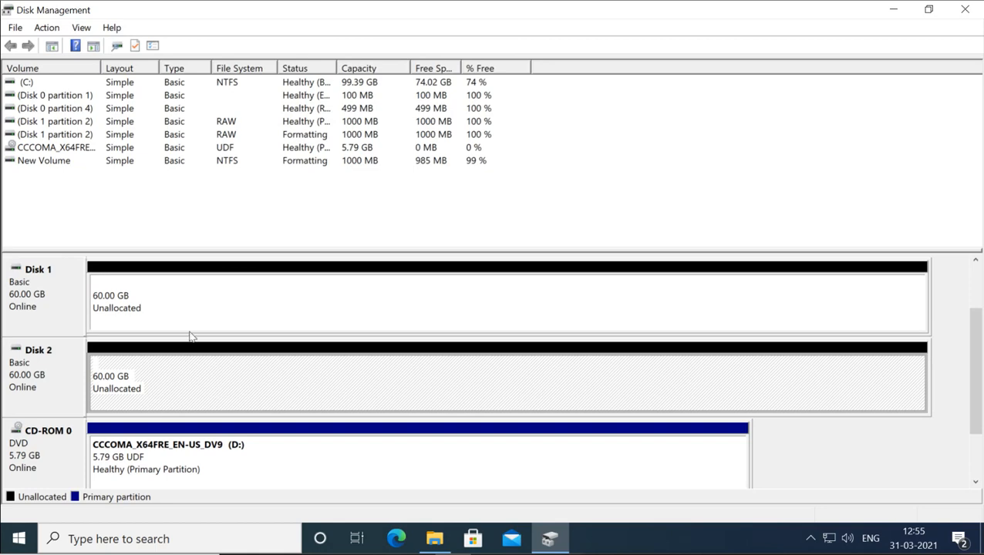
Examine the striped and RAID-5 volume options for the unallocated space on Disk 1 and Disk 2
right_click(139, 305)
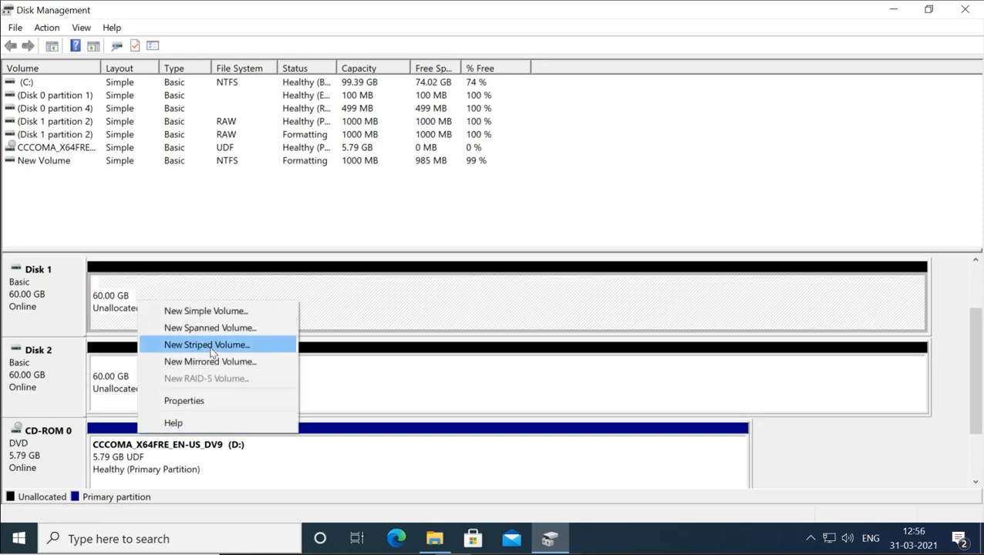
click(323, 316)
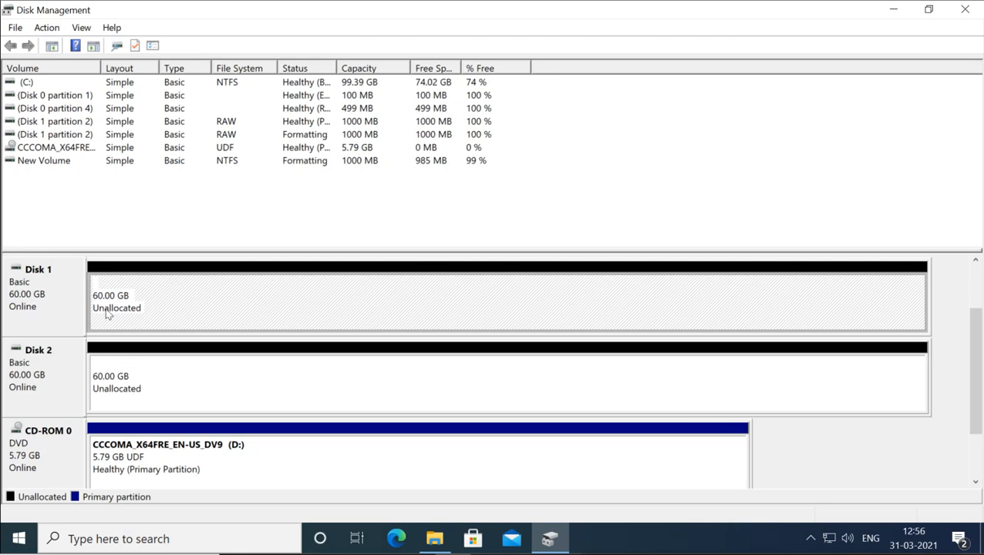
right_click(179, 310)
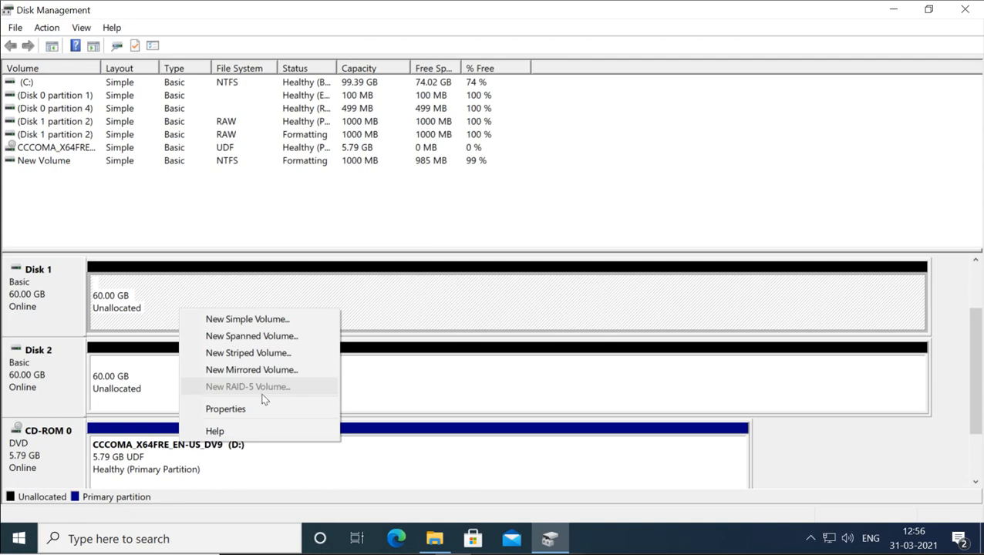
click(370, 389)
click(229, 287)
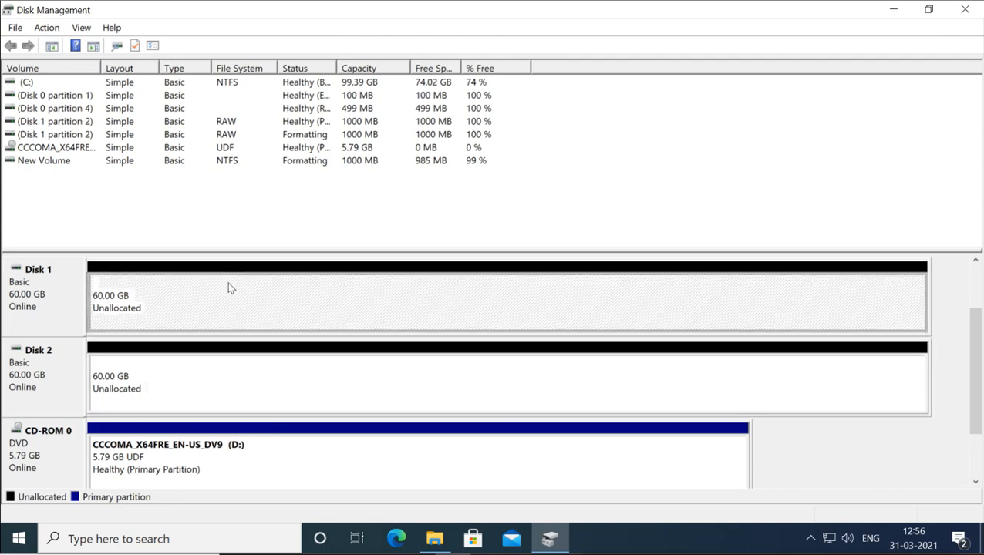
click(225, 362)
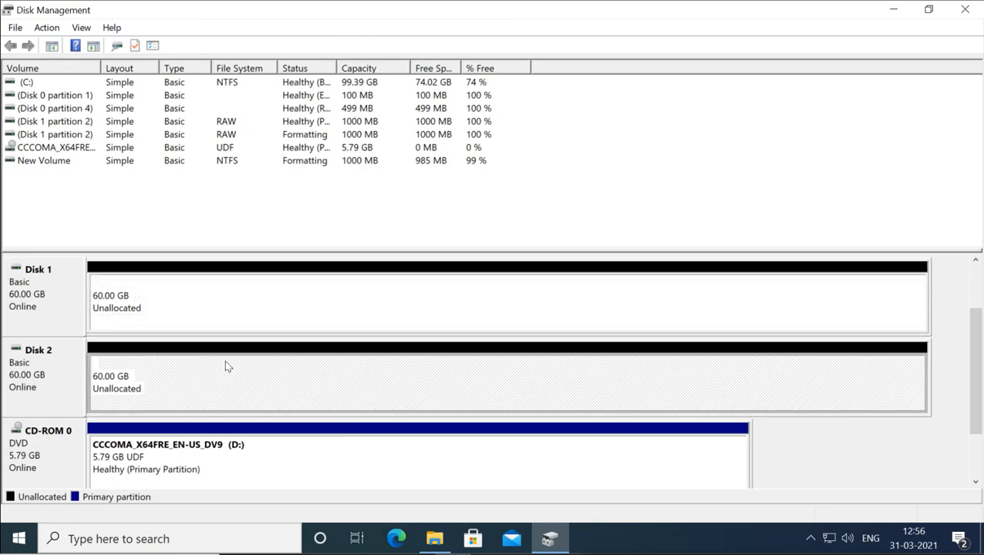
right_click(226, 366)
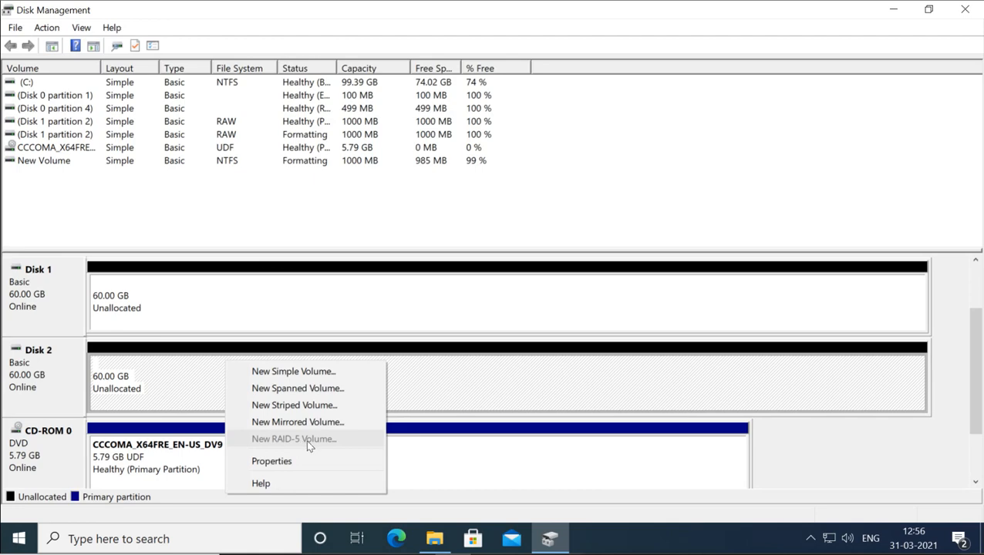
click(434, 398)
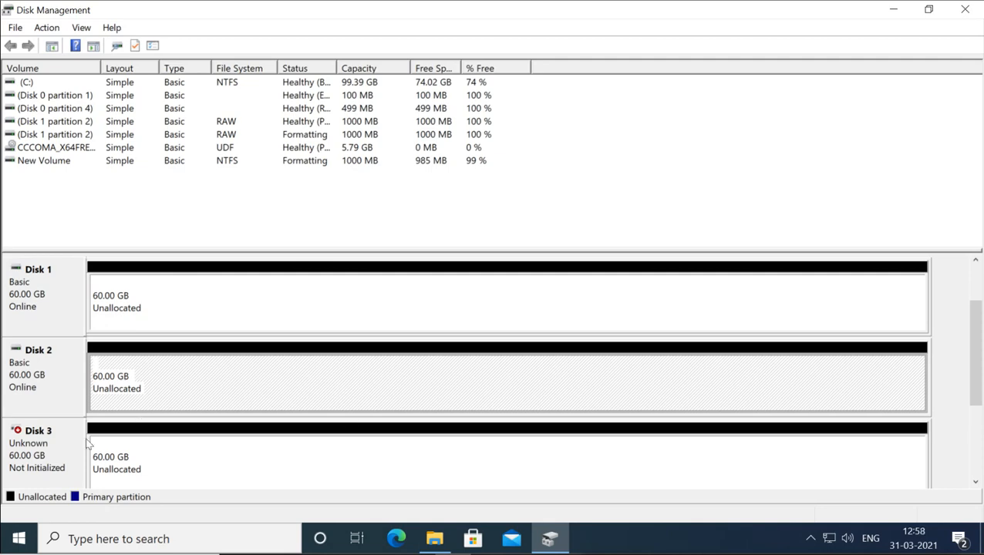
Initialize Disk 3 with the MBR (Master Boot Record) partition style
right_click(46, 458)
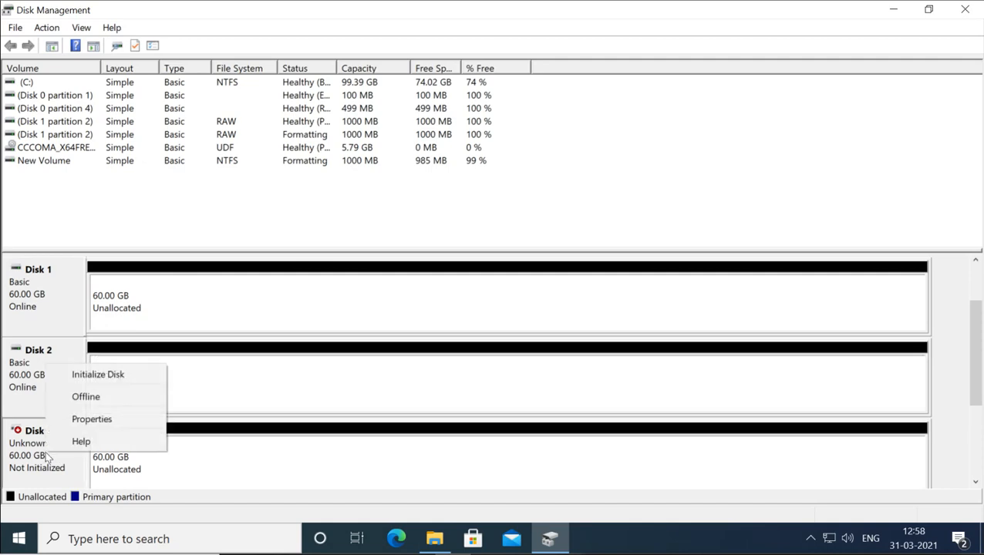
click(108, 378)
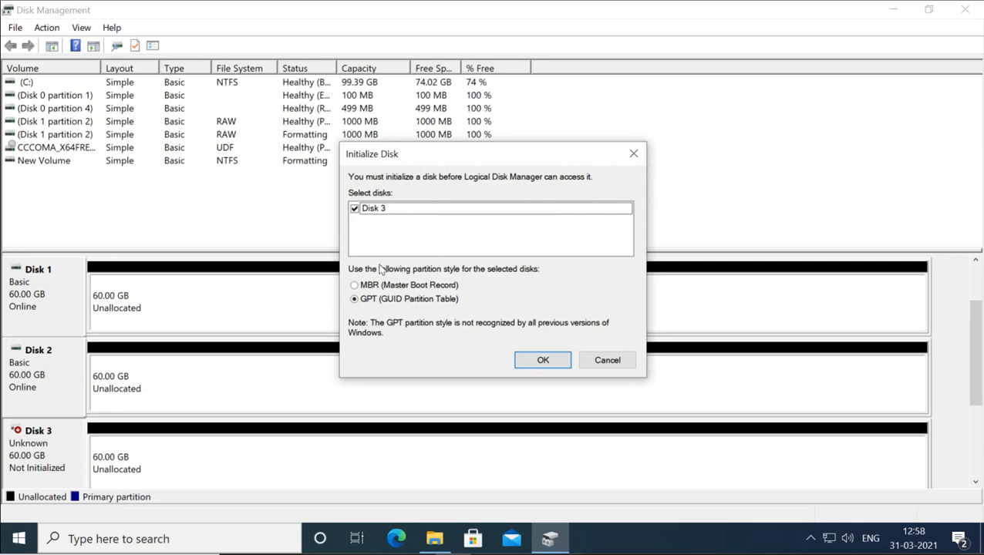
click(355, 286)
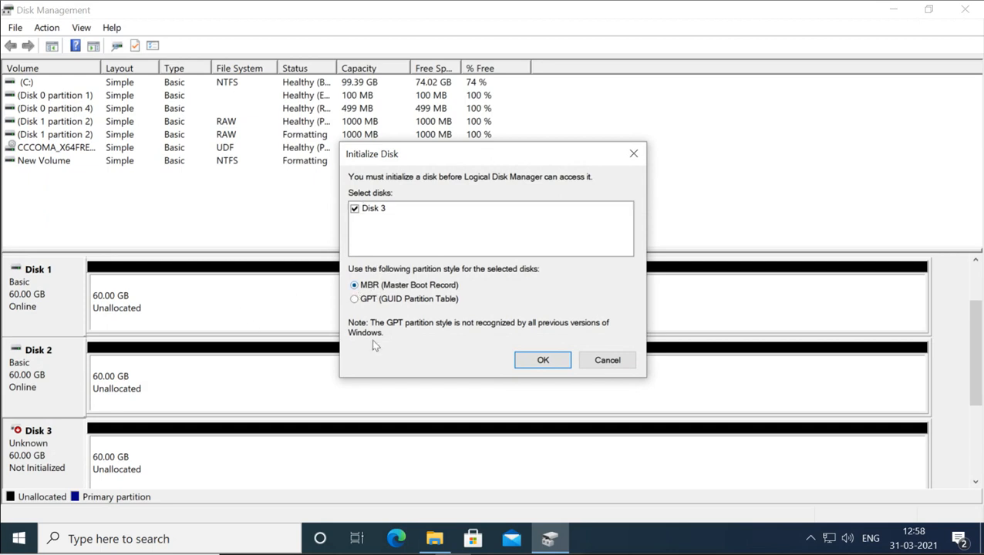
click(542, 360)
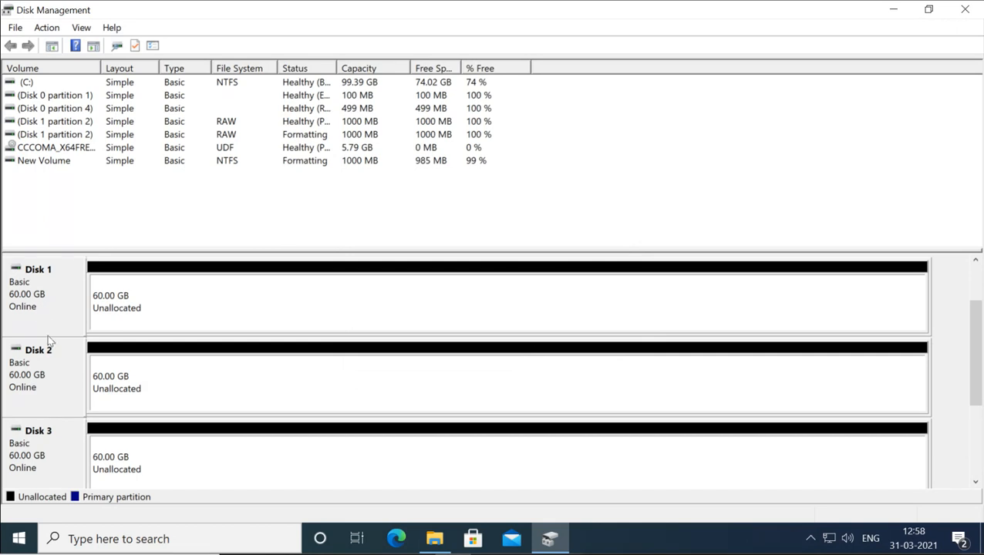
Check the RAID-5 volume option for Disk 1 and the drives under This PC in File Explorer, and return to Disk Management
right_click(323, 293)
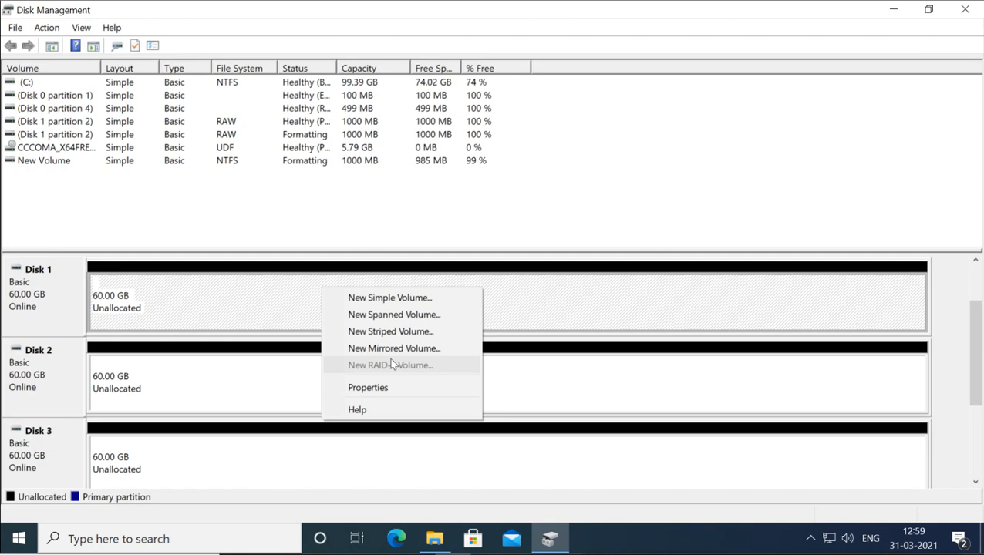
click(199, 368)
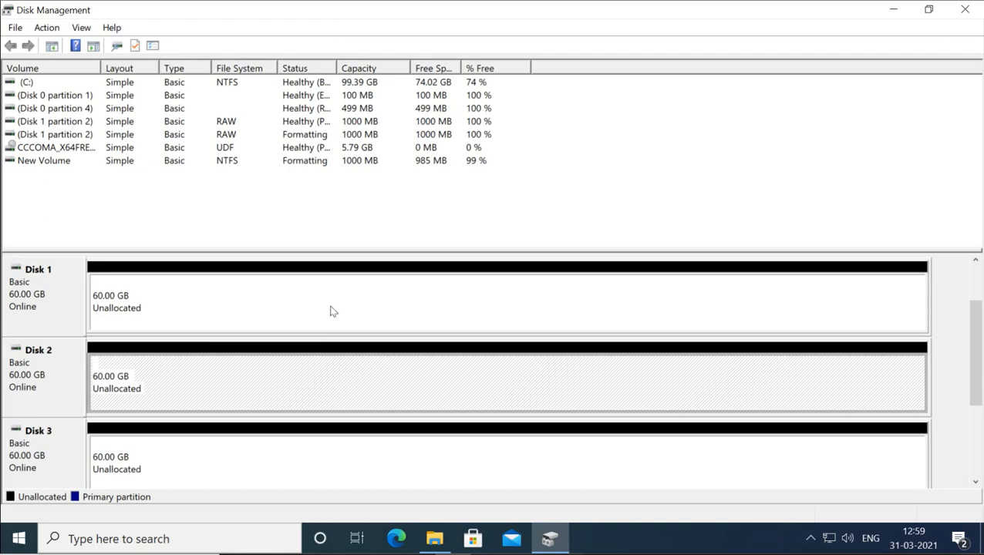
click(435, 538)
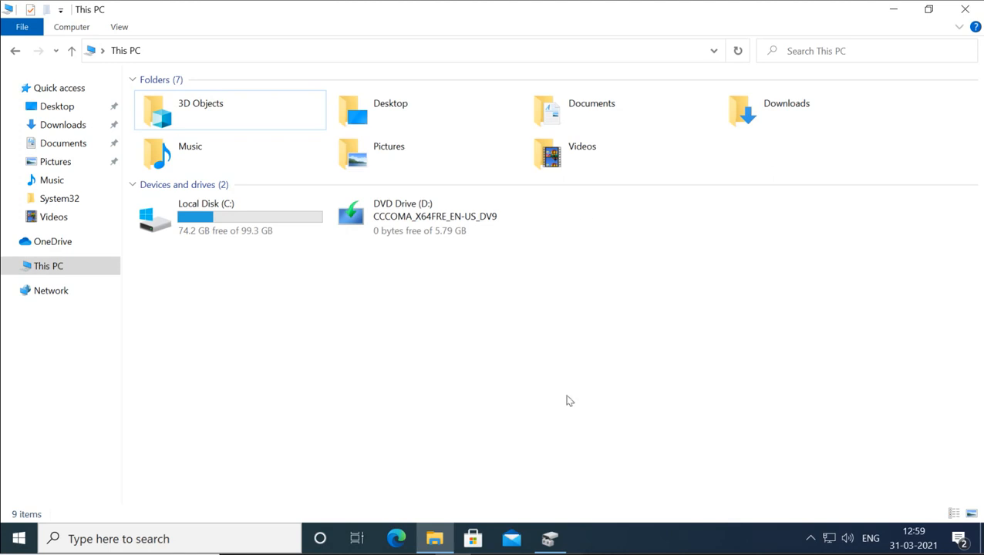
click(550, 539)
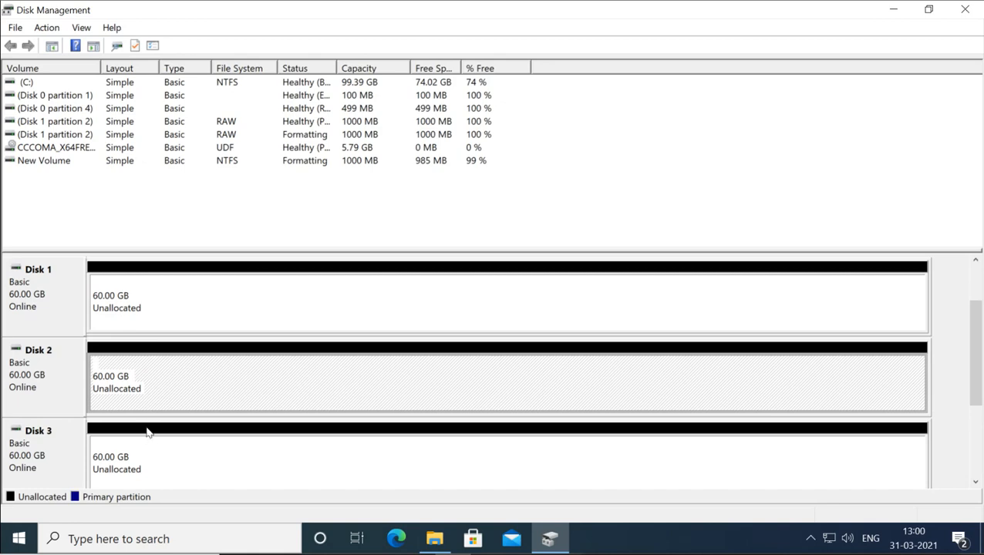
Compare the unallocated space on Disk 1, Disk 2 and Disk 3 by selecting each in turn
click(149, 317)
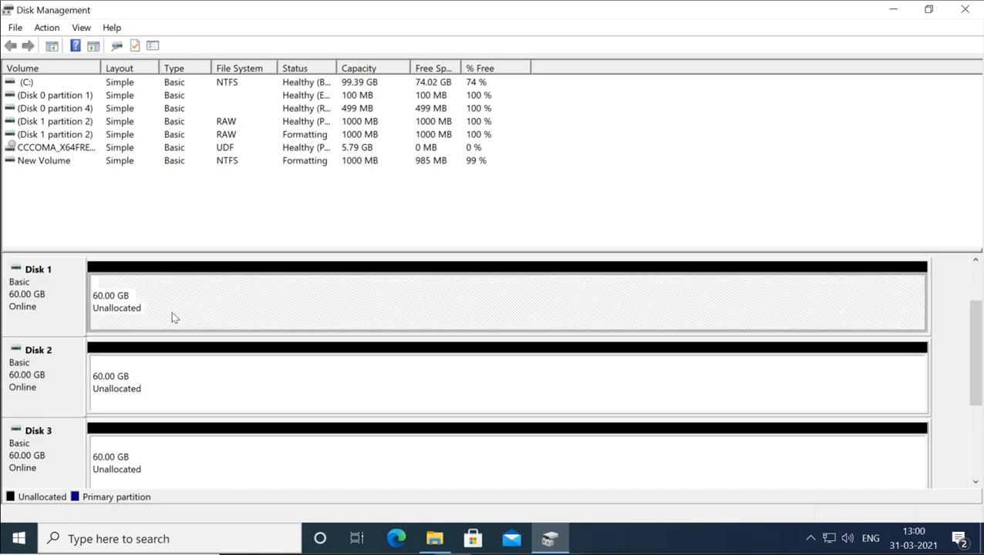
click(171, 357)
click(175, 445)
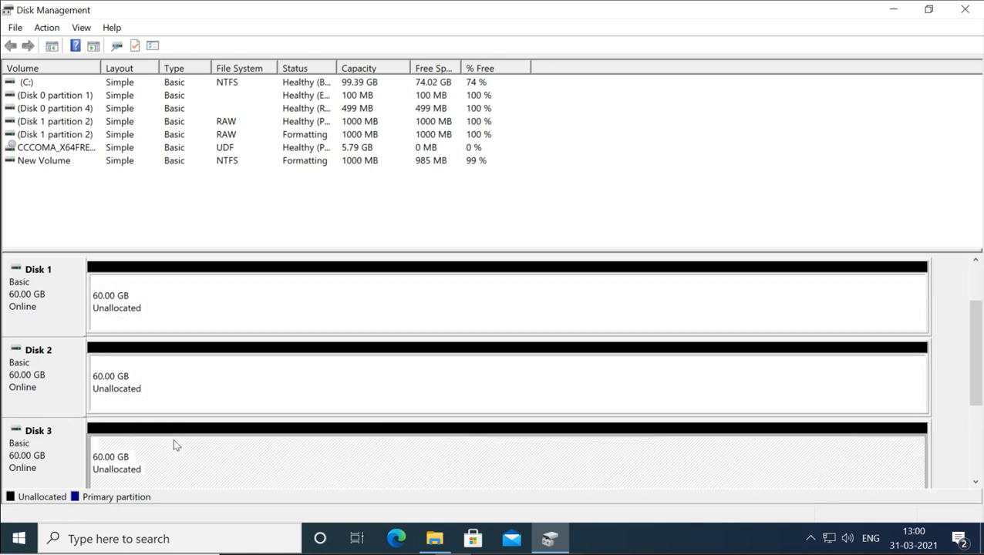
click(177, 411)
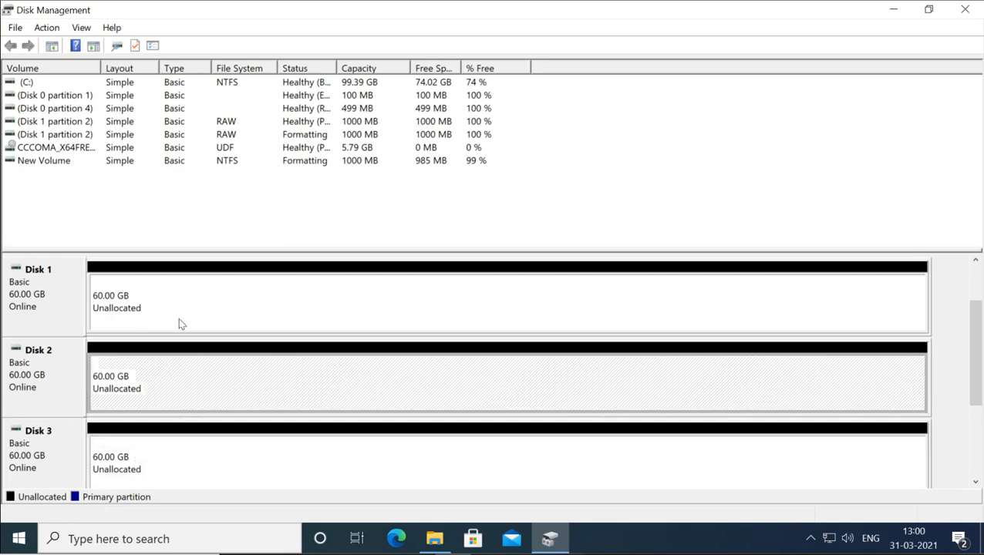
click(179, 320)
click(182, 359)
click(182, 444)
click(182, 401)
click(189, 301)
Examine the spanned, striped, mirrored and RAID-5 volume options for Disk 1's unallocated space
right_click(188, 297)
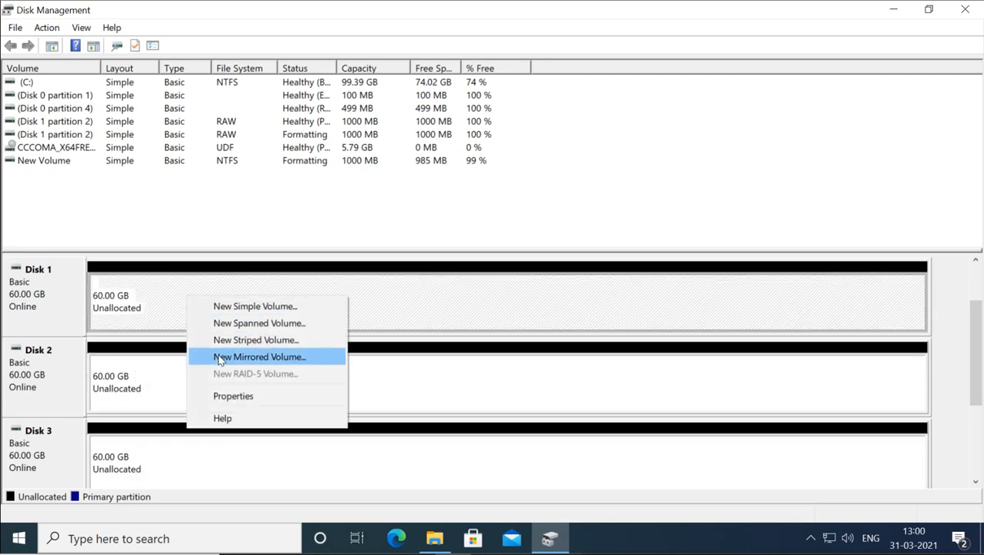
click(172, 323)
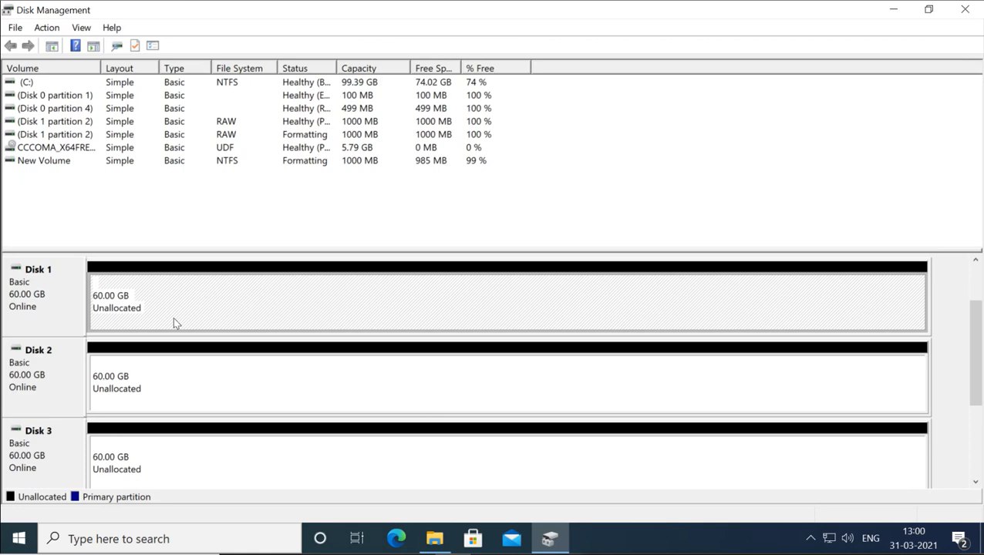
click(218, 397)
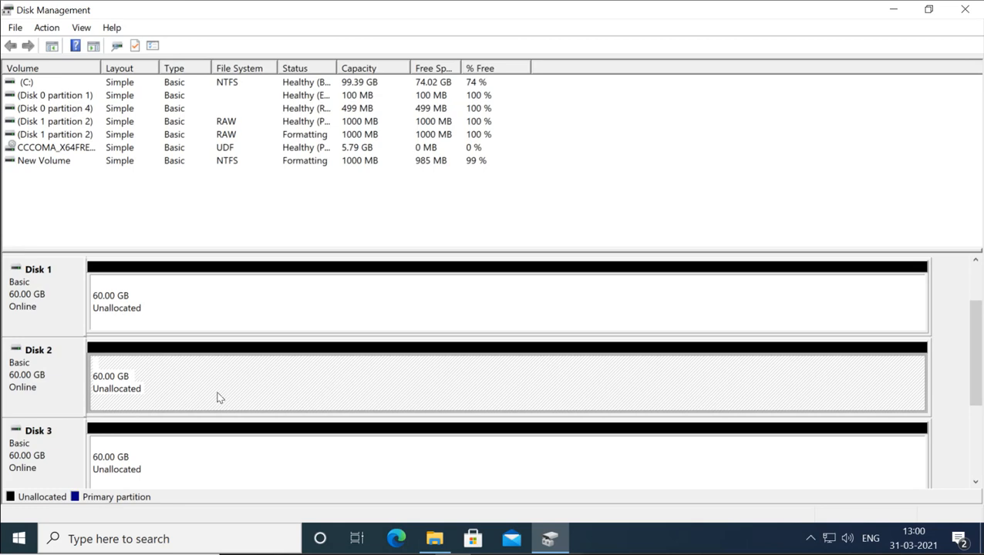
right_click(216, 305)
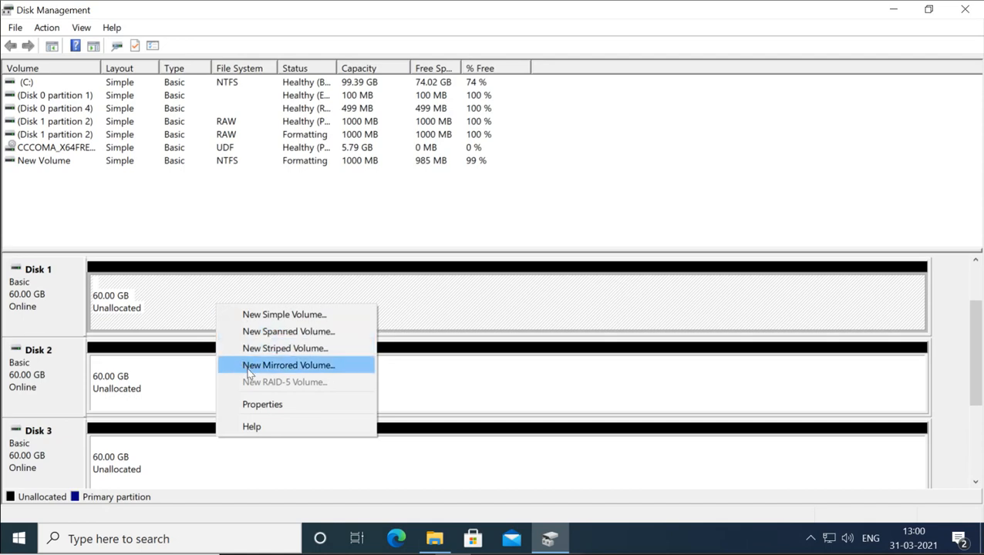
click(204, 332)
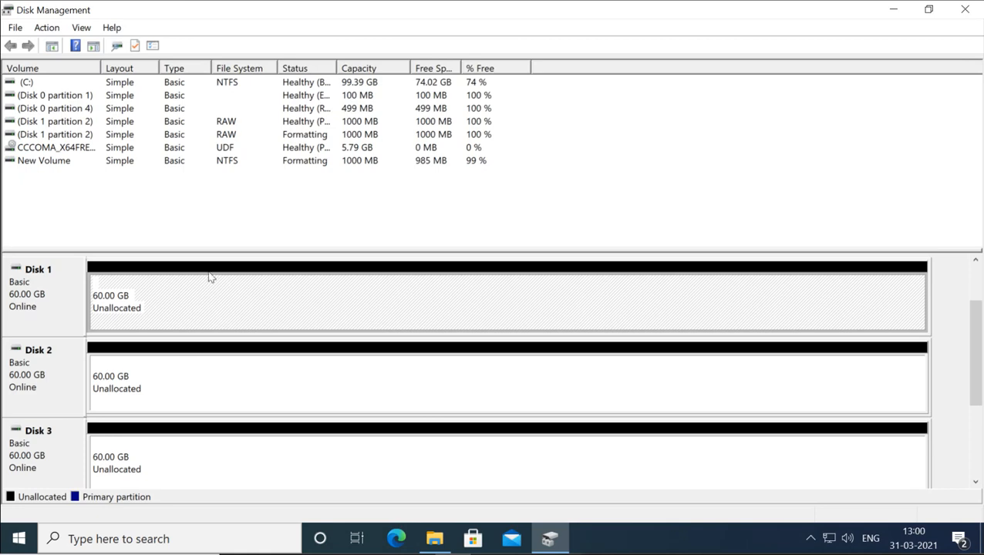
right_click(217, 307)
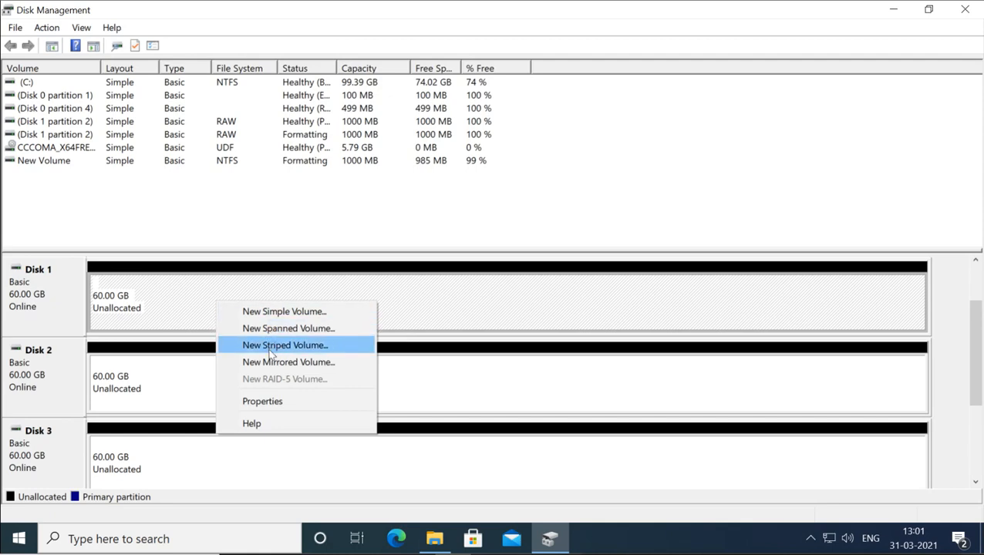
click(162, 296)
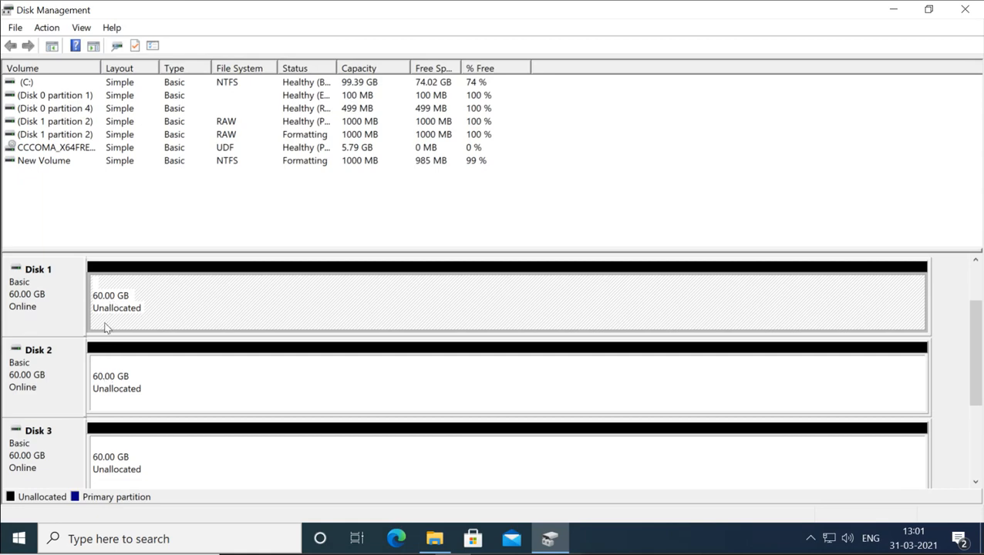
right_click(151, 297)
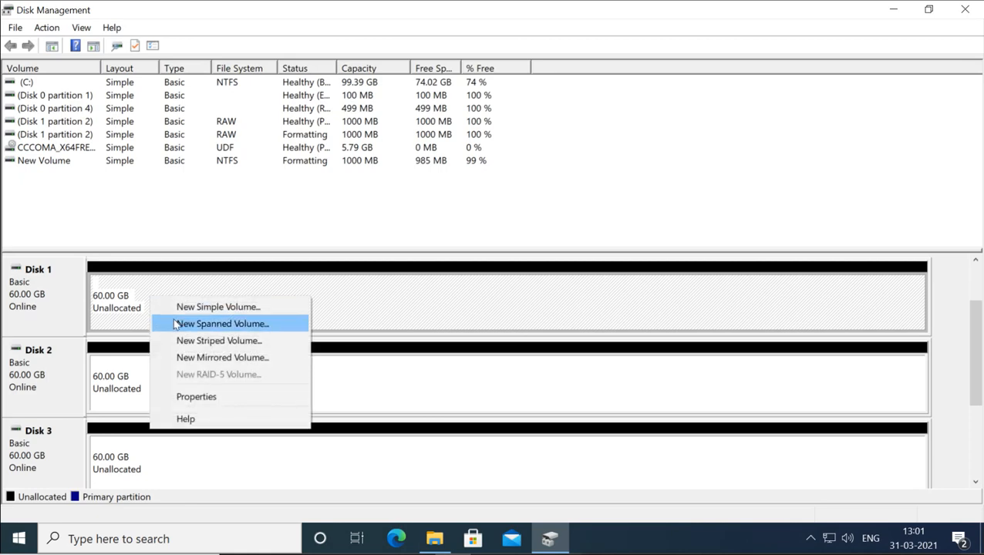
click(128, 307)
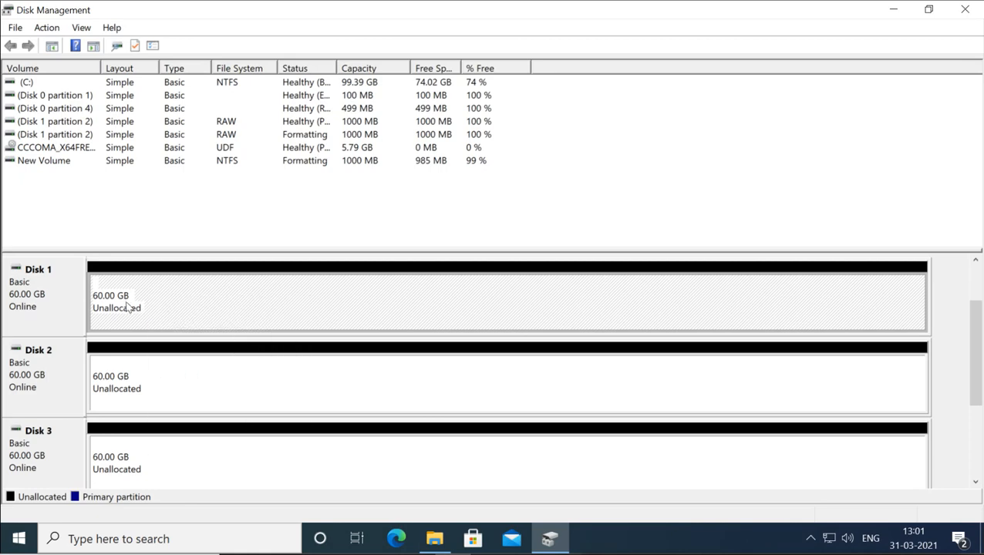
click(132, 394)
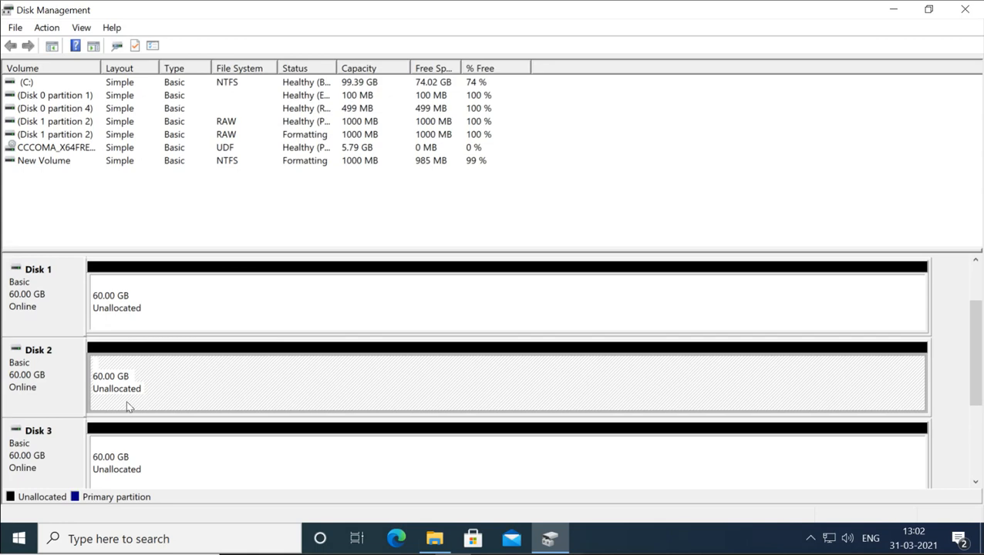
Start a new striped volume on Disk 1 with 10000 MB of space, and add Disk 2 to it
right_click(131, 311)
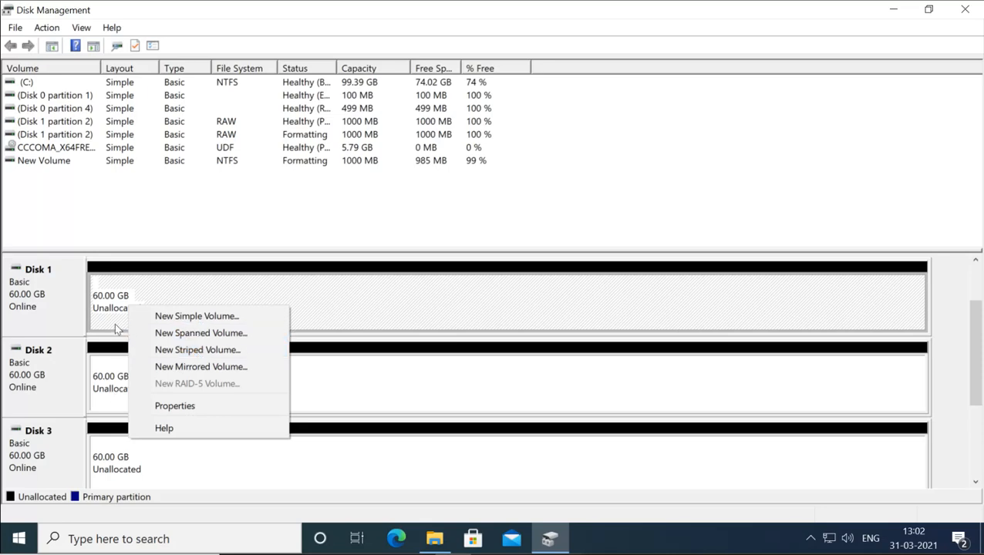
click(173, 354)
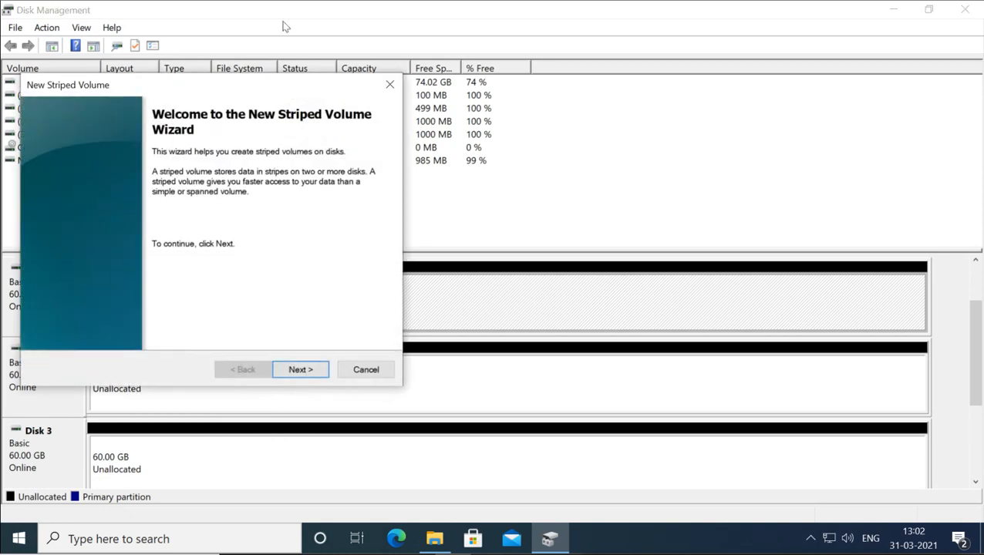
drag(244, 85, 479, 33)
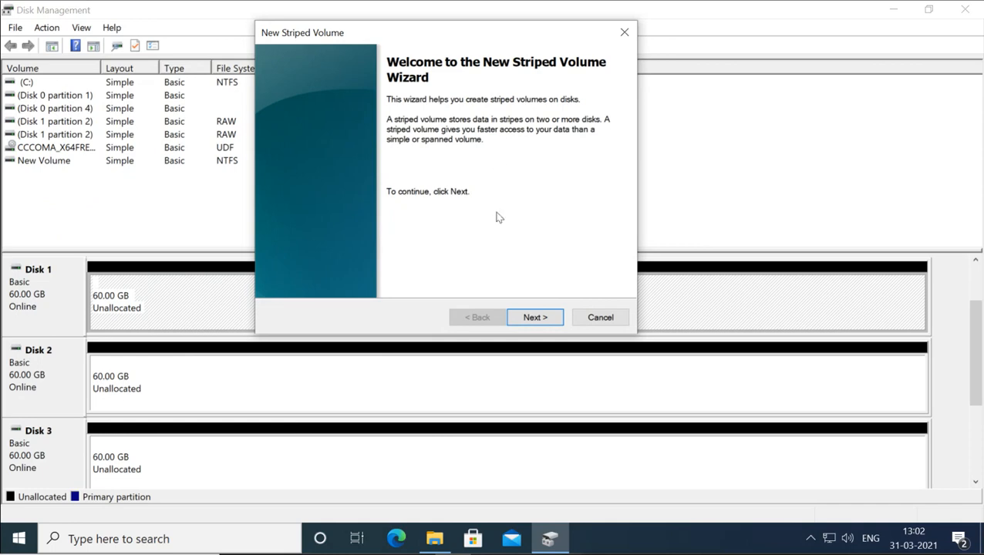
click(535, 317)
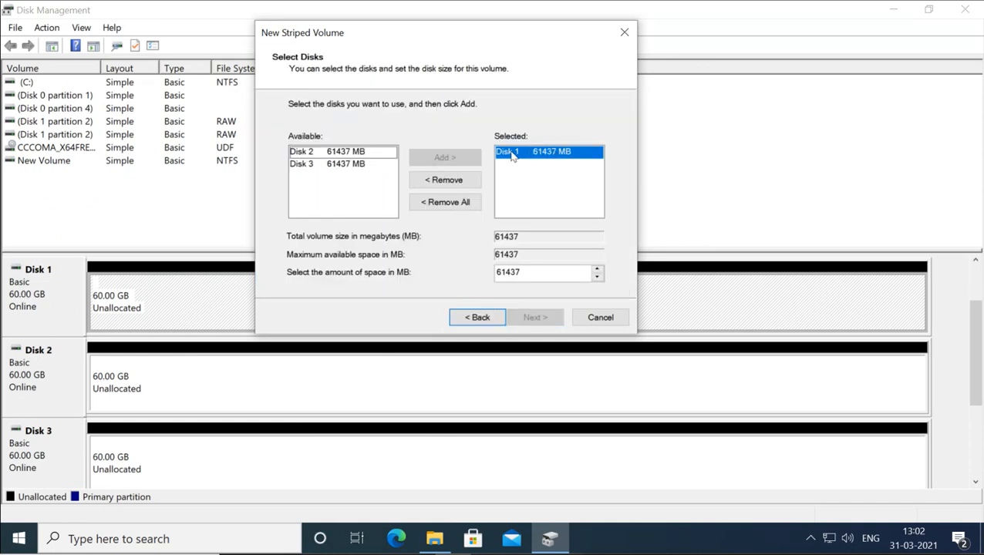
double_click(524, 271)
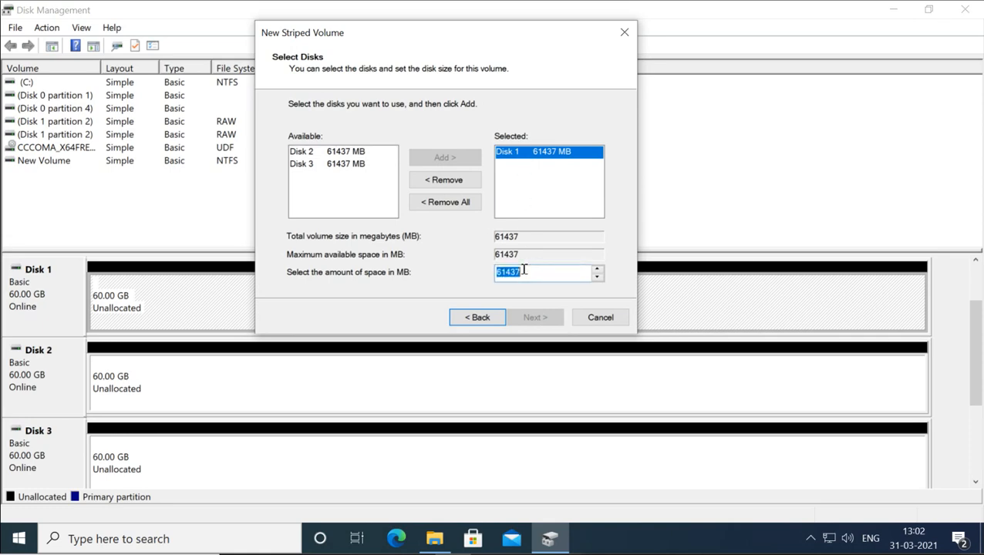
text(1)
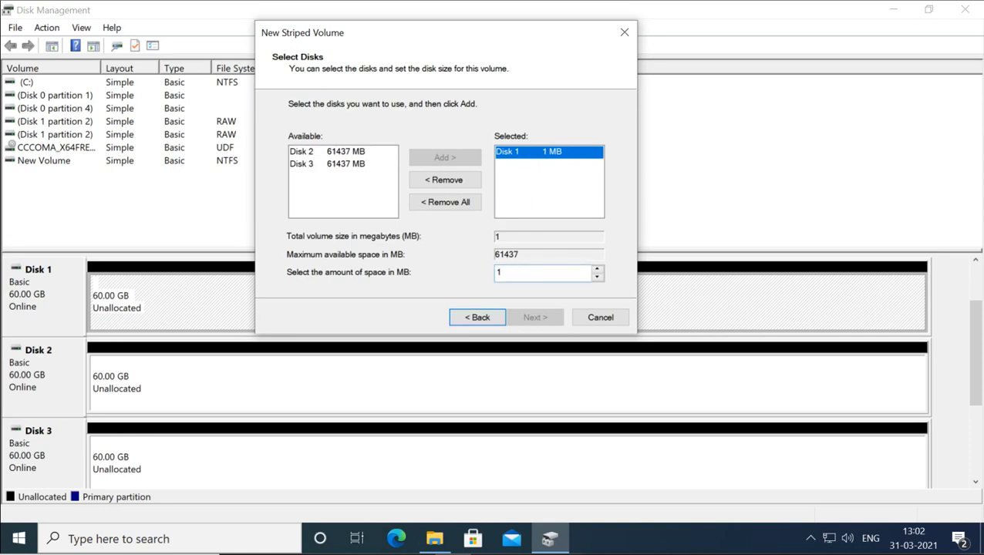
text(0000)
click(330, 155)
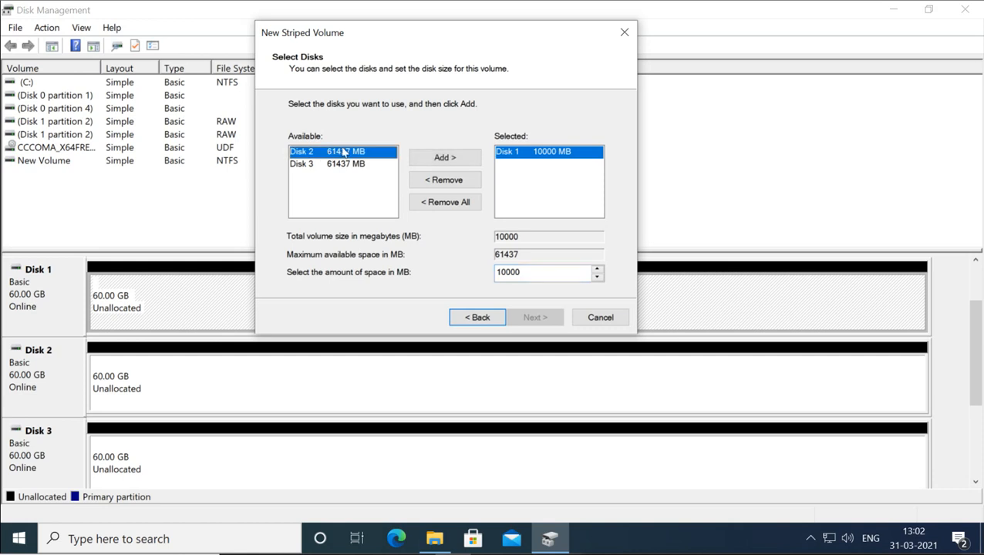
click(443, 159)
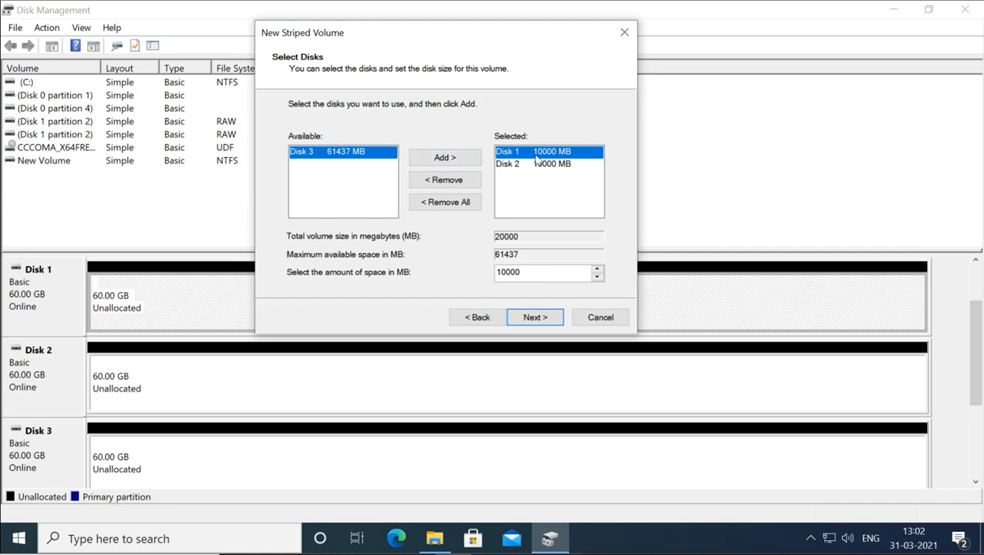
Set the amount of space for the striped volume to 20000 MB on Disk 1 and Disk 2
click(537, 171)
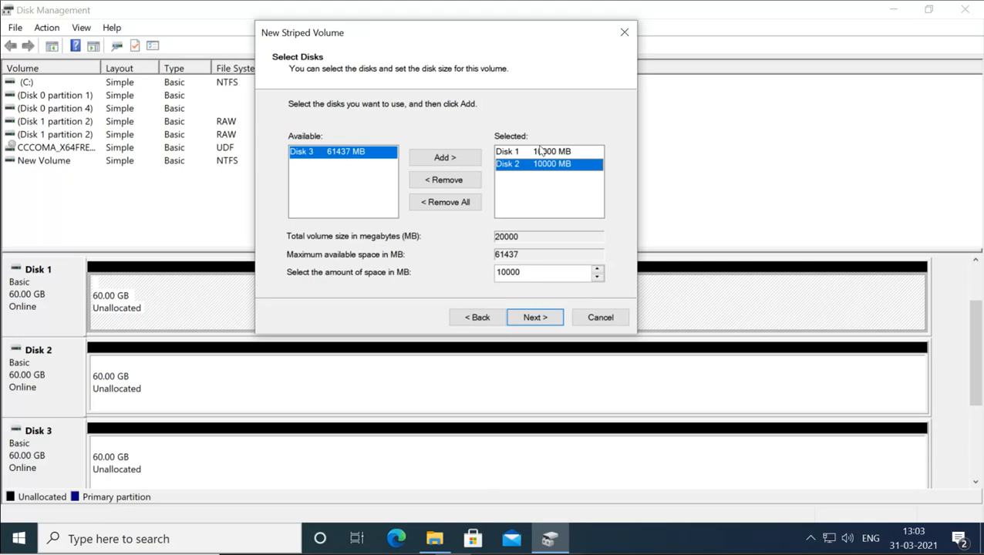
click(542, 152)
click(541, 167)
click(543, 152)
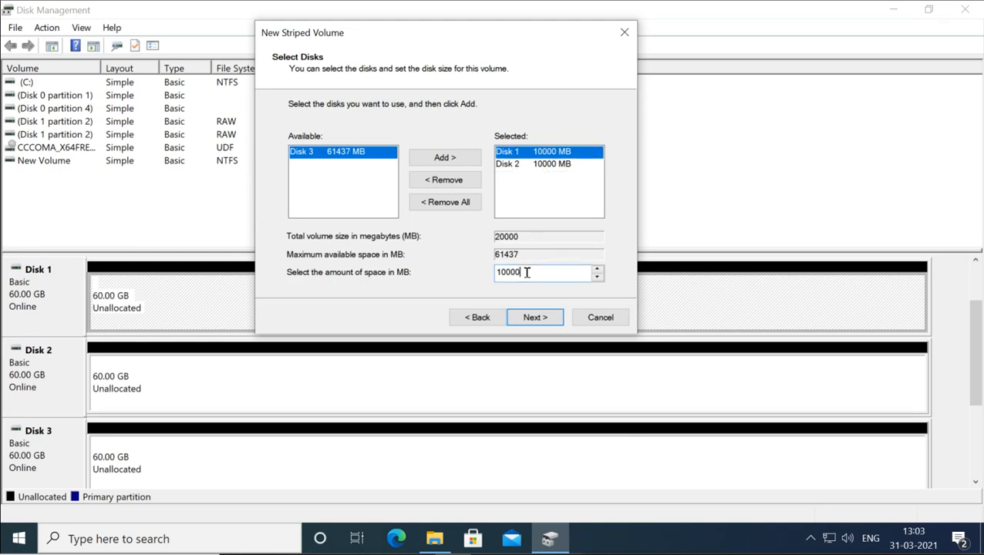
key(BackSpace)
key(BackSpace)
key(BackSpace)
key(BackSpace)
key(BackSpace)
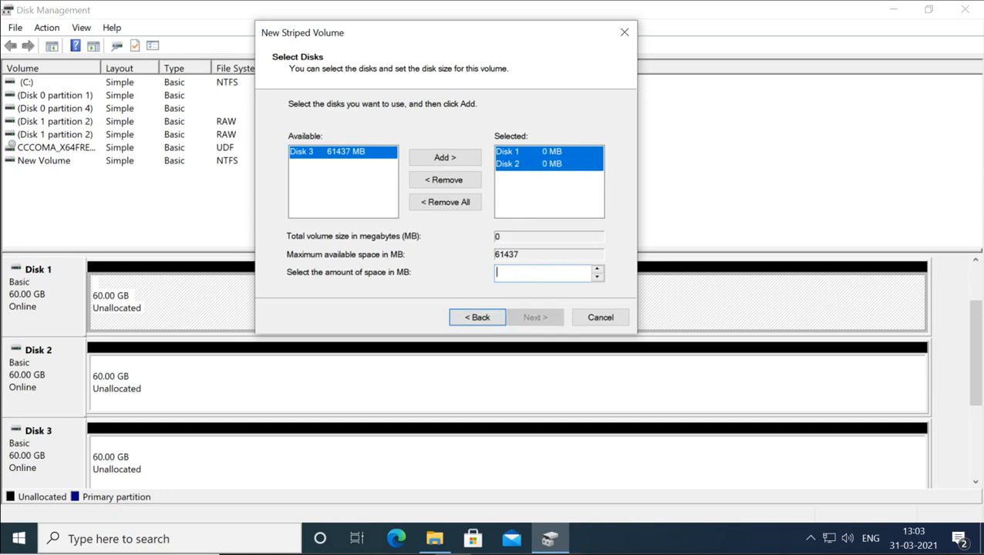
text(20000)
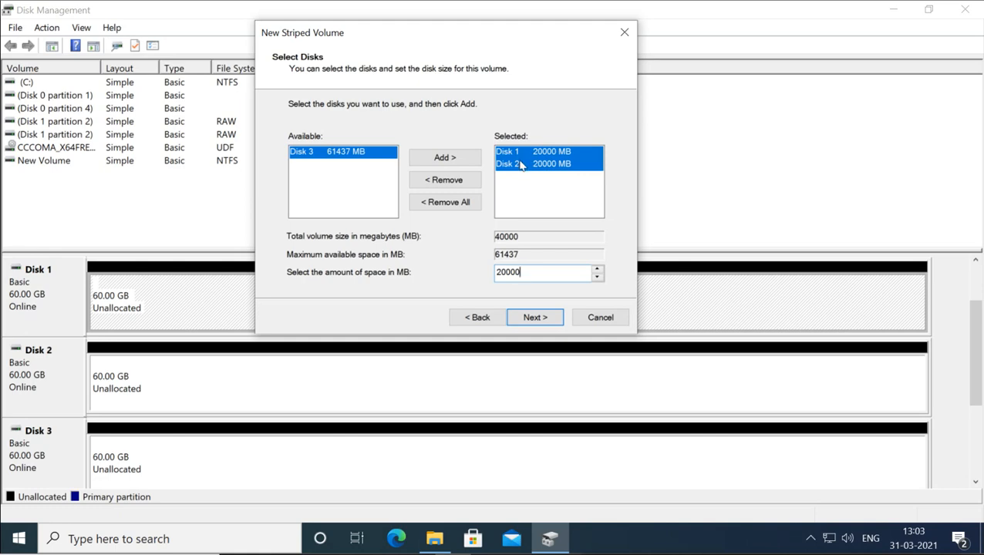
Set the striped volume's space back to 10000 MB per disk, and check the entries for both selected disks
key(BackSpace)
key(BackSpace)
key(BackSpace)
key(BackSpace)
key(BackSpace)
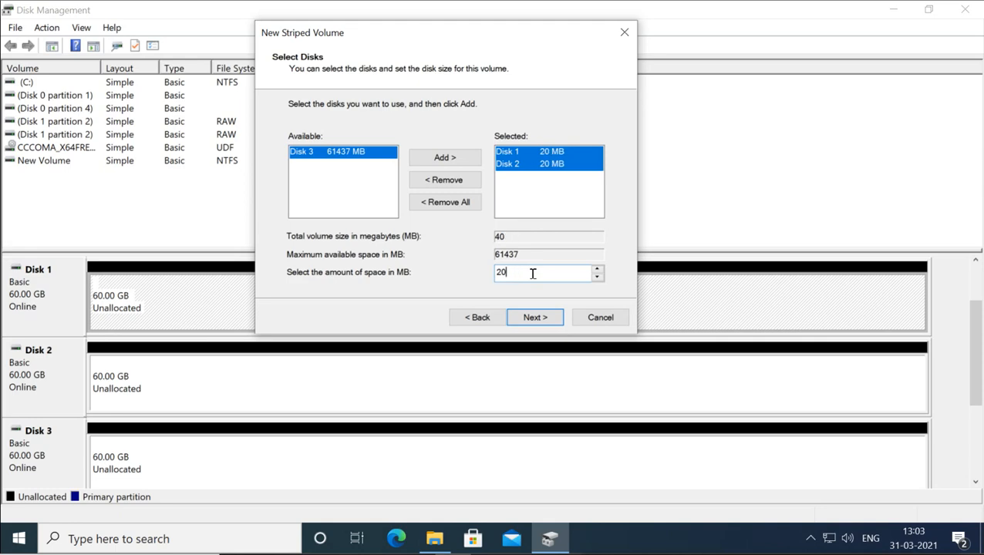
text(10000)
click(520, 153)
click(517, 164)
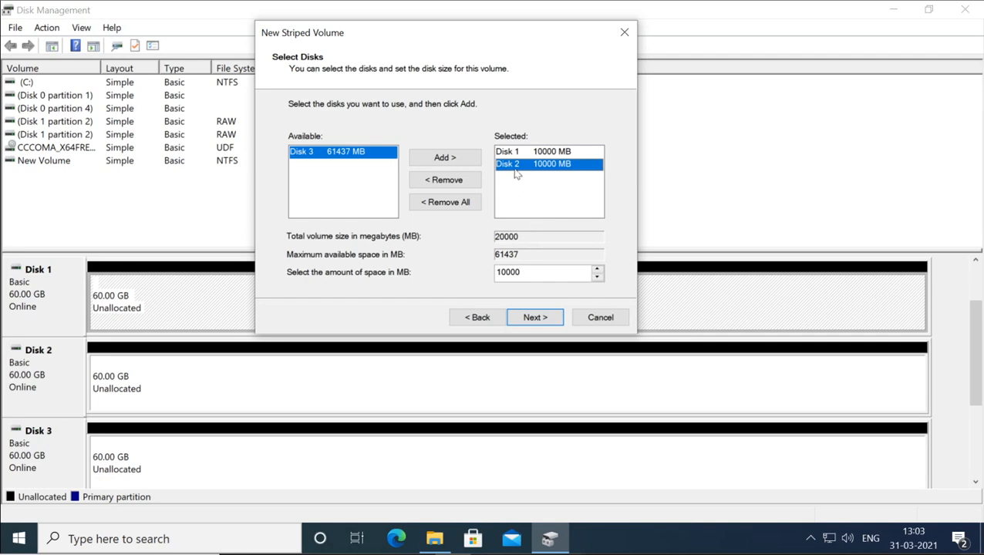
Remove Disk 2 from the striped volume's selected disks, and add it back
click(454, 189)
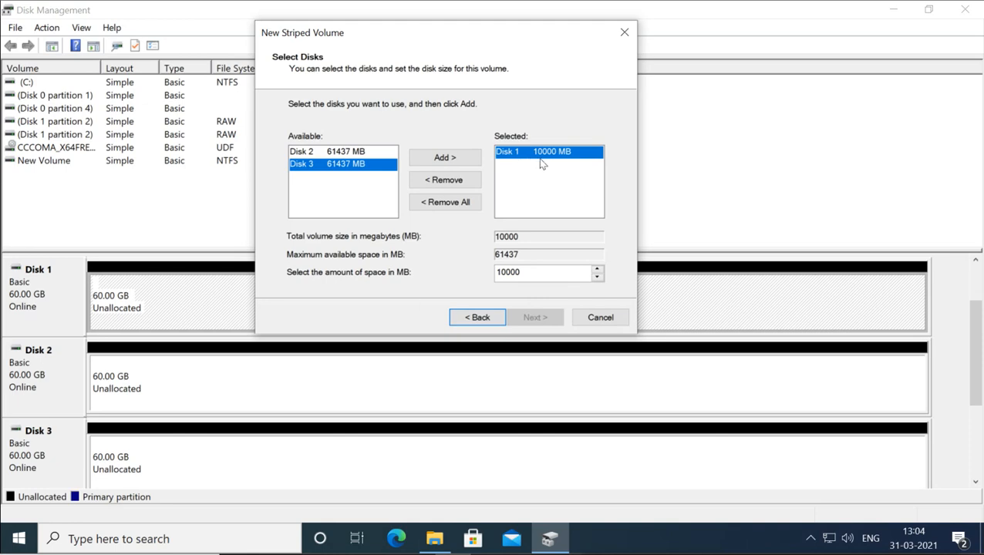
click(338, 154)
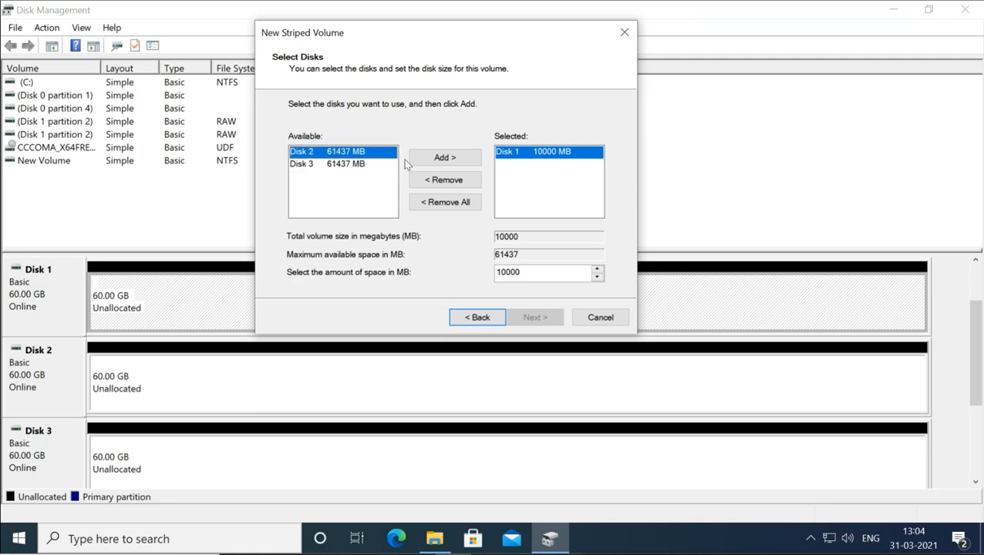
click(445, 159)
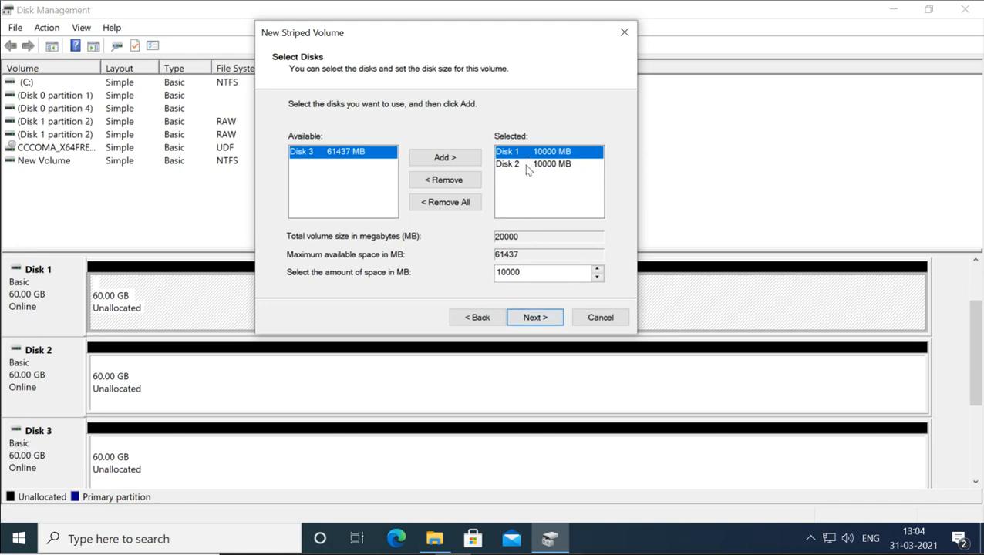
Create the striped volume with drive letter E and an NTFS quick format, and accept converting the disks to dynamic
click(538, 321)
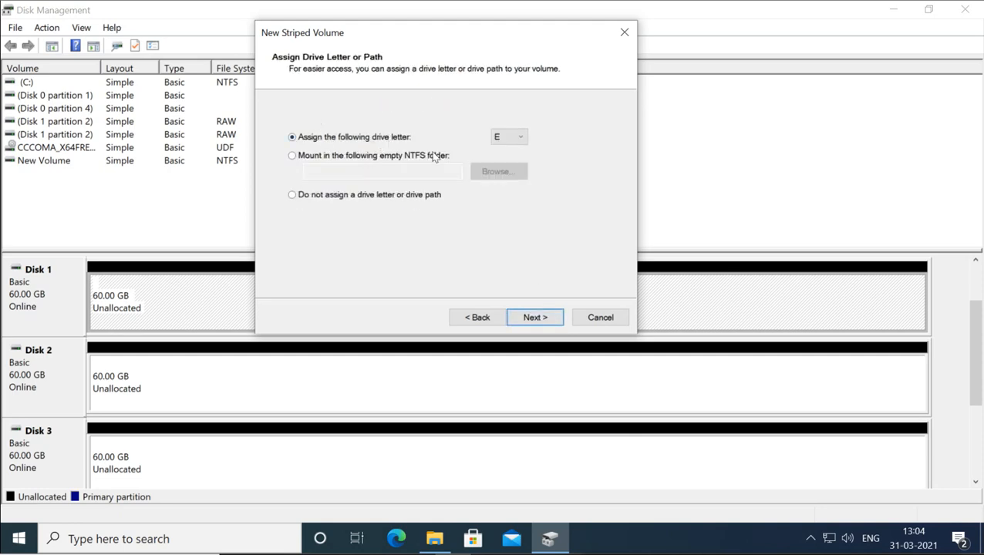
click(537, 323)
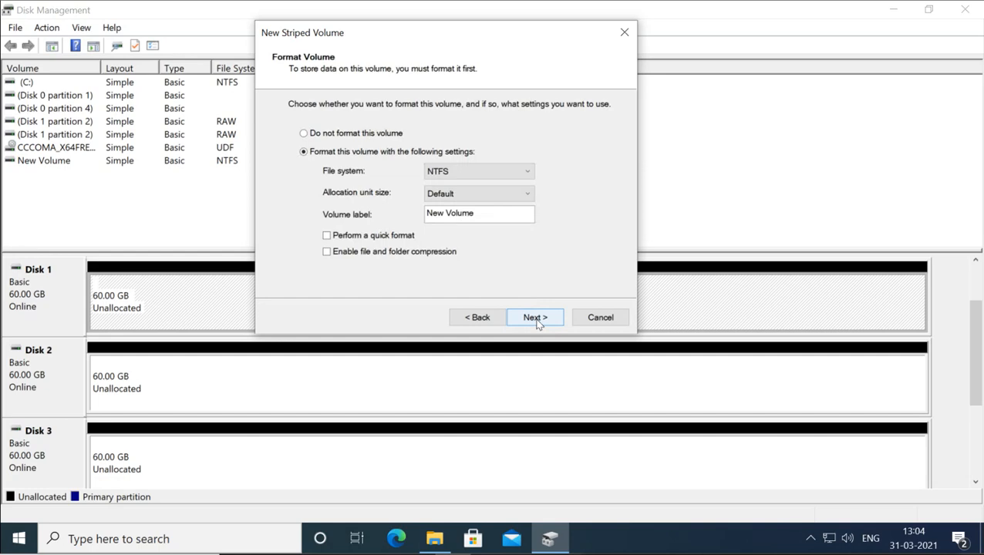
click(327, 236)
click(530, 322)
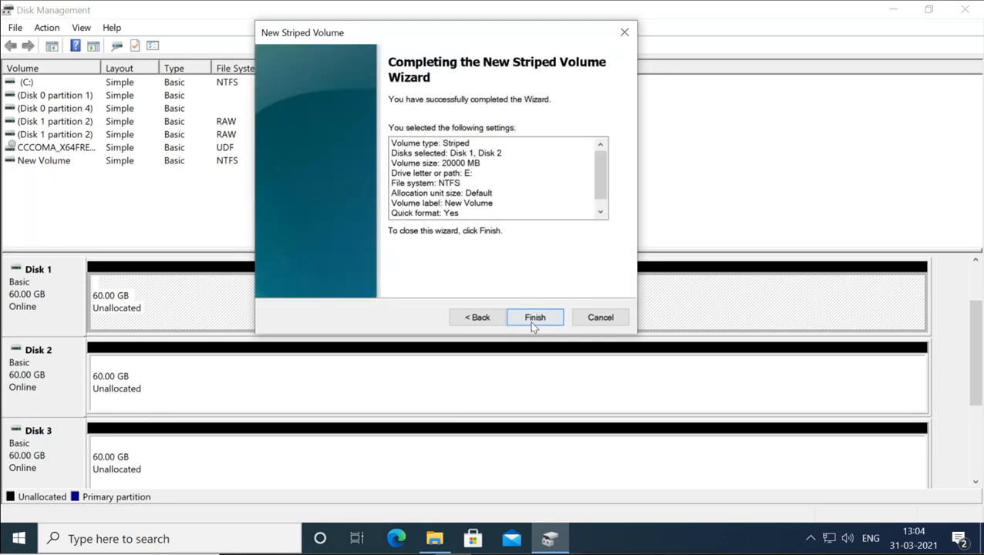
click(531, 323)
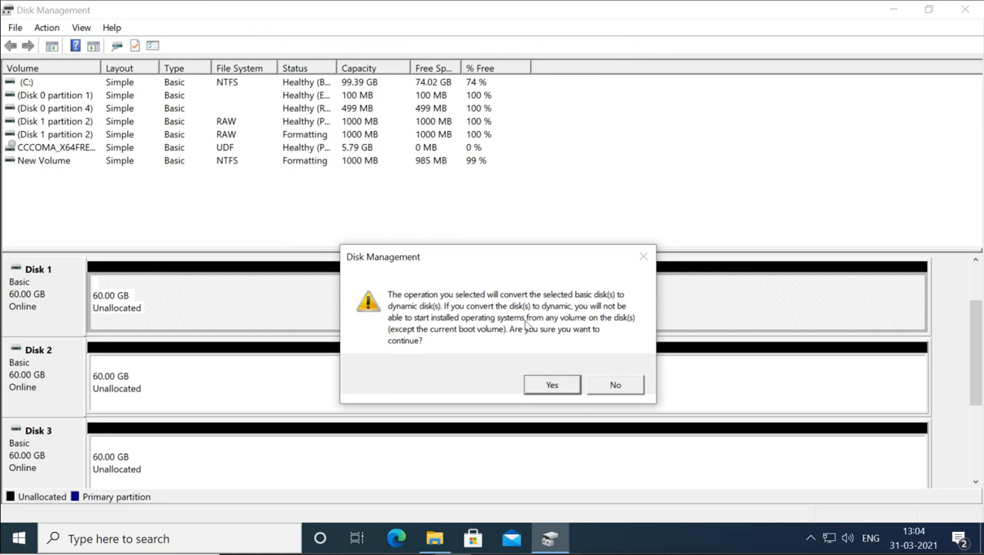
click(545, 384)
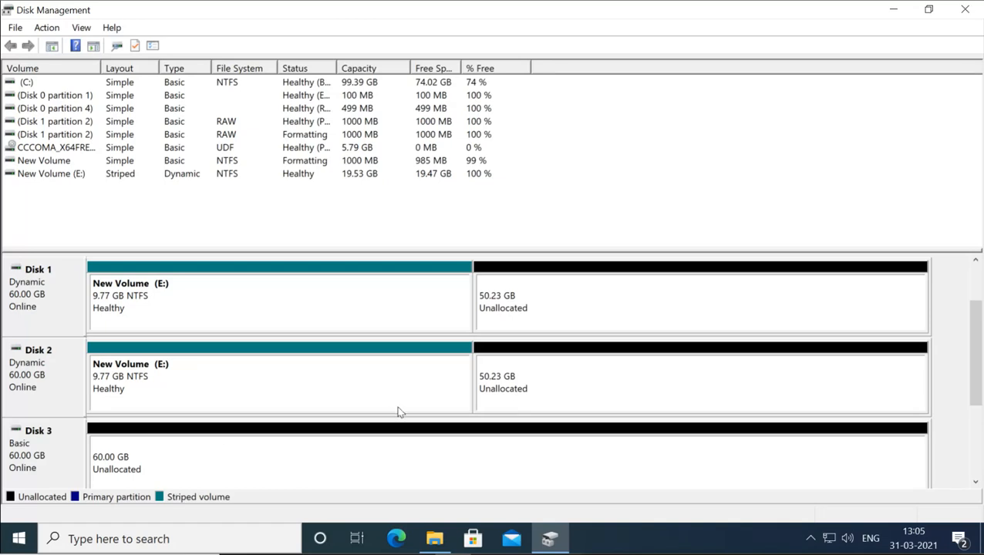
Switch to File Explorer, check the size of New Volume (E:) in This PC, and return to Disk Management
click(434, 539)
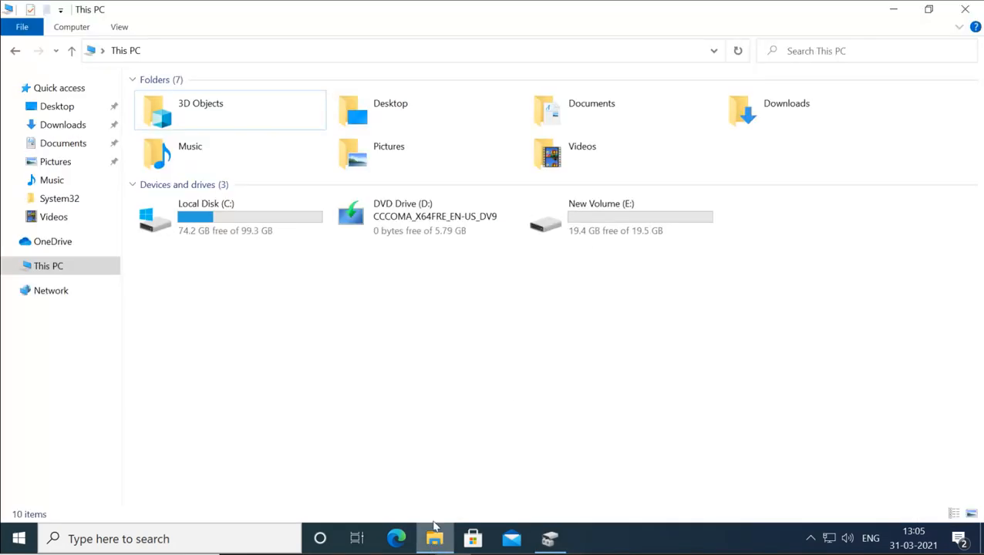
click(610, 238)
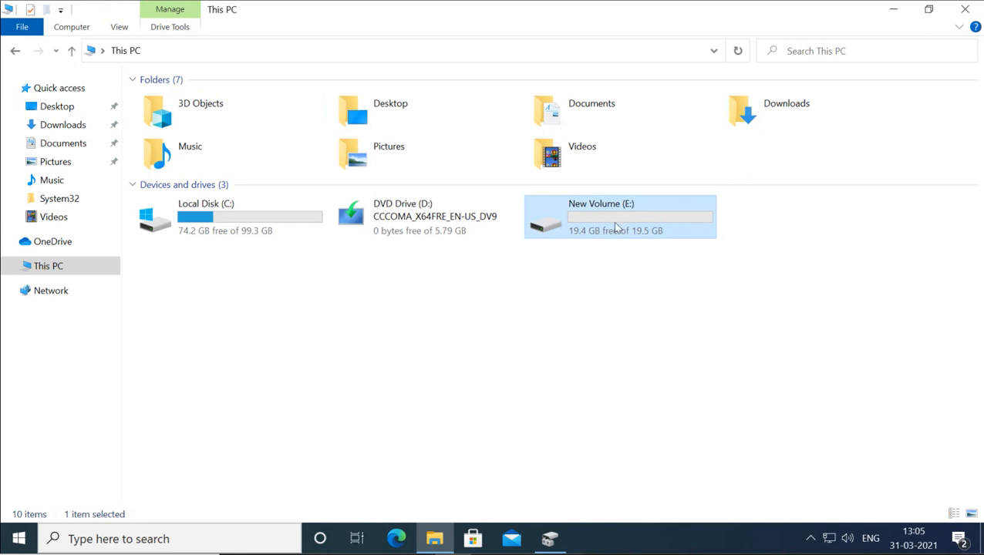
click(550, 540)
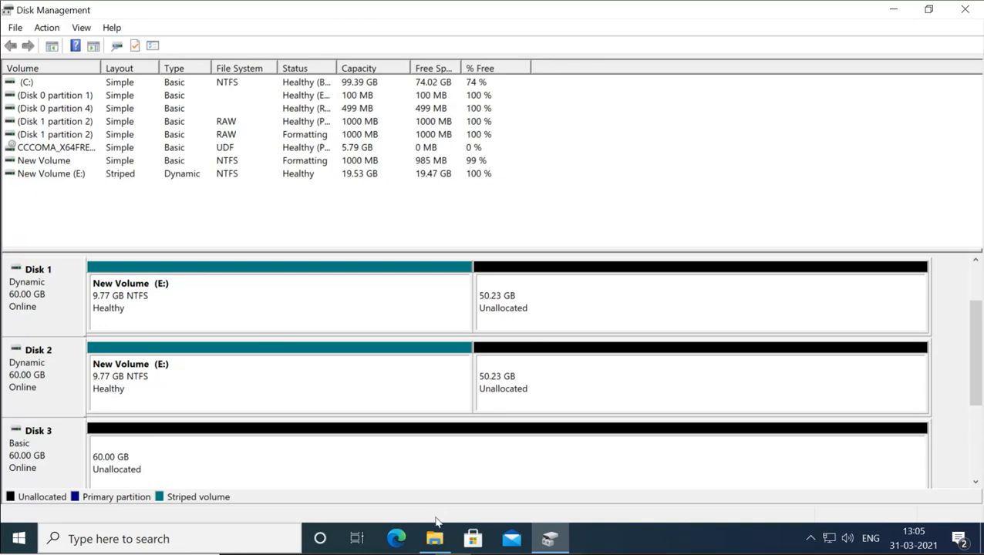
In File Explorer, create a text document named data on New Volume (E:), and go back to This PC
click(434, 540)
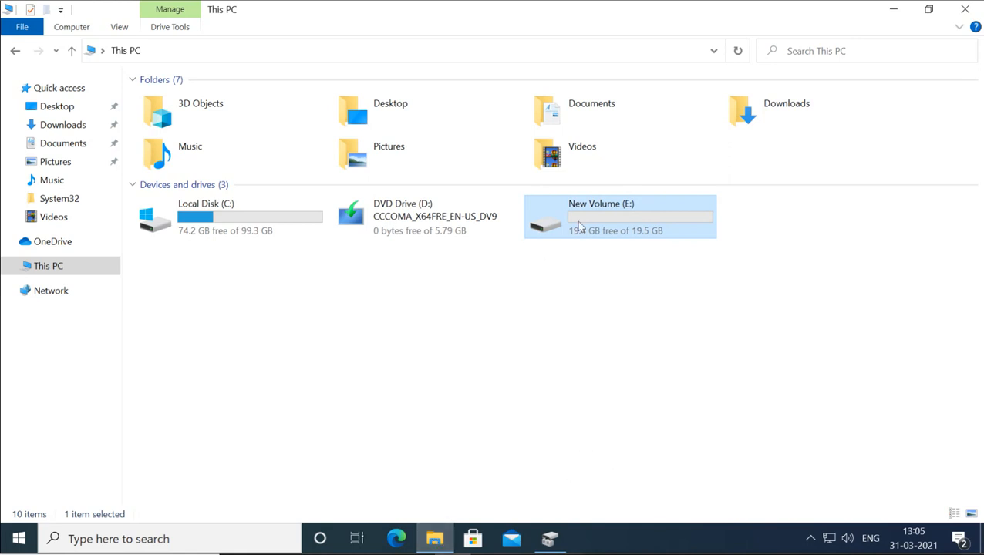
double_click(580, 225)
right_click(343, 185)
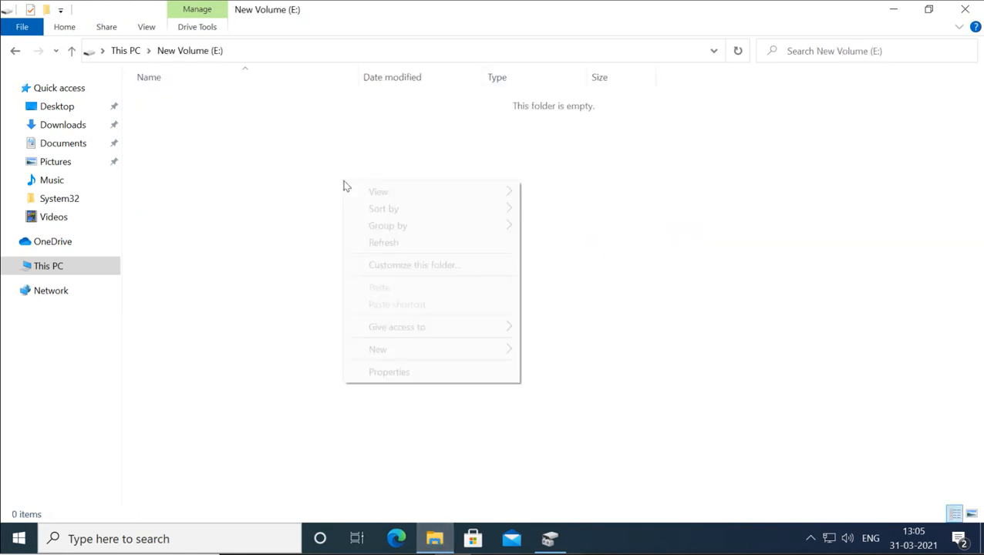
mouse_move(433, 352)
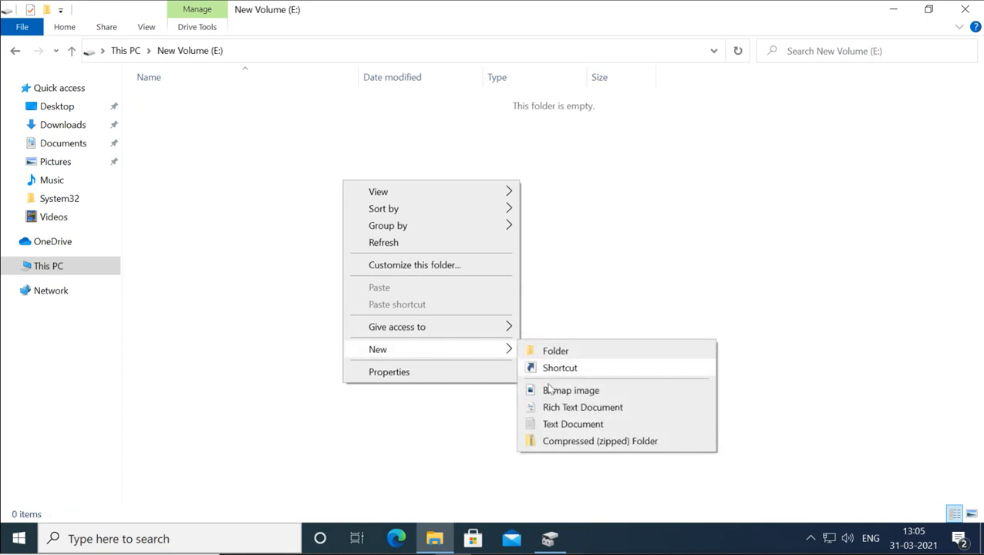
click(549, 425)
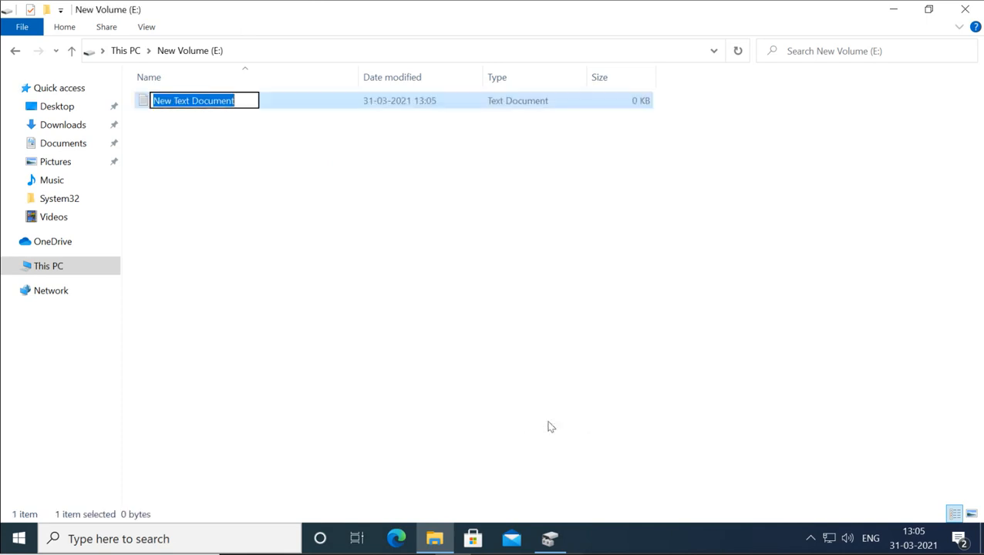
text(data)
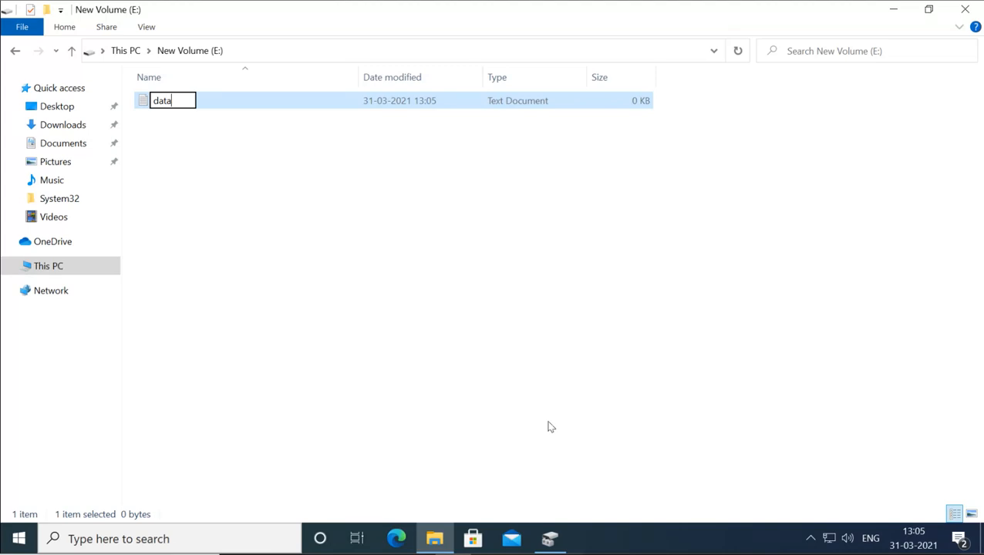
key(Return)
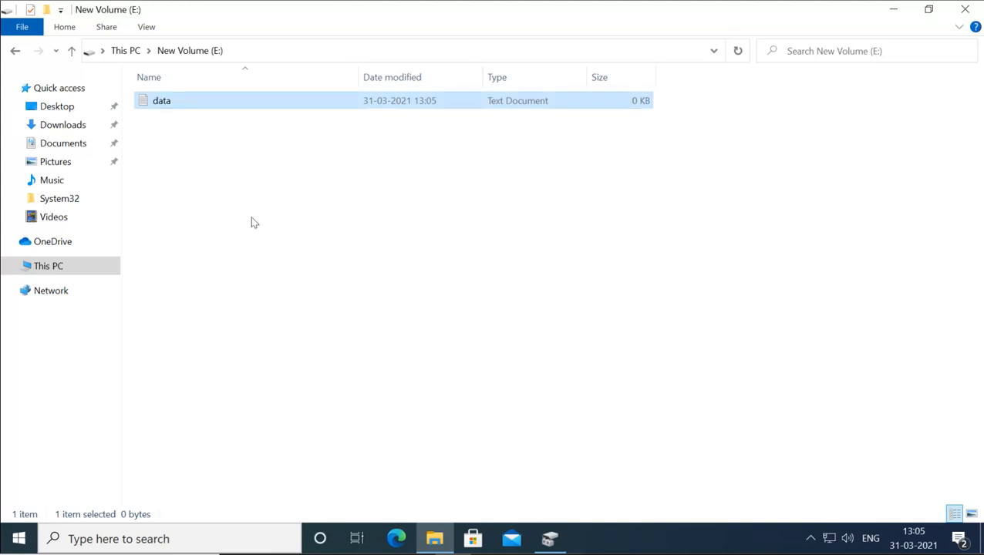
click(71, 51)
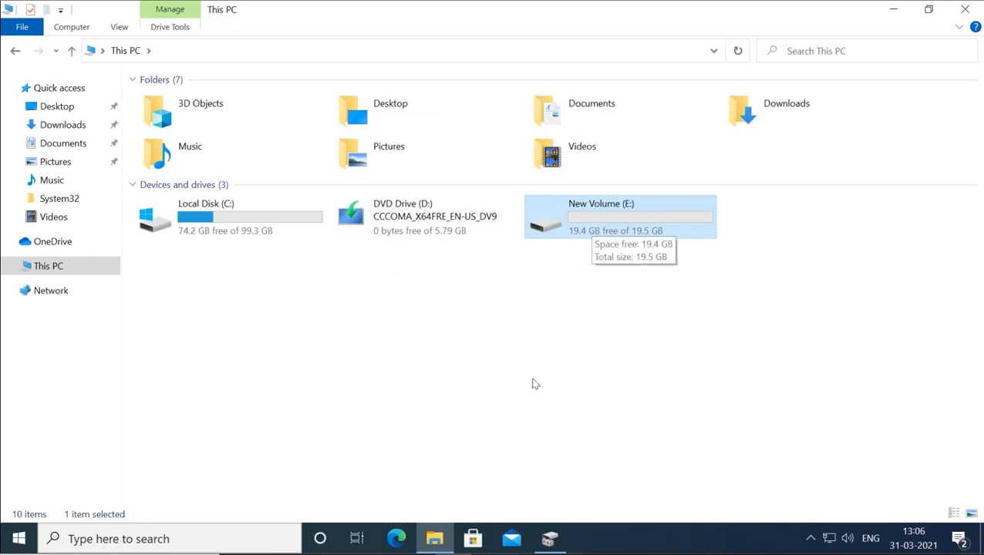
Switch to Disk Management and try to reactivate the failed striped volume on Disk 1, accepting the chkdsk recommendation
click(549, 539)
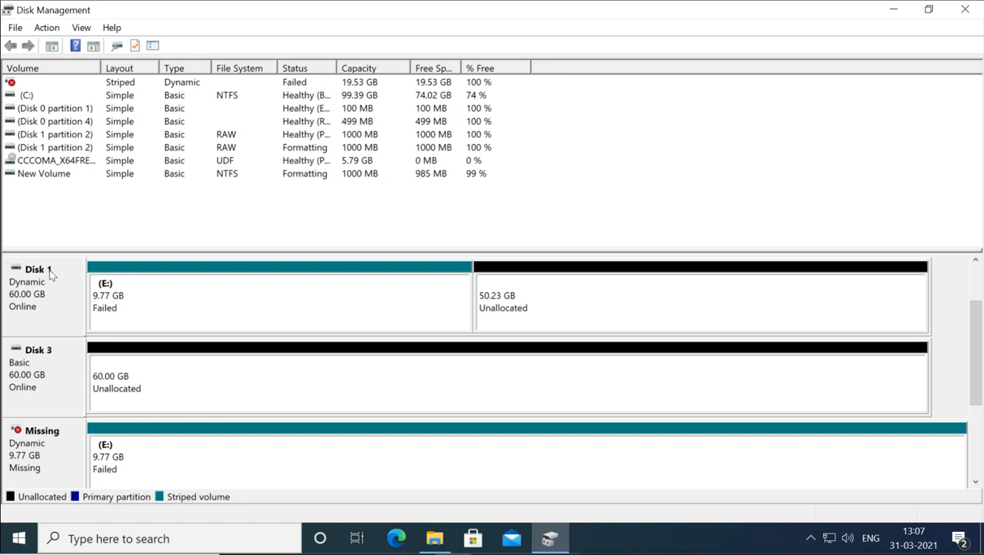
click(142, 293)
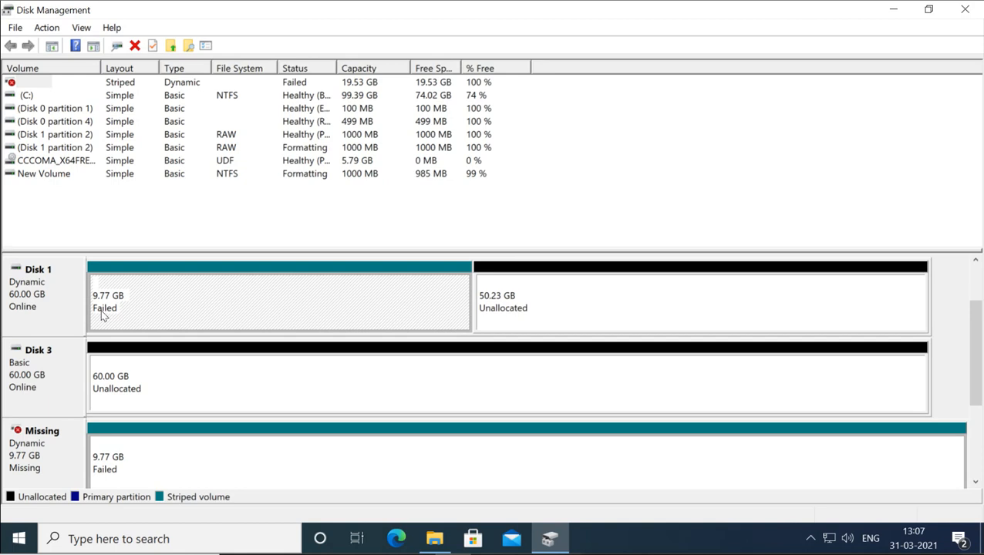
right_click(195, 273)
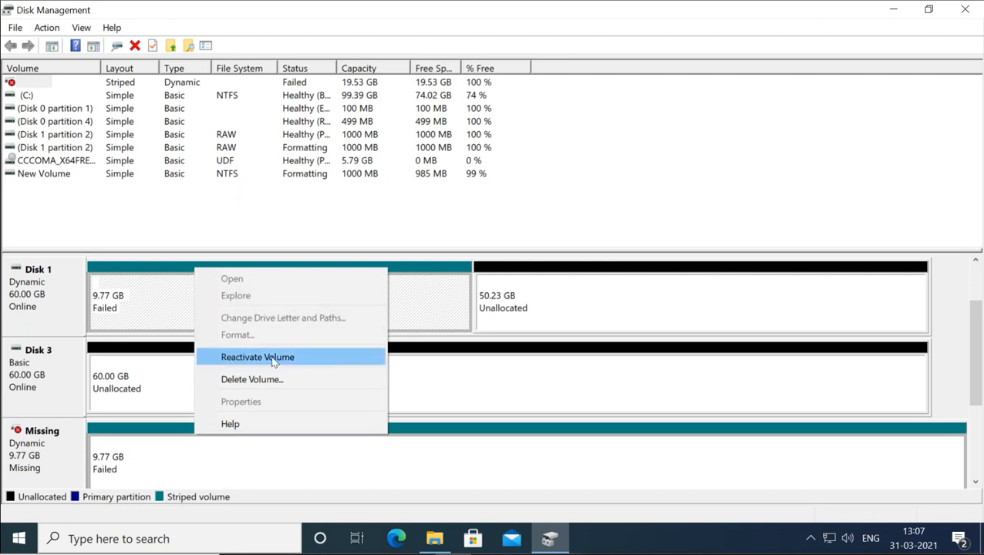
click(149, 299)
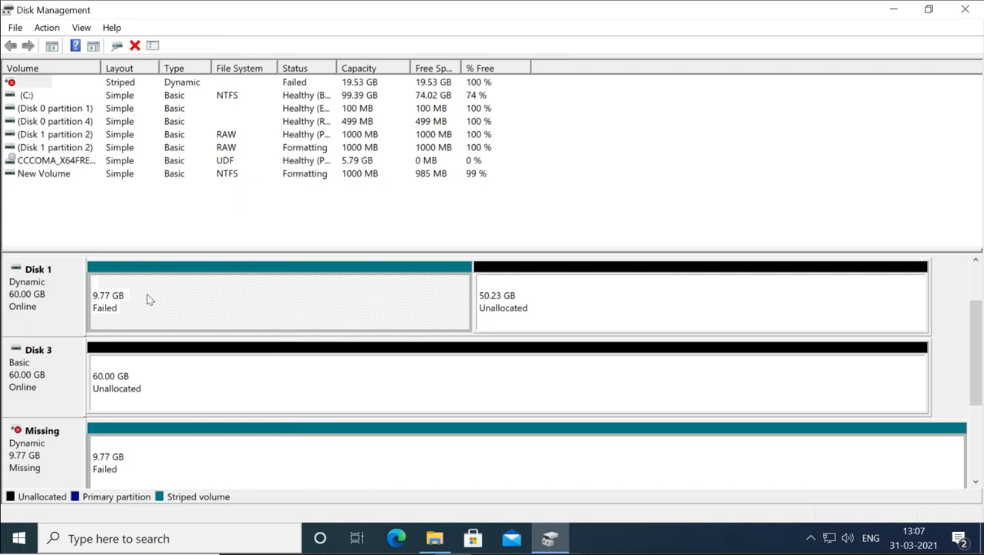
right_click(150, 299)
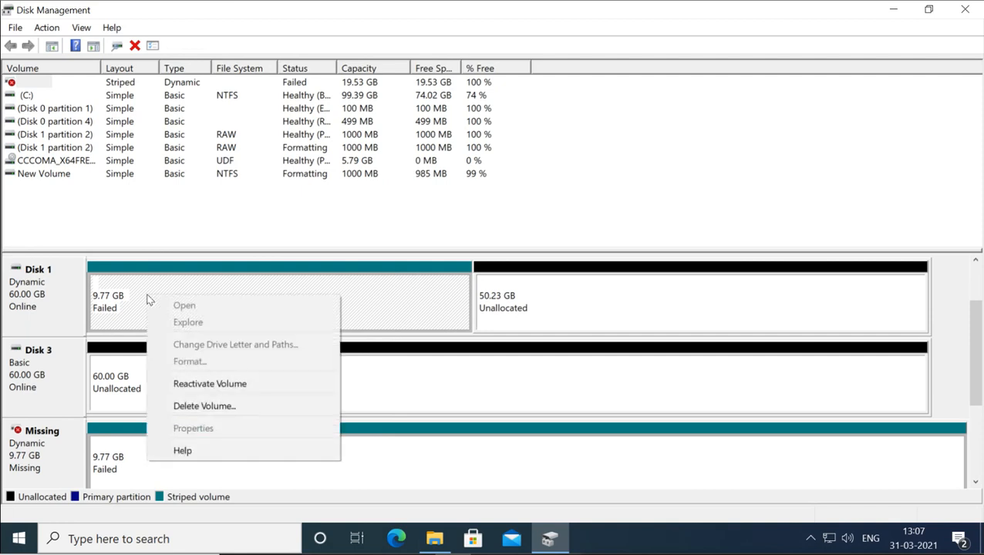
click(207, 387)
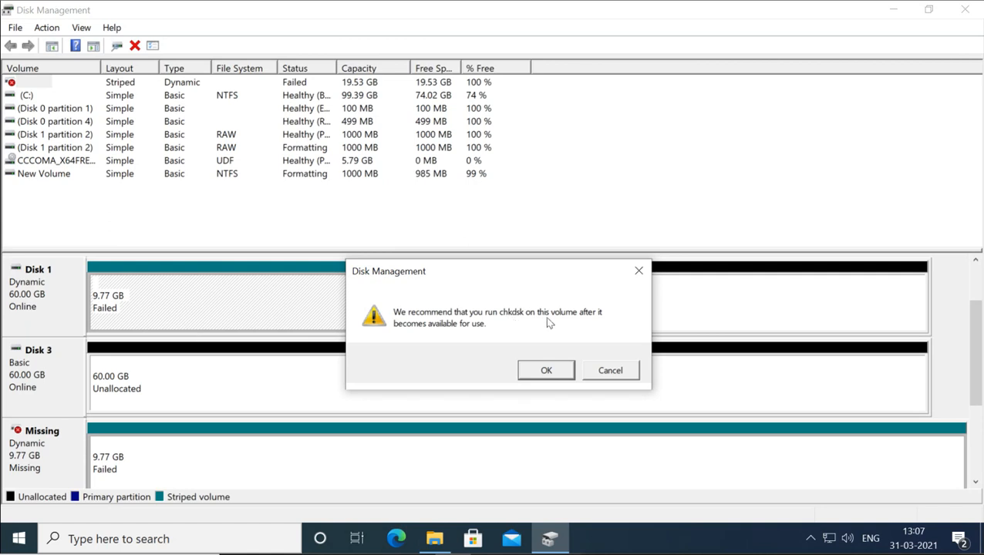
click(546, 369)
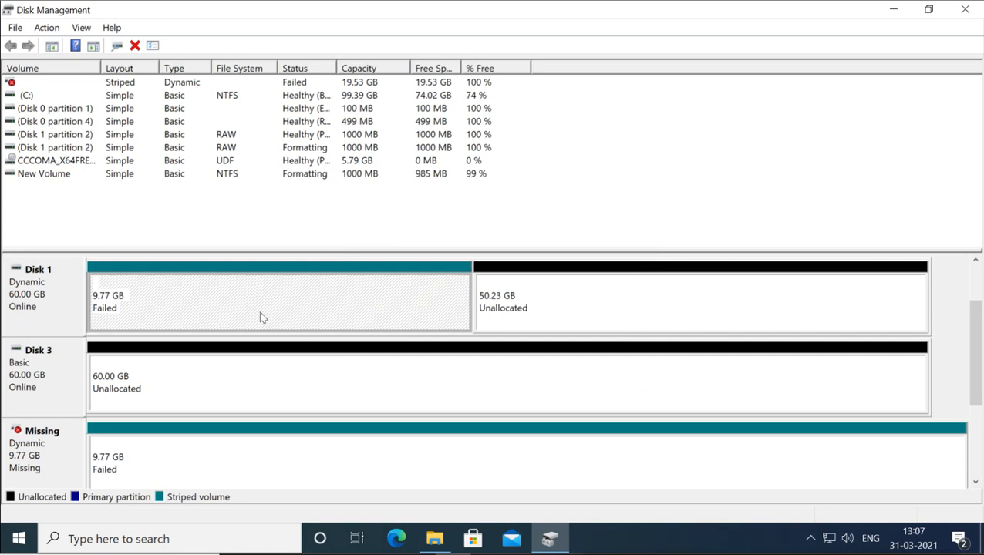
Review the volume options for the missing disk, and check the available drives in File Explorer's This PC
click(66, 447)
click(191, 468)
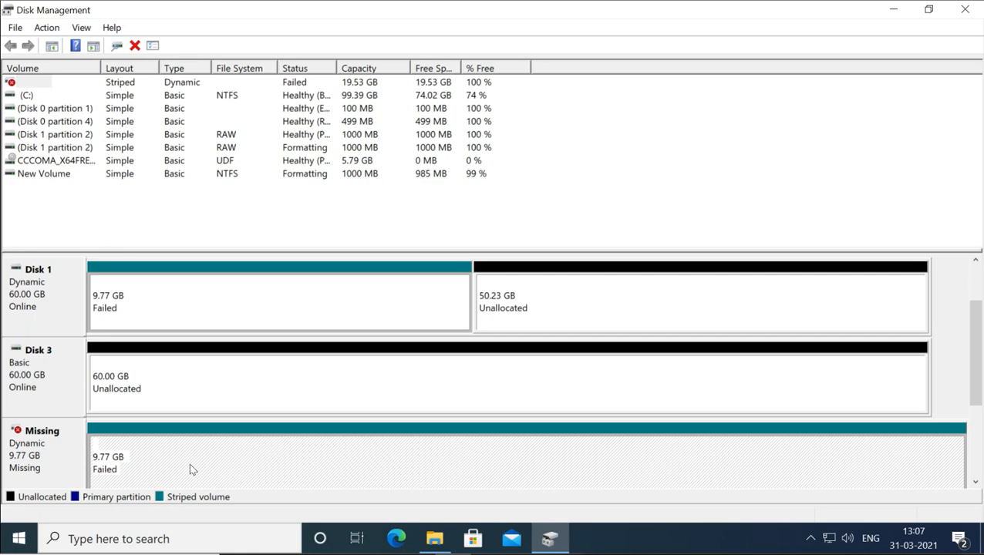
right_click(199, 443)
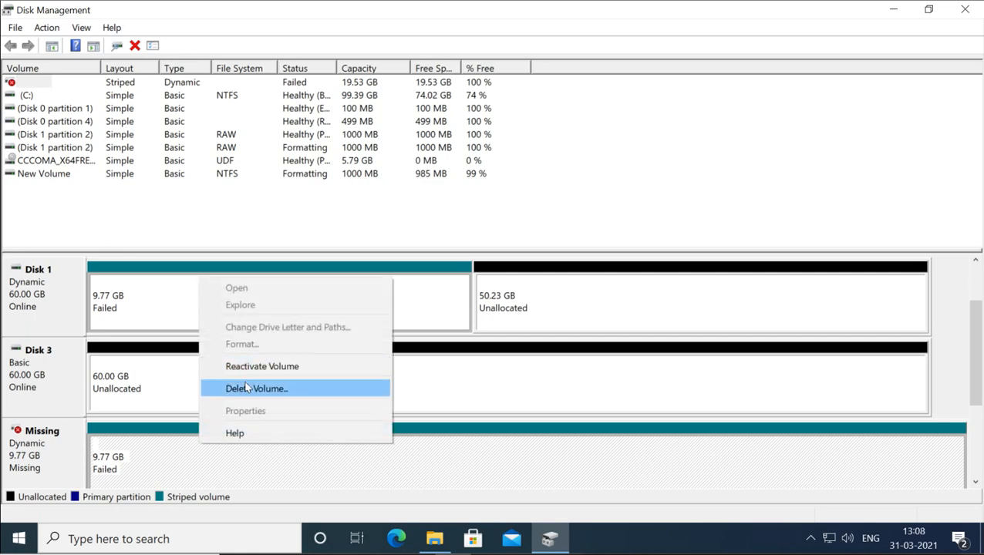
click(434, 540)
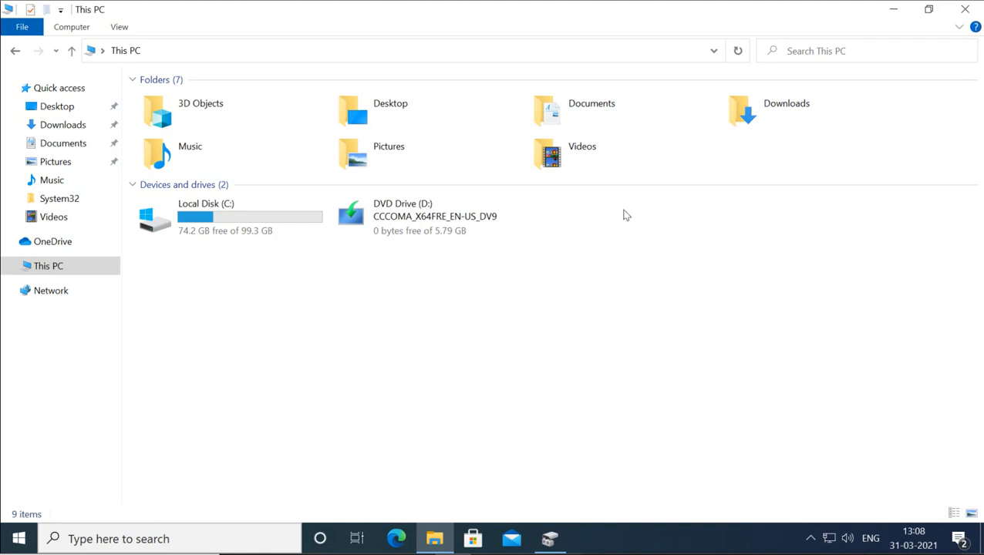
click(550, 539)
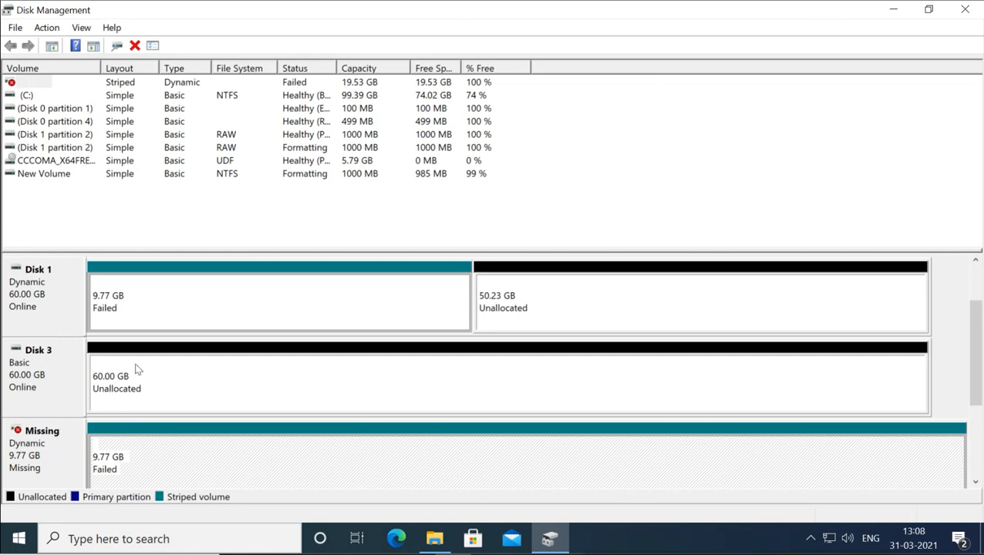
Delete the failed striped volume from Disk 1, and dismiss the message about refreshing the console view
right_click(170, 302)
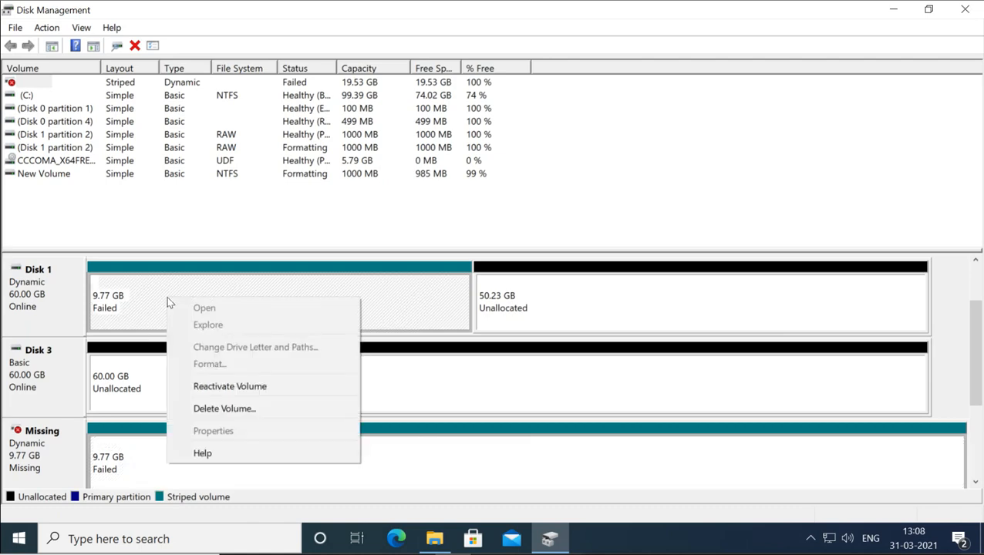
click(207, 408)
click(551, 372)
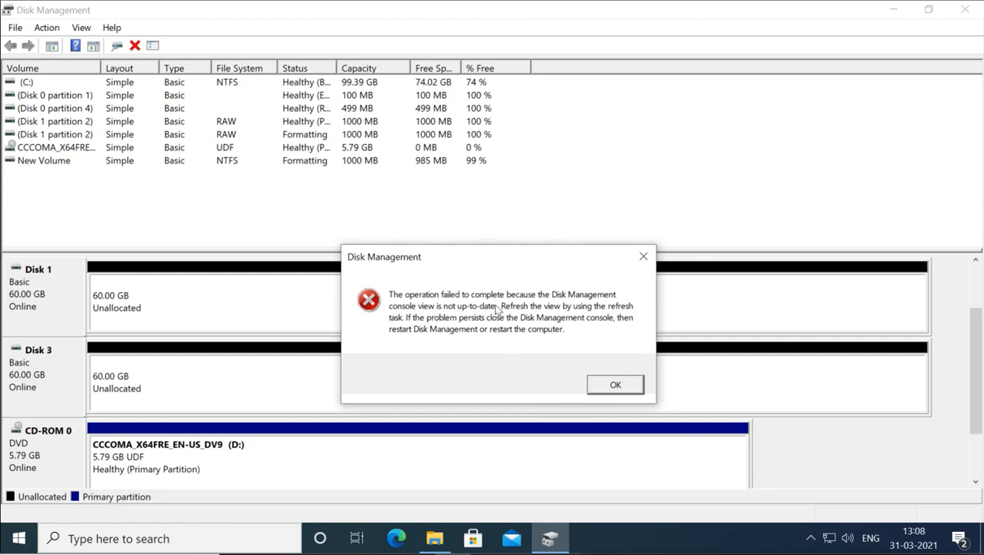
click(613, 384)
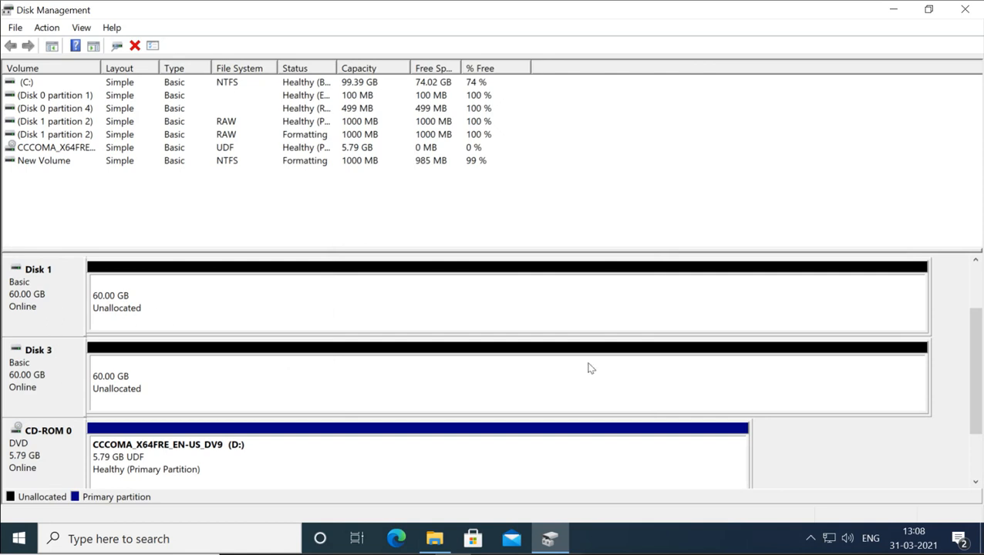
Examine the disk list and the new volume types offered for Disk 1's unallocated space
click(976, 263)
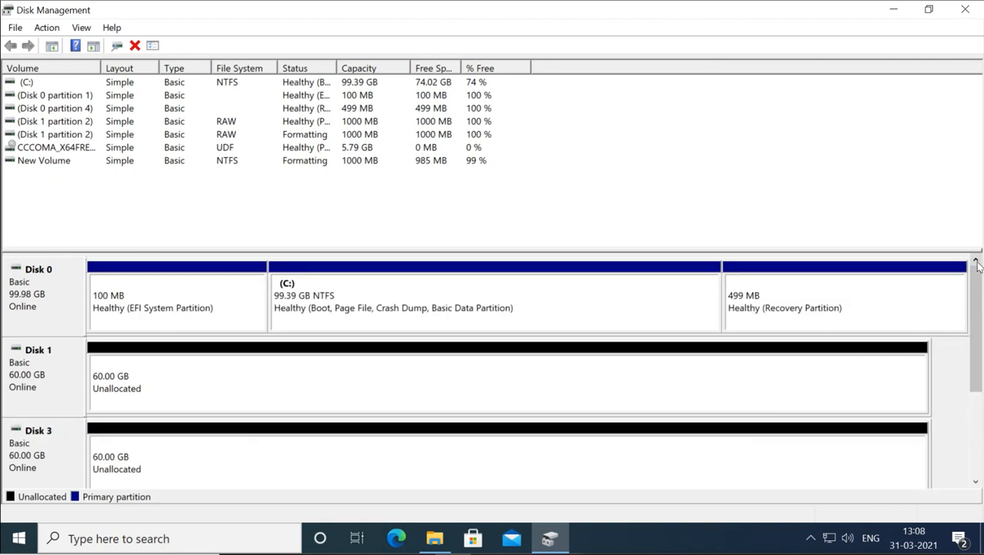
click(977, 483)
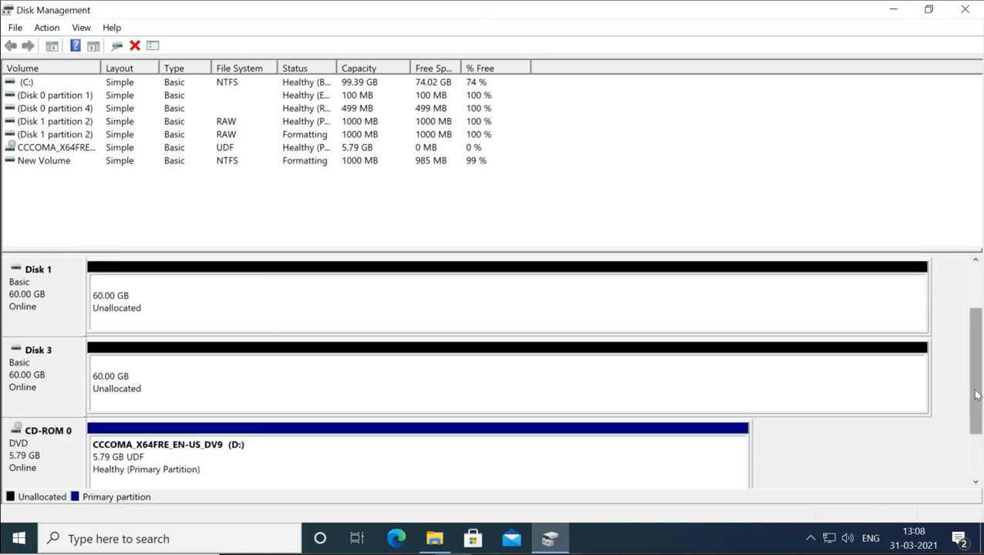
mouse_move(976, 395)
mouse_down()
mouse_move(978, 364)
mouse_move(978, 392)
mouse_up()
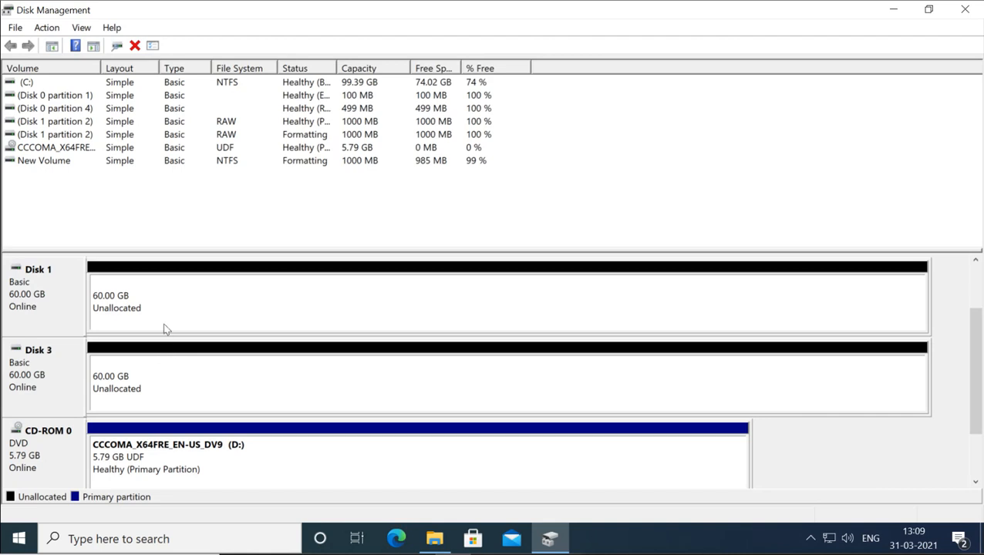
right_click(166, 289)
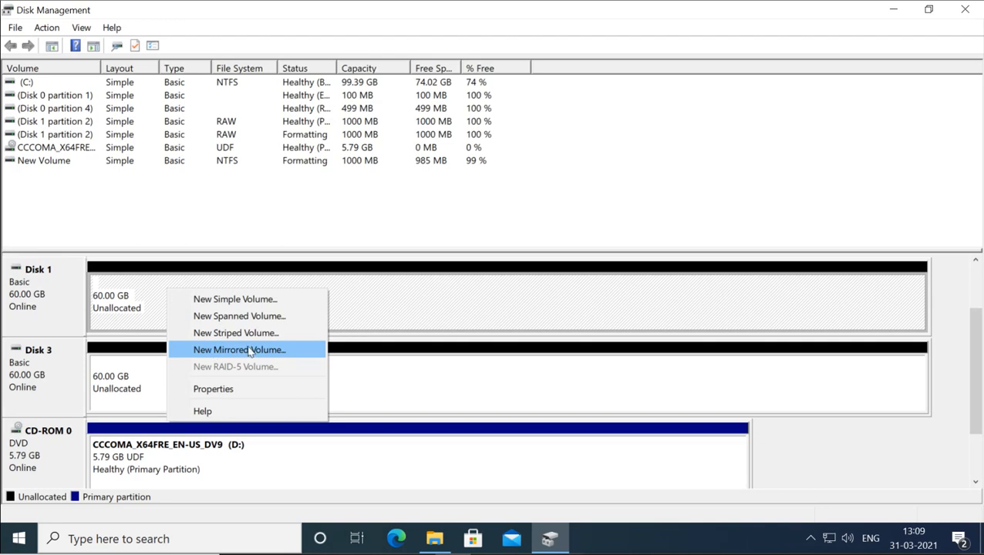
click(130, 318)
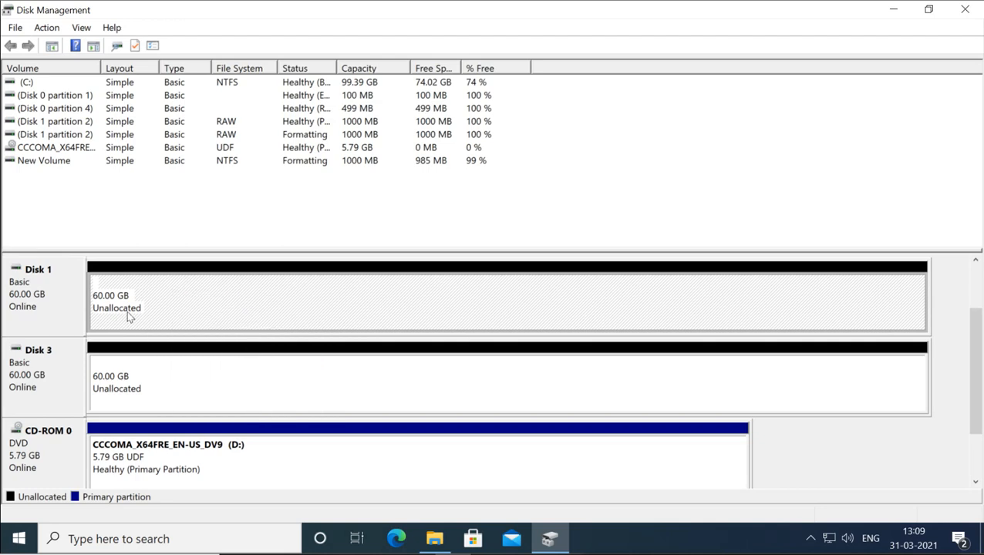
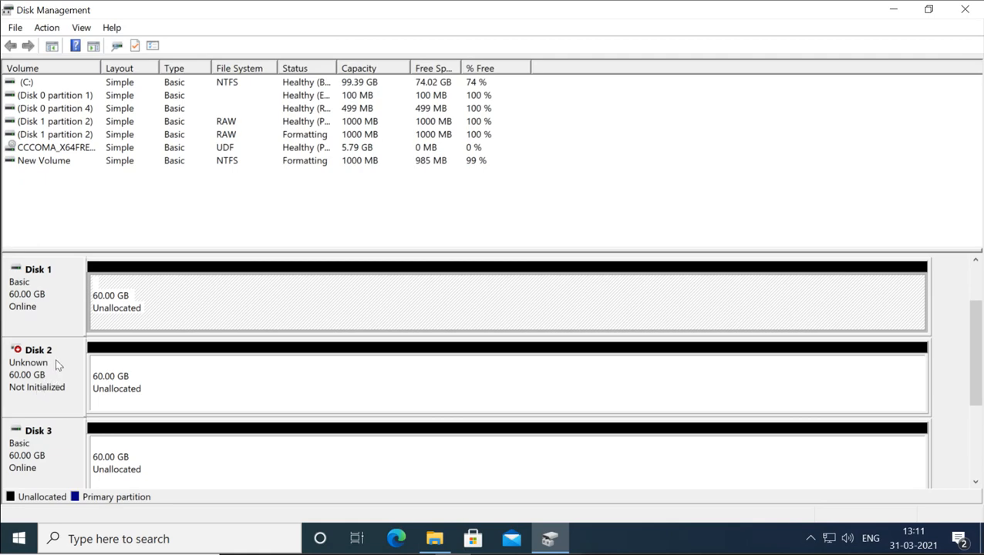
Initialize Disk 2 with the MBR (Master Boot Record) partition style, and check the entries for Disks 1 to 3
right_click(56, 359)
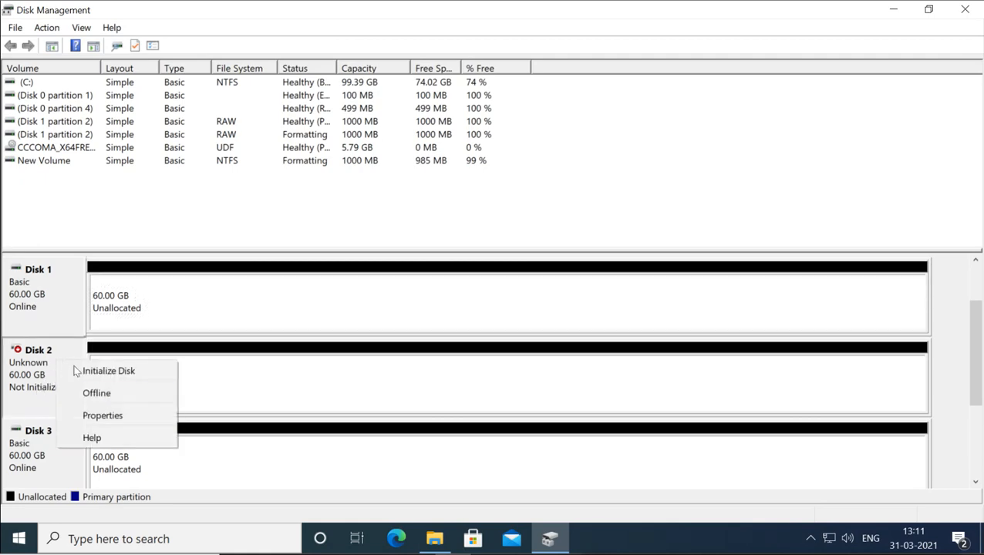
click(83, 373)
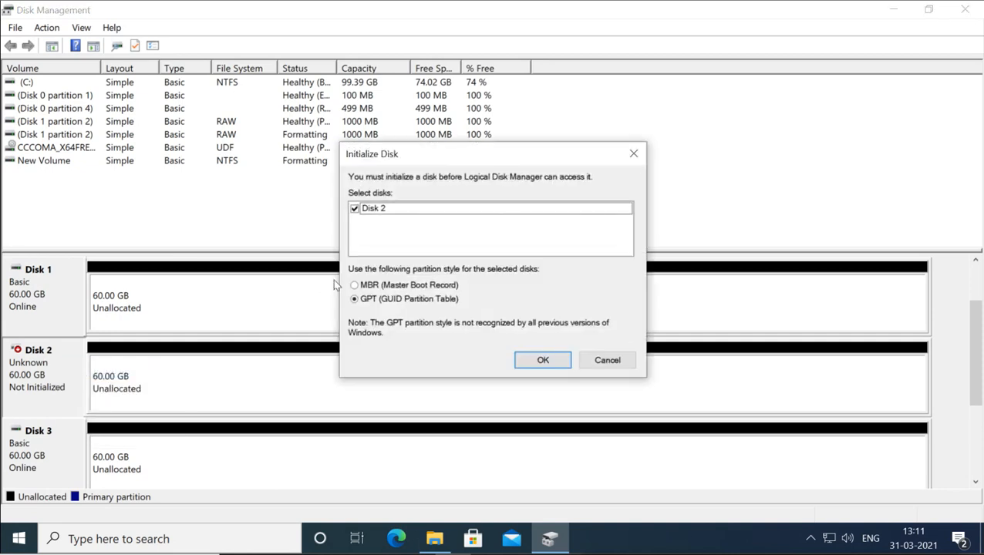
click(542, 360)
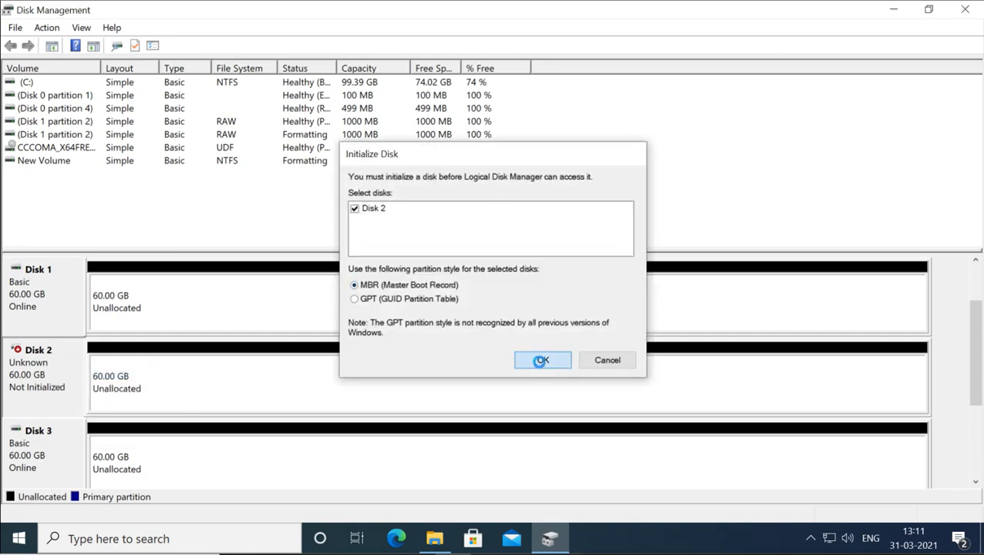
click(56, 367)
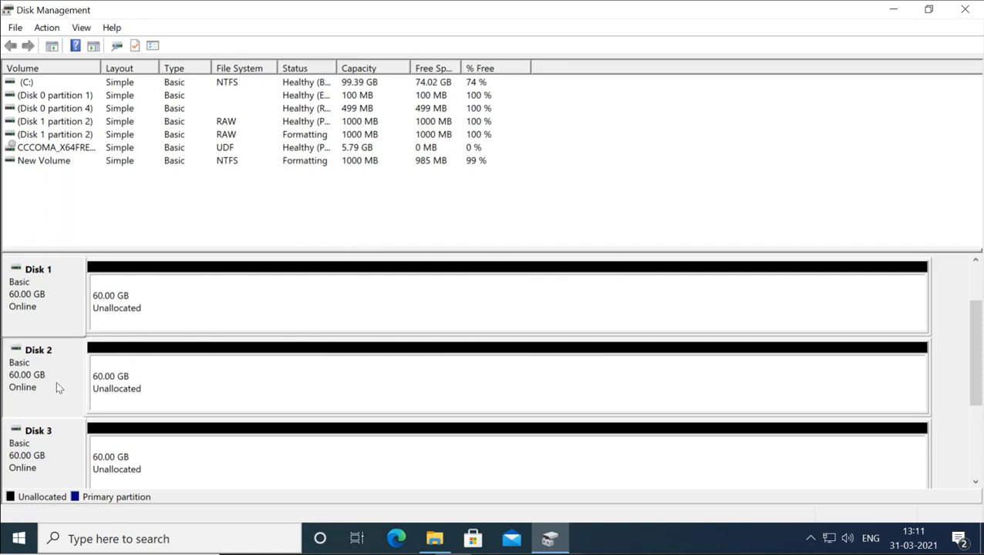
click(57, 429)
click(57, 321)
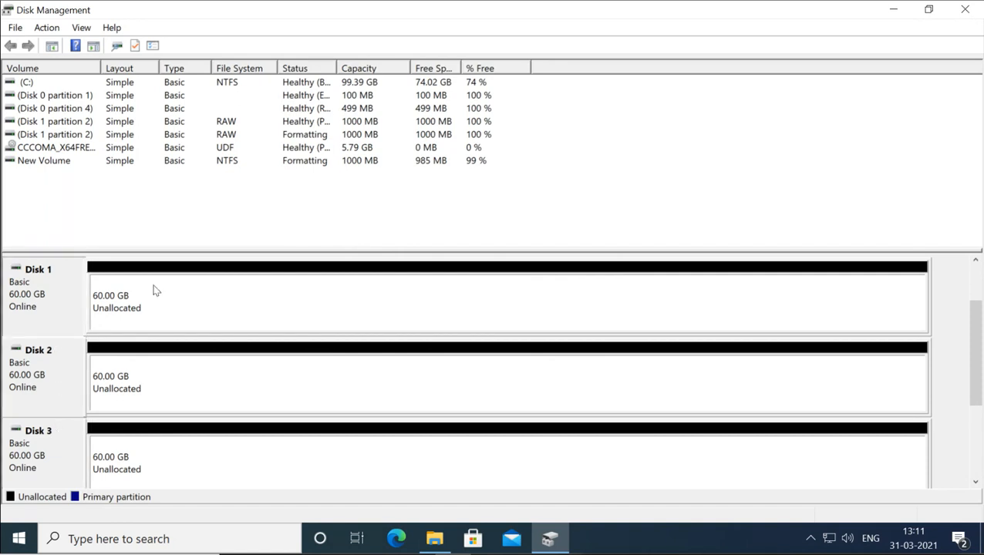
Start a new mirrored volume on Disk 1's unallocated space and set the amount of space to 10000 MB
right_click(207, 277)
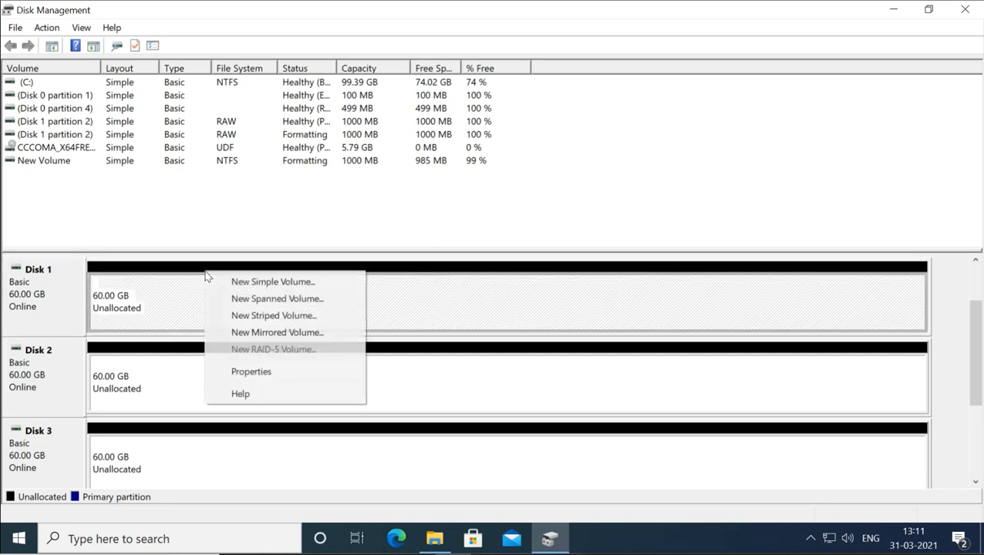
click(272, 333)
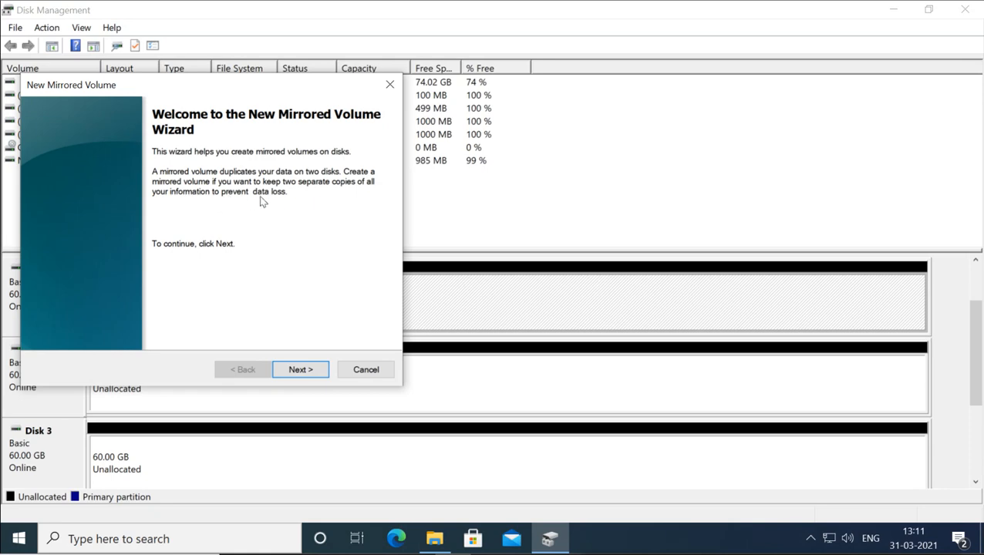
click(306, 369)
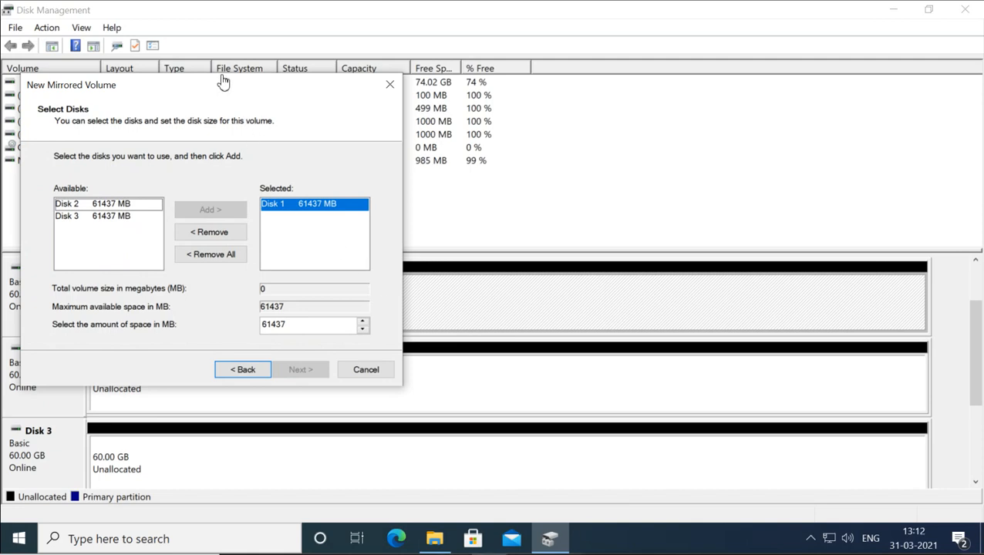
drag(217, 84, 399, 82)
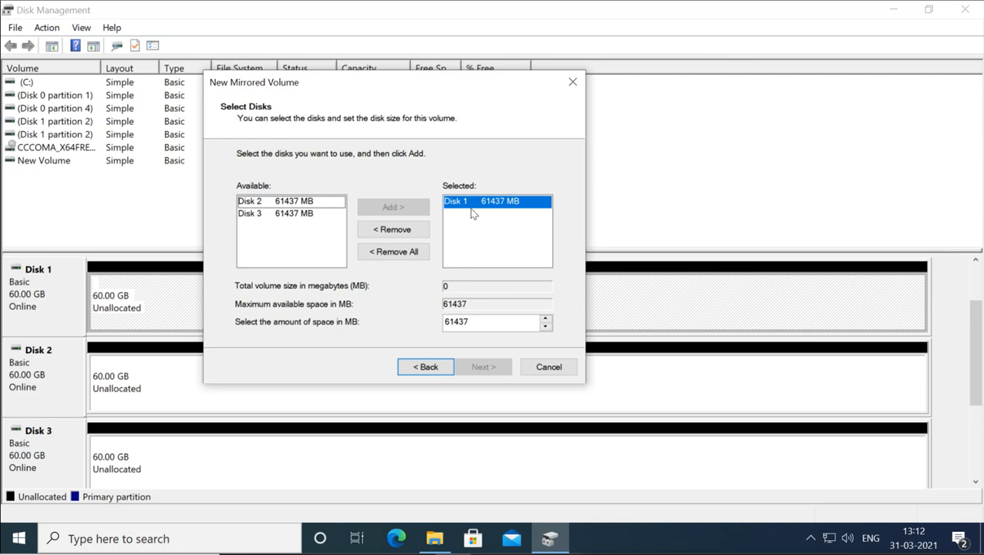
double_click(479, 321)
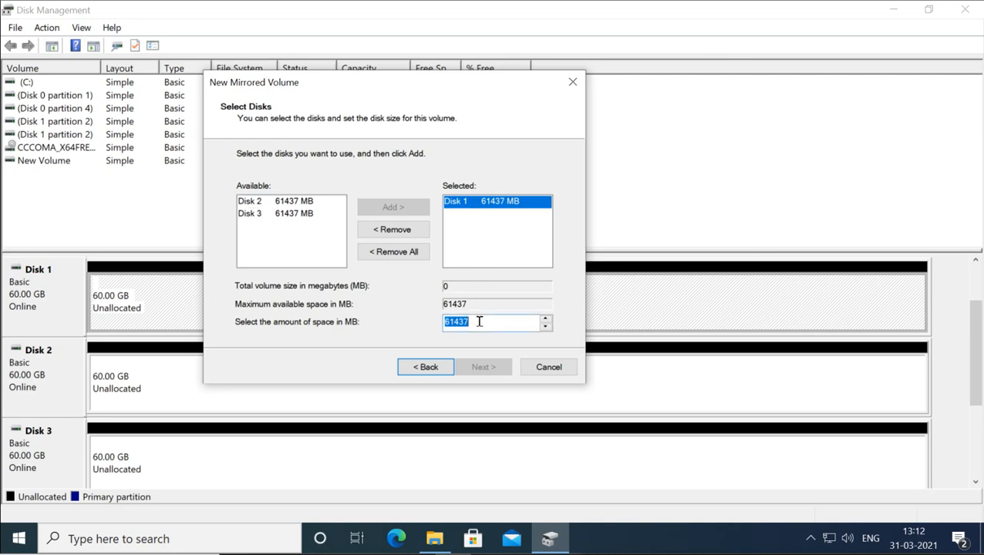
text(1000)
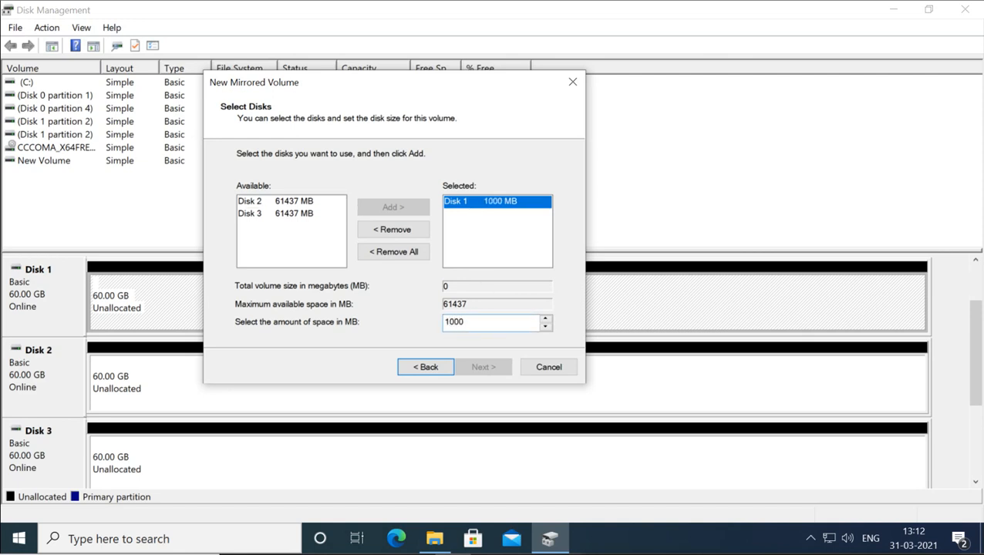
text(0)
Add Disk 2 to the mirrored volume and compare the space allotted to the two selected disks
click(273, 202)
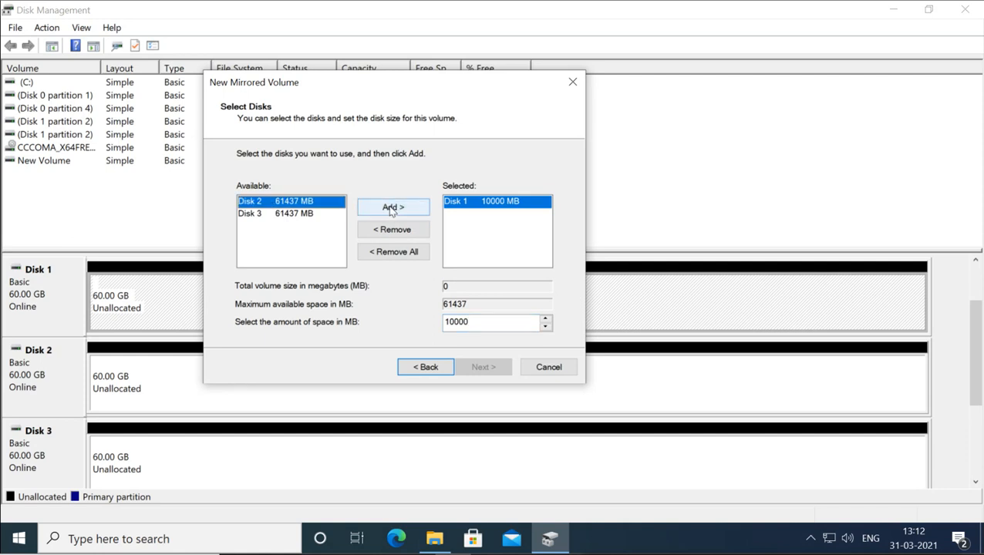
click(391, 209)
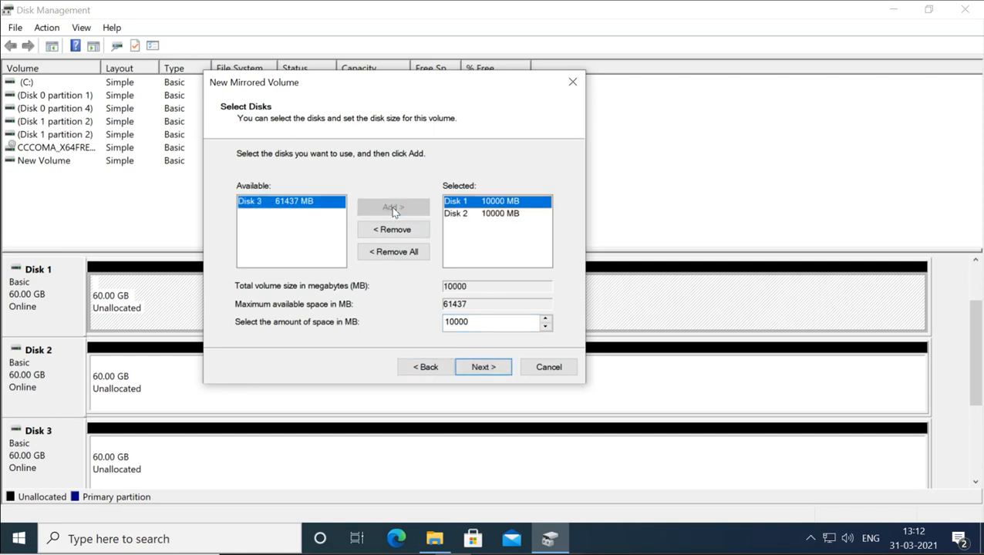
click(482, 220)
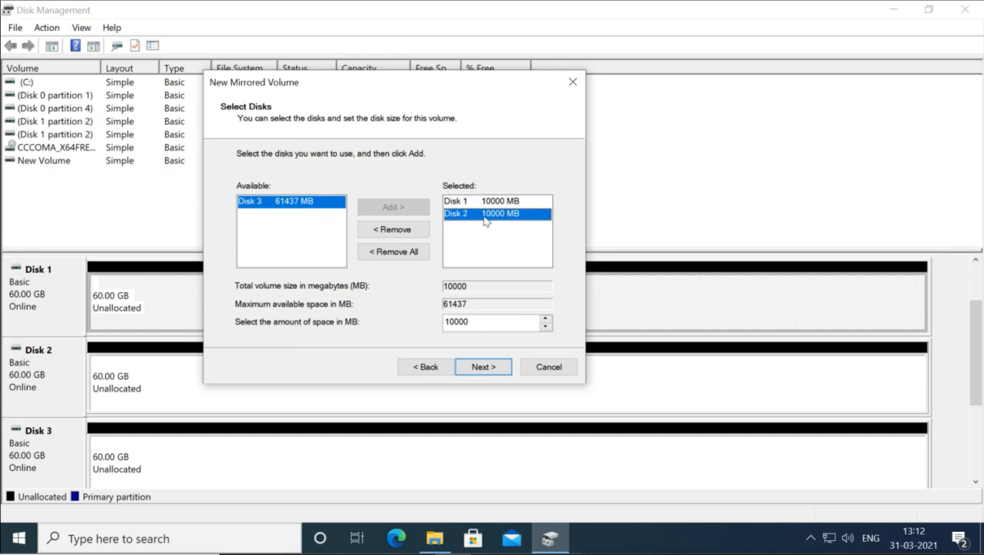
click(483, 204)
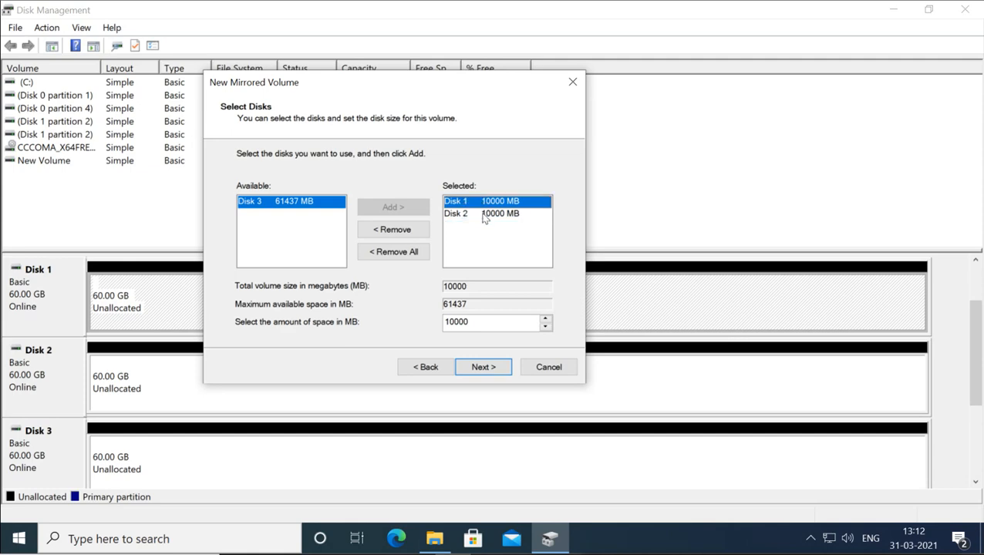
click(483, 217)
click(475, 202)
click(475, 216)
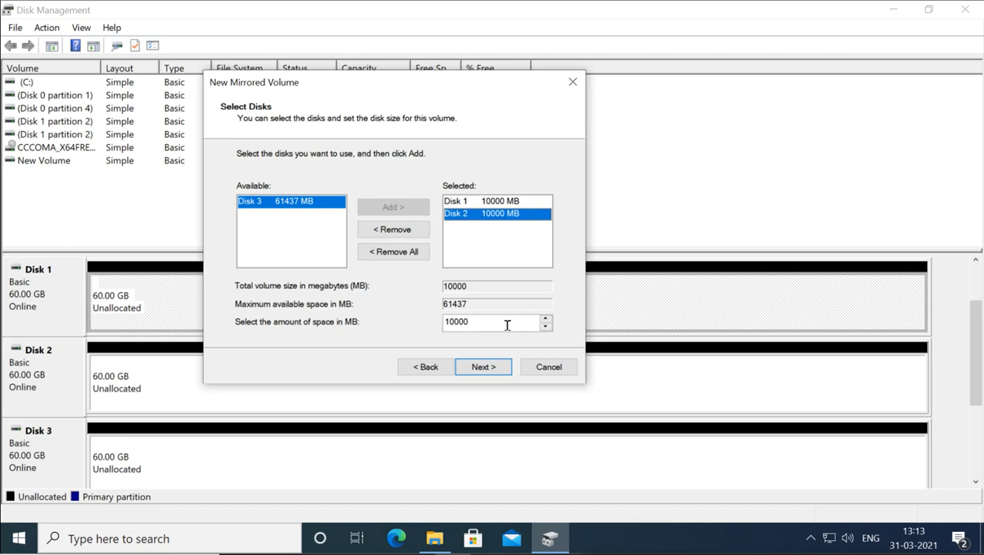
Create the mirrored volume with drive letter E and an NTFS quick format, accepting the conversion to dynamic disks
click(491, 370)
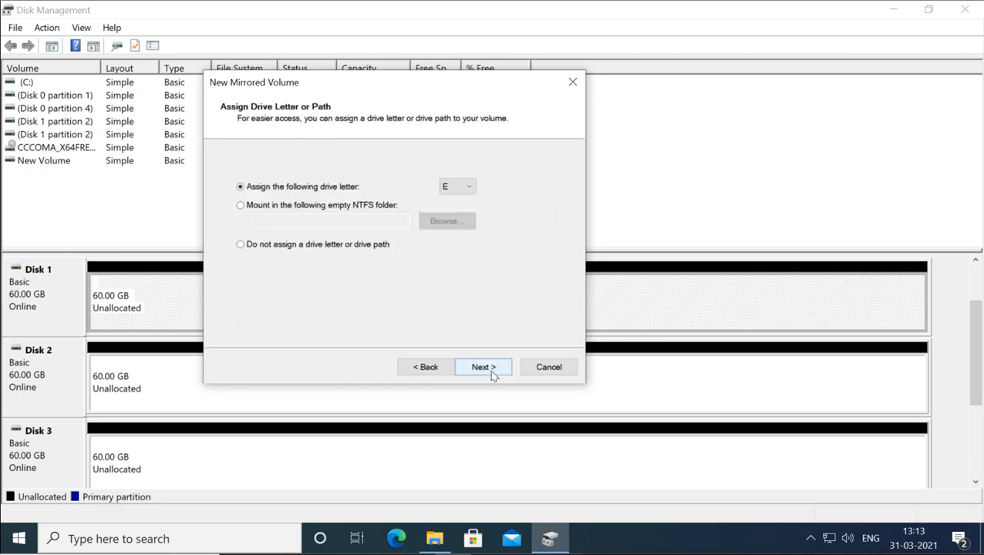
click(489, 370)
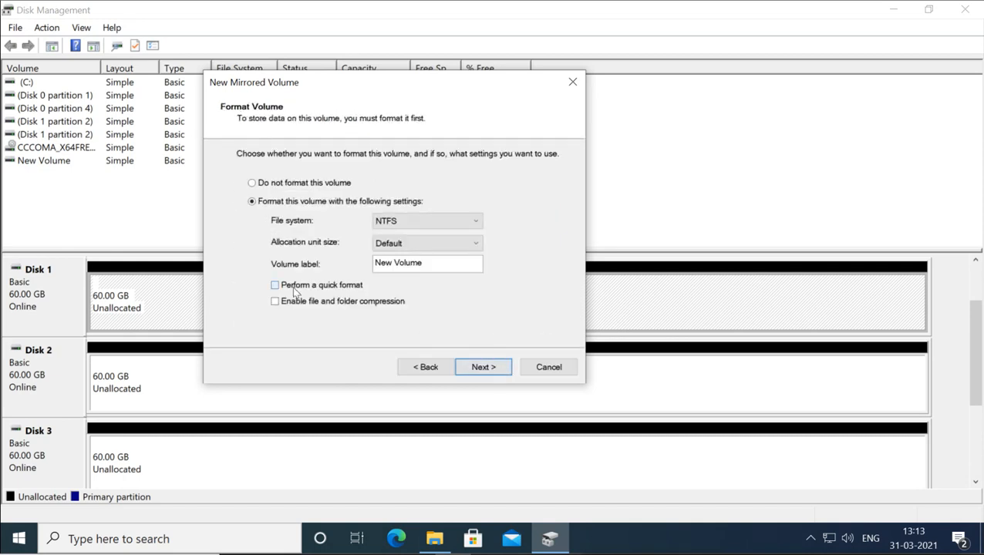
click(293, 287)
click(476, 367)
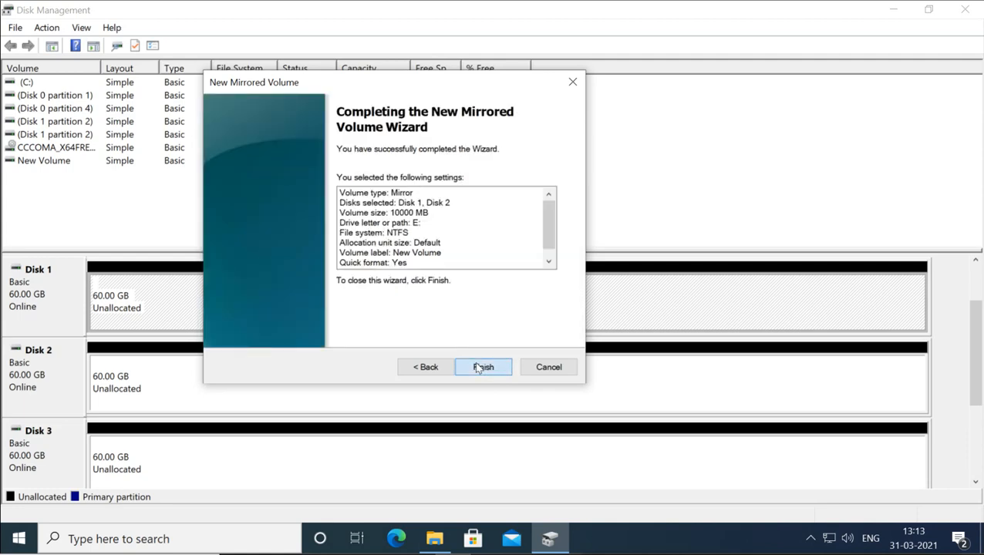
click(478, 369)
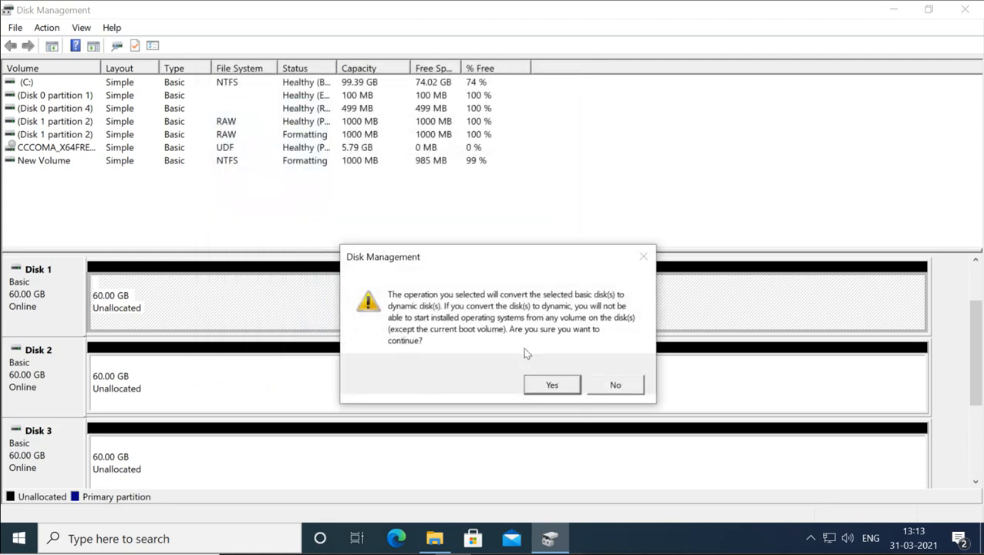
click(549, 383)
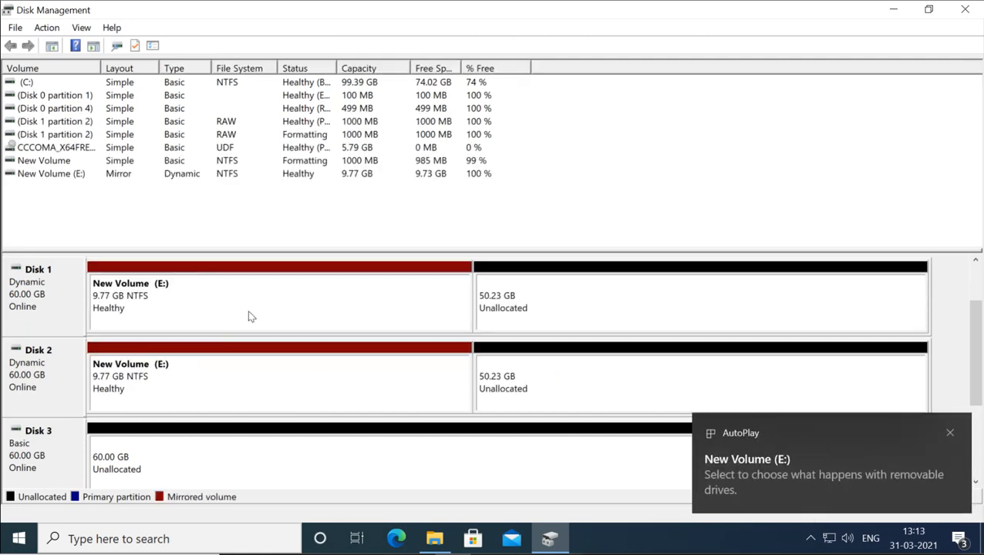
Compare the new mirrored volume's entries on Disk 1 and Disk 2
click(248, 311)
click(249, 369)
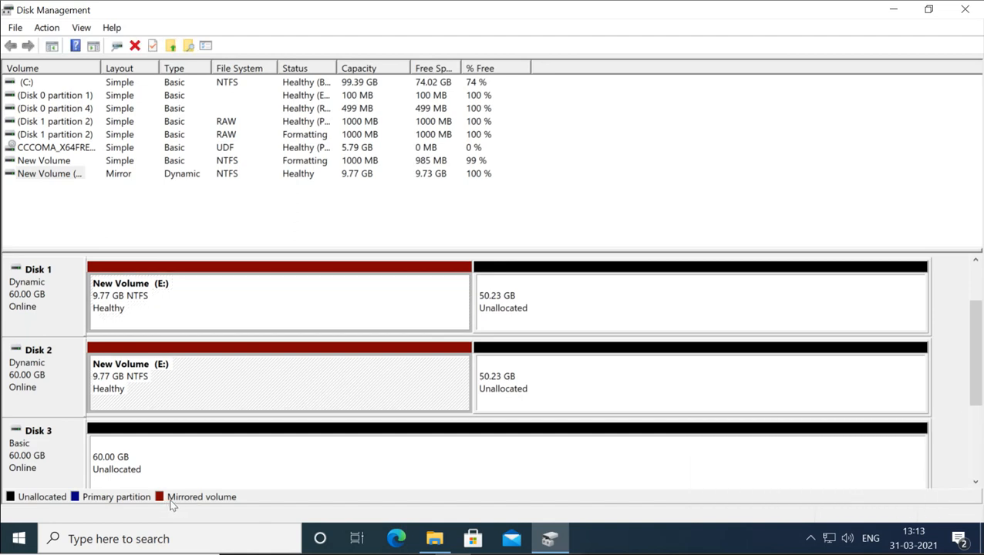
click(244, 323)
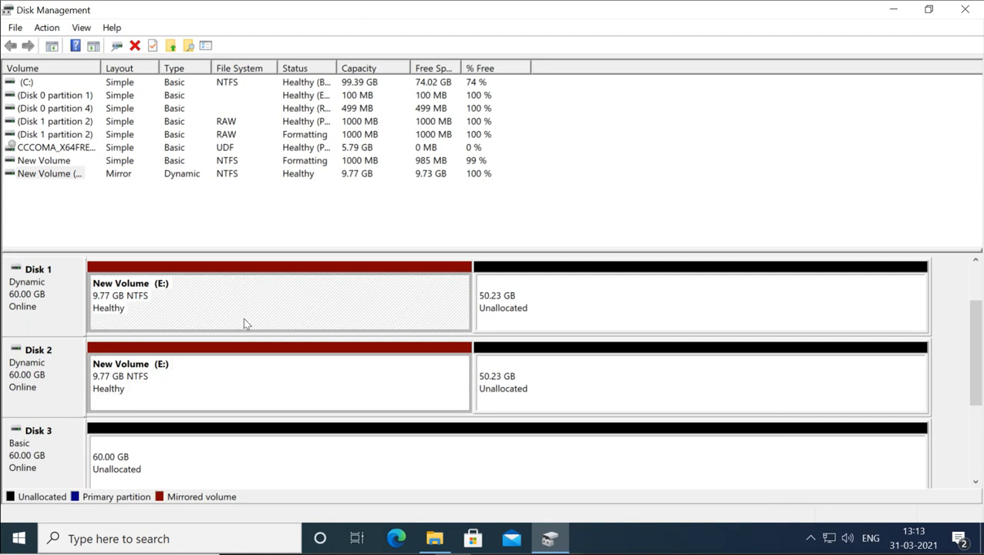
click(138, 369)
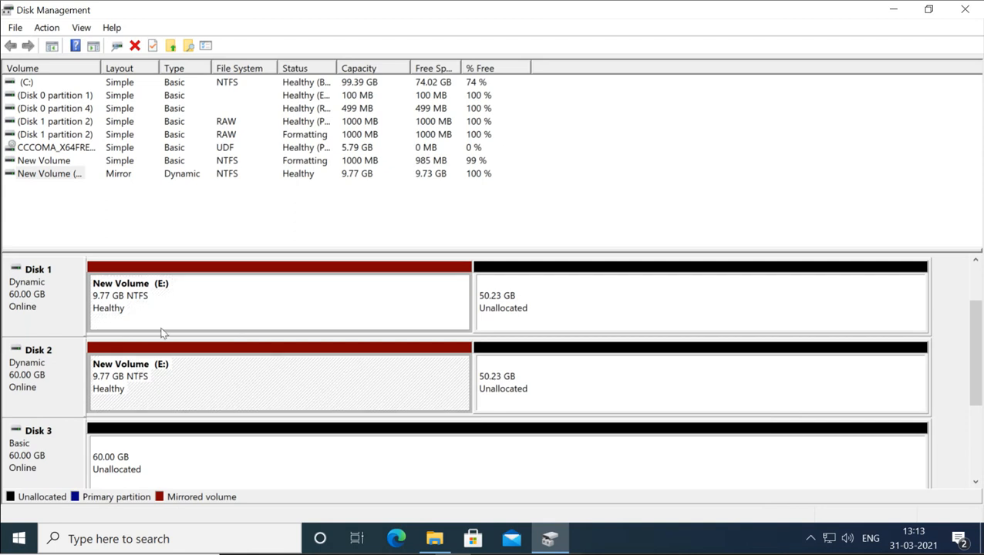
Switch to File Explorer, create a text document named data on New Volume (E:), and return to This PC
click(445, 542)
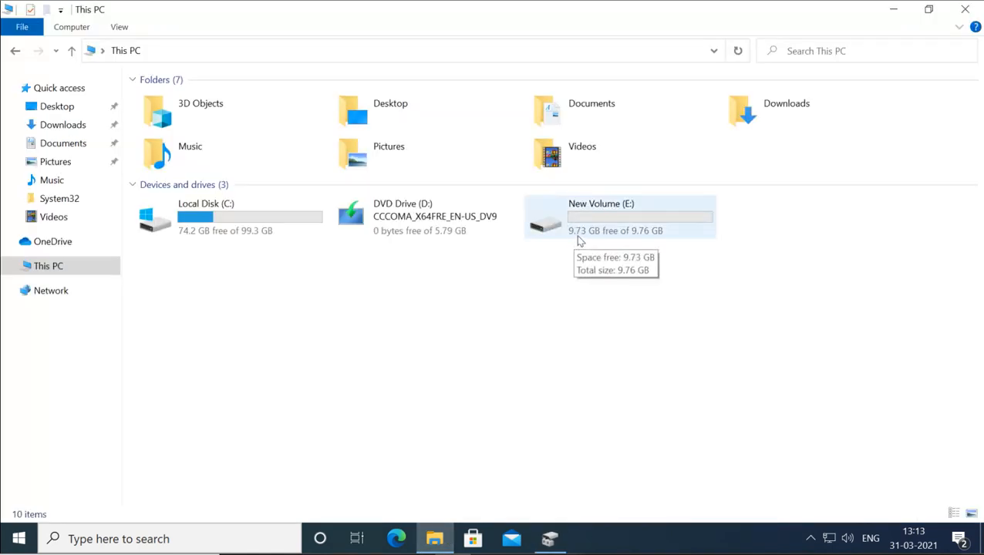
double_click(617, 214)
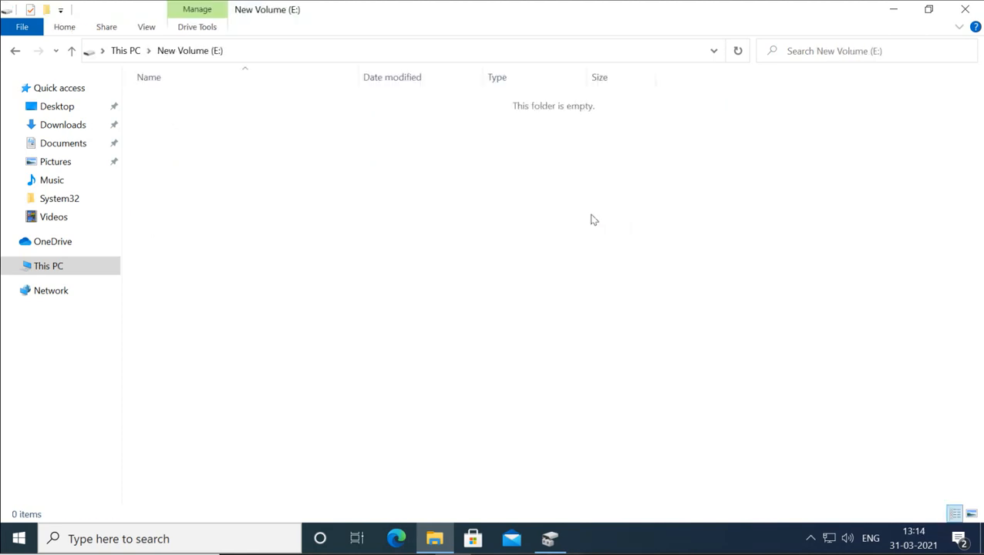
right_click(331, 170)
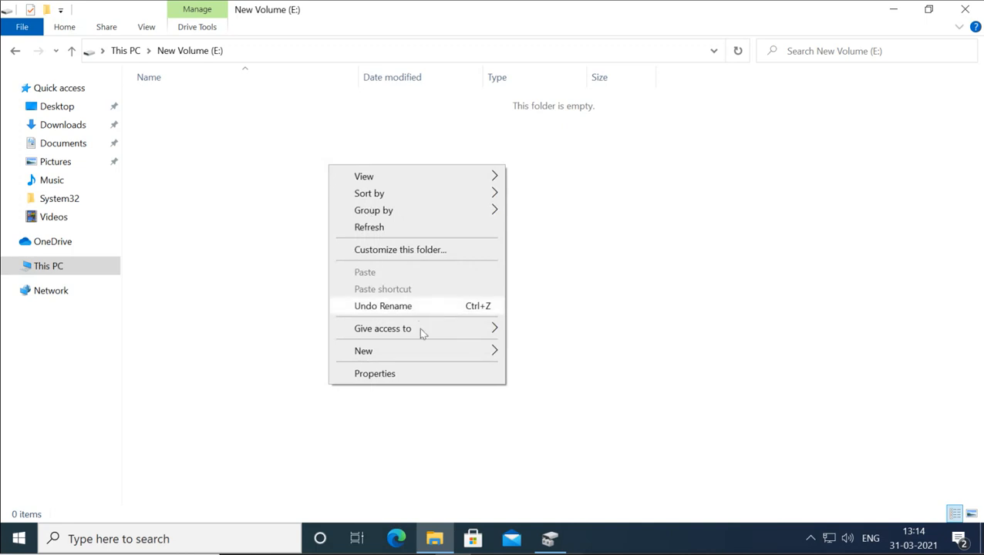
mouse_move(431, 351)
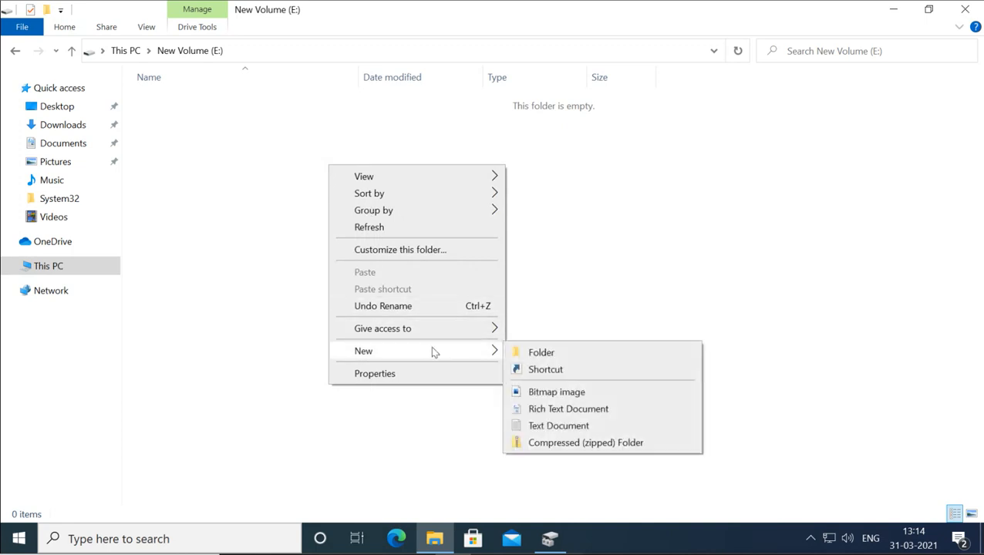
click(545, 425)
text(data)
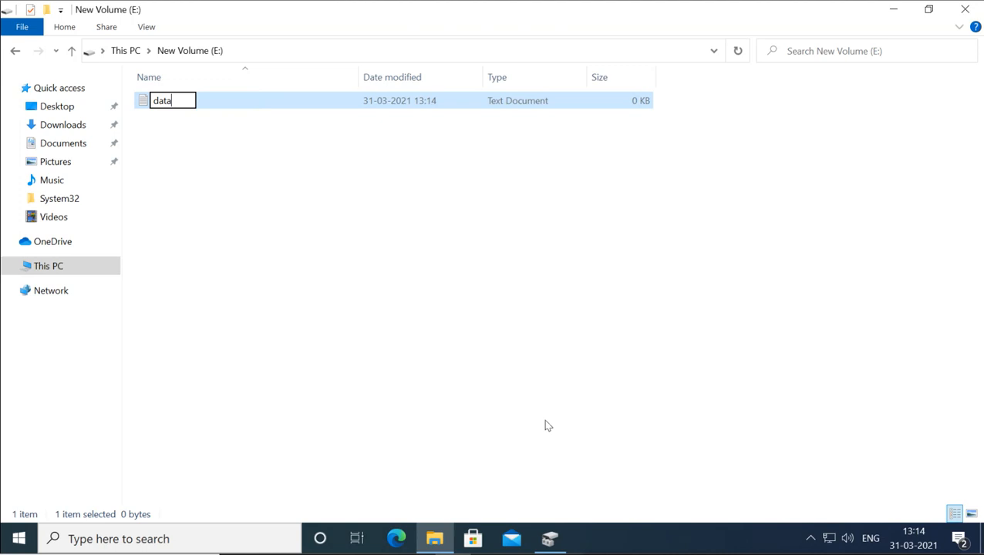
key(Return)
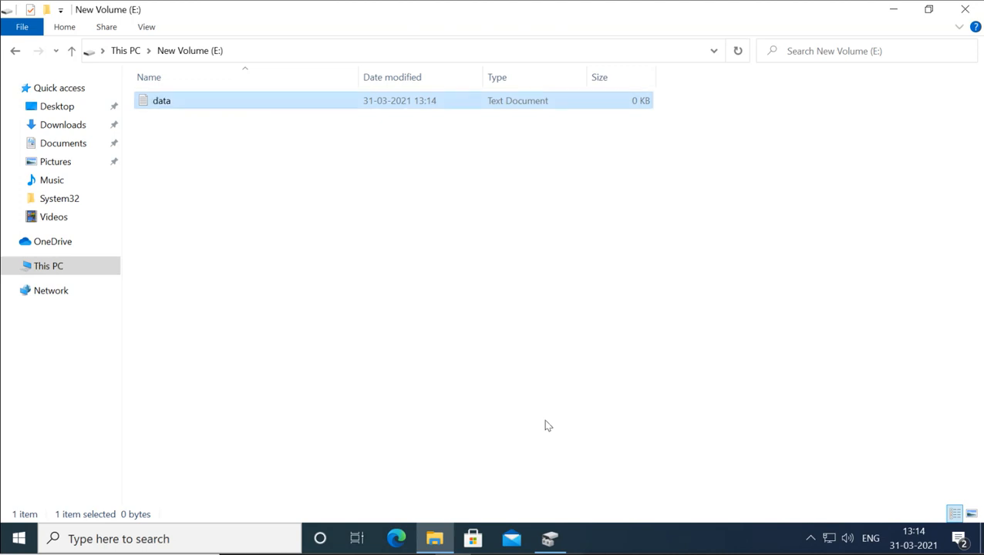
click(124, 52)
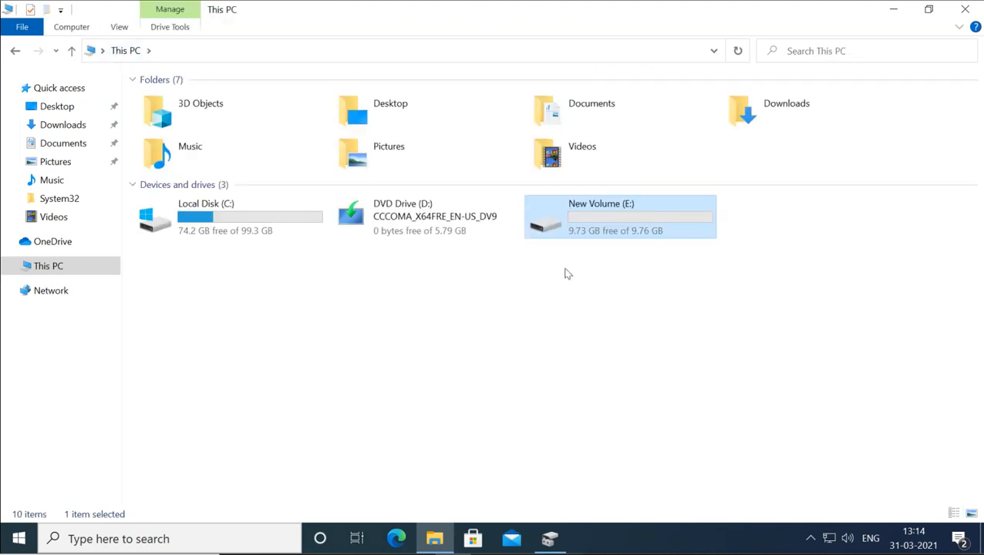
Check the mirrored volume's status in Disk Management, and look for the data file on drive E in File Explorer
click(552, 538)
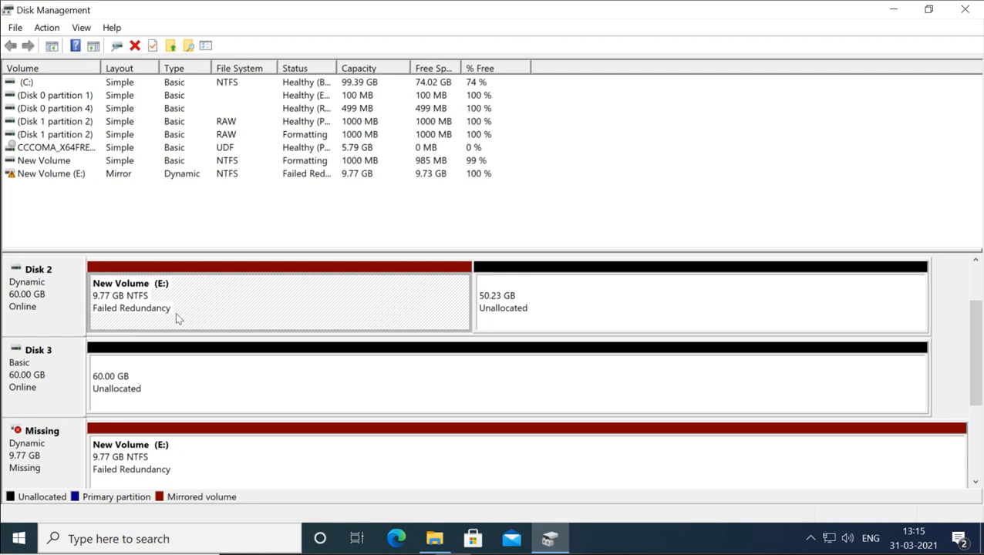
click(436, 540)
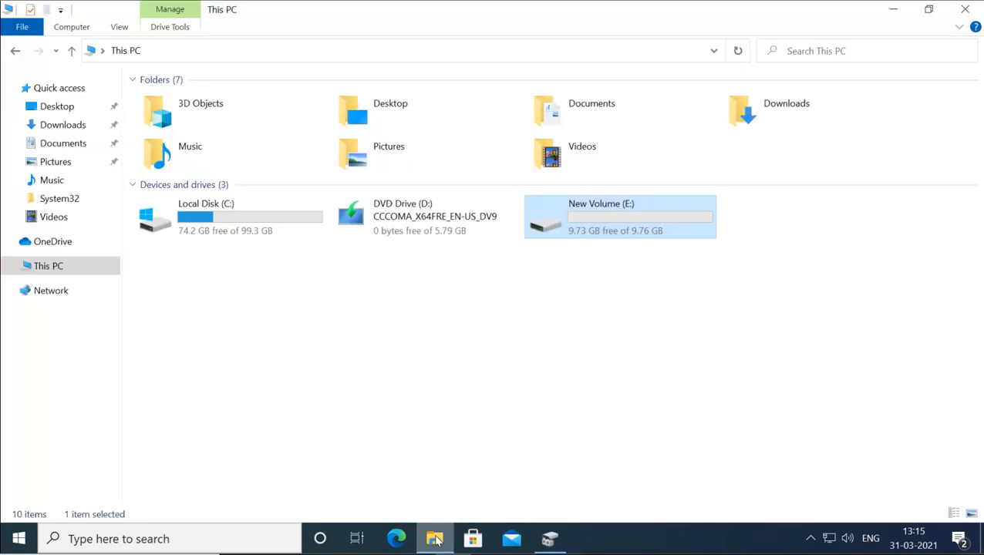
double_click(610, 233)
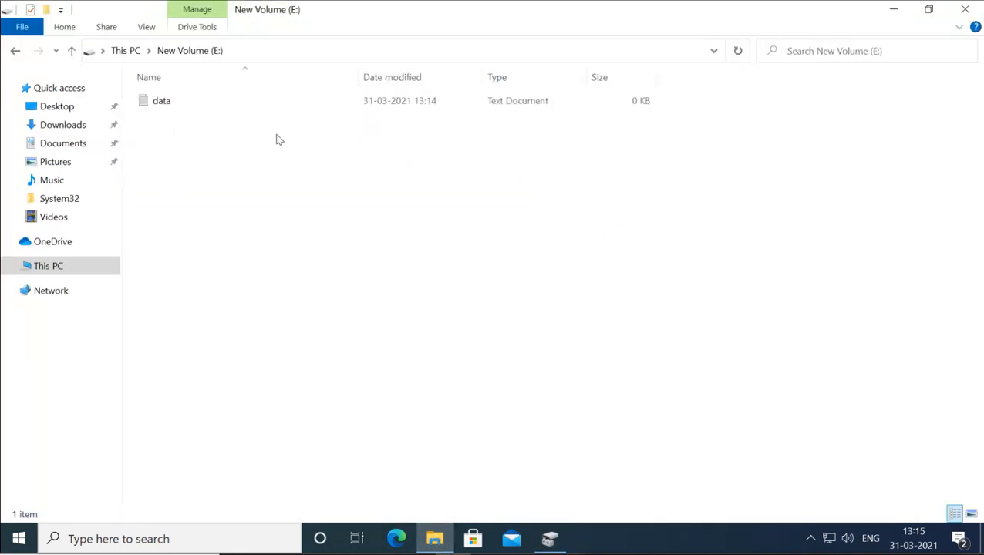
click(156, 107)
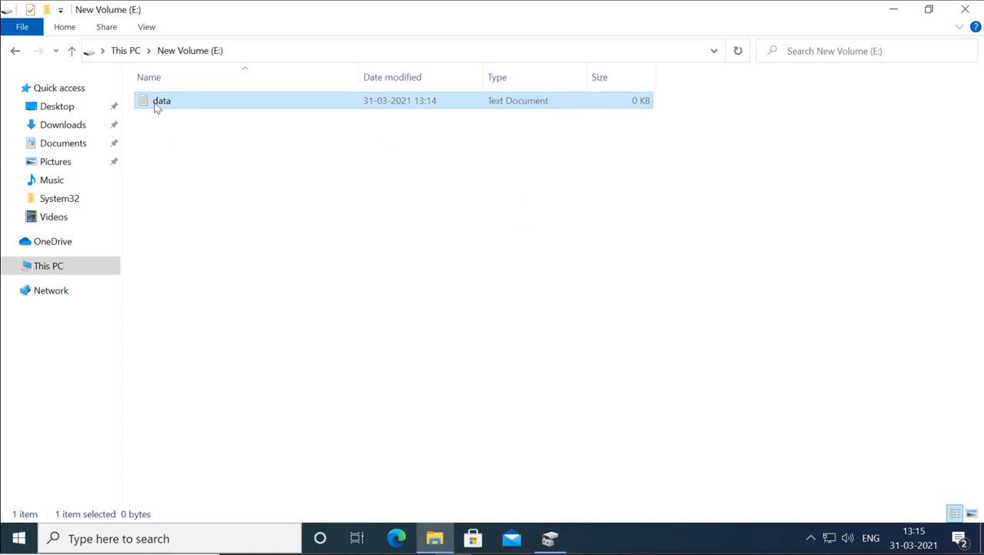
click(138, 57)
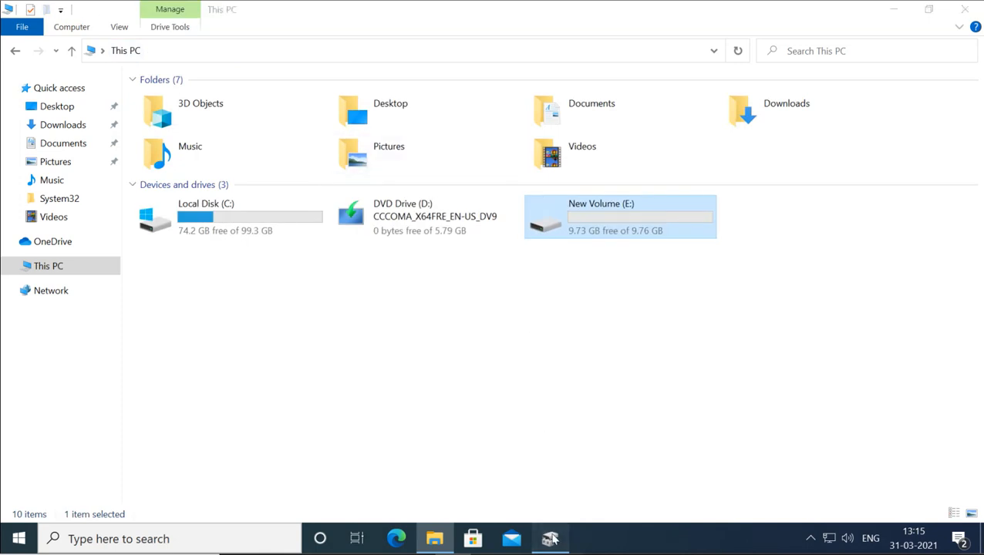
Switch to Disk Management and try to reactivate the mirrored volume on Disk 2, accepting the chkdsk recommendation
click(549, 538)
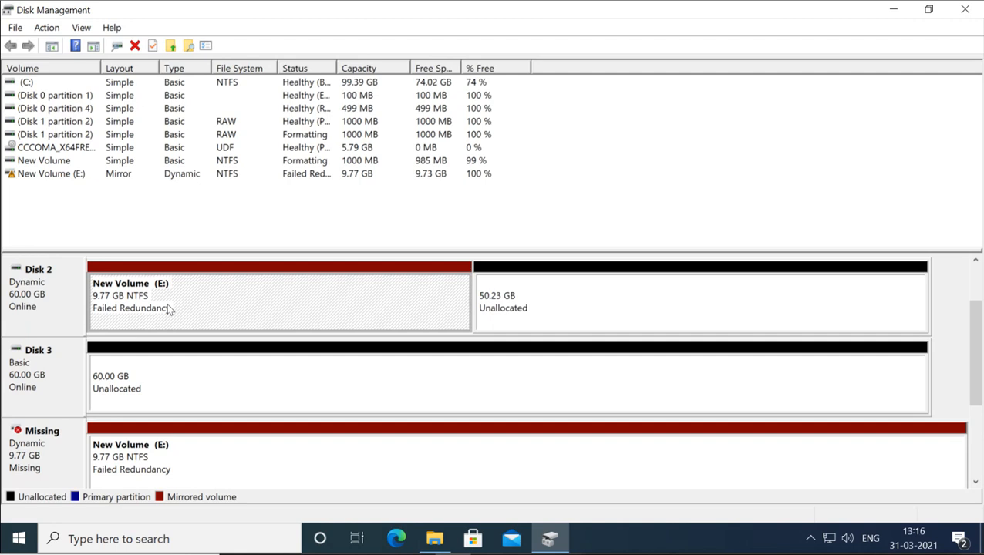
right_click(230, 310)
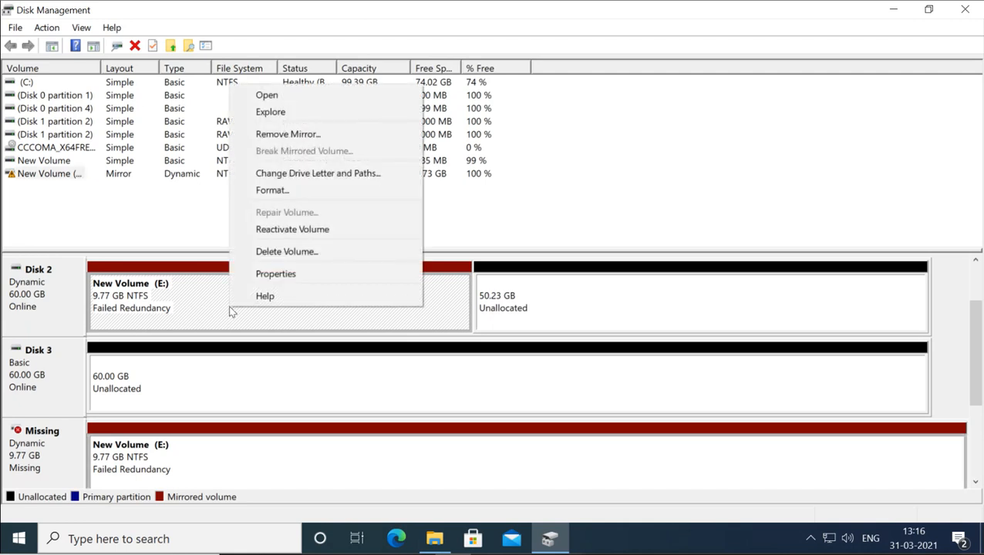
click(288, 231)
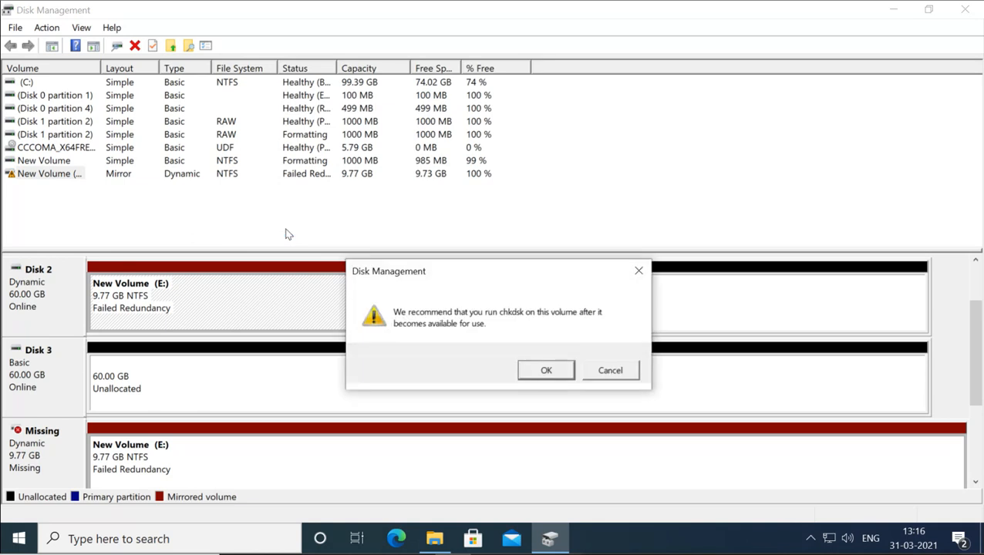
click(532, 373)
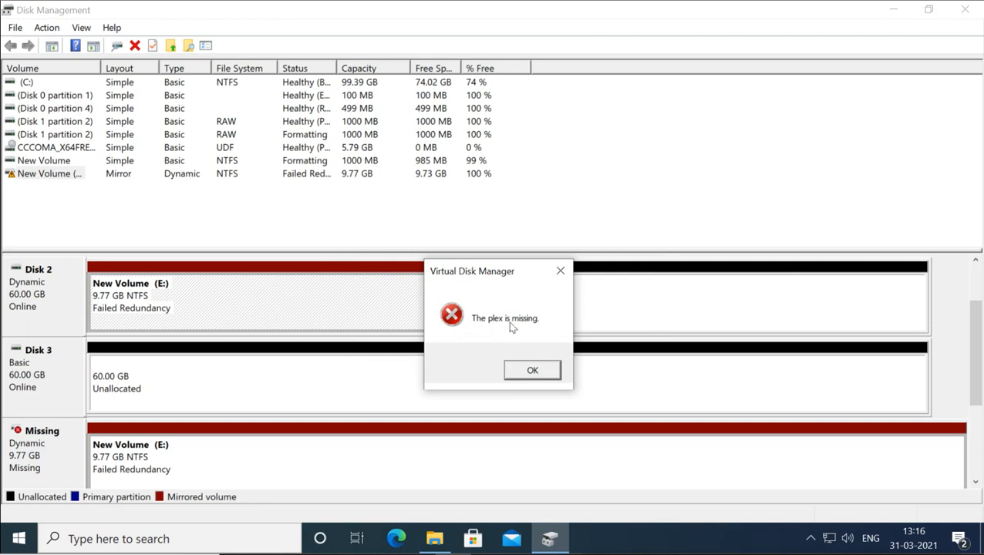
Dismiss the reactivation error and remove the missing disk's mirror from New Volume (E:)
click(533, 373)
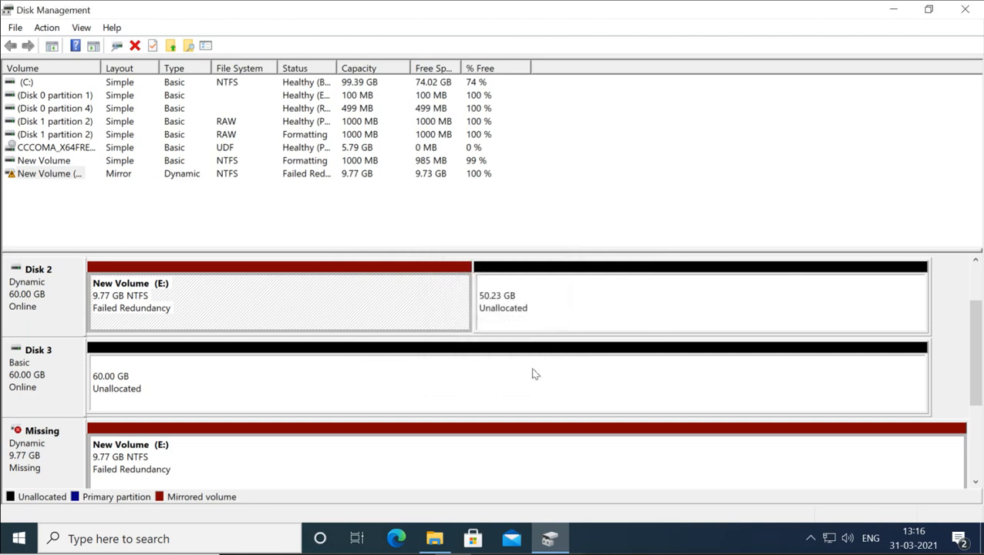
right_click(296, 293)
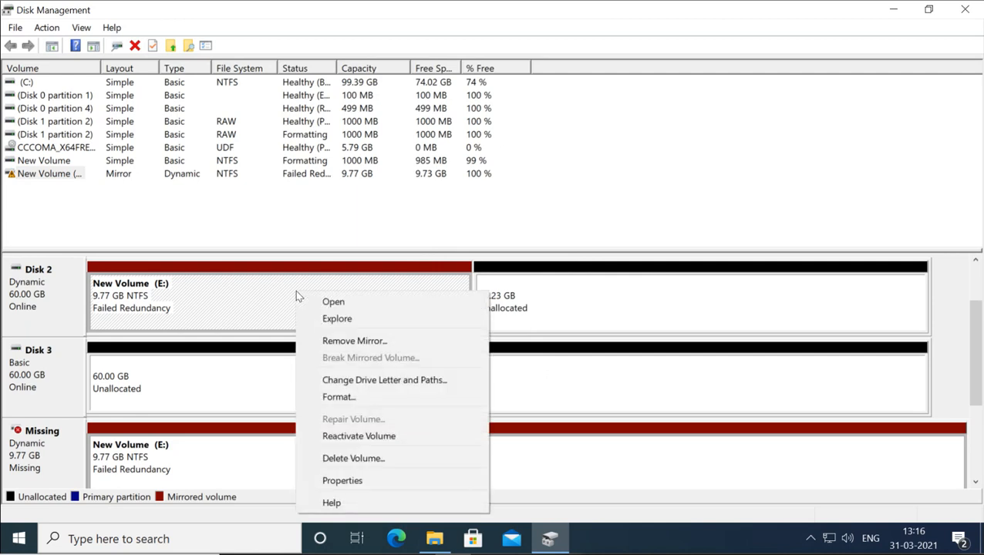
click(355, 341)
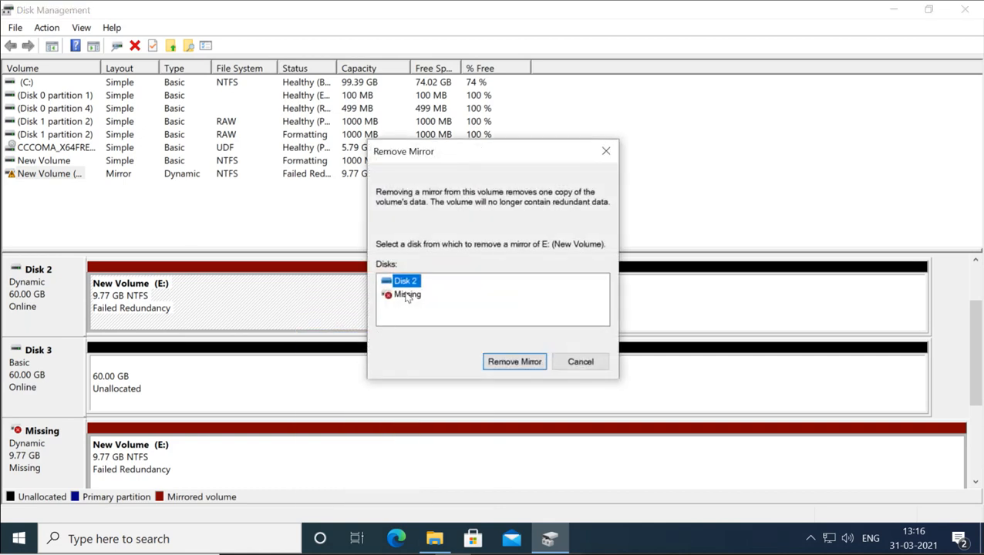
click(407, 295)
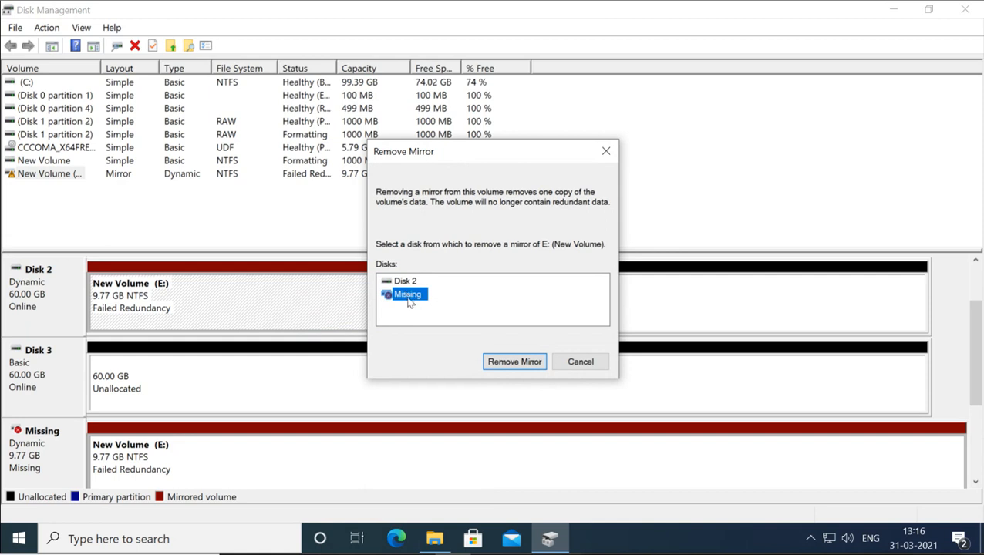
click(493, 361)
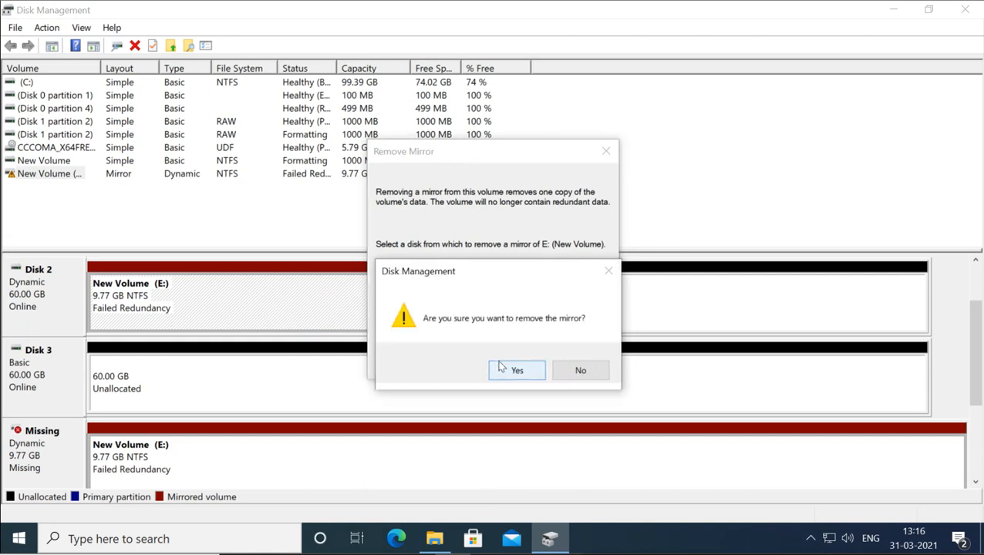
click(516, 371)
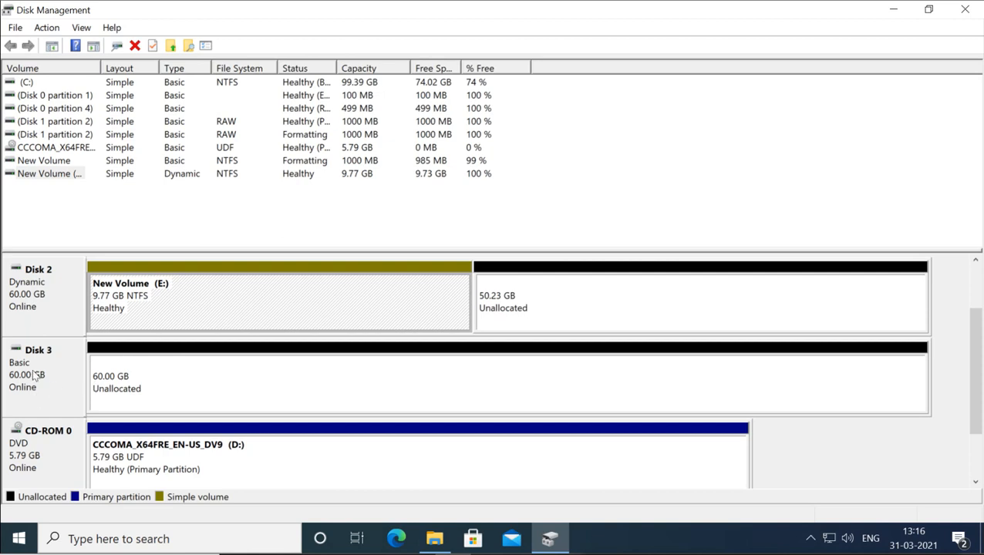
right_click(246, 289)
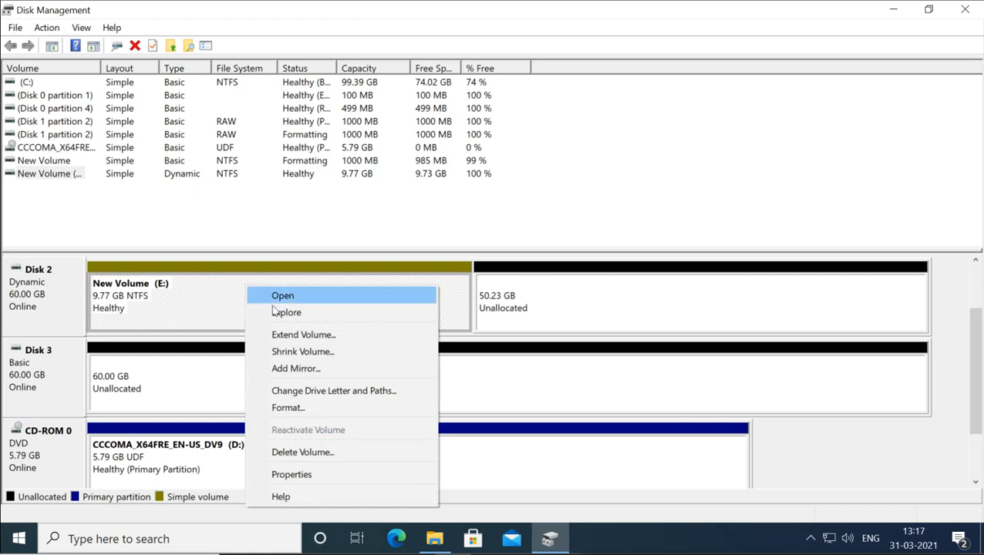
click(306, 373)
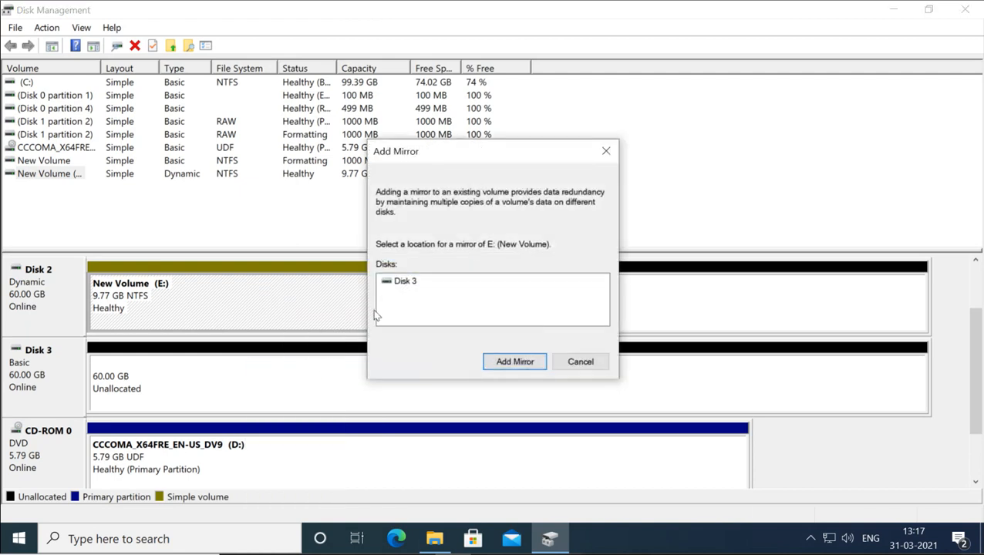
click(406, 282)
click(571, 364)
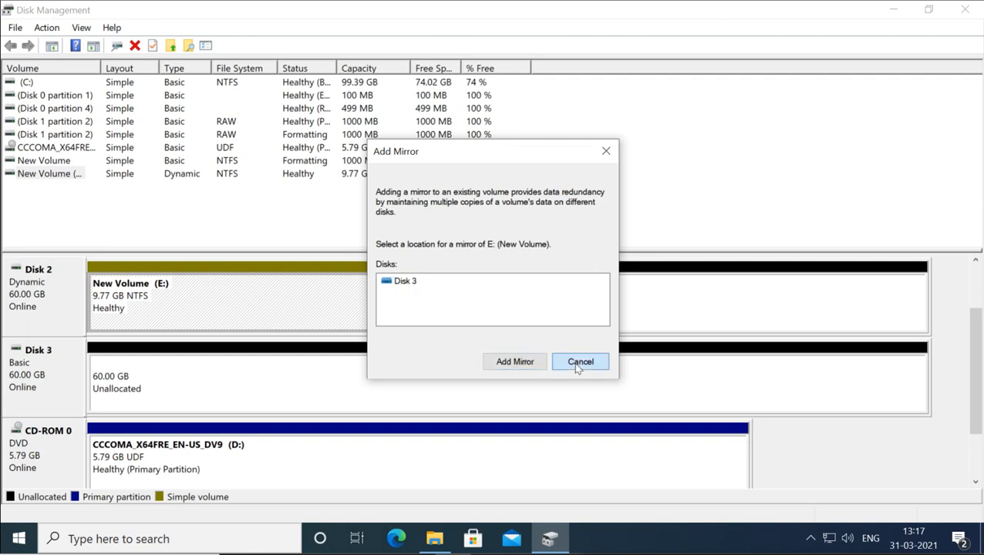
Take Disk 3 offline to check whether Add Mirror is available for New Volume (E:), and bring the disk back online
right_click(47, 389)
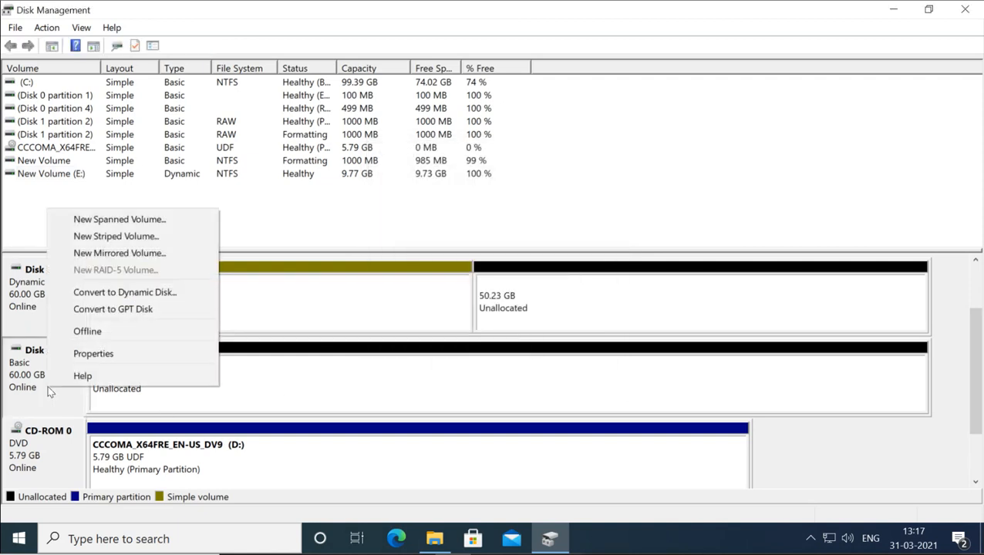
click(88, 331)
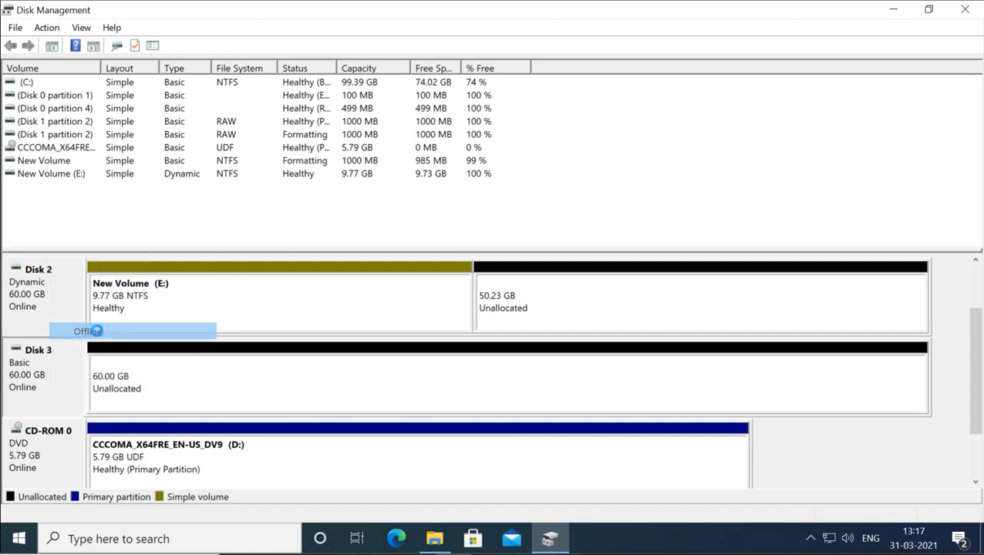
right_click(264, 285)
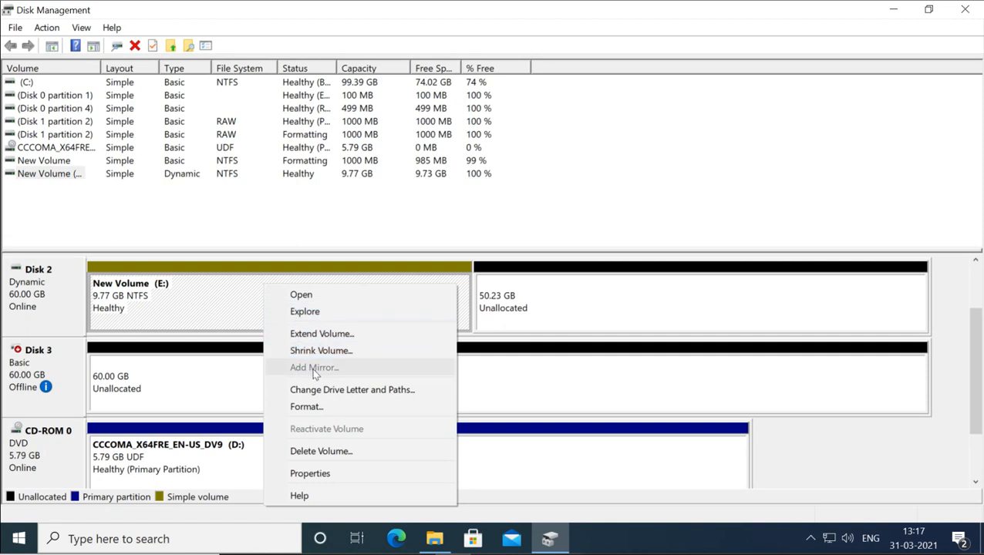
click(217, 318)
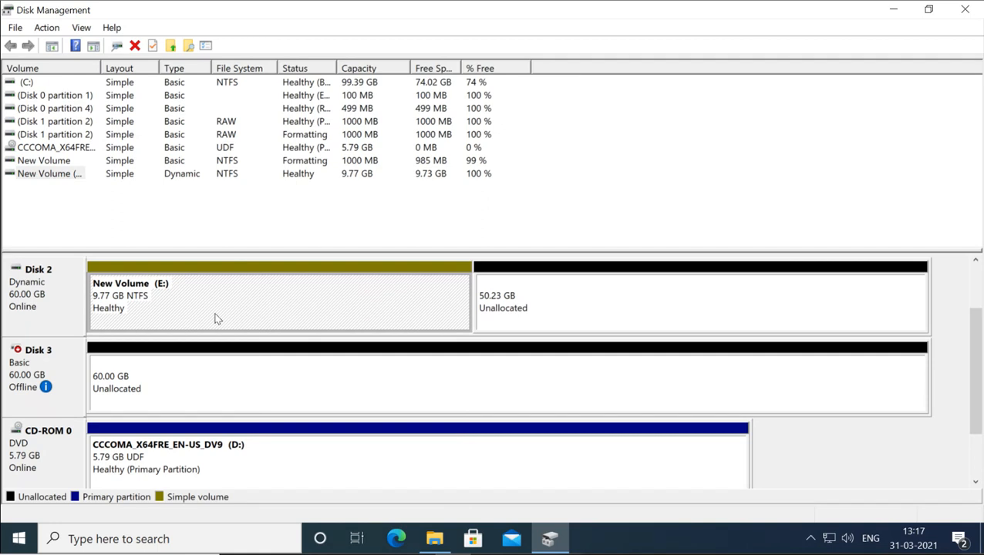
right_click(46, 385)
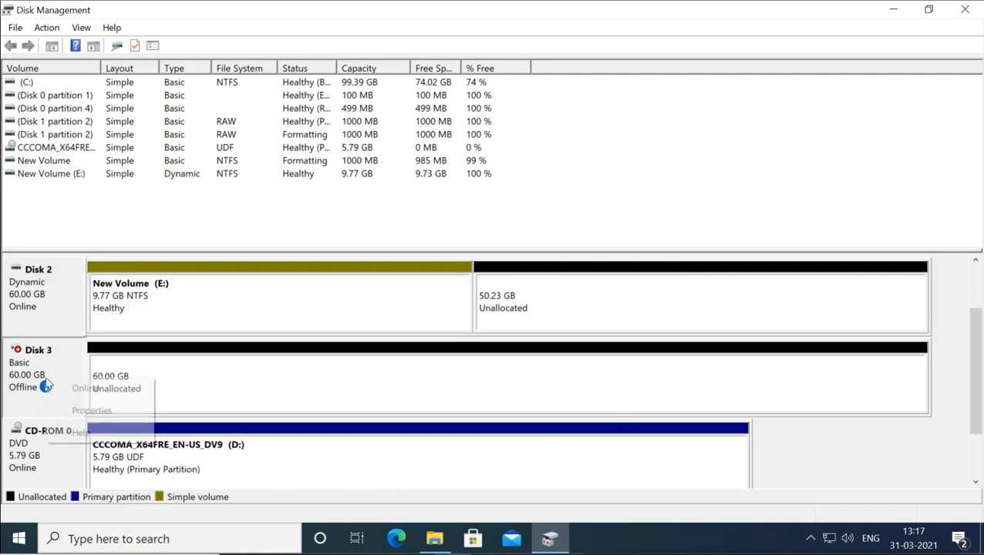
click(68, 385)
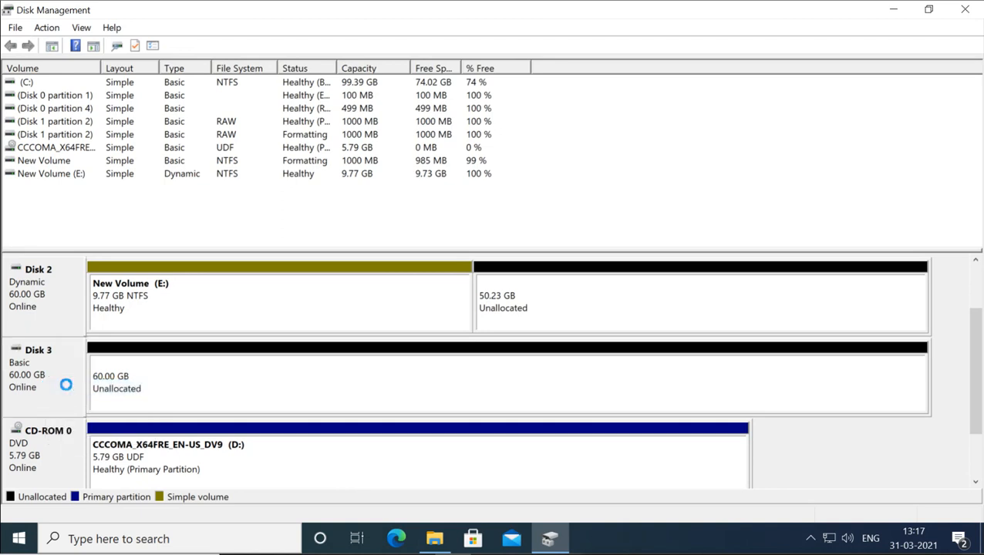
Add a mirror of New Volume (E:) on Disk 3, accepting the conversion to a dynamic disk
right_click(223, 274)
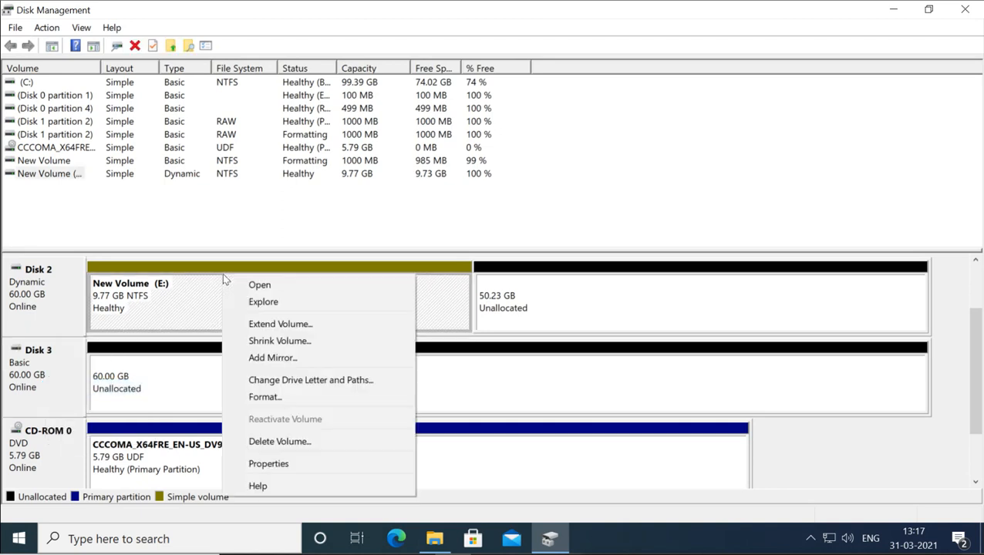
click(269, 360)
click(404, 283)
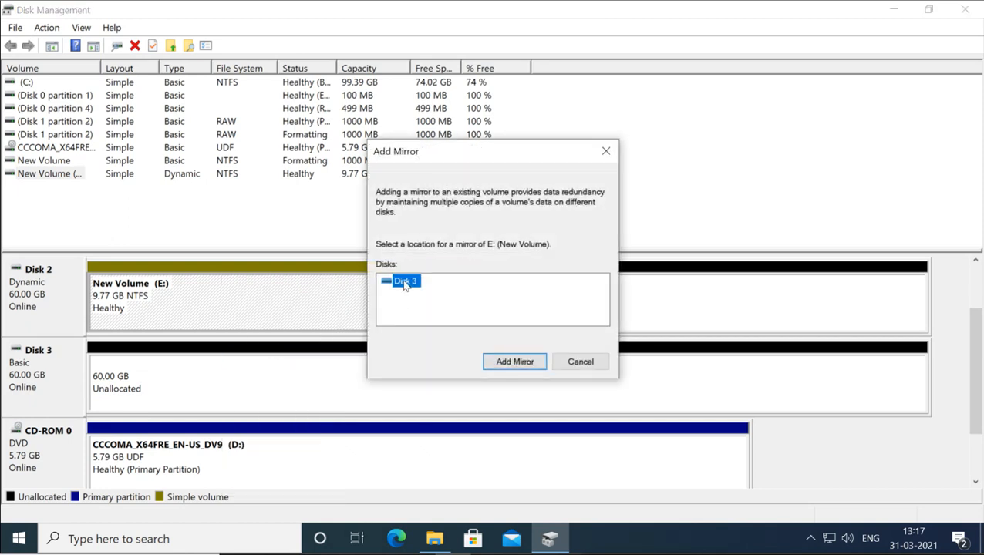
click(506, 360)
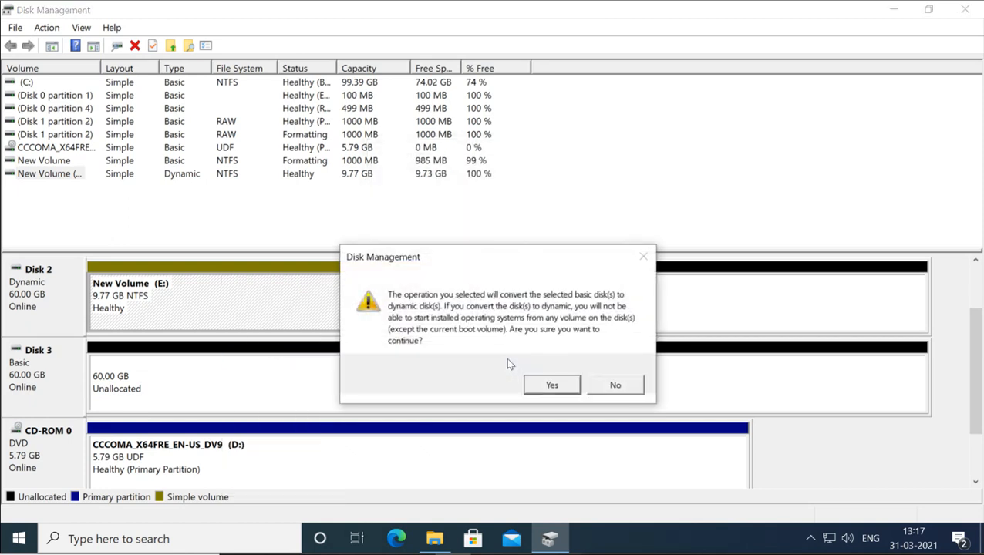
click(548, 386)
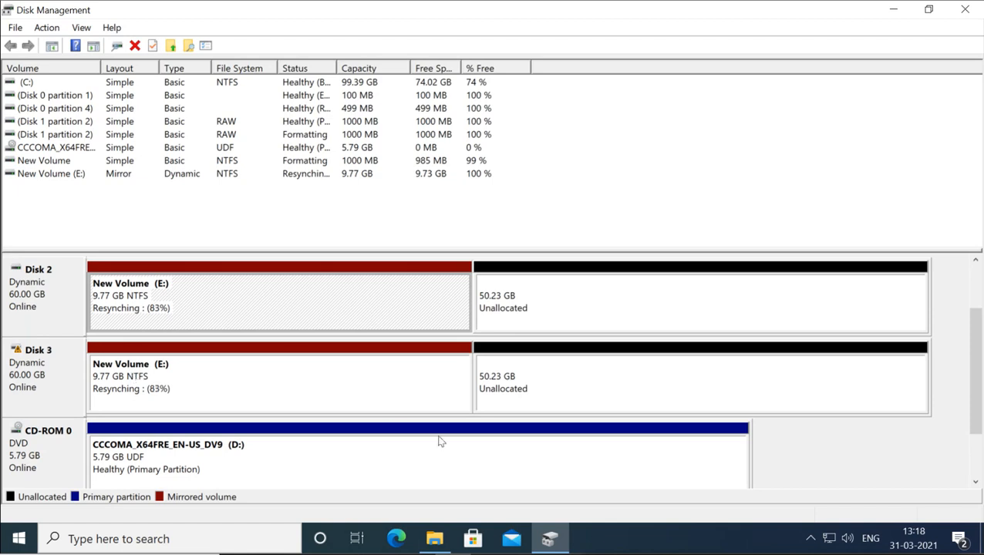
Check for the data file on New Volume (E:) in File Explorer and the mirror's resync status in Disk Management
click(436, 543)
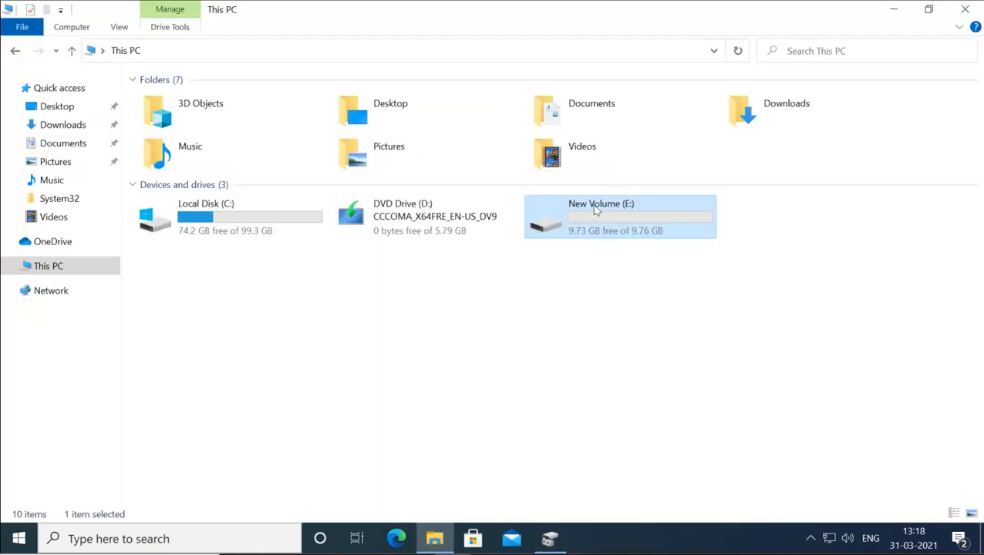
click(600, 204)
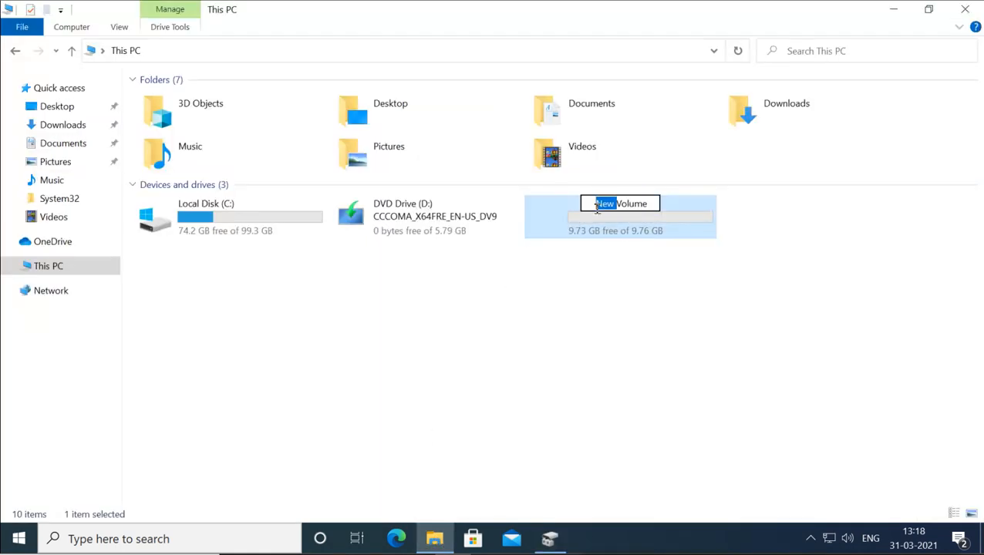
double_click(603, 230)
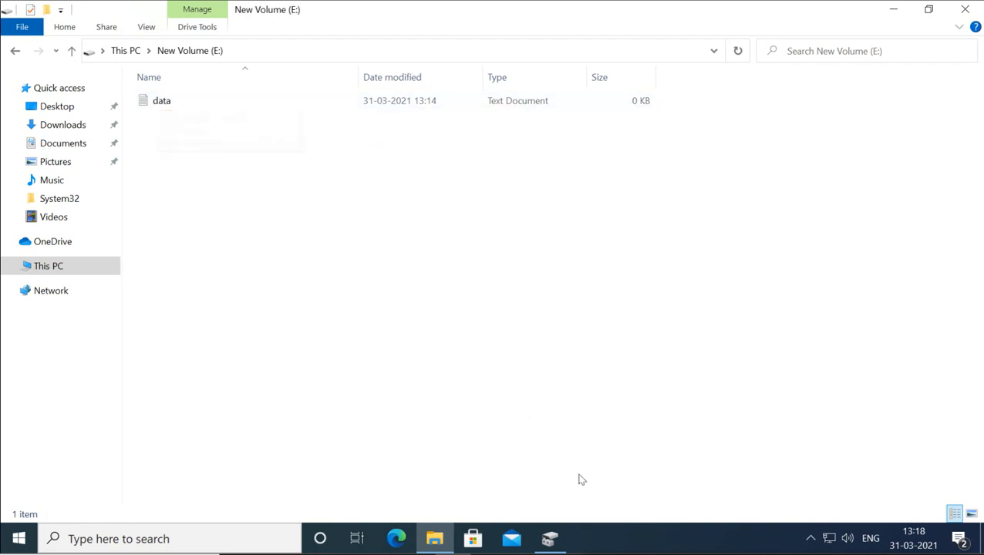
click(552, 539)
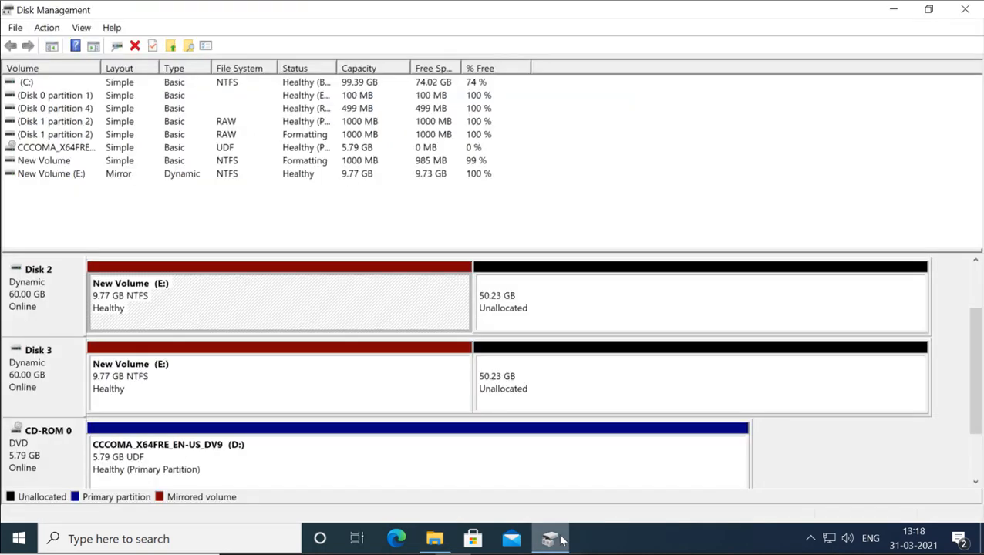
click(435, 539)
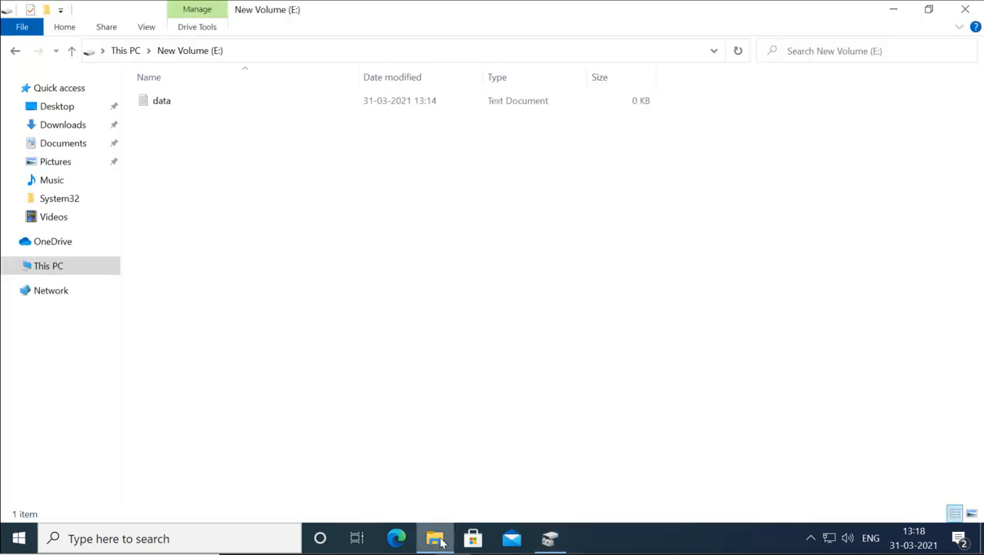
click(123, 51)
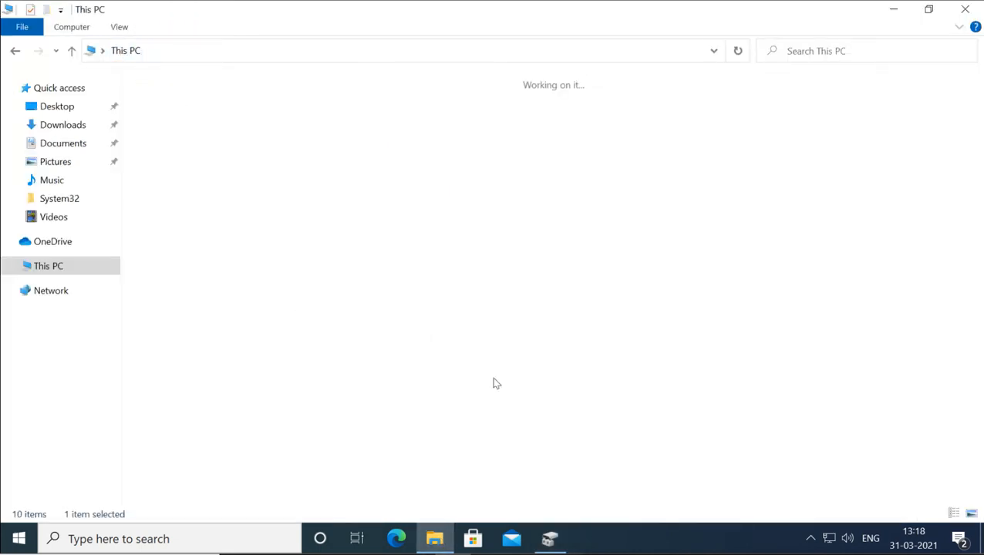
Switch to Disk Management and compare the mirrored volume's copies on Disk 2 and Disk 3
click(549, 539)
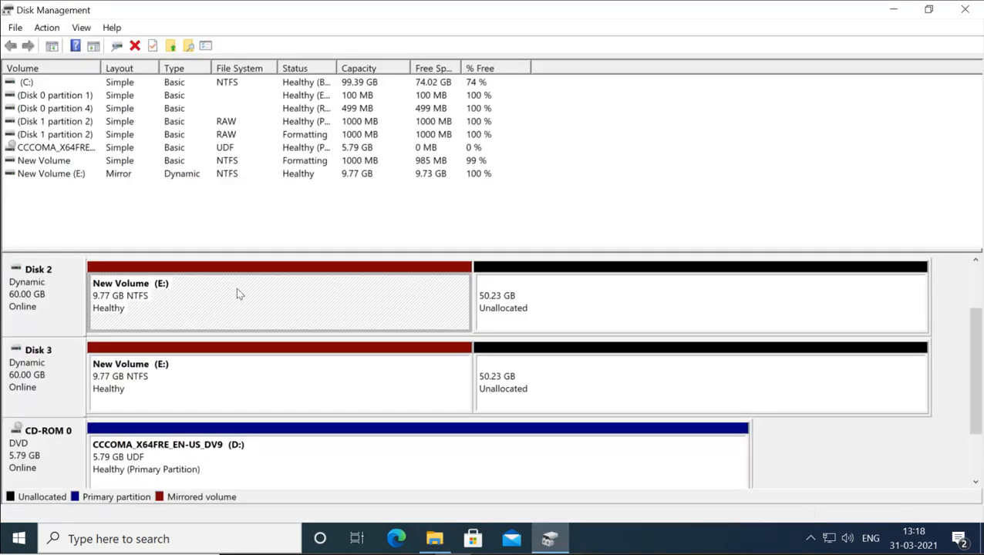
click(241, 377)
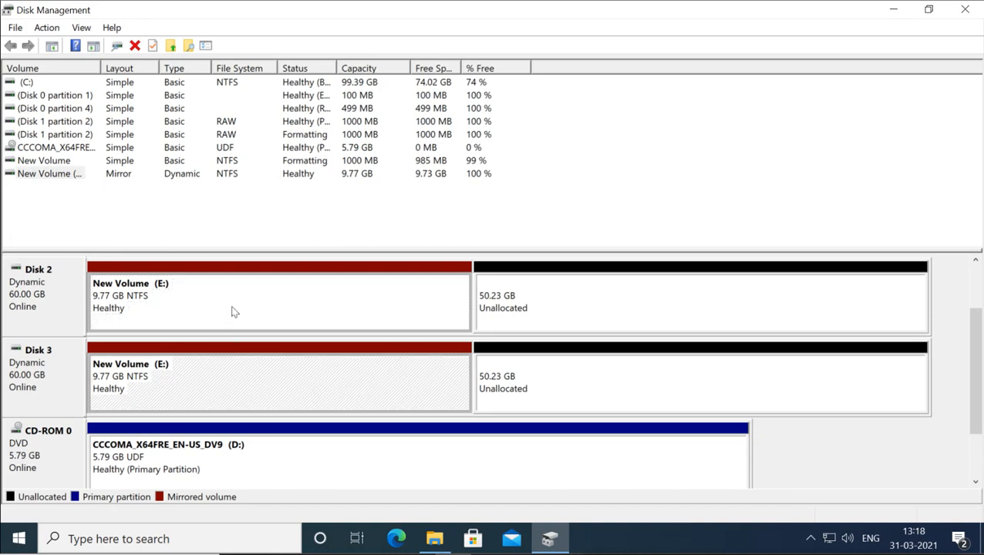
click(233, 309)
click(232, 357)
Delete the mirrored New Volume (E:) from Disk 2 and Disk 3, accepting the data erasure
right_click(235, 316)
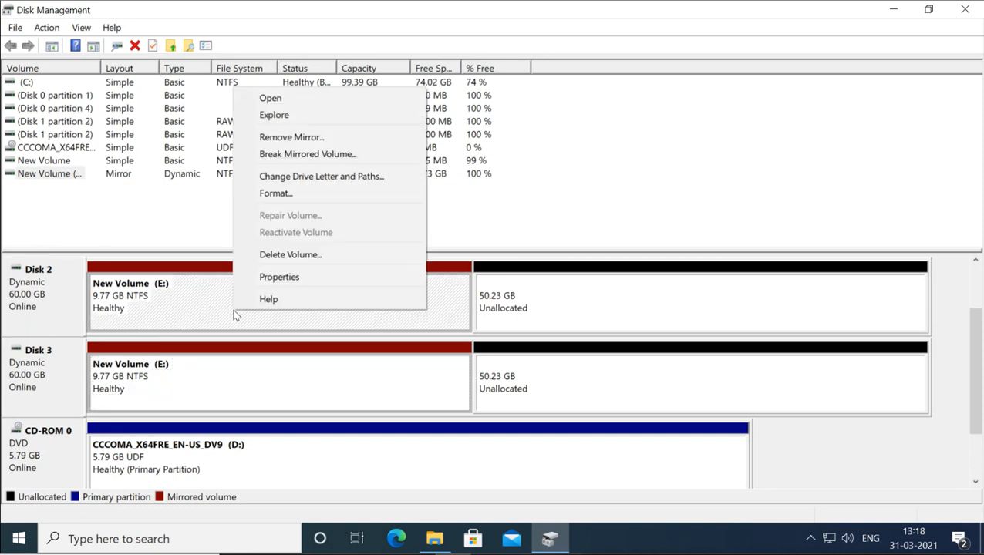
click(320, 255)
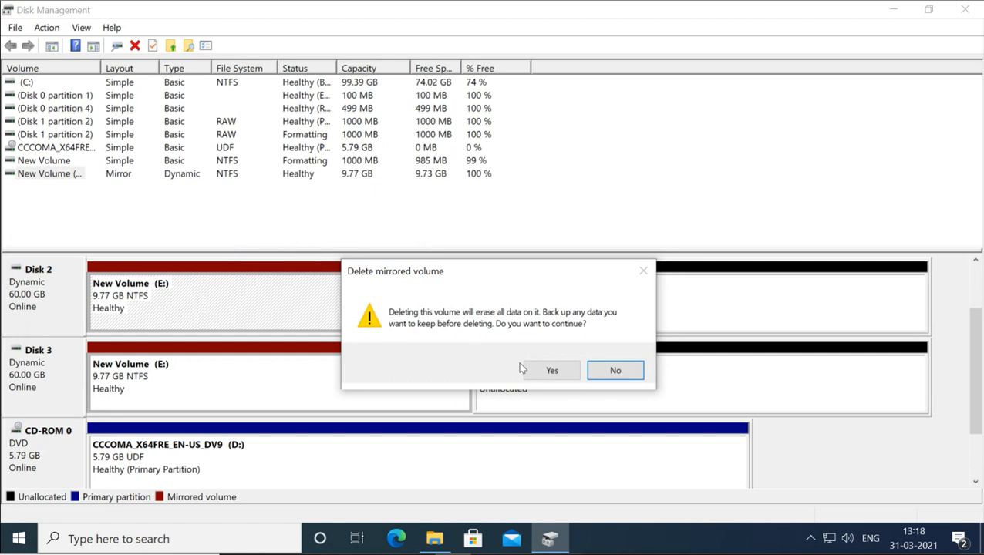
click(552, 371)
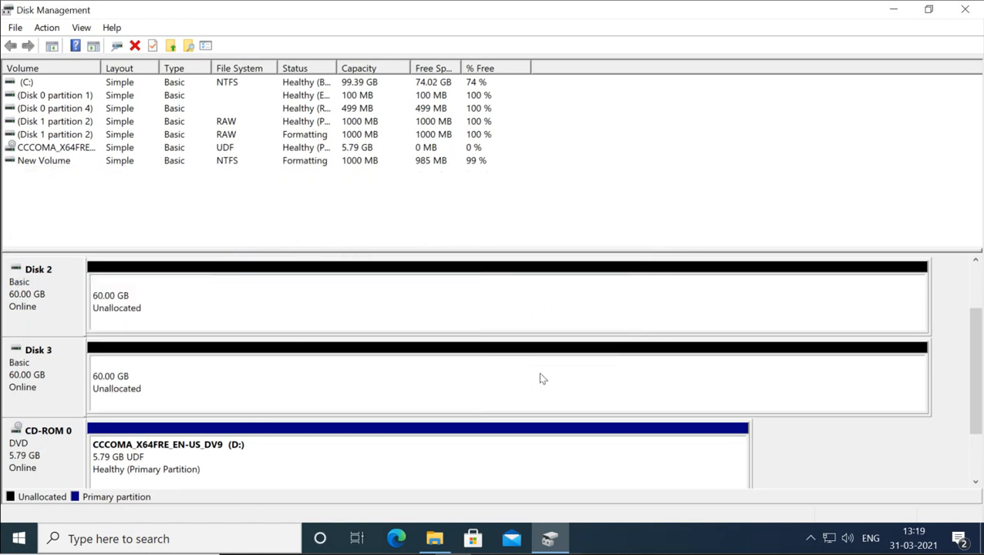
Check the RAID-5 option for Disk 2's unallocated space, and switch to the DiskPart section of the Windows 10 course document
right_click(399, 301)
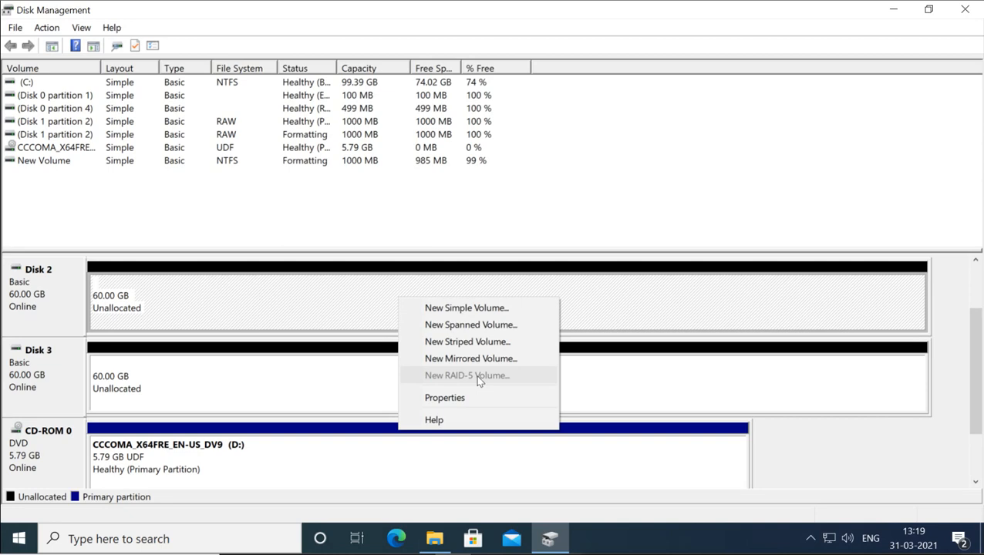
click(626, 319)
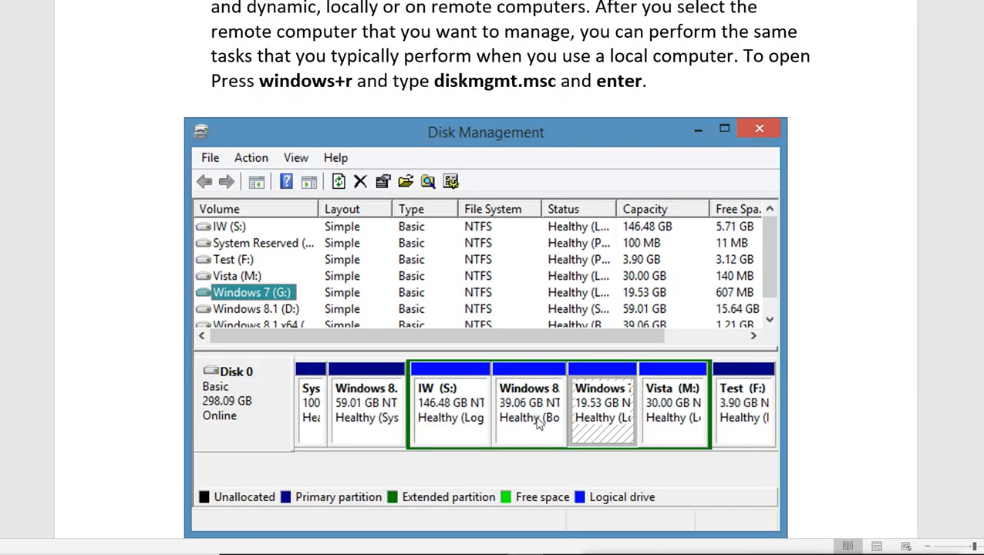
scroll(539, 420, down, 8)
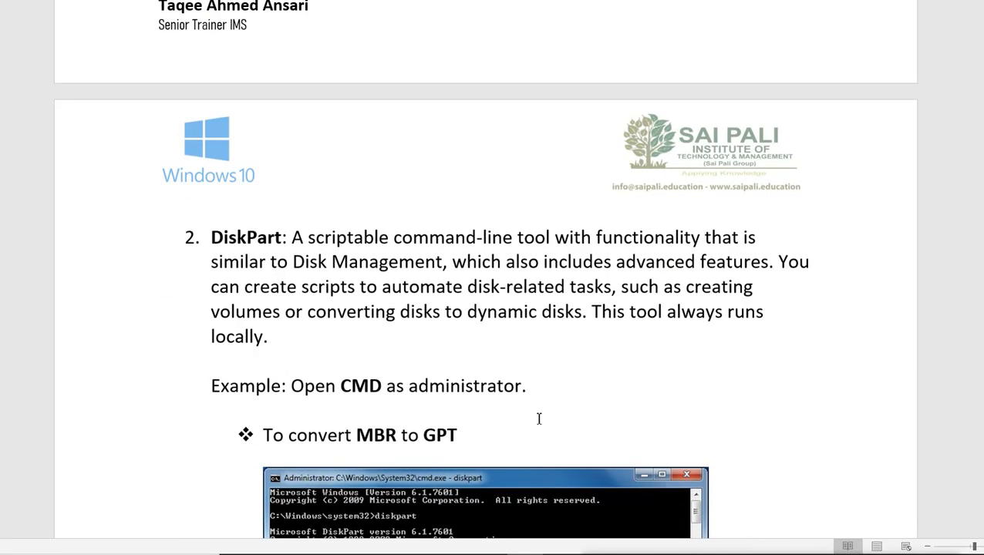
scroll(539, 418, down, 3)
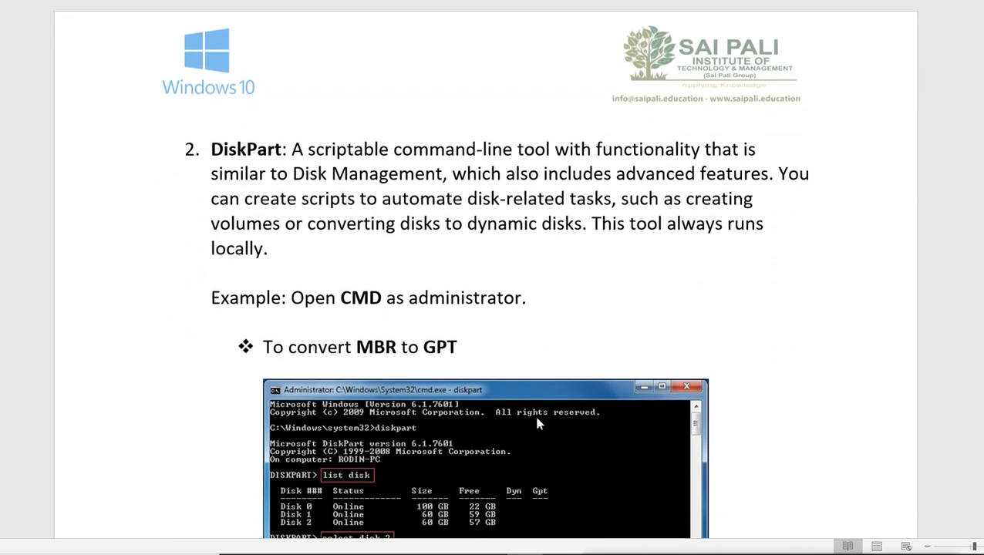